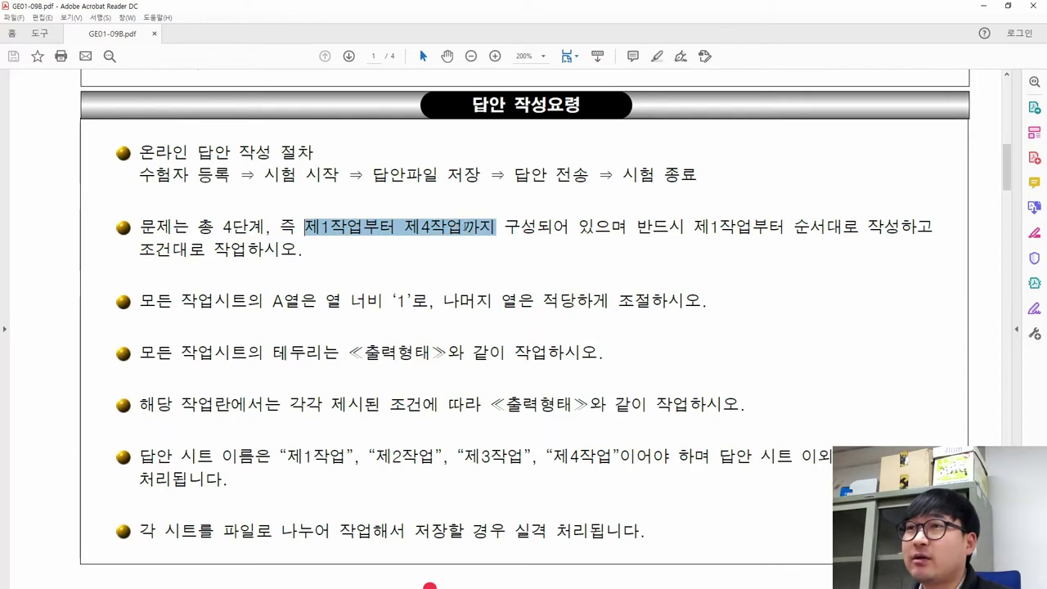
# Read the PDF's 답안 작성요령 section, covering task order, column A width, borders and required sheet names.
pyautogui.moveTo(809, 227); pyautogui.dragTo(932, 233)
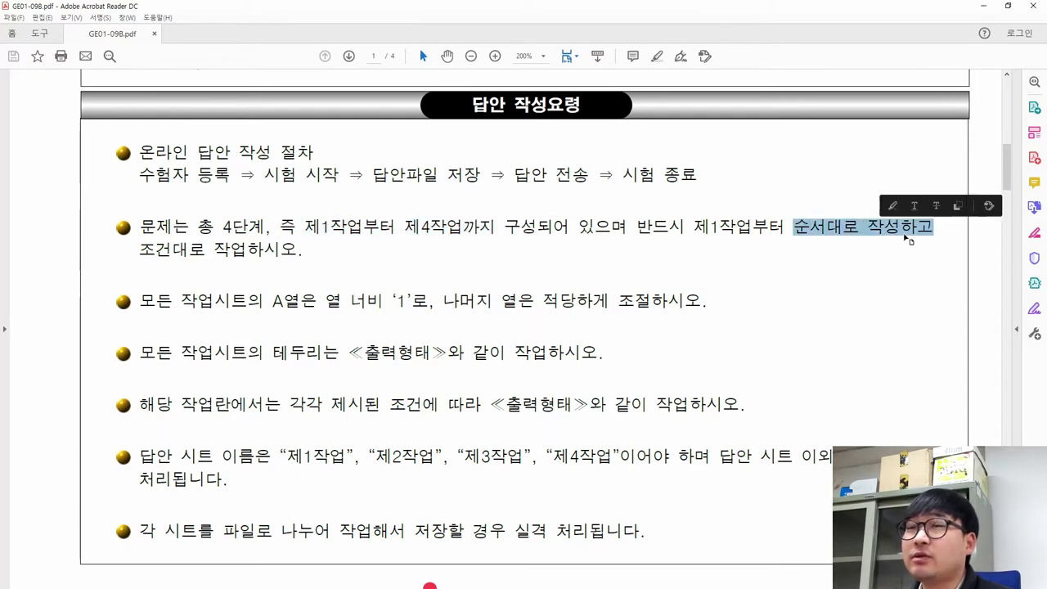
pyautogui.moveTo(275, 304); pyautogui.dragTo(428, 302)
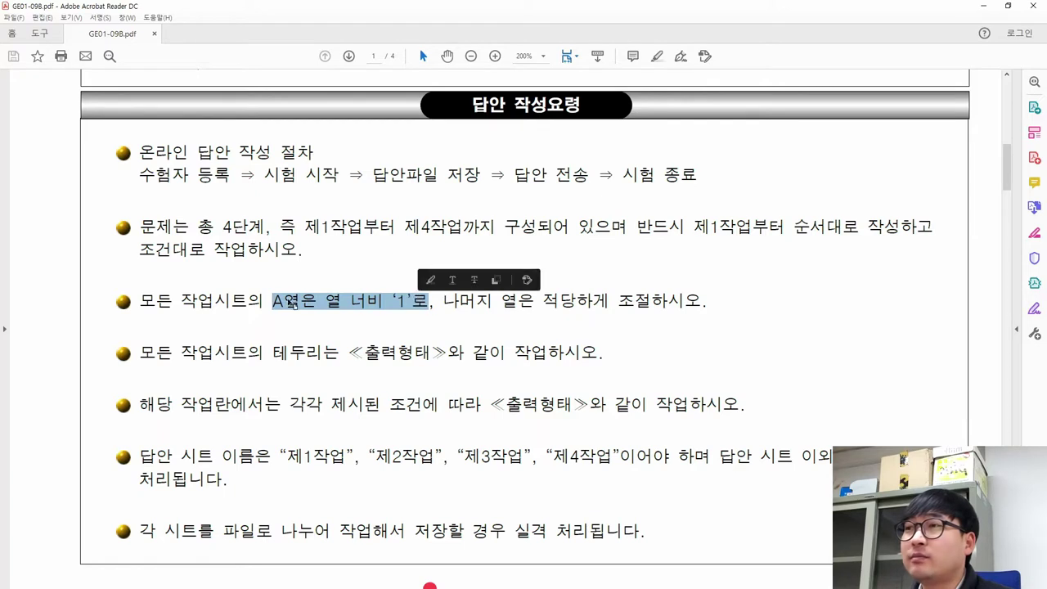
pyautogui.moveTo(139, 301); pyautogui.dragTo(643, 305)
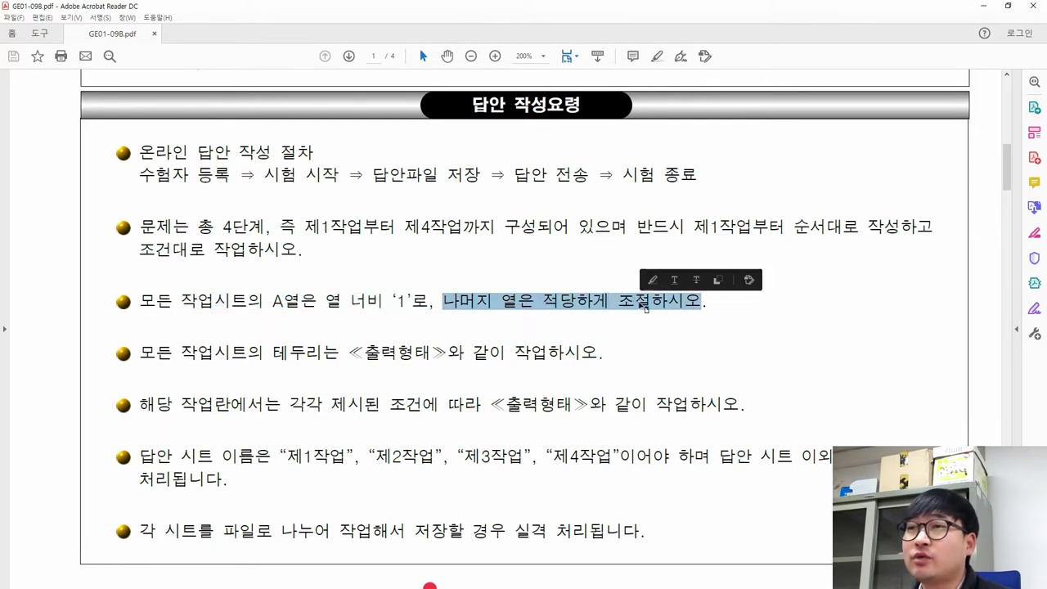
pyautogui.scroll(-2, 417, 319)
pyautogui.moveTo(273, 275); pyautogui.dragTo(598, 276)
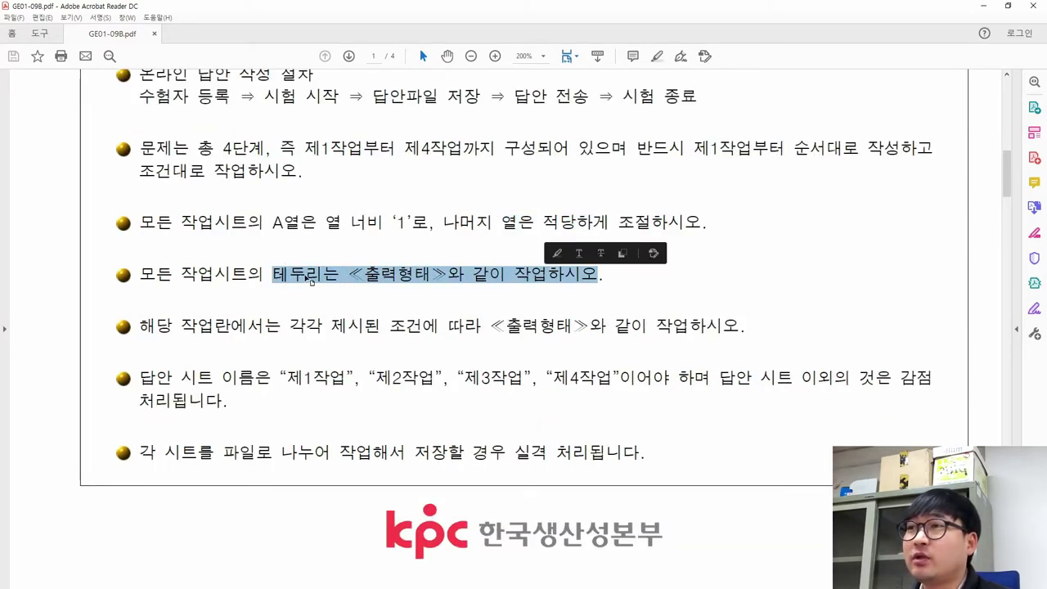
pyautogui.moveTo(280, 378); pyautogui.dragTo(612, 383)
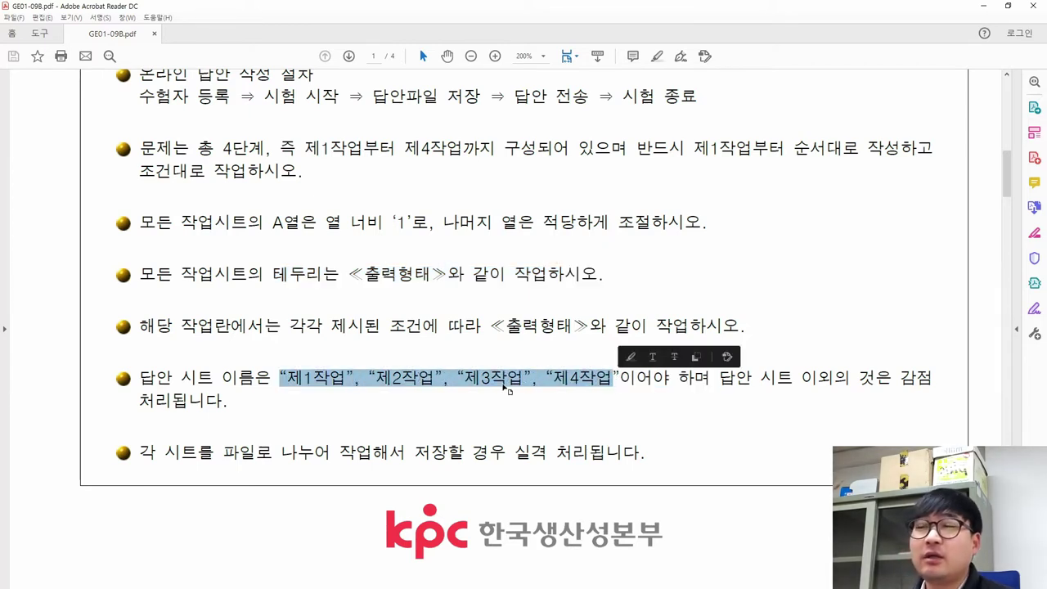
pyautogui.scroll(-3, 504, 391)
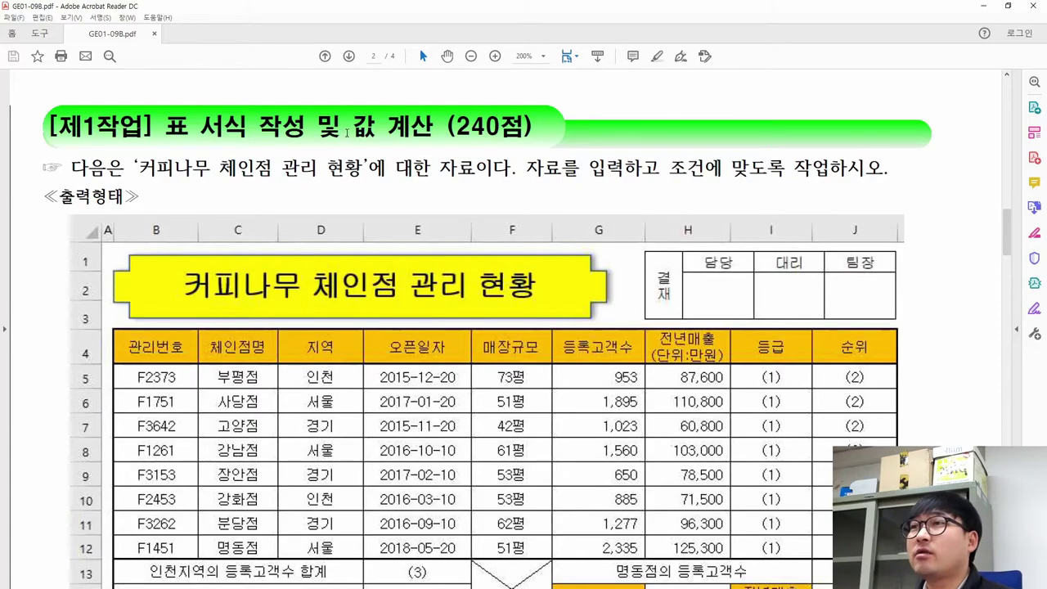
pyautogui.hotkey('alt', 'Tab')
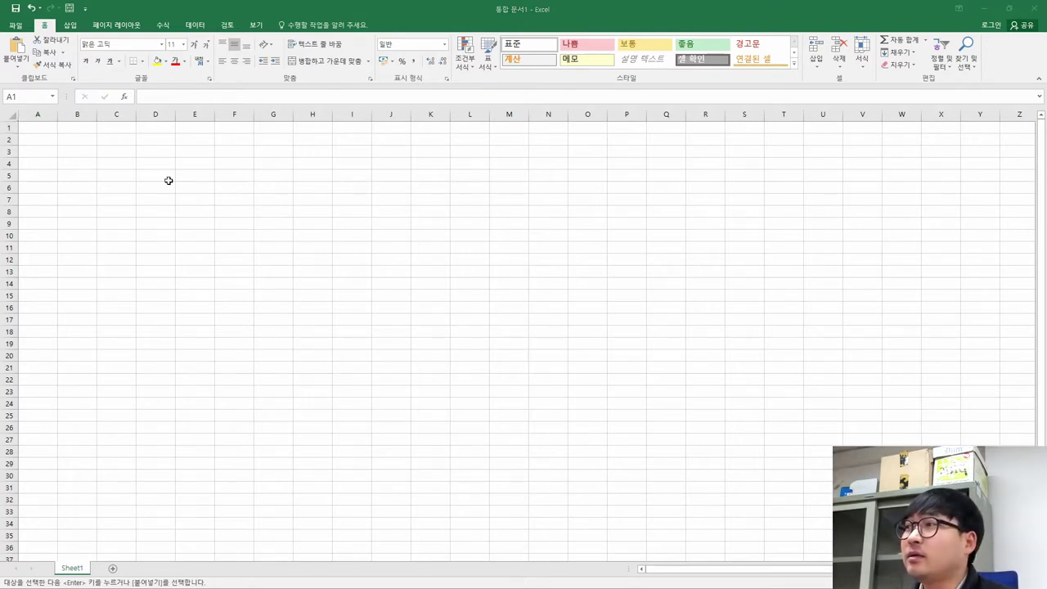
pyautogui.hotkey('alt', 'Tab')
pyautogui.scroll(5, 344, 255)
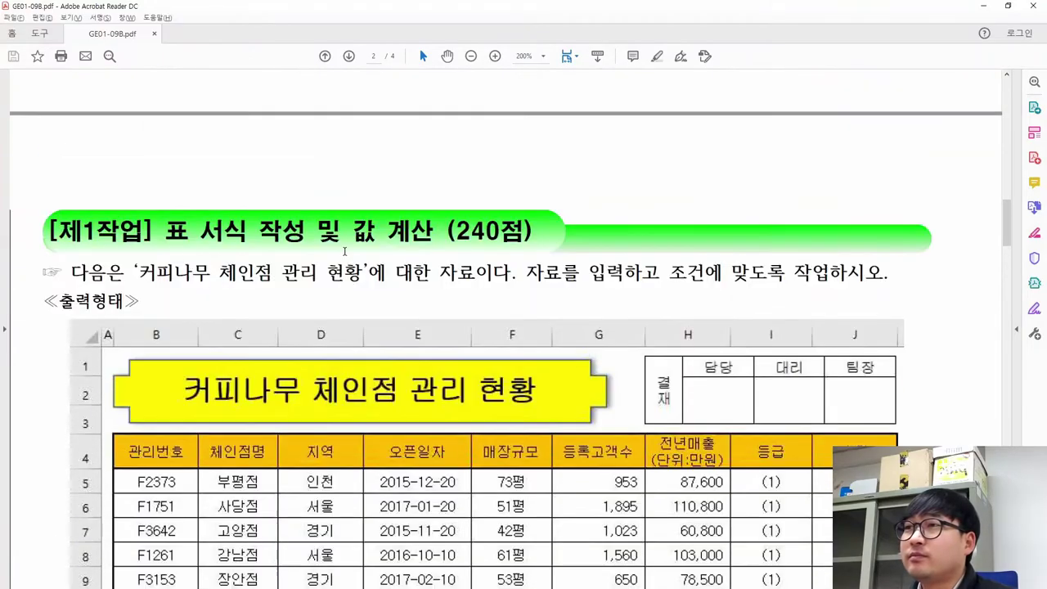
pyautogui.scroll(4, 344, 255)
pyautogui.moveTo(273, 248); pyautogui.dragTo(429, 249)
# Switch to Excel and set the width of column A to 1.
pyautogui.hotkey('alt', 'Tab')
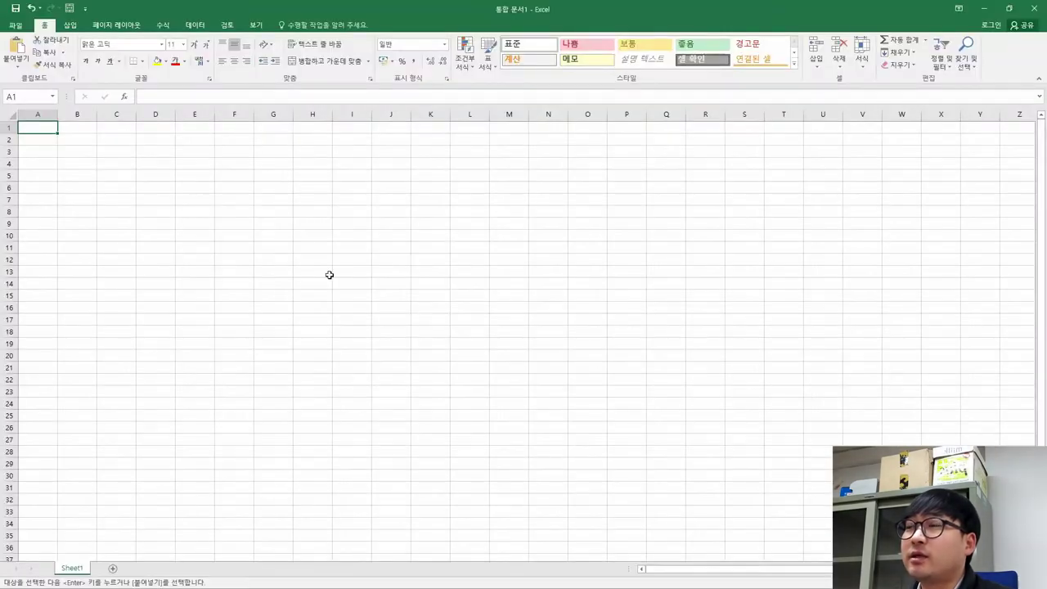
pyautogui.rightClick(38, 114)
pyautogui.click(74, 246)
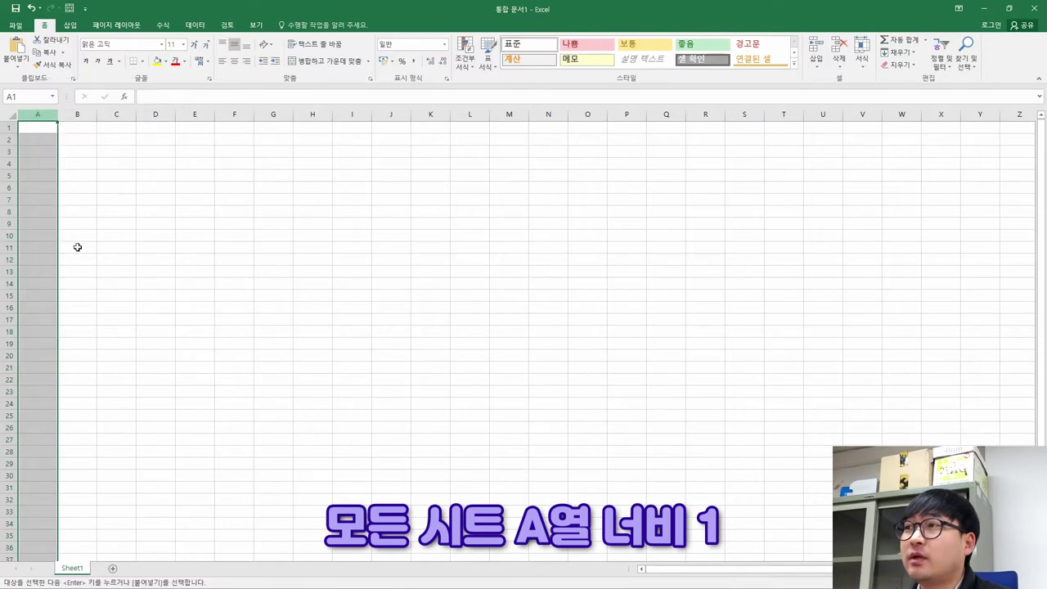
pyautogui.write('1')
pyautogui.press('Return')
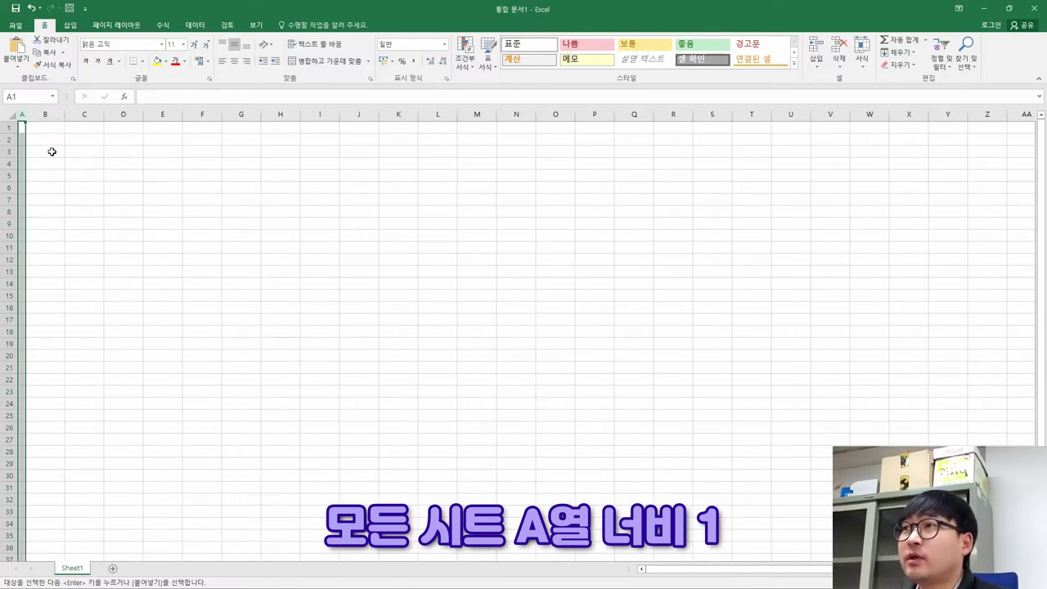
pyautogui.click(37, 128)
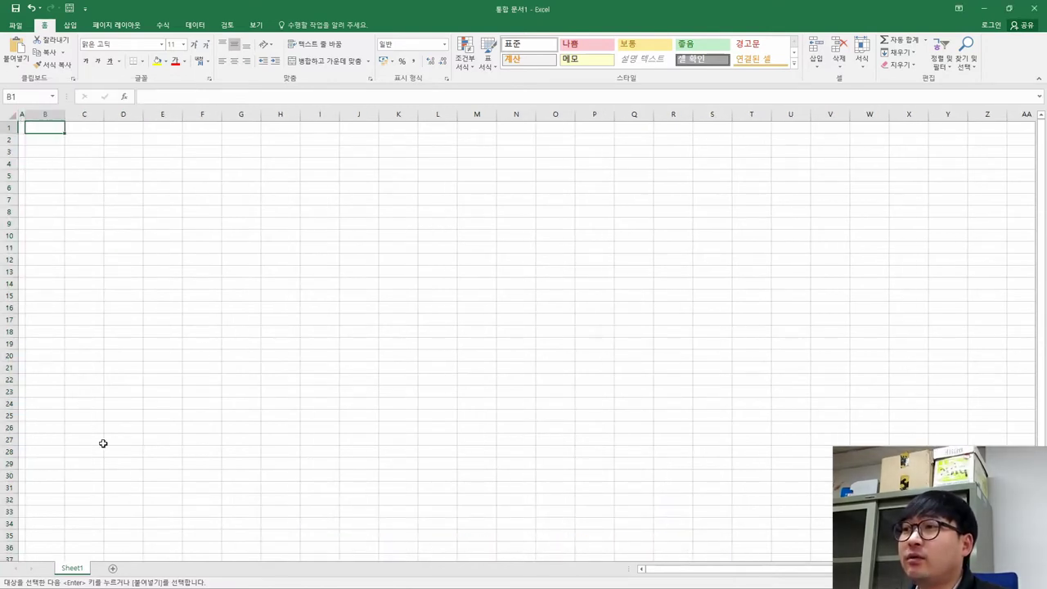
# Rename the Sheet1 worksheet as 제1작업, without spaces.
pyautogui.doubleClick(71, 567)
pyautogui.write('wp1wkrdjq')
pyautogui.press('BackSpace')
pyautogui.press('BackSpace')
pyautogui.press('BackSpace')
pyautogui.press('BackSpace')
pyautogui.press('BackSpace')
pyautogui.press('BackSpace')
pyautogui.press('BackSpace')
pyautogui.press('BackSpace')
pyautogui.press('BackSpace')
pyautogui.write('제1작업')
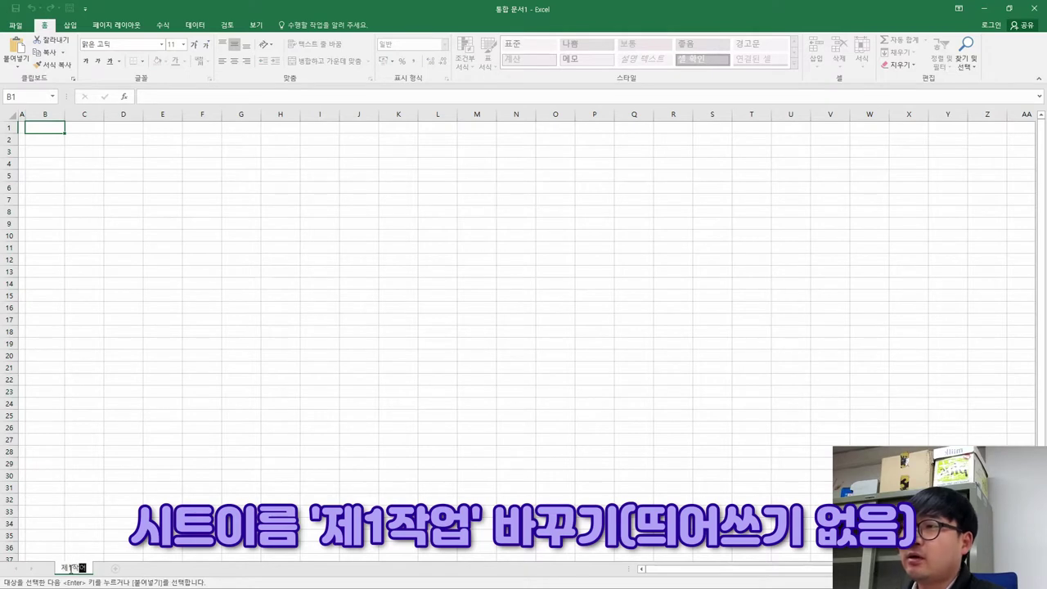
pyautogui.press('Return')
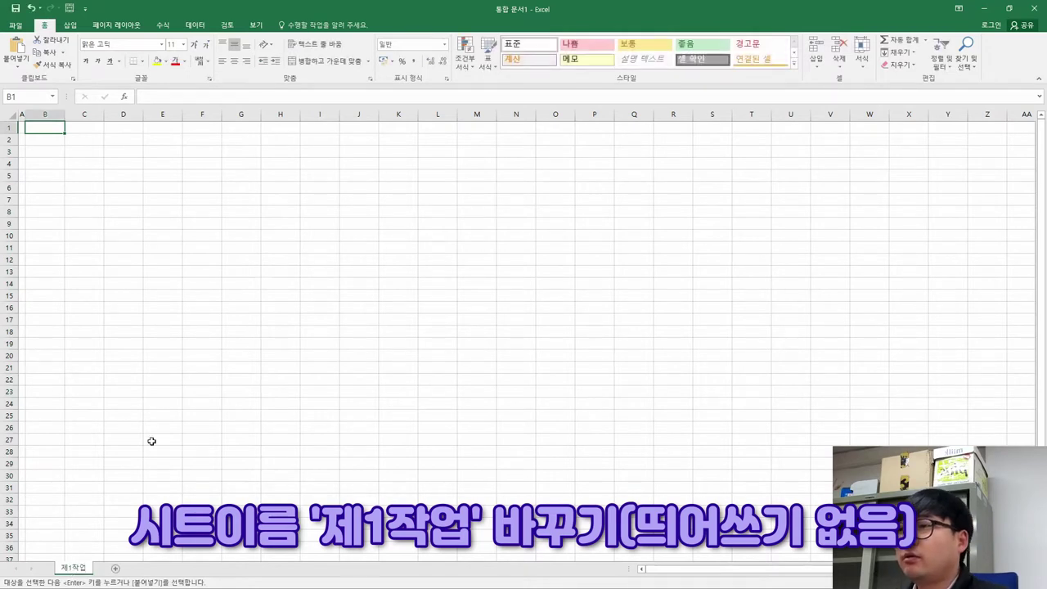
# Duplicate the 제1작업 sheet directly after the original and rename the copy 제2작업.
pyautogui.click(21, 127)
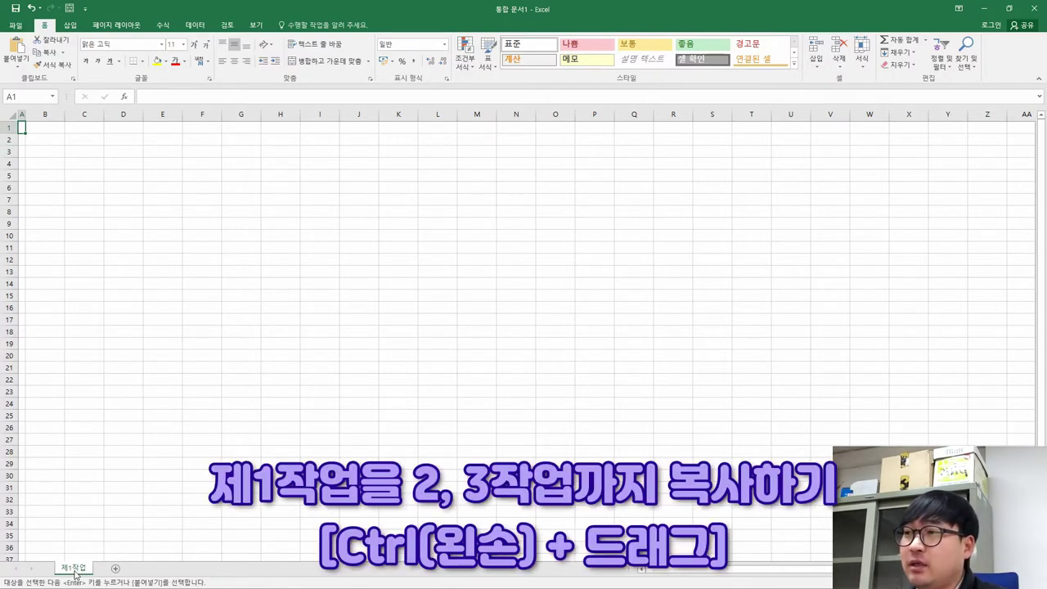
pyautogui.moveTo(74, 568)
pyautogui.mouseDown()
pyautogui.moveTo(144, 576)
pyautogui.moveTo(78, 569)
pyautogui.moveTo(114, 569)
pyautogui.moveTo(105, 574)
pyautogui.mouseUp()
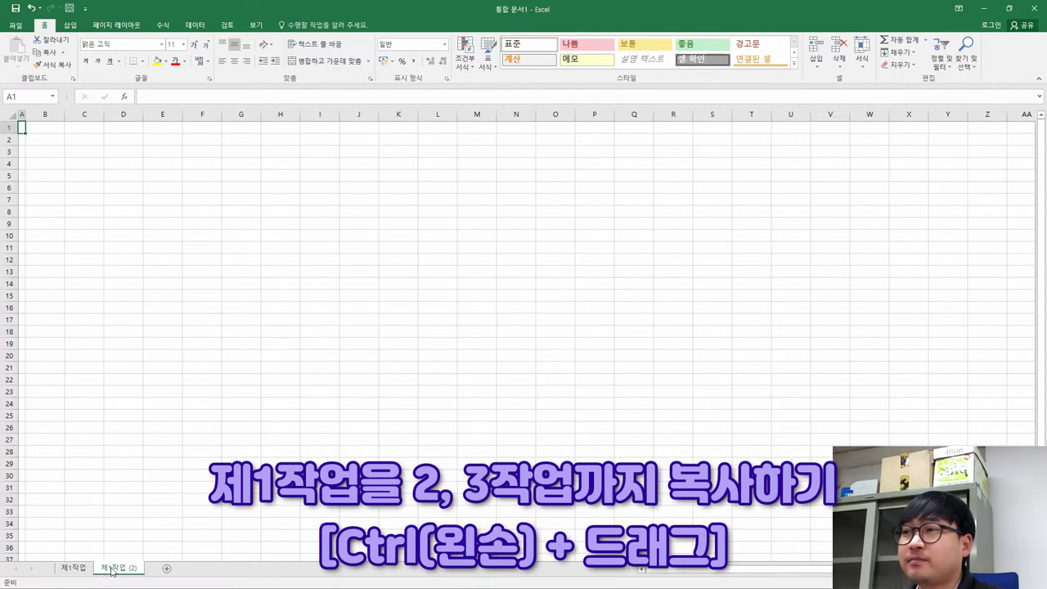
pyautogui.doubleClick(112, 568)
pyautogui.click(112, 568)
pyautogui.press('BackSpace')
pyautogui.press('BackSpace')
pyautogui.press('BackSpace')
pyautogui.press('BackSpace')
pyautogui.press('BackSpace')
pyautogui.press('BackSpace')
pyautogui.press('BackSpace')
pyautogui.write('2작업')
pyautogui.press('Return')
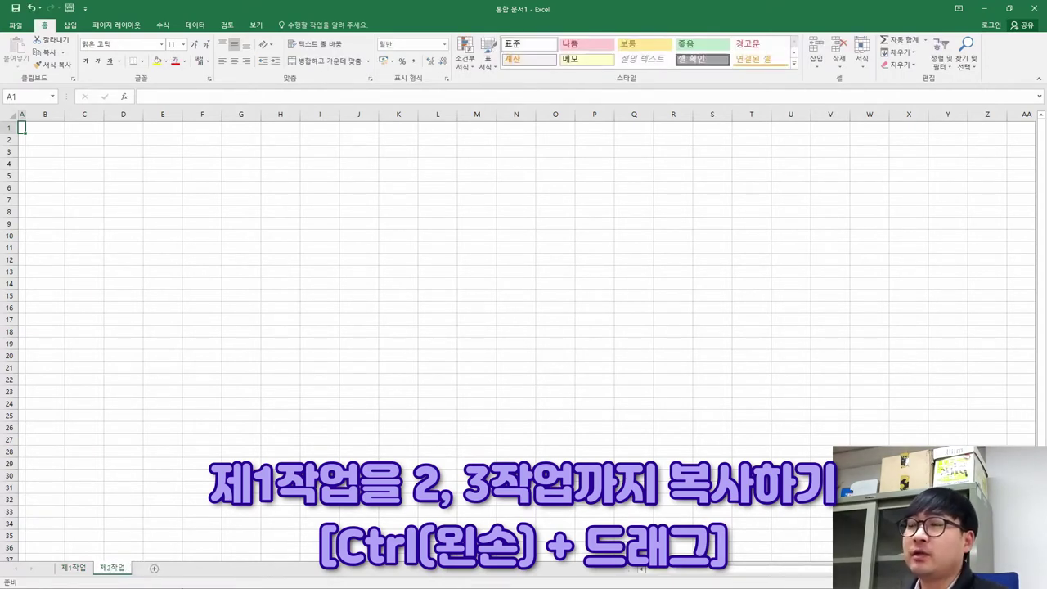
# Duplicate the 제2작업 sheet as 제3작업, and return to the 제1작업 sheet.
pyautogui.moveTo(120, 572); pyautogui.dragTo(145, 571)
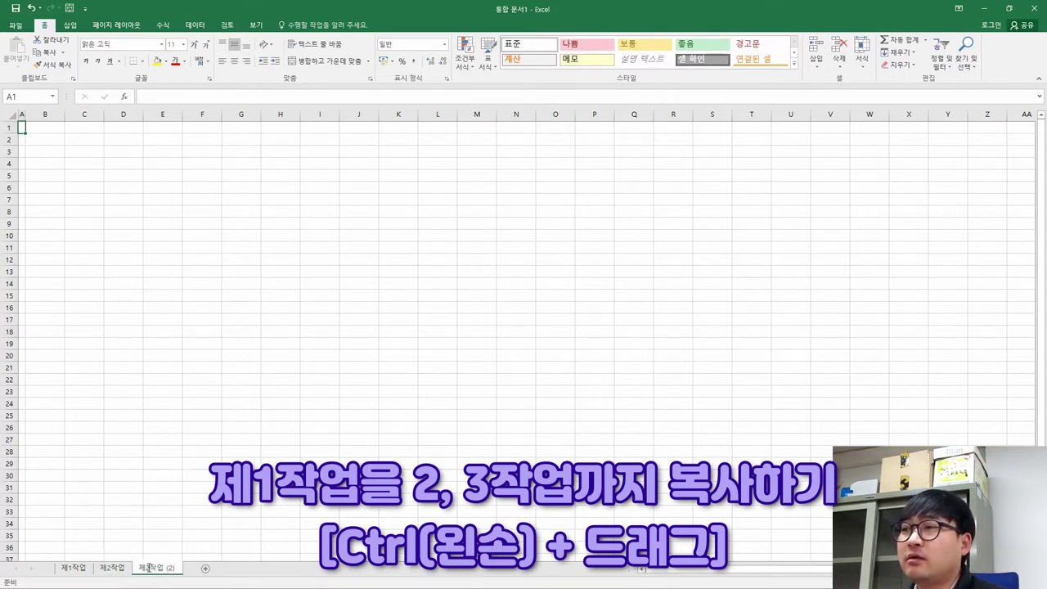
pyautogui.doubleClick(149, 572)
pyautogui.write('제3작업')
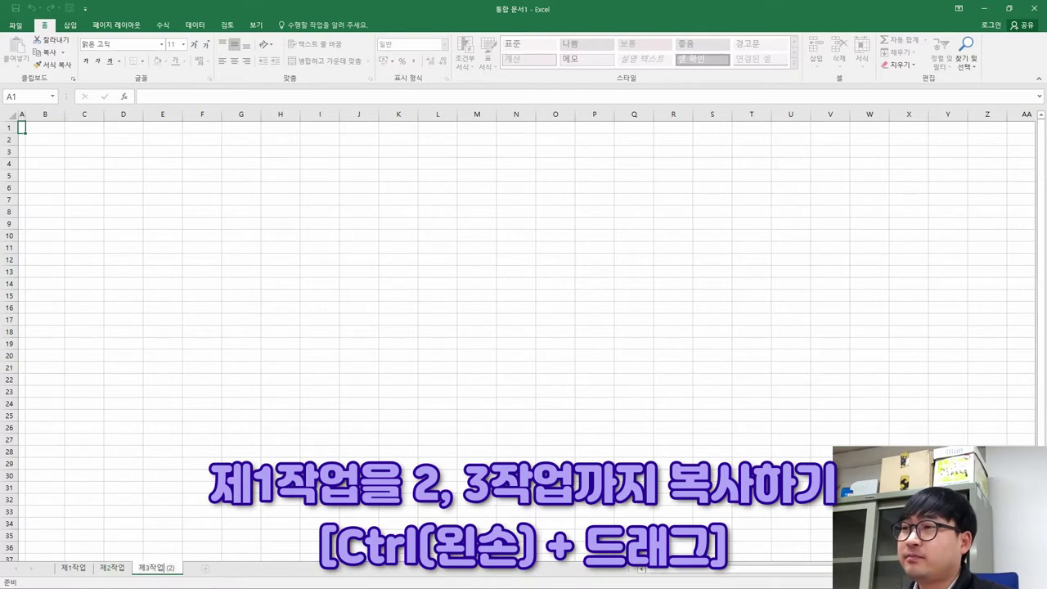
pyautogui.press('Return')
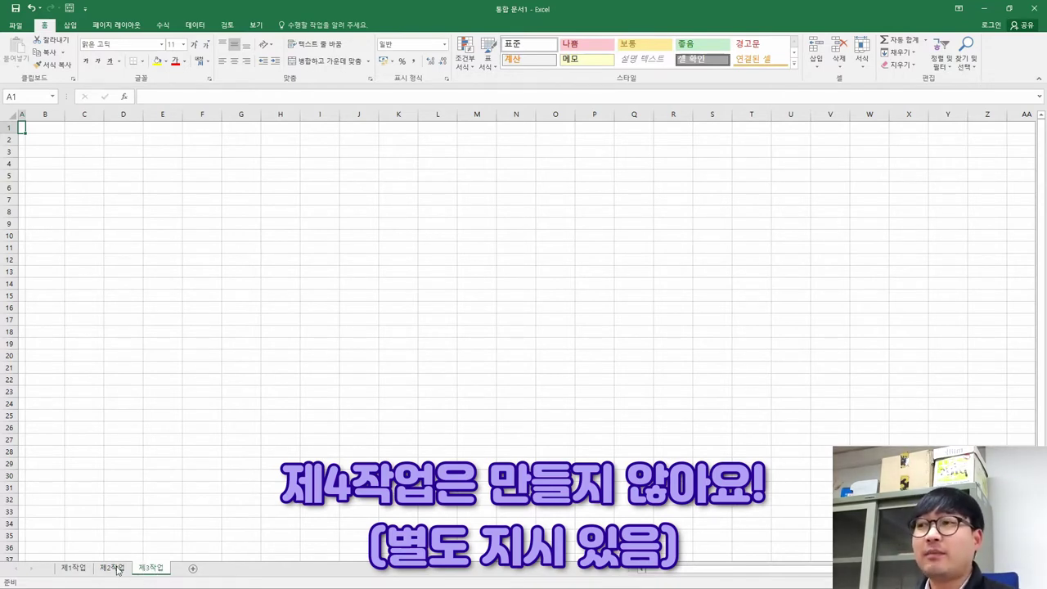
pyautogui.click(74, 568)
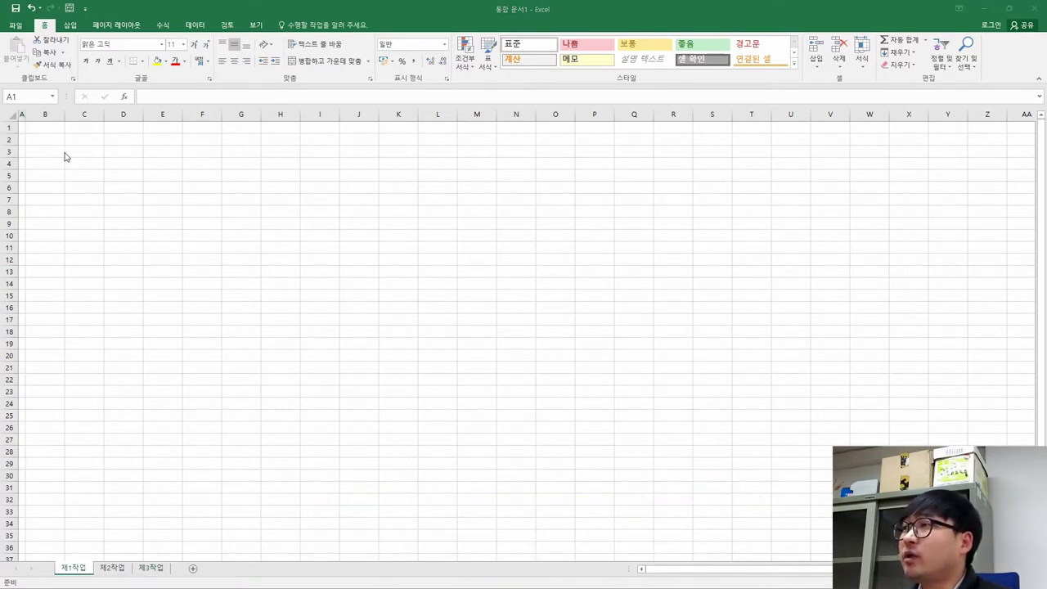
# Switch to the PDF in Acrobat Reader and examine the 제1작업 output table, including its layout and starting cell.
pyautogui.hotkey('alt', 'Tab')
pyautogui.scroll(-10, 319, 328)
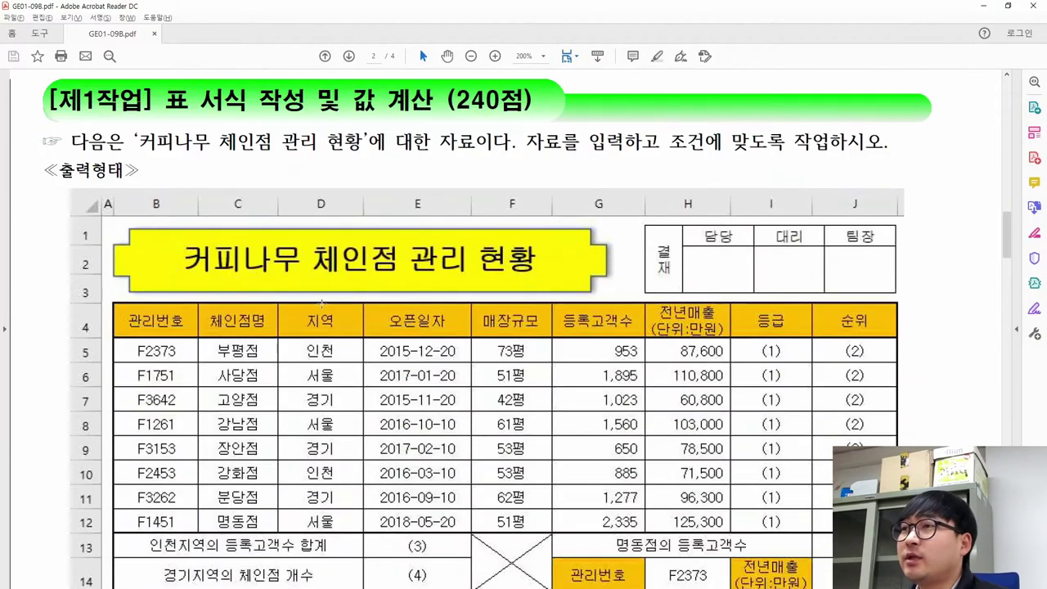
pyautogui.scroll(-2, 322, 303)
pyautogui.hotkey('alt', 'Tab')
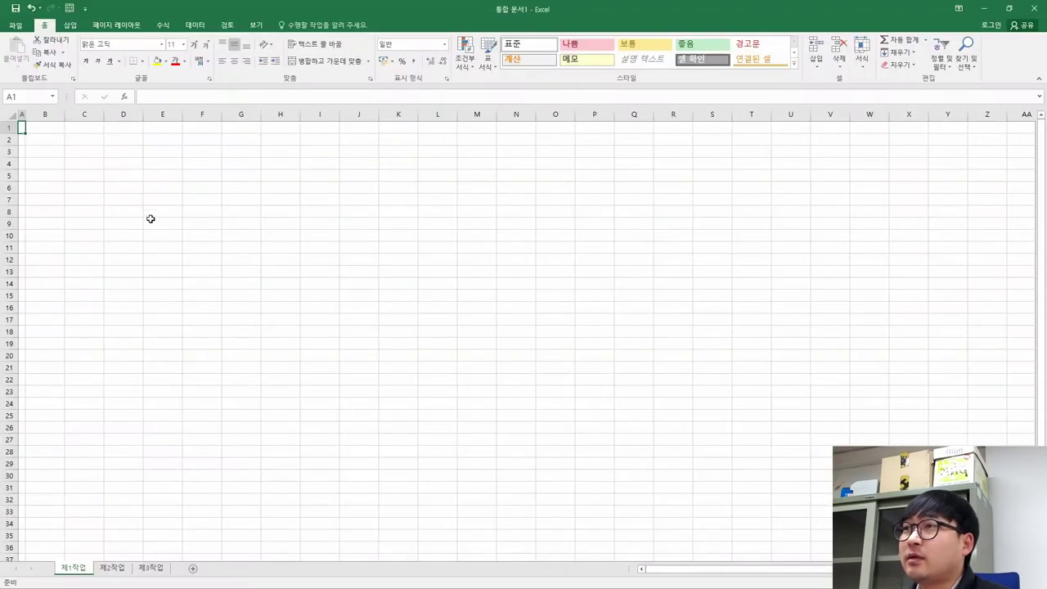
pyautogui.hotkey('alt', 'Tab')
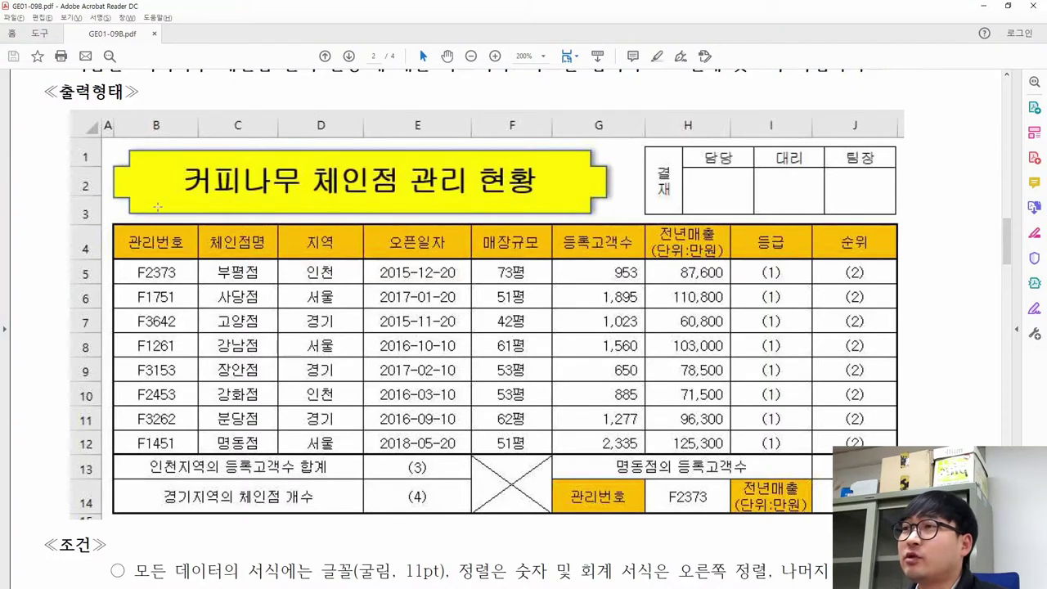
pyautogui.moveTo(121, 226); pyautogui.dragTo(883, 510)
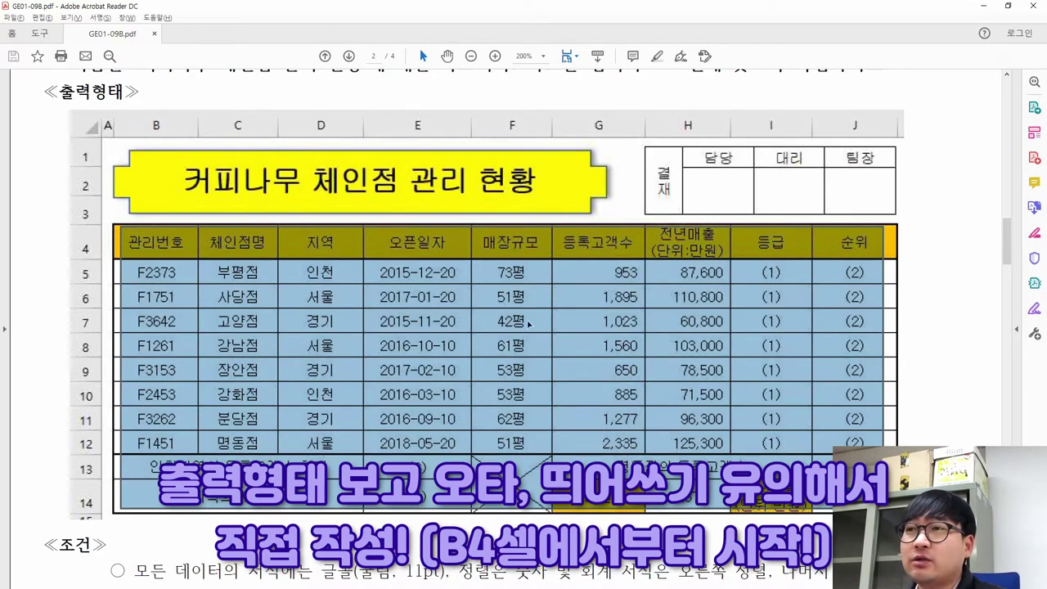
pyautogui.click(176, 276)
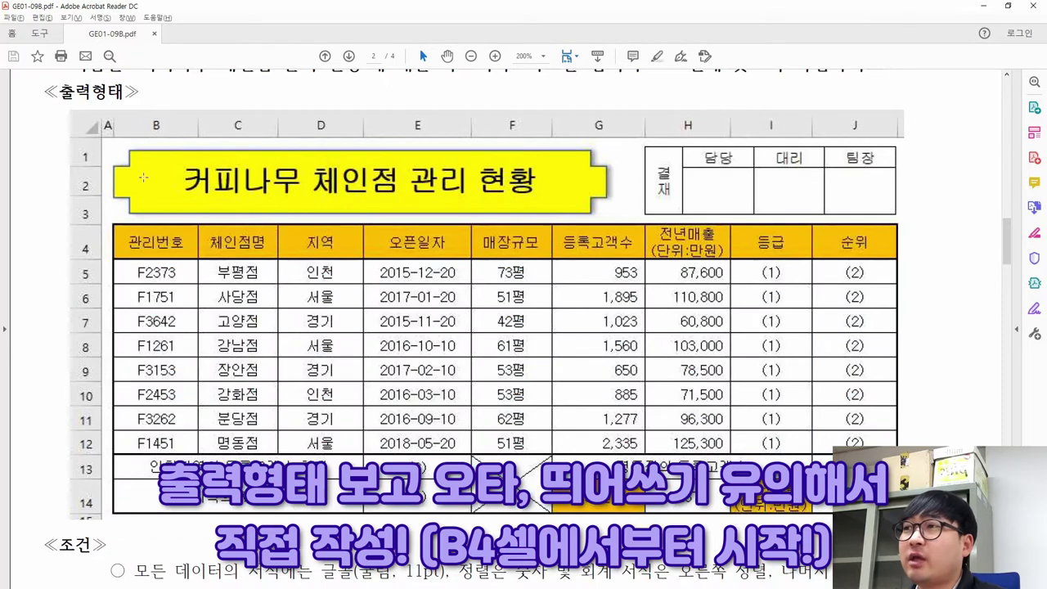
pyautogui.moveTo(137, 124); pyautogui.dragTo(184, 261)
pyautogui.click(161, 251)
pyautogui.doubleClick(155, 244)
# Switch to Excel and paste the prepared chain-store table data into the 제1작업 sheet starting at cell B4.
pyautogui.hotkey('alt', 'Tab')
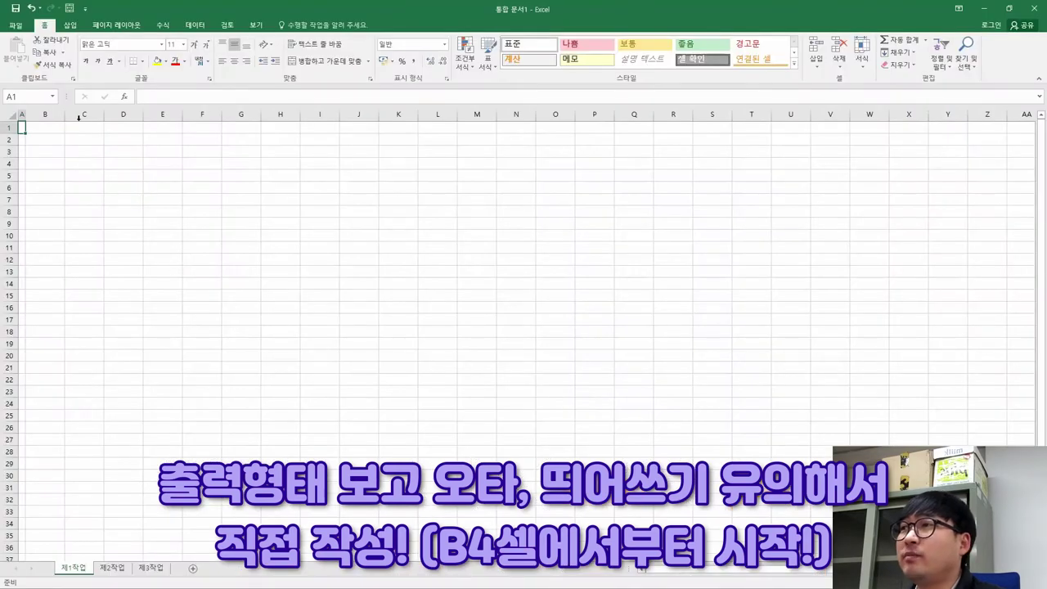
pyautogui.click(43, 164)
pyautogui.keyDown('ctrl'); pyautogui.scroll(3, 126, 220); pyautogui.keyUp('ctrl')
pyautogui.click(63, 190)
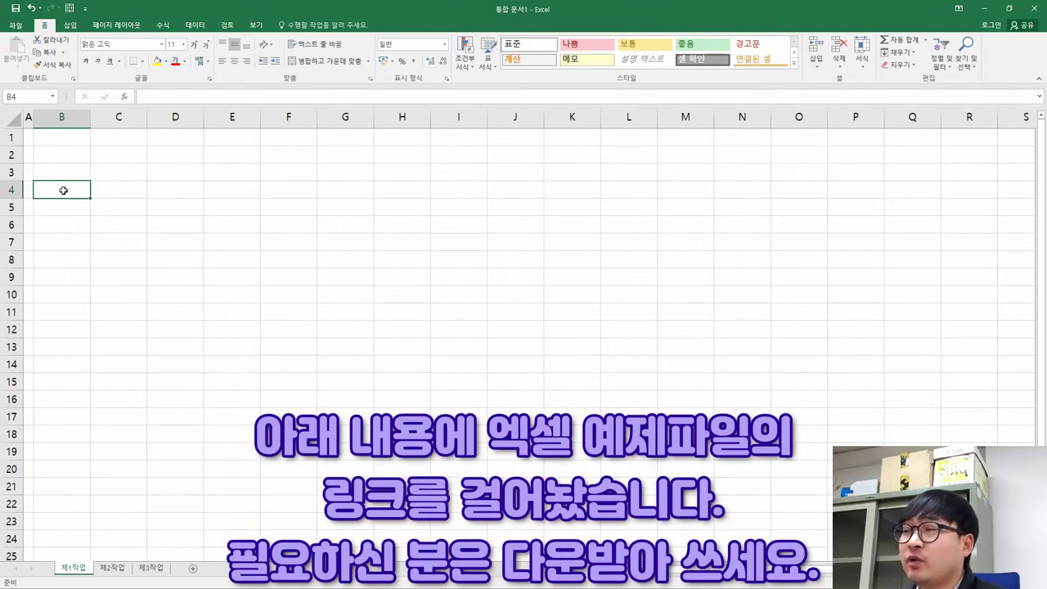
pyautogui.hotkey('ctrl', 'c')
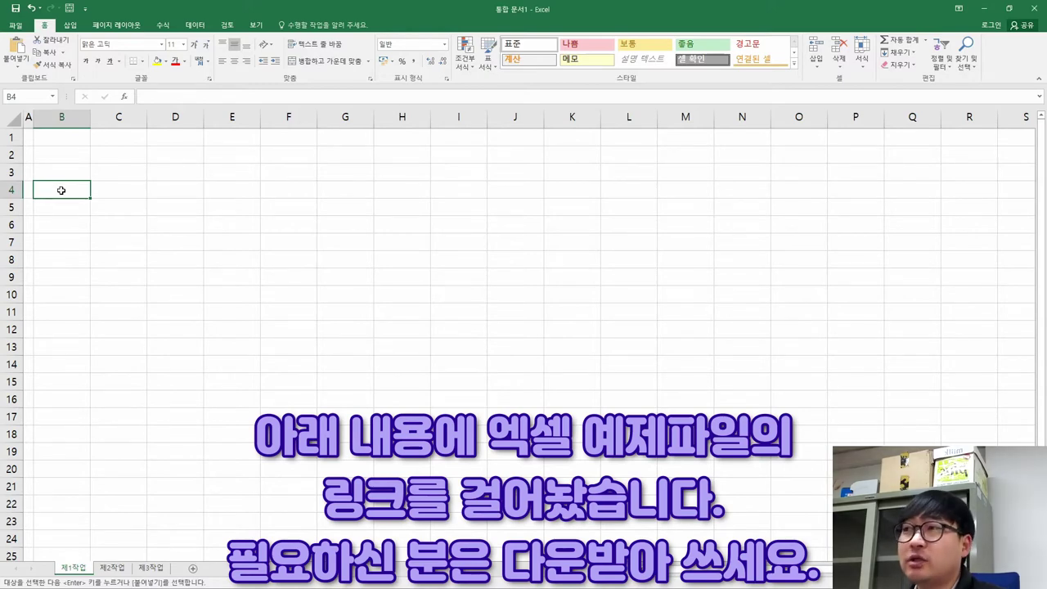
pyautogui.press('Return')
pyautogui.click(28, 154)
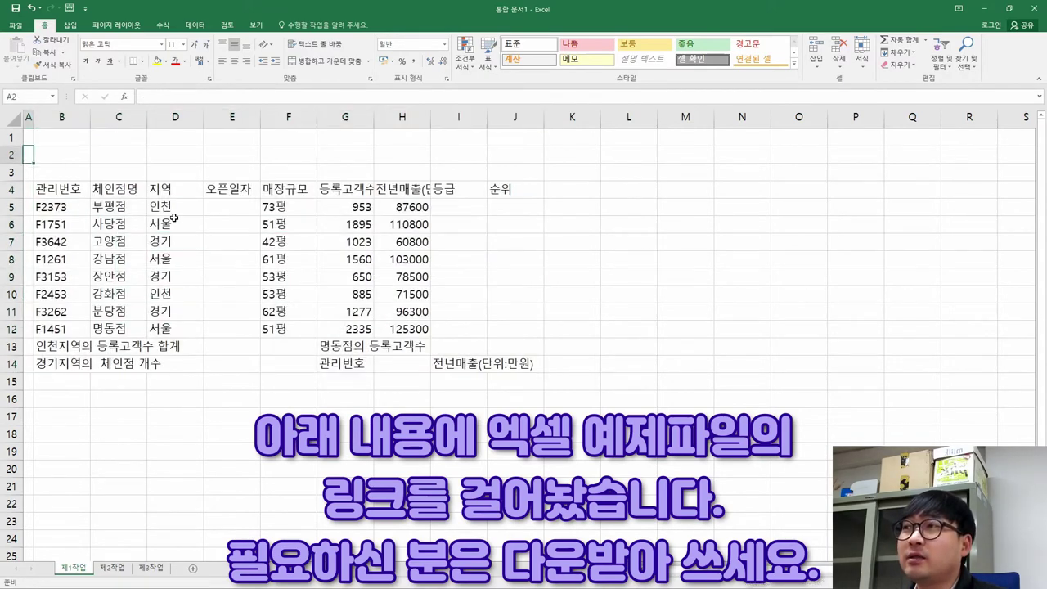
pyautogui.press('Up')
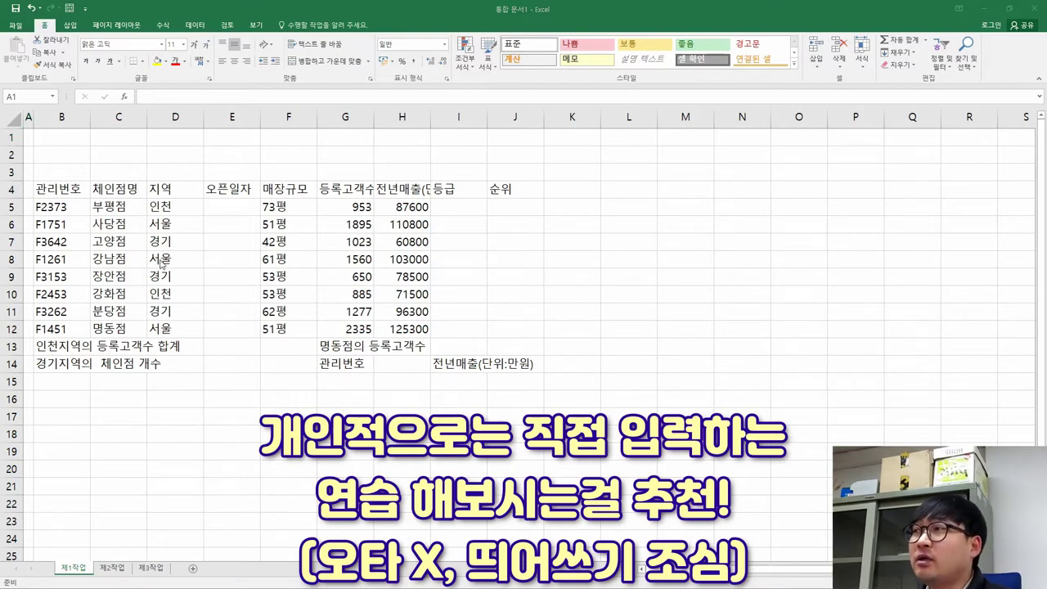
# Switch to the PDF and review the output table and the font, alignment and title requirements under 조건.
pyautogui.hotkey('alt', 'Tab')
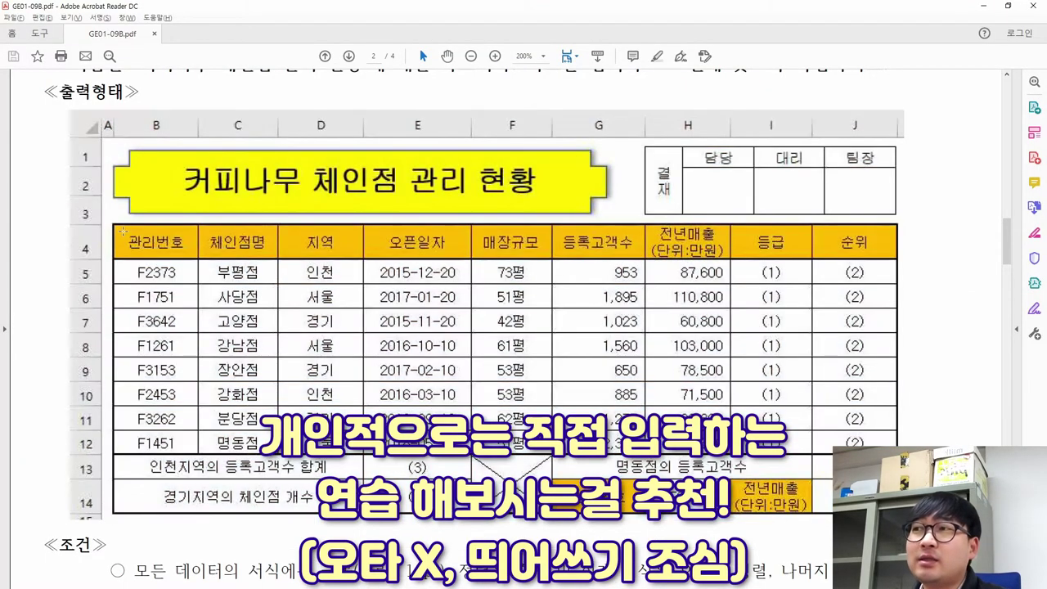
pyautogui.moveTo(124, 232); pyautogui.dragTo(884, 510)
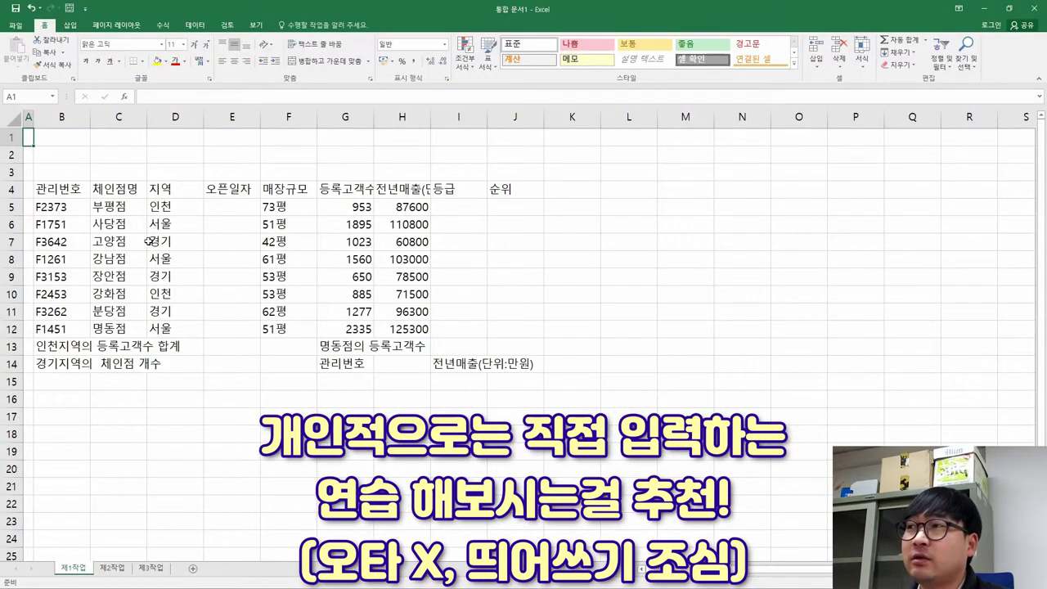
pyautogui.hotkey('alt', 'Tab')
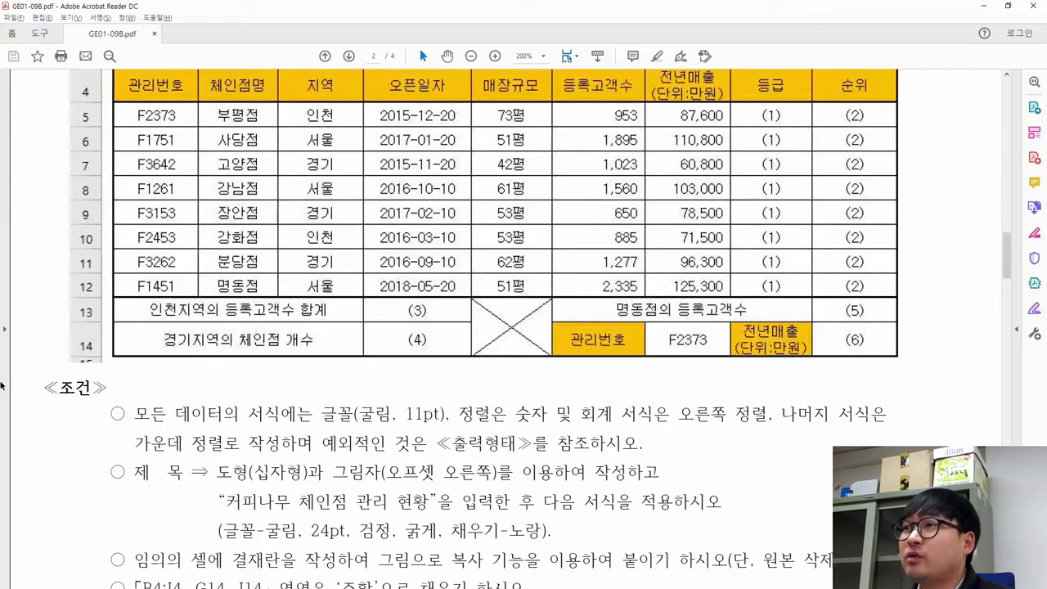
pyautogui.moveTo(136, 414); pyautogui.dragTo(549, 529)
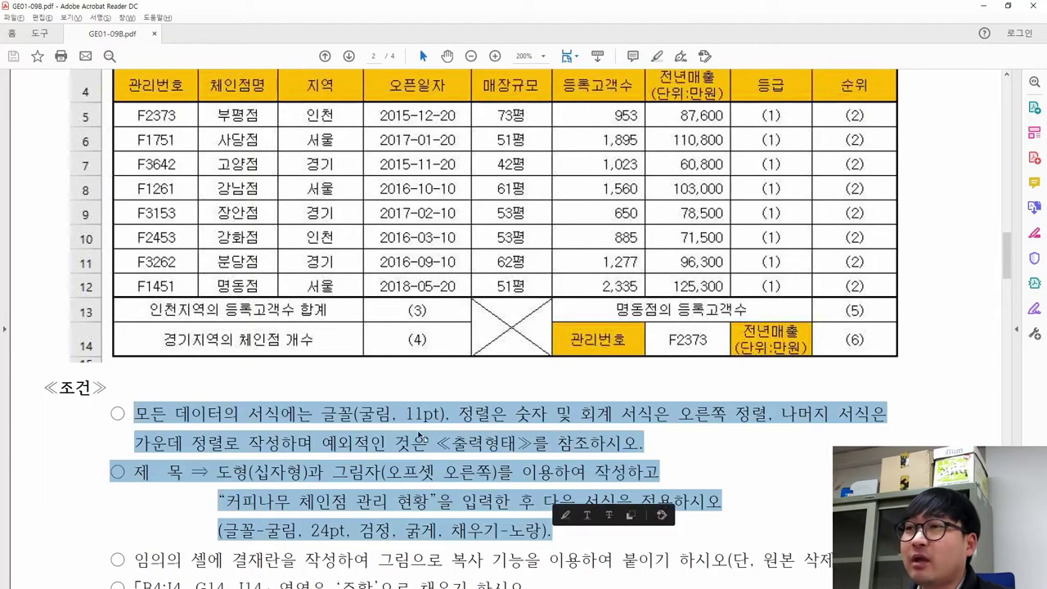
# Check the row layout of the output table in the PDF, and set every row of Excel's 제1작업 sheet to height 20.
pyautogui.click(422, 437)
pyautogui.scroll(2, 423, 436)
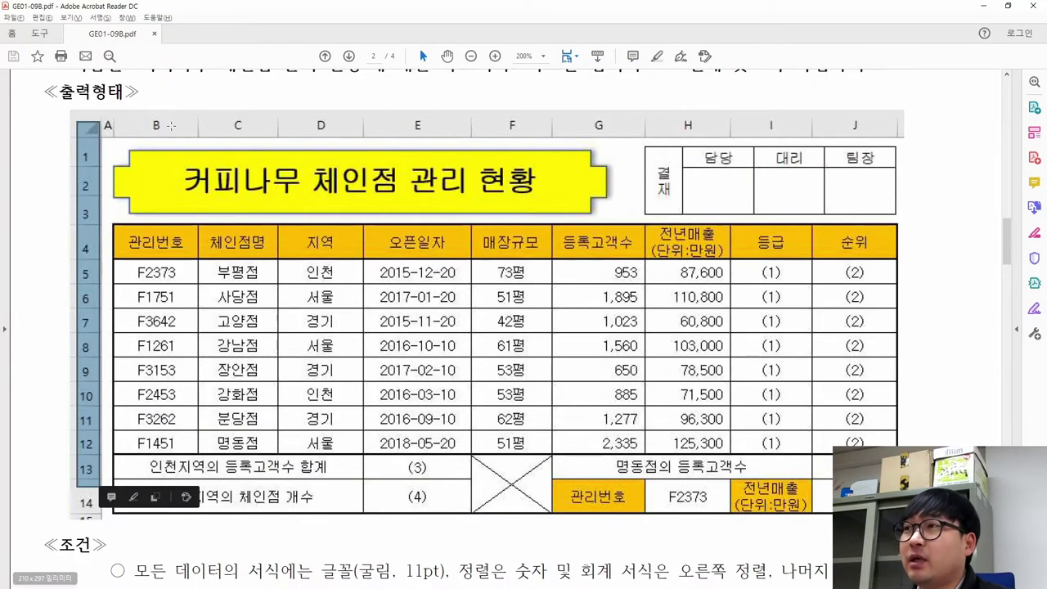
pyautogui.moveTo(136, 121); pyautogui.dragTo(614, 131)
pyautogui.hotkey('alt', 'Tab')
pyautogui.click(11, 120)
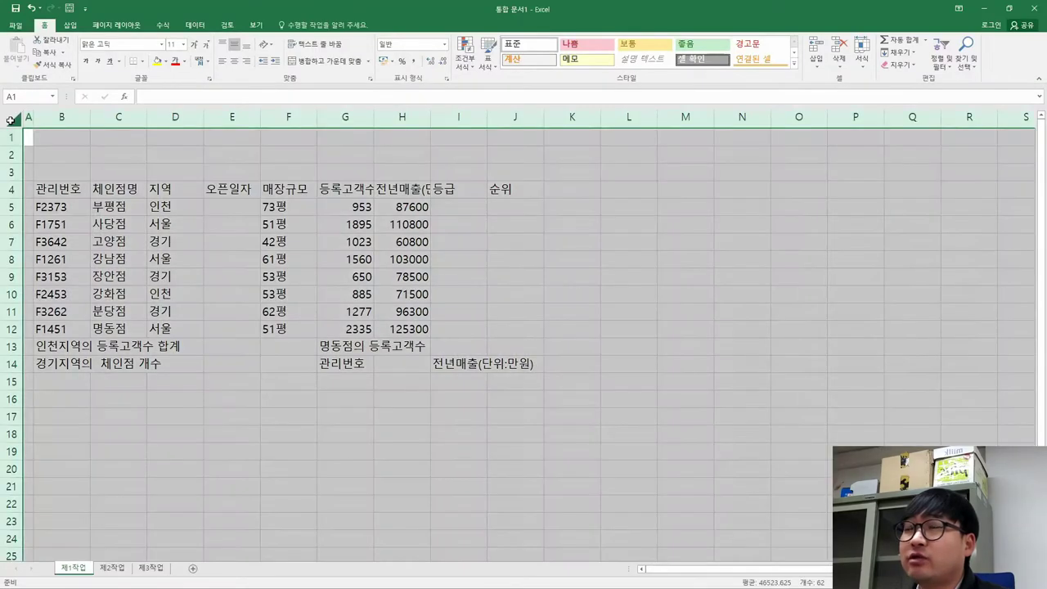
pyautogui.rightClick(10, 121)
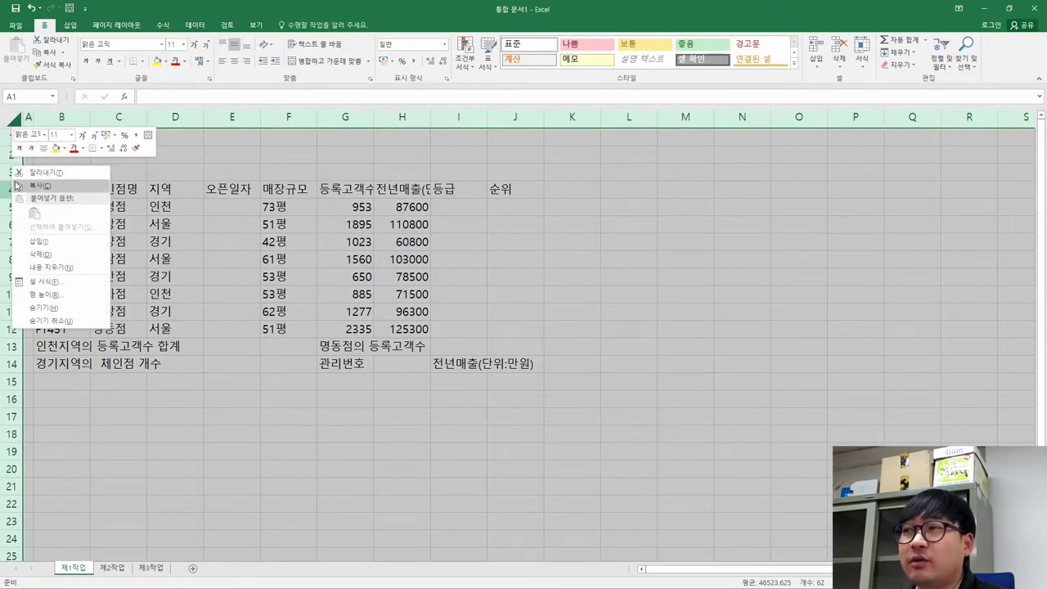
pyautogui.click(45, 294)
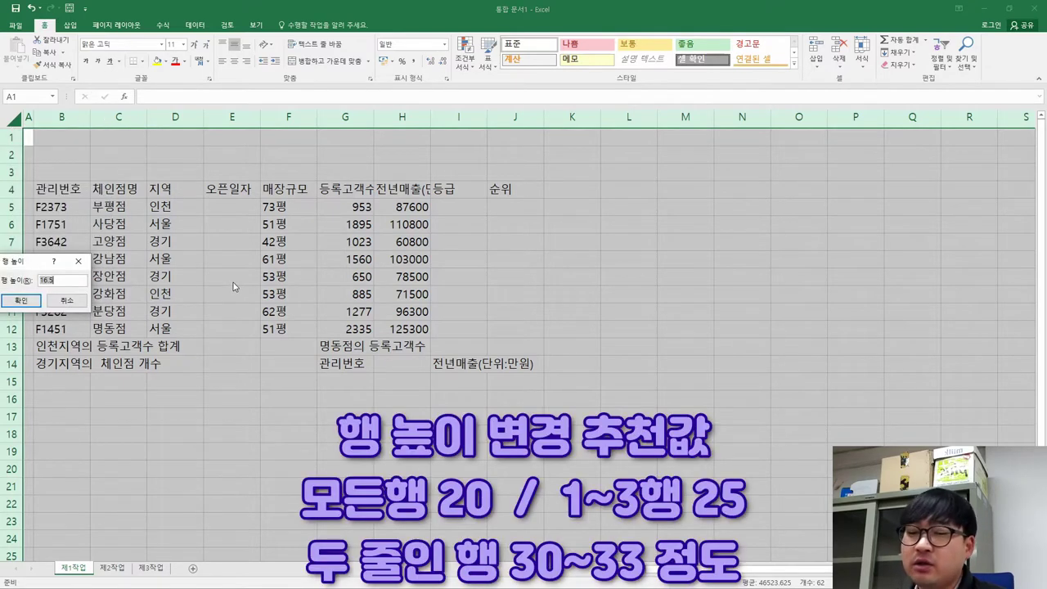
pyautogui.write('20')
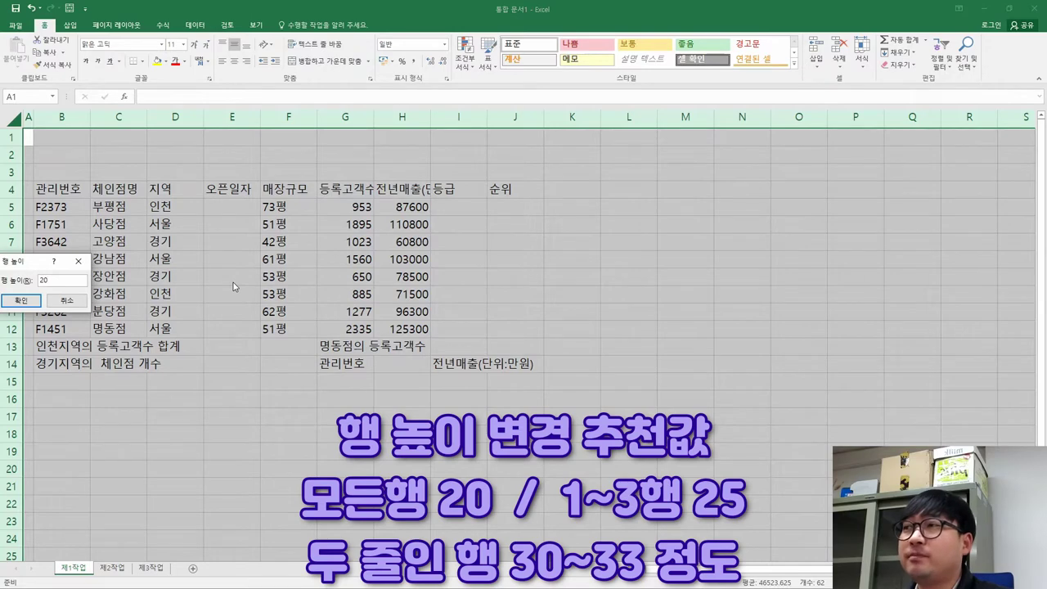
pyautogui.press('Return')
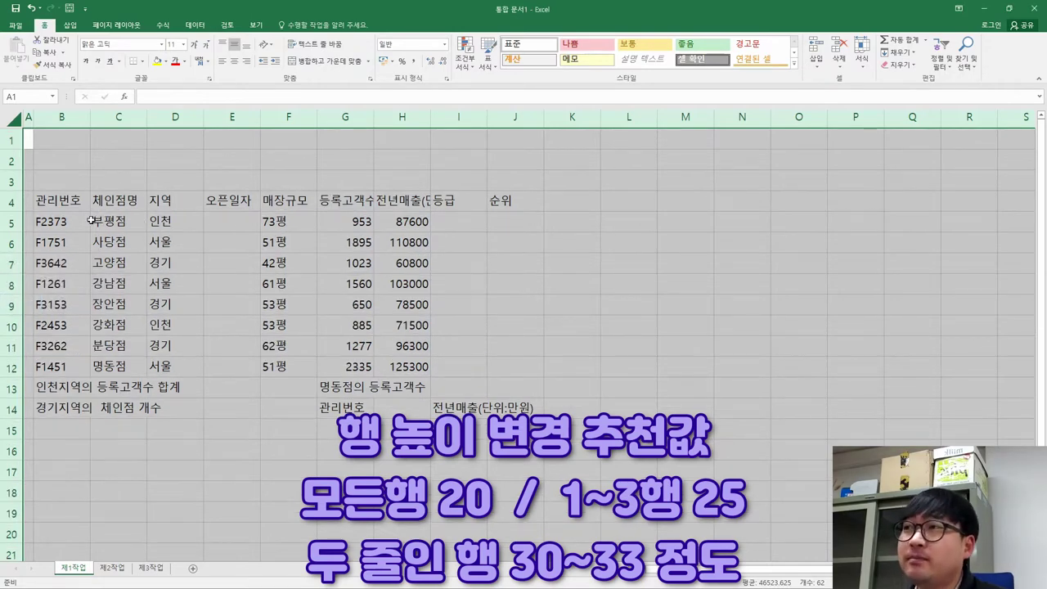
pyautogui.click(65, 207)
# Set the height of rows 1 to 3 to 25.
pyautogui.moveTo(11, 139); pyautogui.dragTo(13, 182)
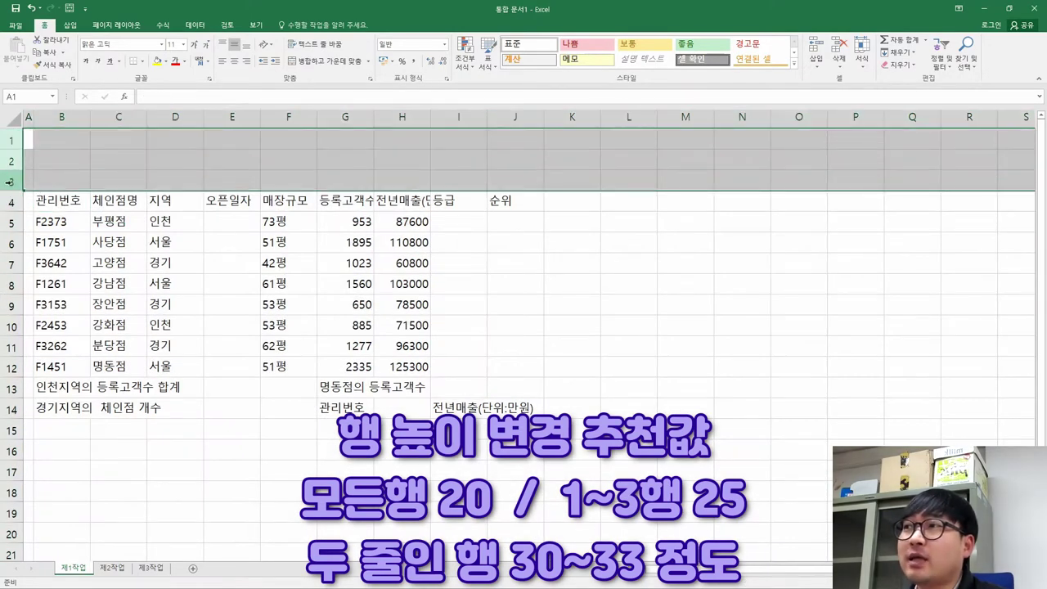
pyautogui.rightClick(15, 186)
pyautogui.click(45, 312)
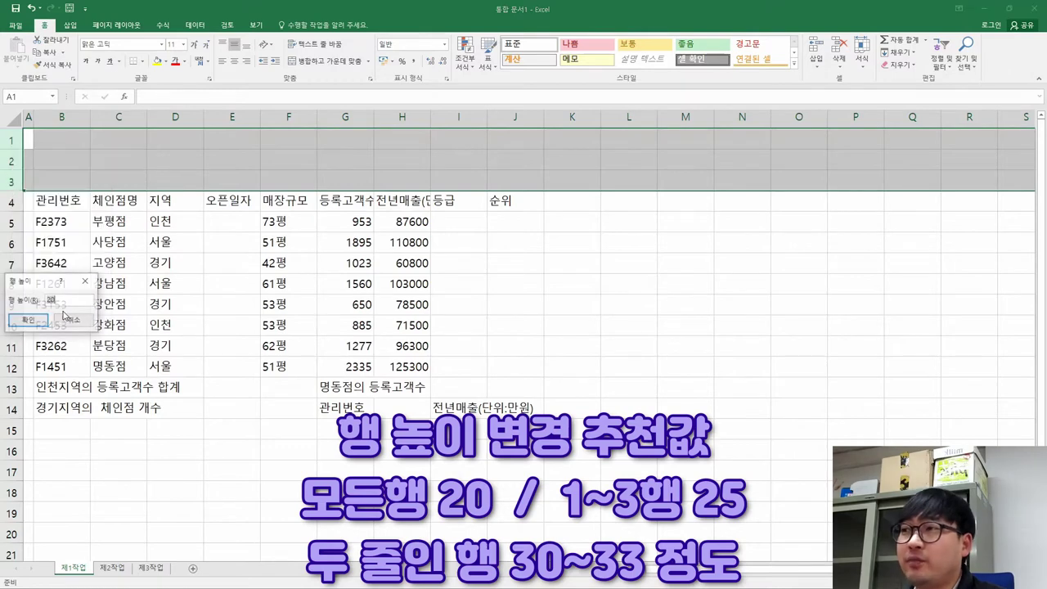
pyautogui.write('25')
pyautogui.press('Return')
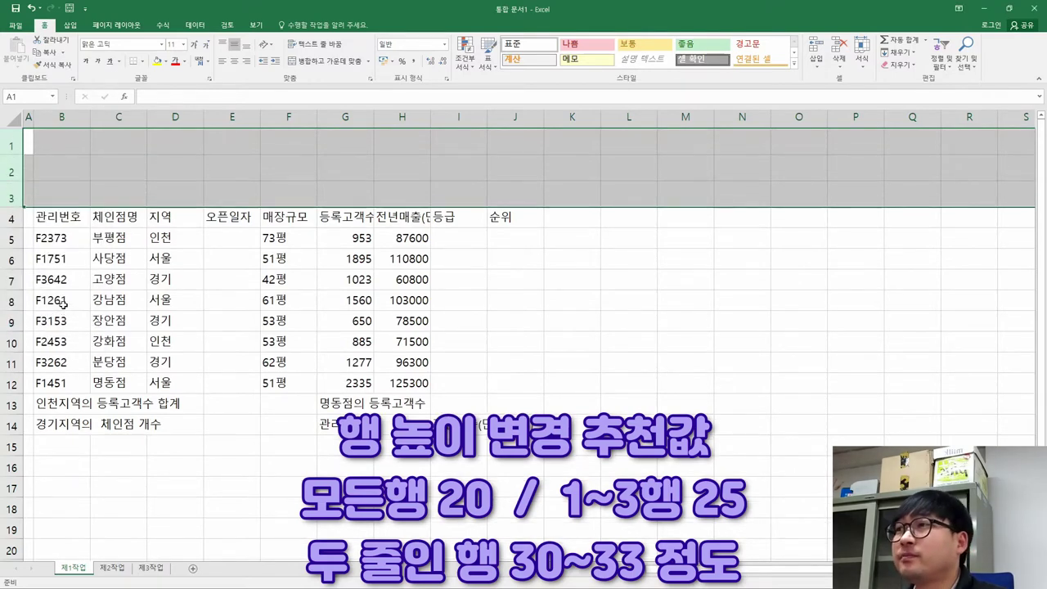
pyautogui.click(94, 232)
# Set the height of header row 4 to 33.
pyautogui.rightClick(14, 219)
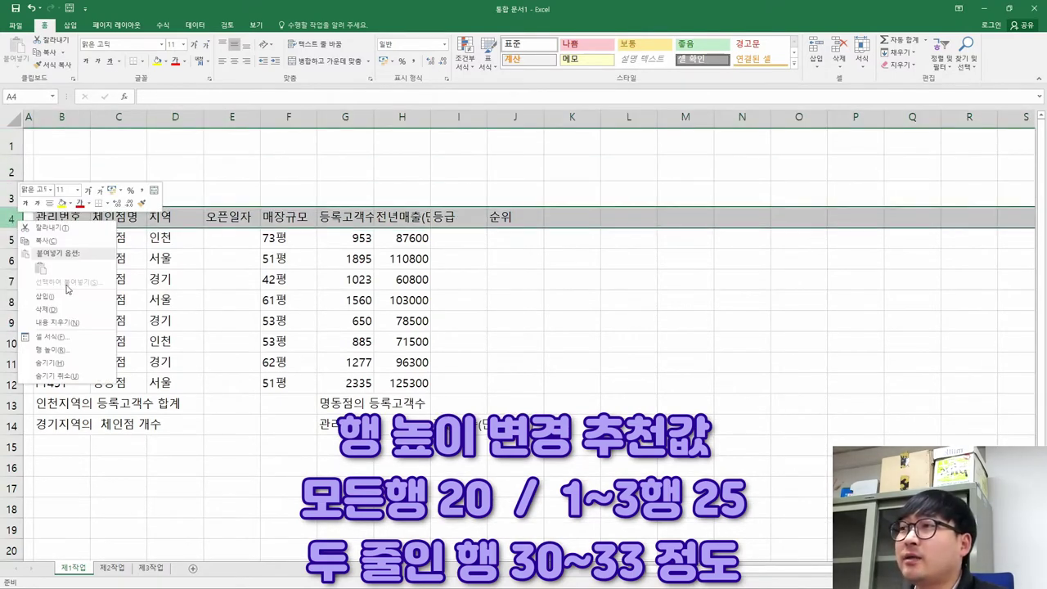
pyautogui.click(50, 349)
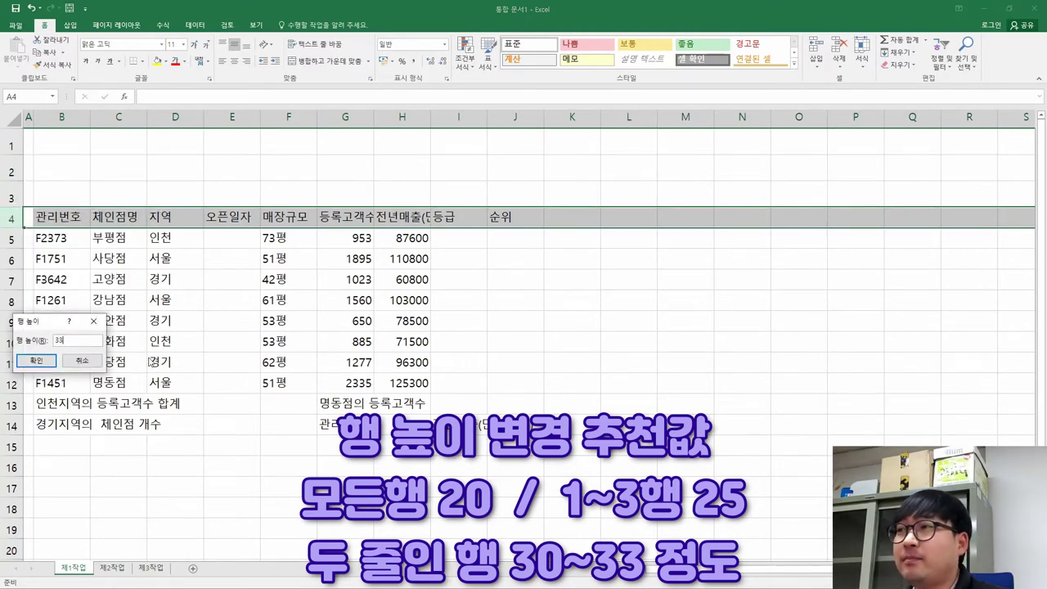
pyautogui.press('Return')
pyautogui.click(176, 315)
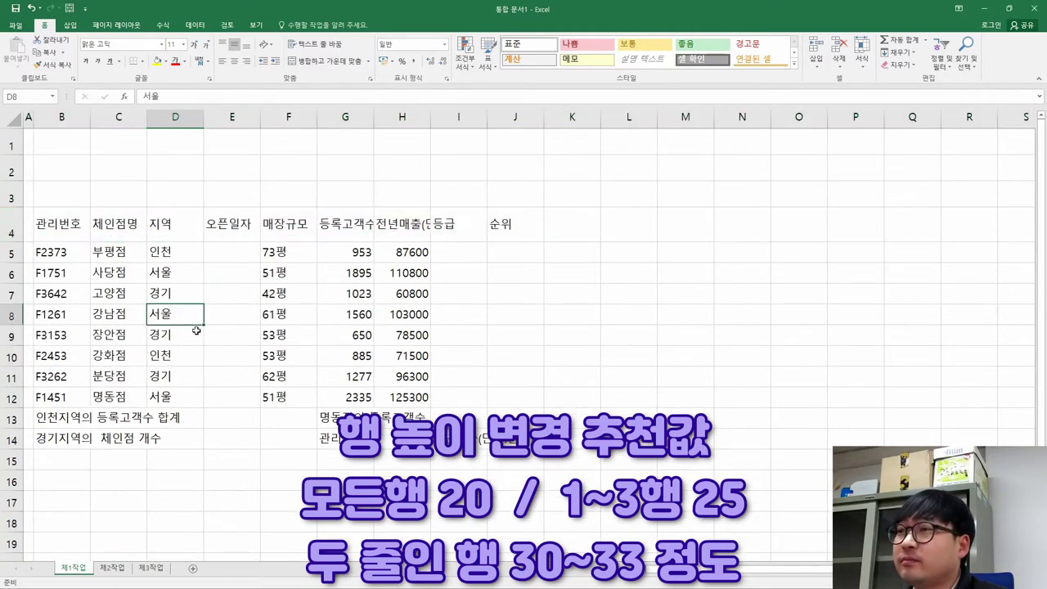
# Check the two-line 전년매출(단위:만원) heading in the PDF, and set row 14's height to 33 in Excel.
pyautogui.hotkey('alt', 'Tab')
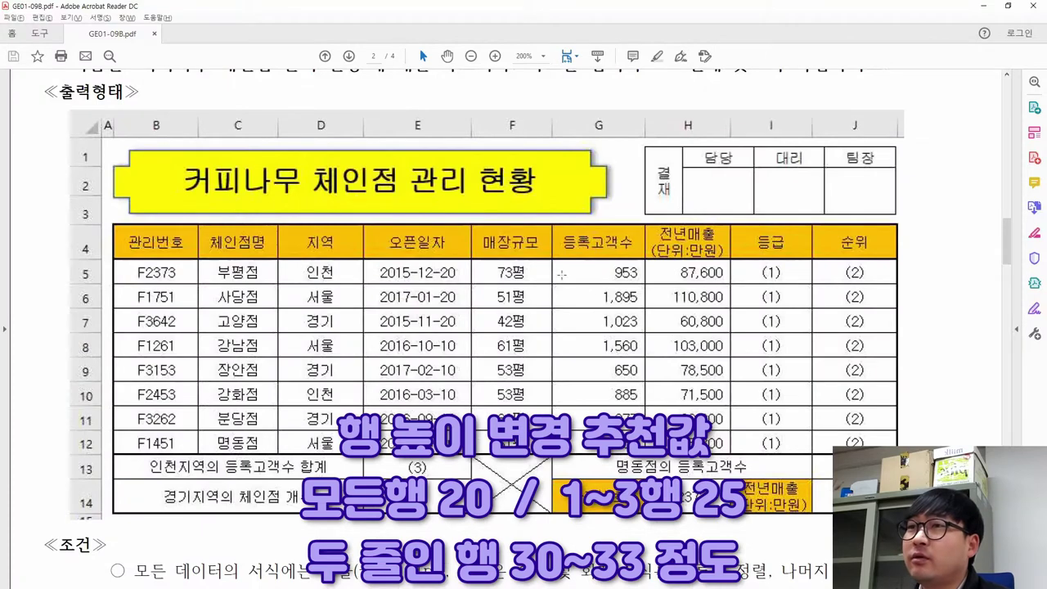
pyautogui.moveTo(655, 224); pyautogui.dragTo(730, 259)
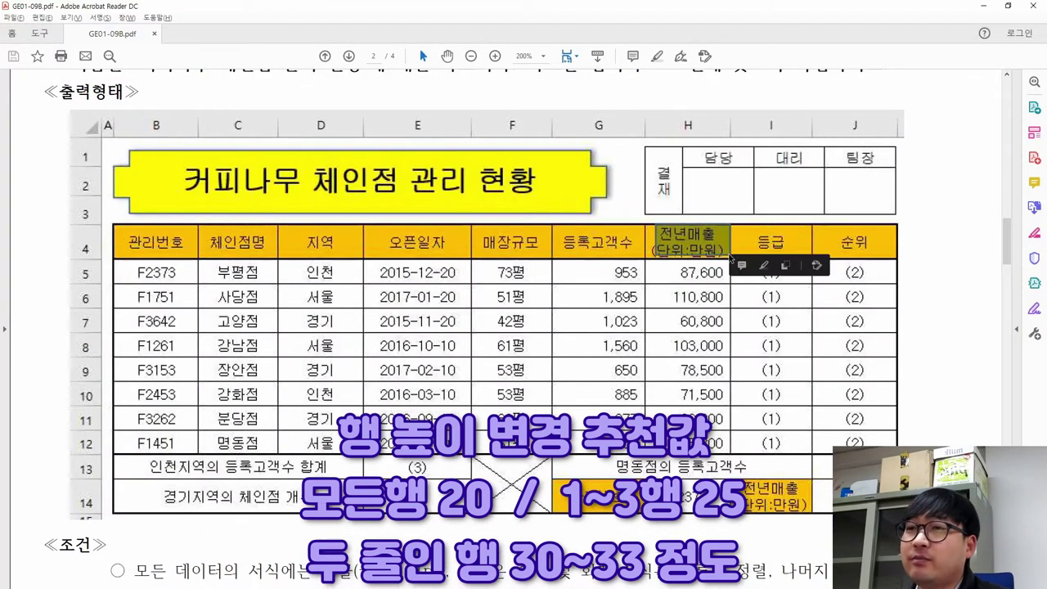
pyautogui.hotkey('ctrl', 'c')
pyautogui.hotkey('alt', 'Tab')
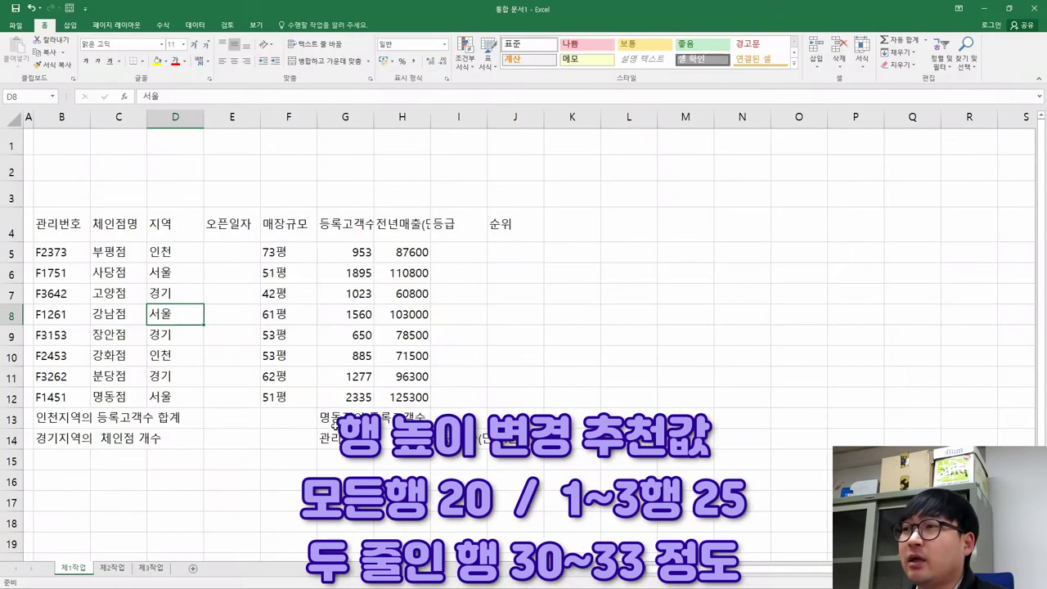
pyautogui.rightClick(25, 441)
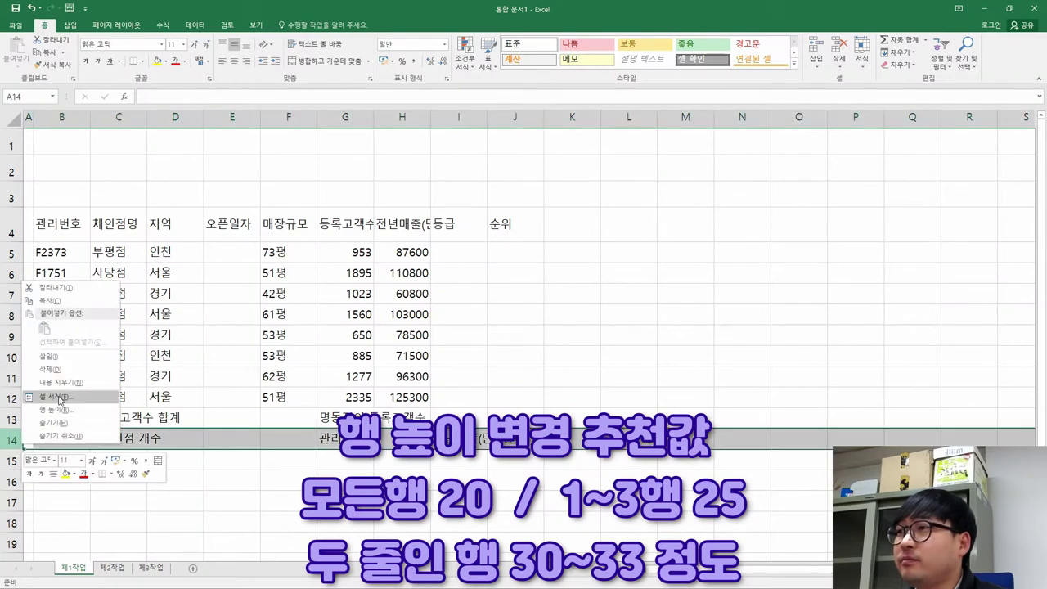
pyautogui.click(67, 411)
pyautogui.write('33')
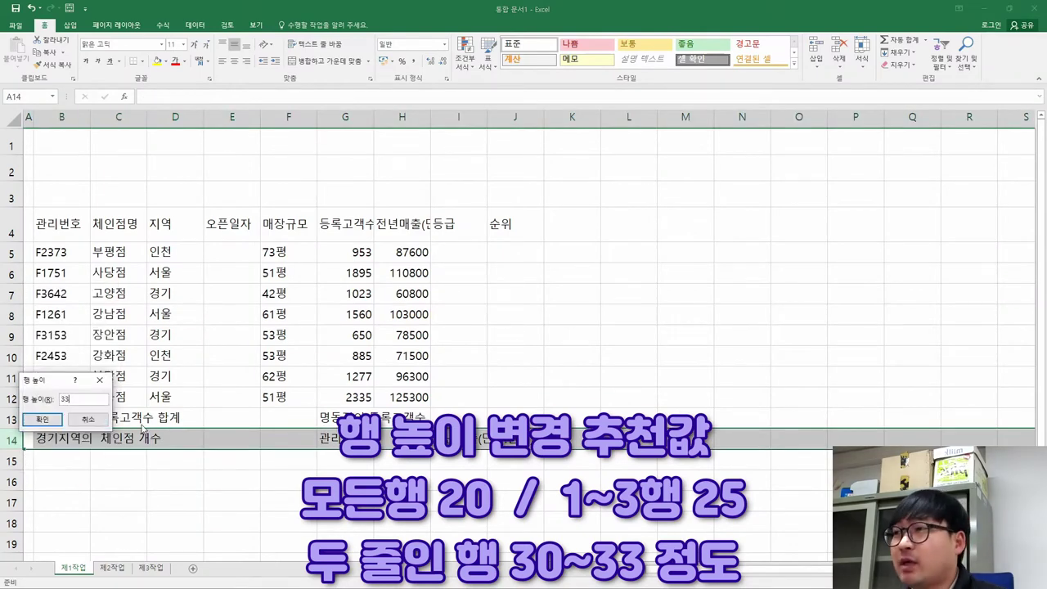
pyautogui.press('Return')
pyautogui.click(143, 375)
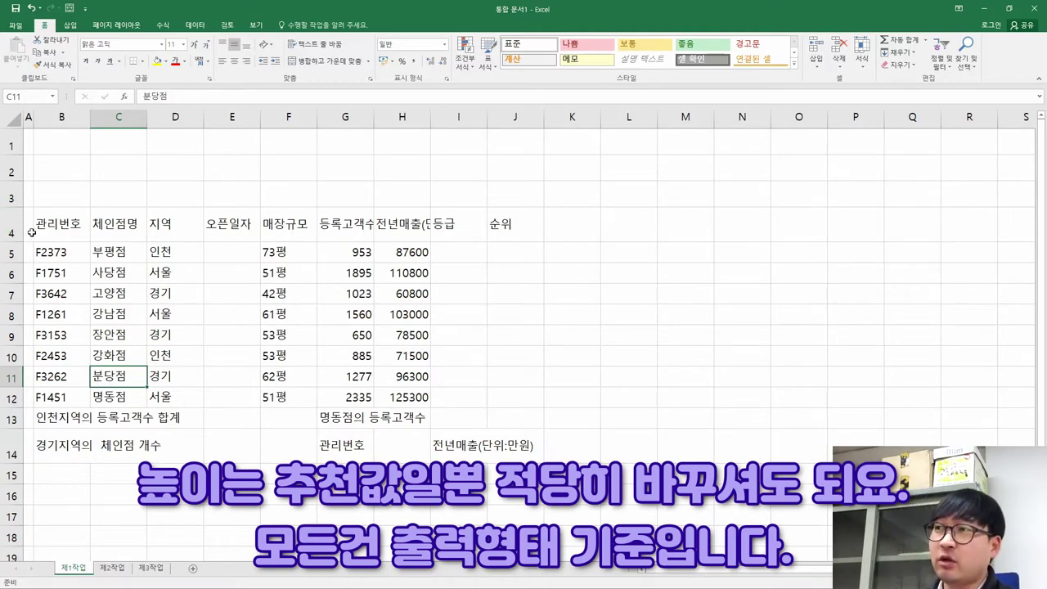
# Compare the Excel sheet with the PDF output table, examining the row proportions and which cells in rows 13 and 14 are merged.
pyautogui.hotkey('alt', 'Tab')
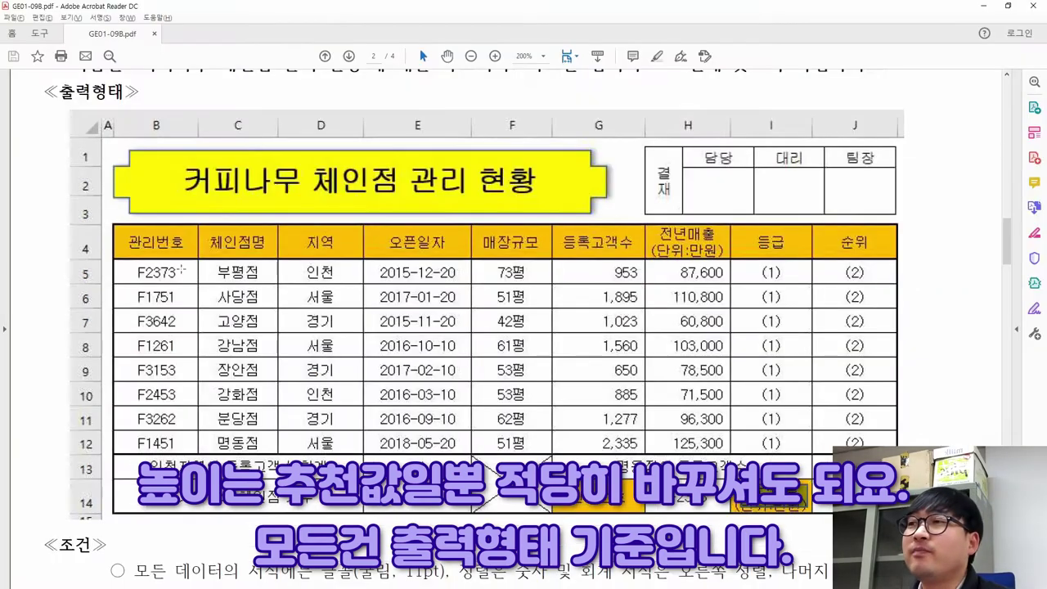
pyautogui.moveTo(124, 233); pyautogui.dragTo(607, 422)
pyautogui.click(607, 422)
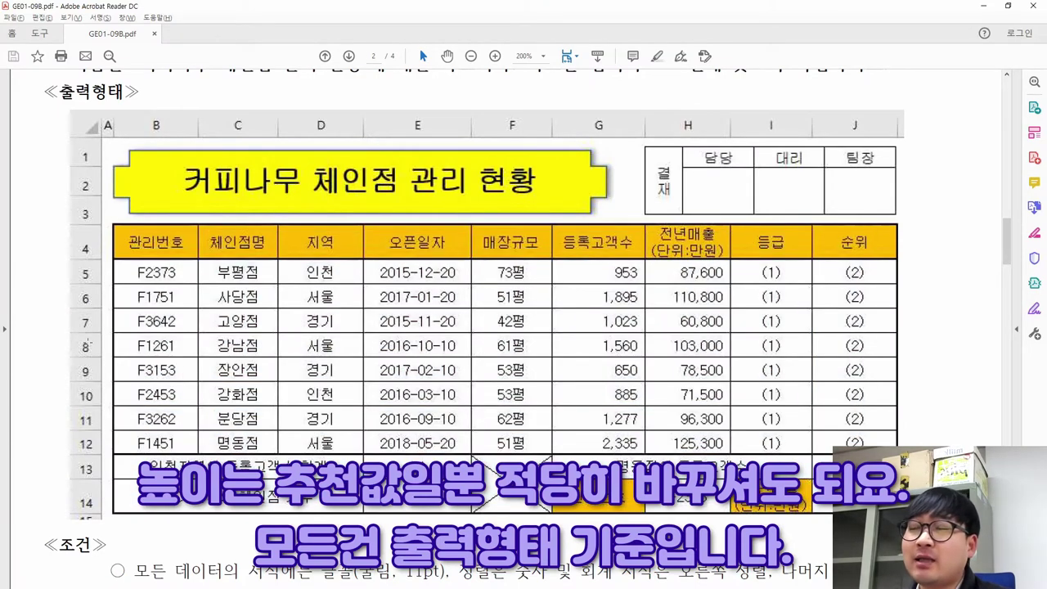
pyautogui.hotkey('alt', 'Tab')
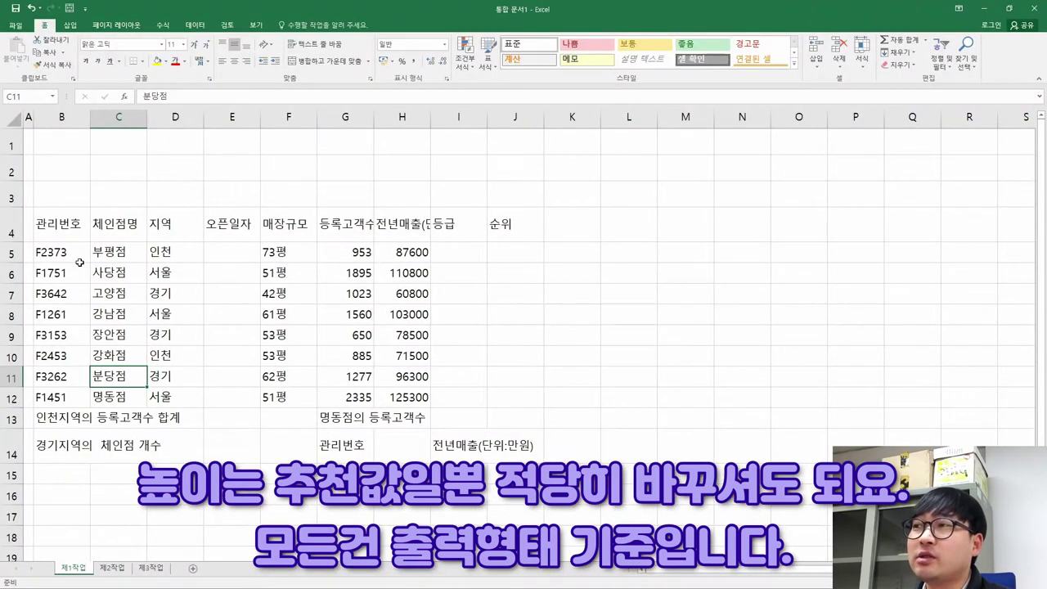
pyautogui.hotkey('alt', 'Tab')
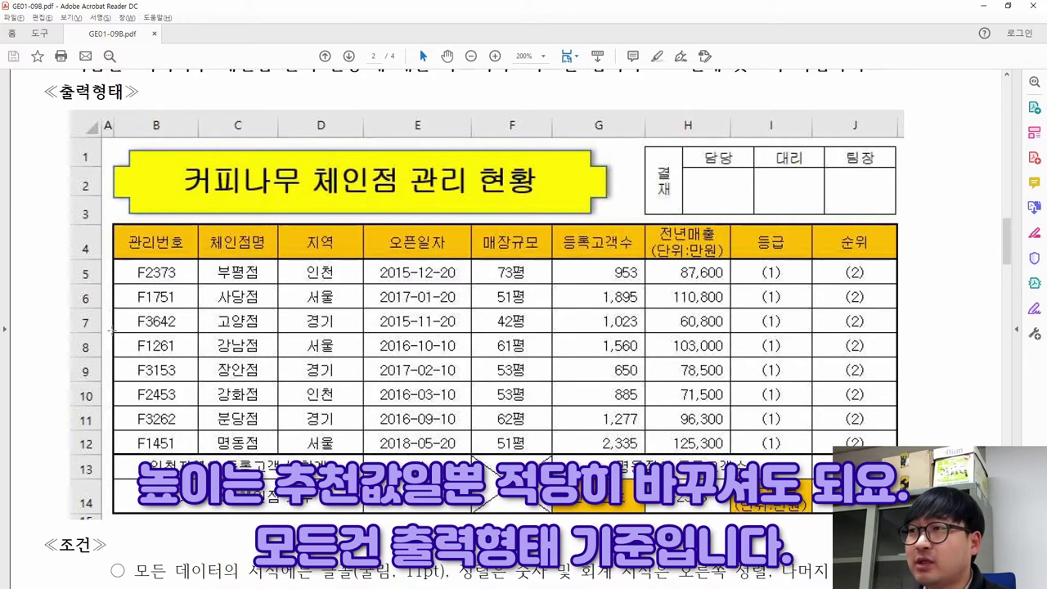
pyautogui.hotkey('alt', 'Tab')
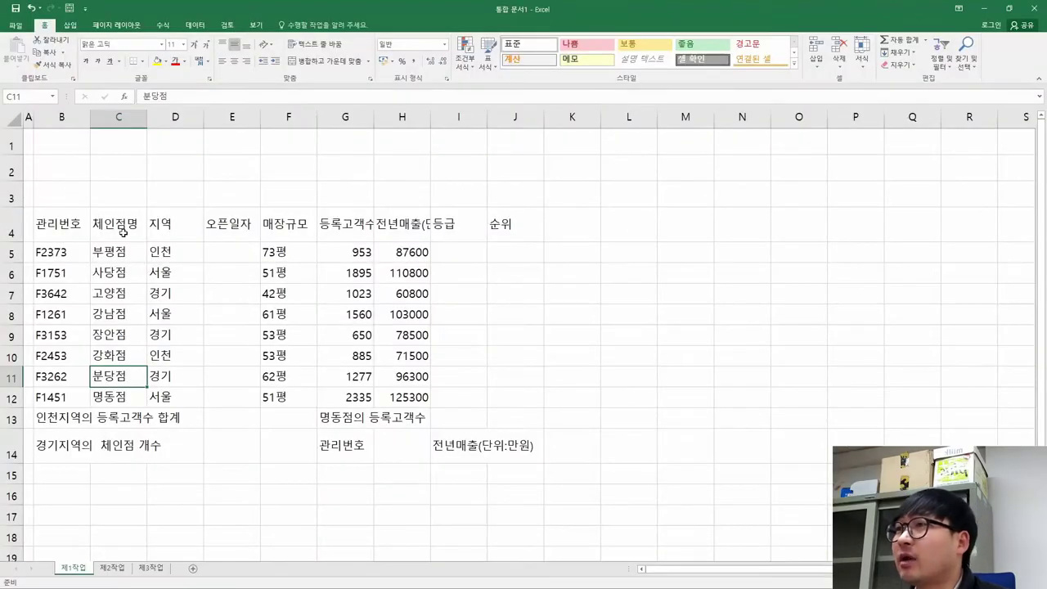
pyautogui.hotkey('alt', 'Tab')
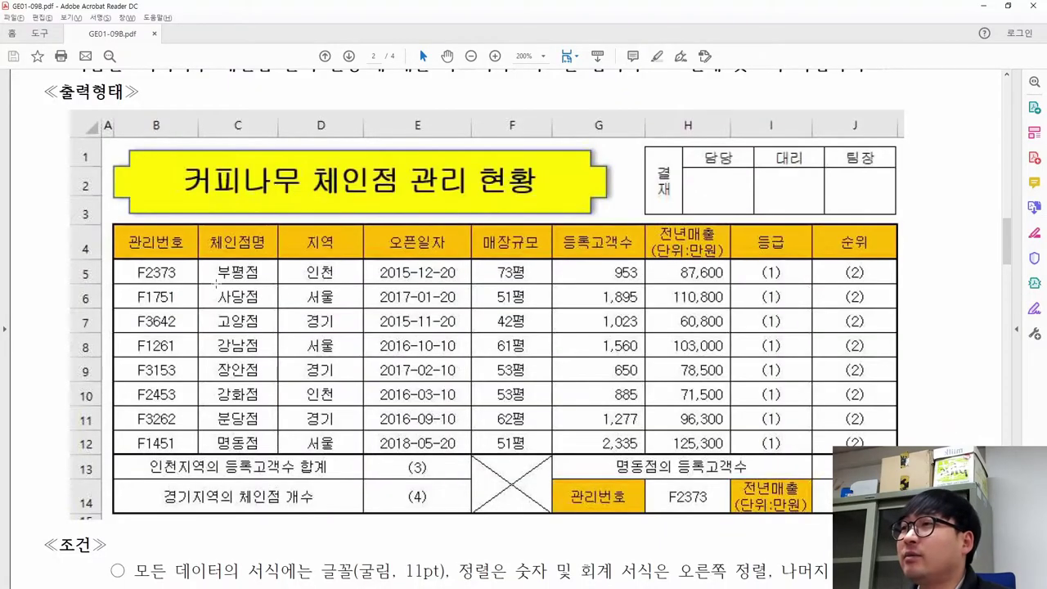
pyautogui.moveTo(150, 468); pyautogui.dragTo(327, 481)
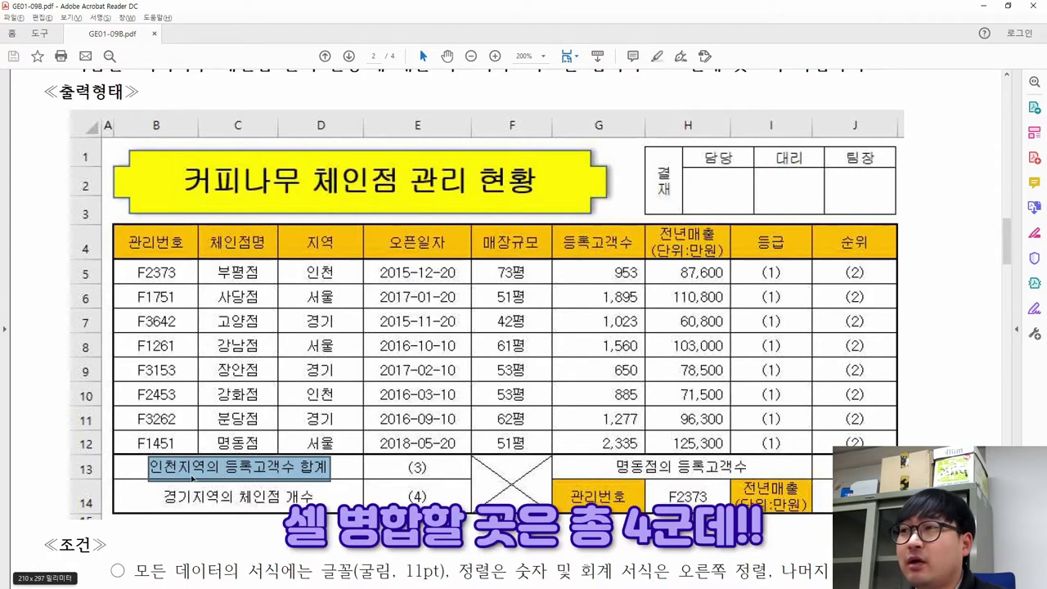
pyautogui.moveTo(161, 495); pyautogui.dragTo(793, 471)
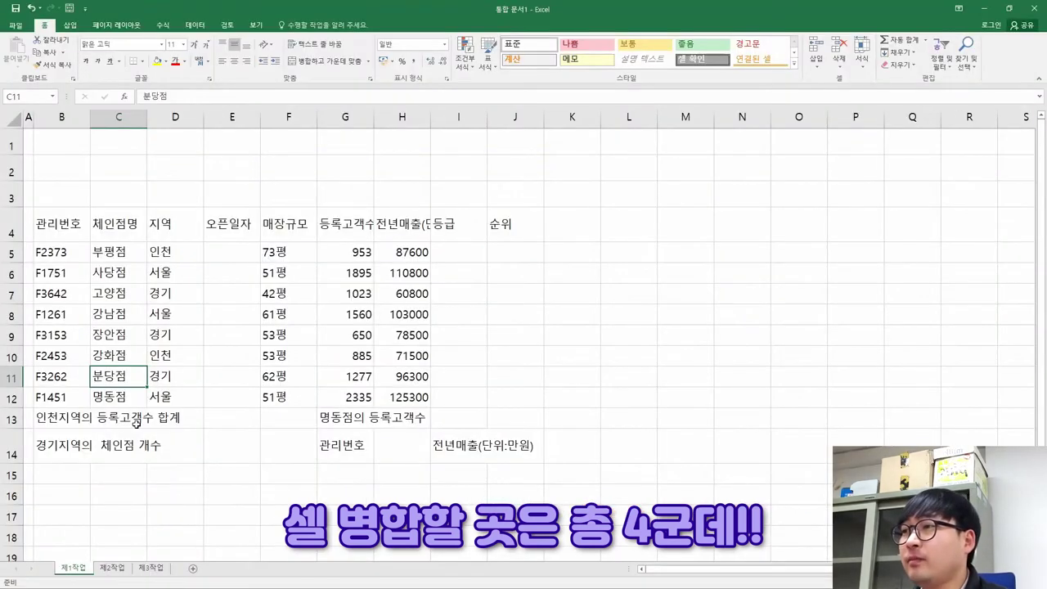
# Merge and center the ranges B13:D13, B14:D14, F13:F14 and G13:I13.
pyautogui.moveTo(60, 417); pyautogui.dragTo(159, 419)
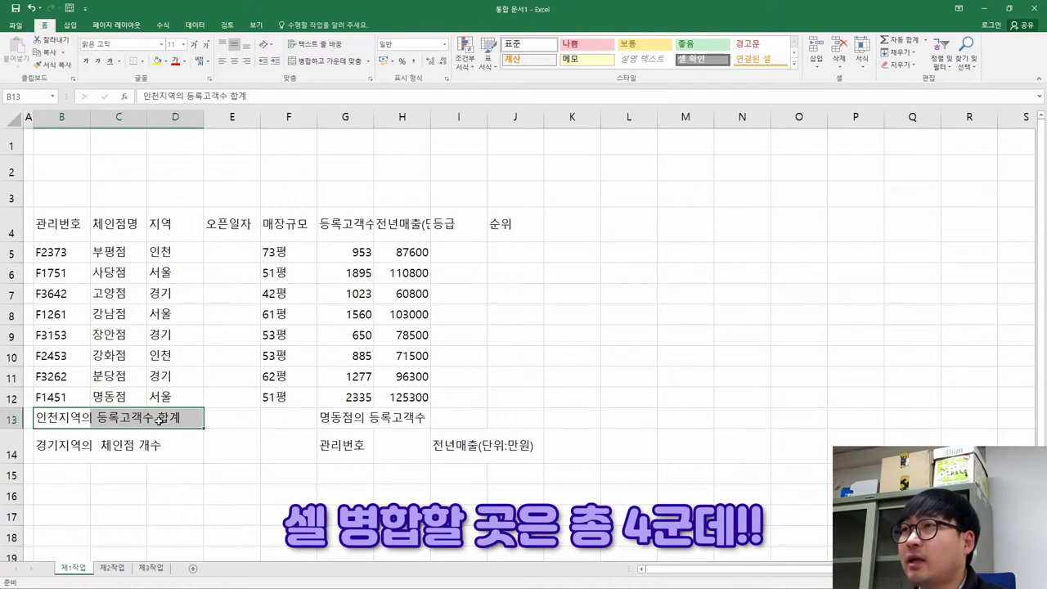
pyautogui.click(313, 69)
pyautogui.moveTo(81, 449); pyautogui.dragTo(174, 452)
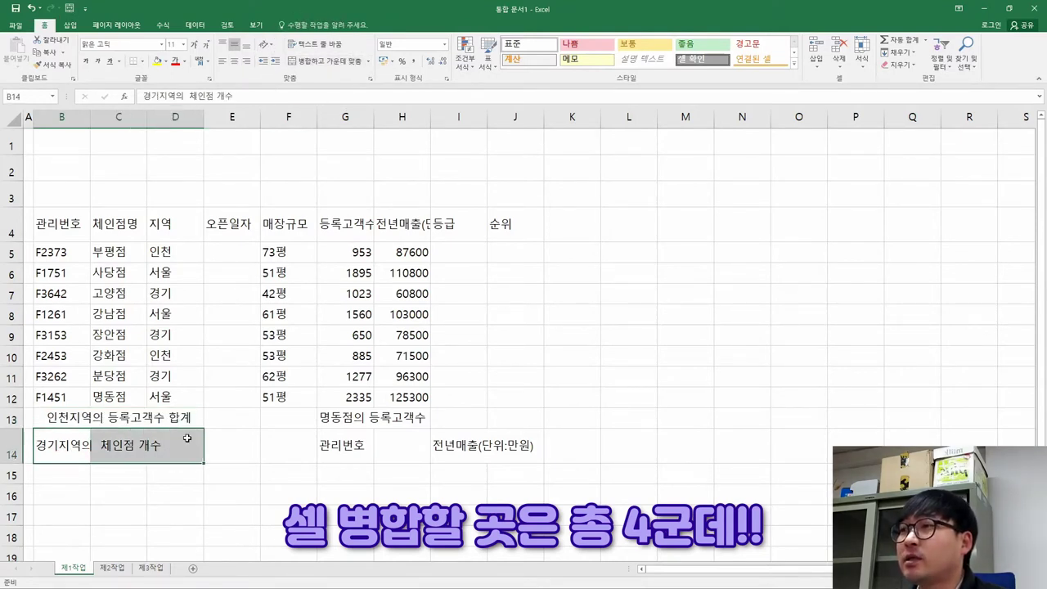
pyautogui.click(317, 69)
pyautogui.moveTo(303, 420); pyautogui.dragTo(296, 448)
pyautogui.click(327, 61)
pyautogui.moveTo(343, 418); pyautogui.dragTo(458, 419)
pyautogui.click(325, 65)
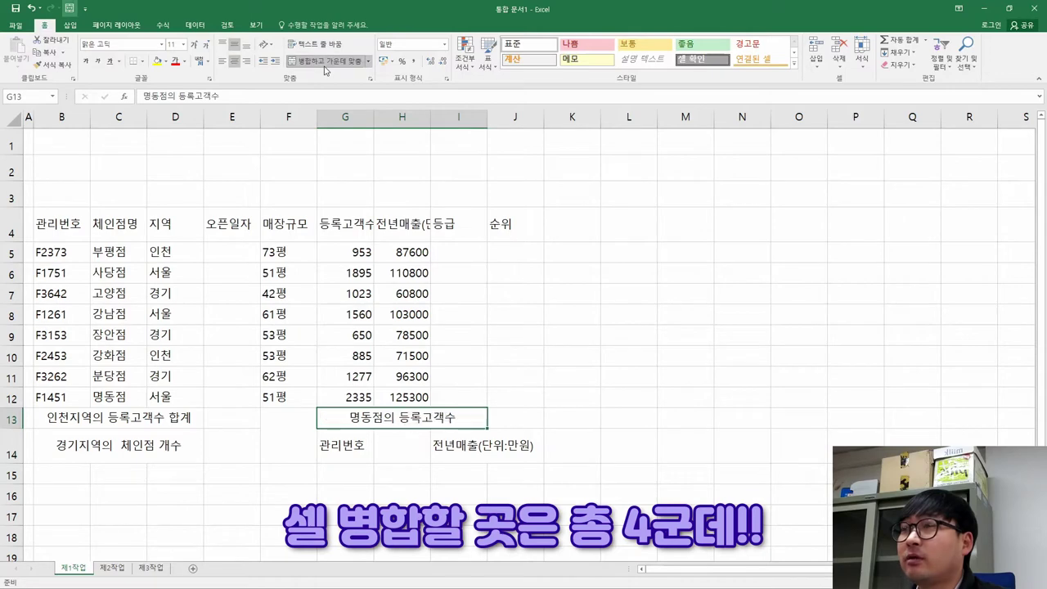
# Switch to the PDF and examine the output table's overall outline, inner cells and layout from B4 to J14 against the sheet.
pyautogui.hotkey('alt', 'Tab')
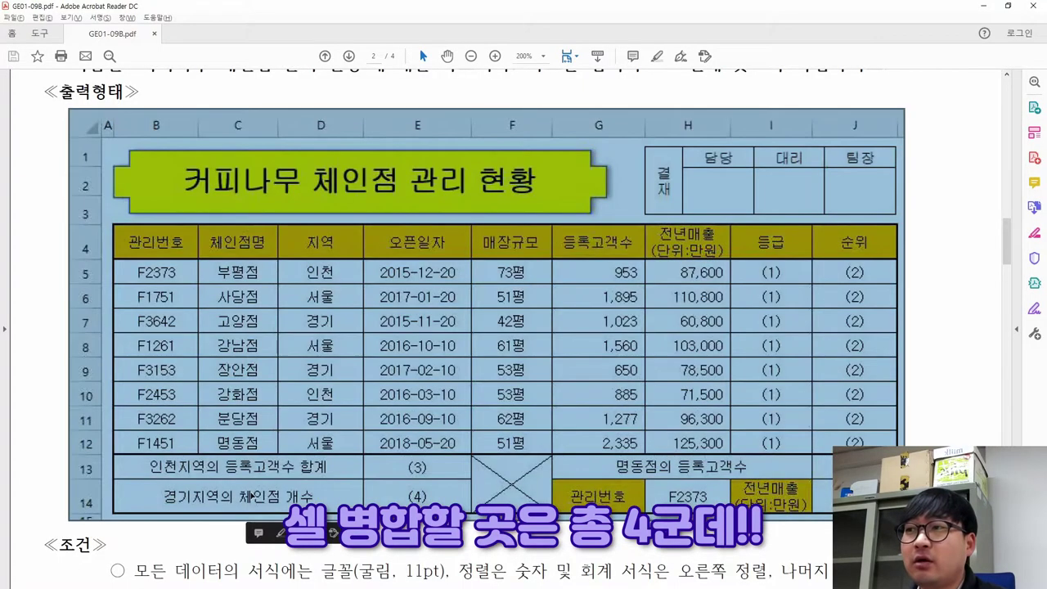
pyautogui.hotkey('alt', 'Tab')
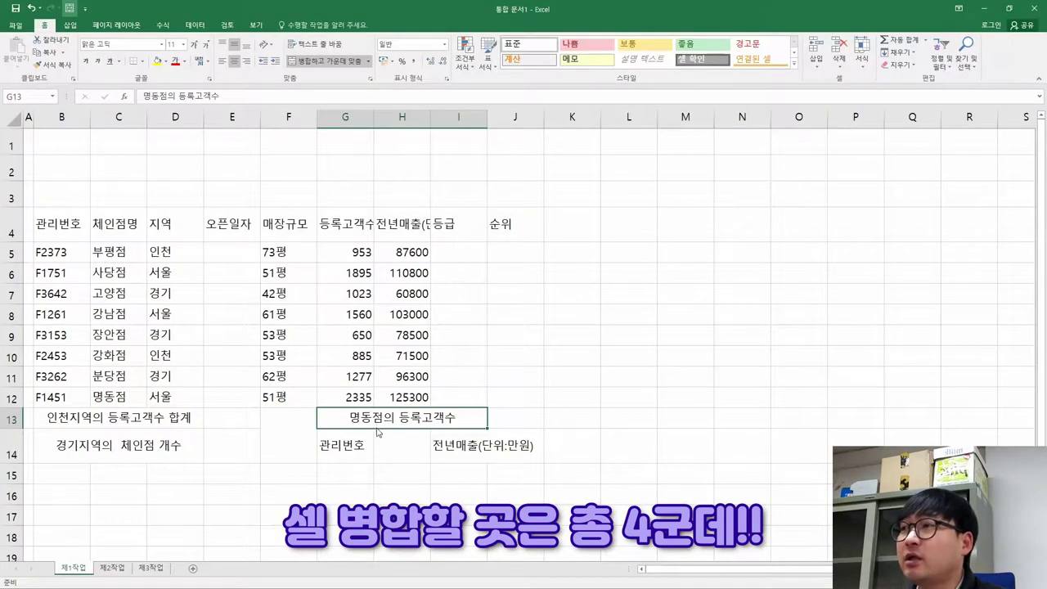
pyautogui.hotkey('alt', 'Tab')
pyautogui.hotkey('alt', 'Tab')
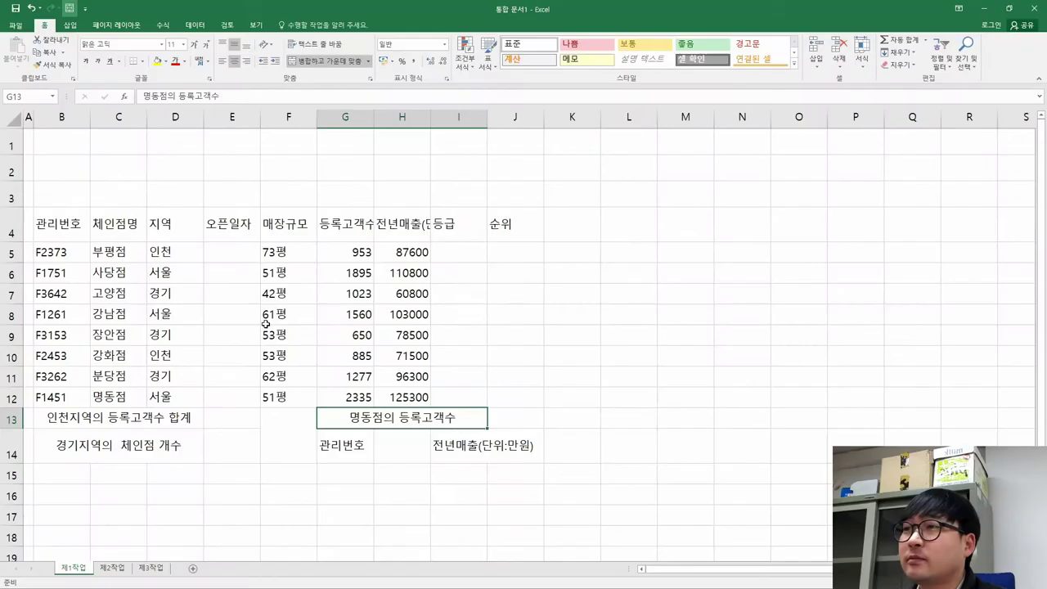
pyautogui.hotkey('alt', 'Tab')
pyautogui.scroll(-1, 266, 323)
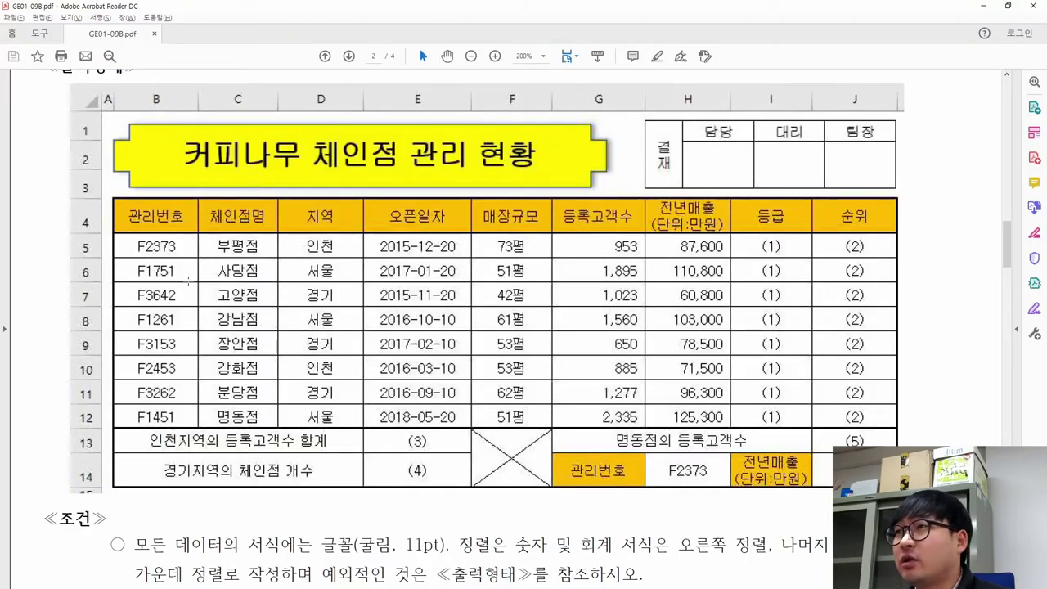
pyautogui.moveTo(106, 195); pyautogui.dragTo(899, 491)
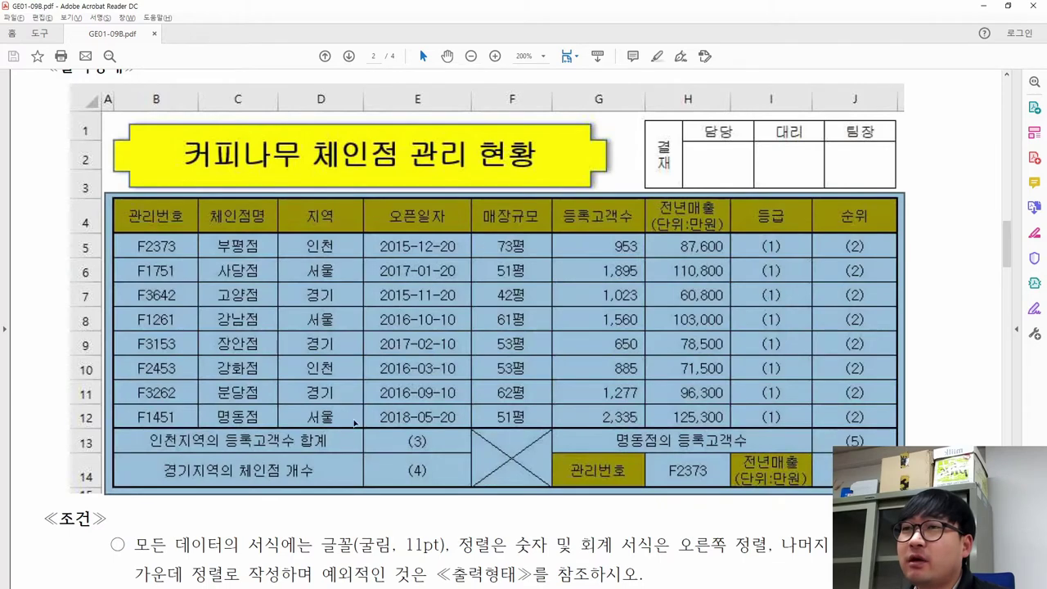
pyautogui.click(270, 350)
pyautogui.moveTo(127, 235); pyautogui.dragTo(838, 357)
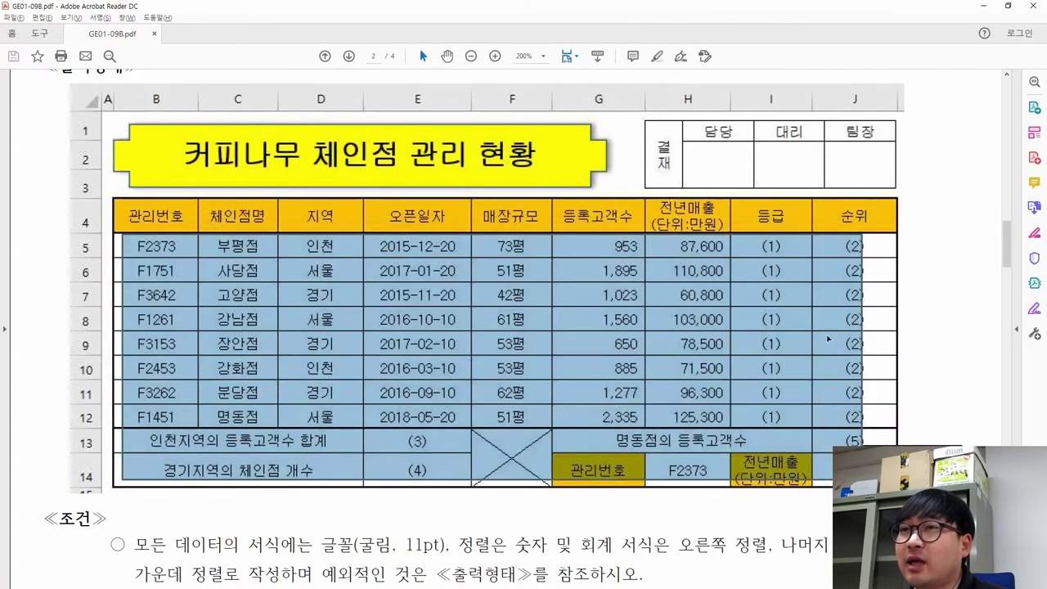
# Switch to Excel, hide the 제1작업 sheet's gridlines and show them again.
pyautogui.hotkey('alt', 'Tab')
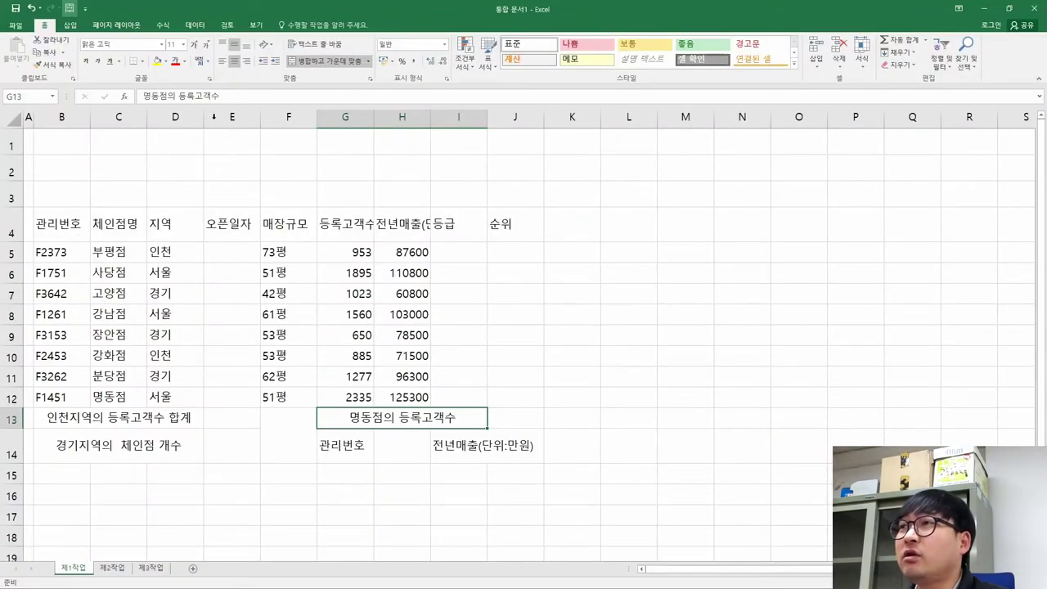
pyautogui.click(255, 25)
pyautogui.click(149, 64)
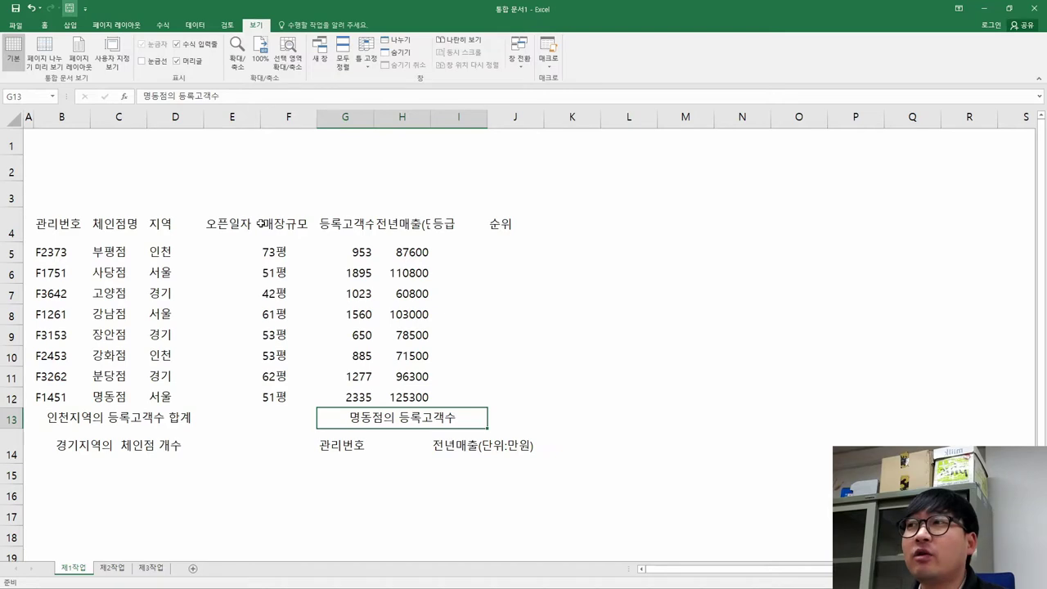
pyautogui.click(148, 63)
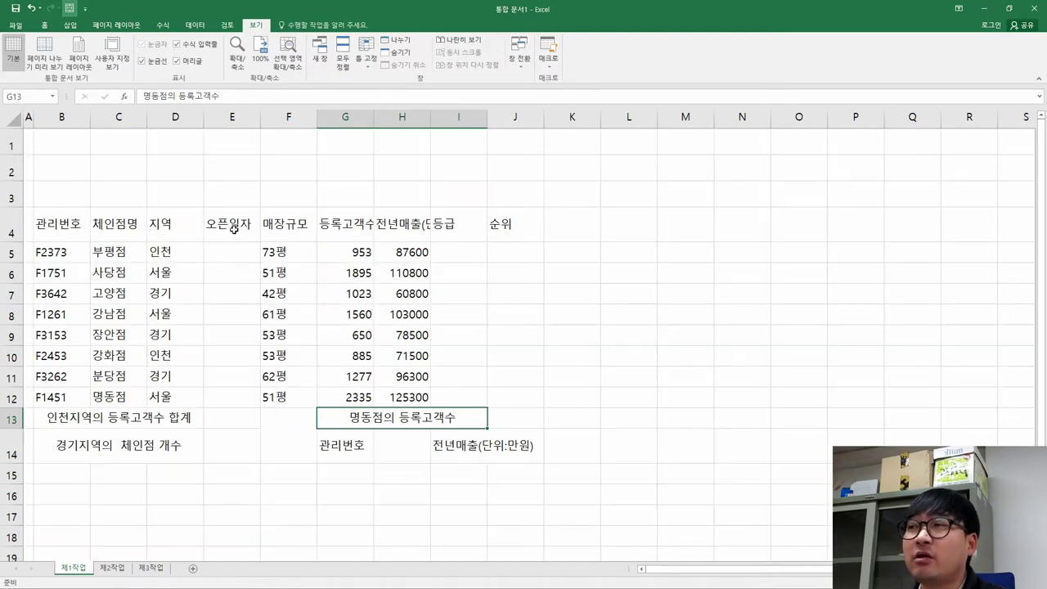
pyautogui.click(45, 25)
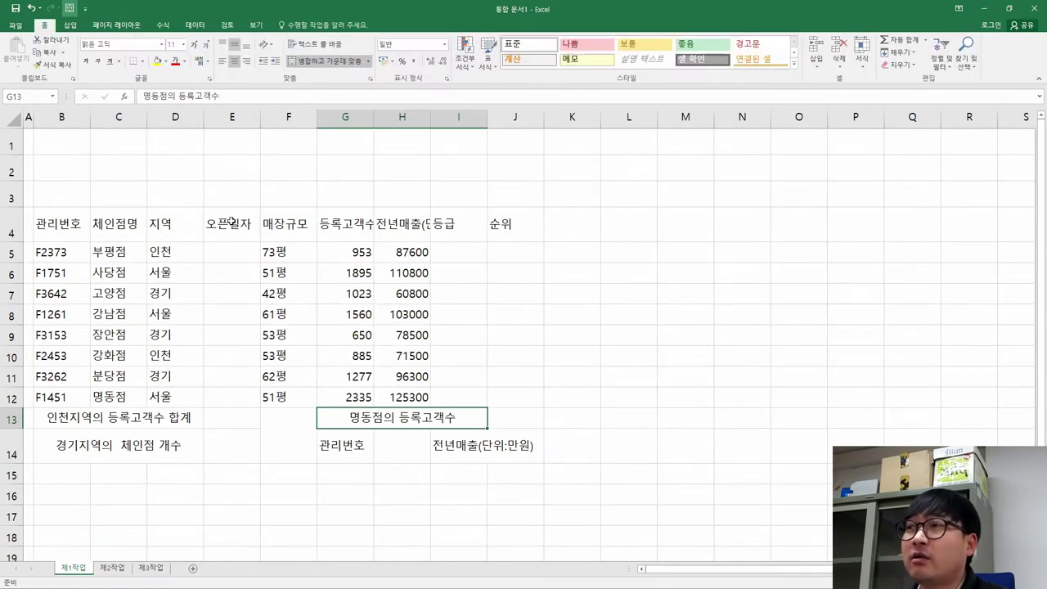
# Check the table's inner lines in the PDF, and apply all borders (모든 테두리) to B4:J14 in Excel.
pyautogui.hotkey('alt', 'Tab')
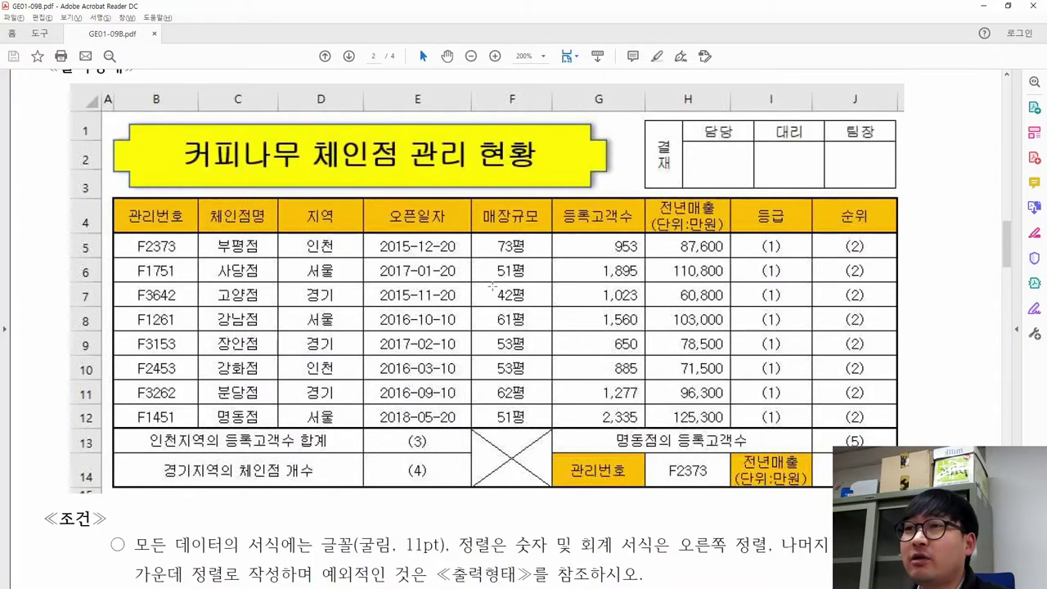
pyautogui.hotkey('alt', 'Tab')
pyautogui.moveTo(57, 223); pyautogui.dragTo(504, 433)
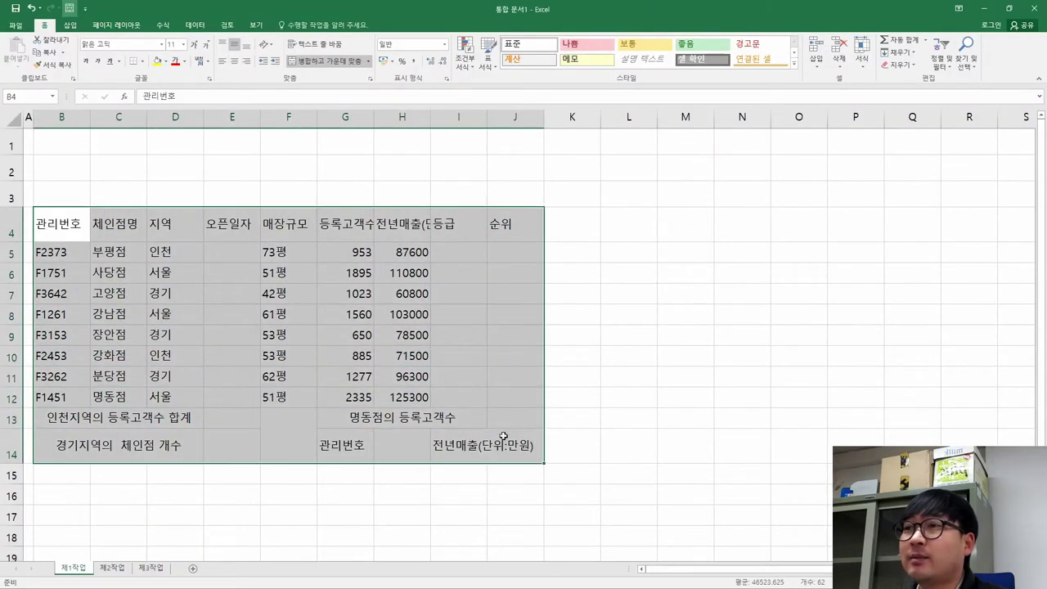
pyautogui.click(143, 61)
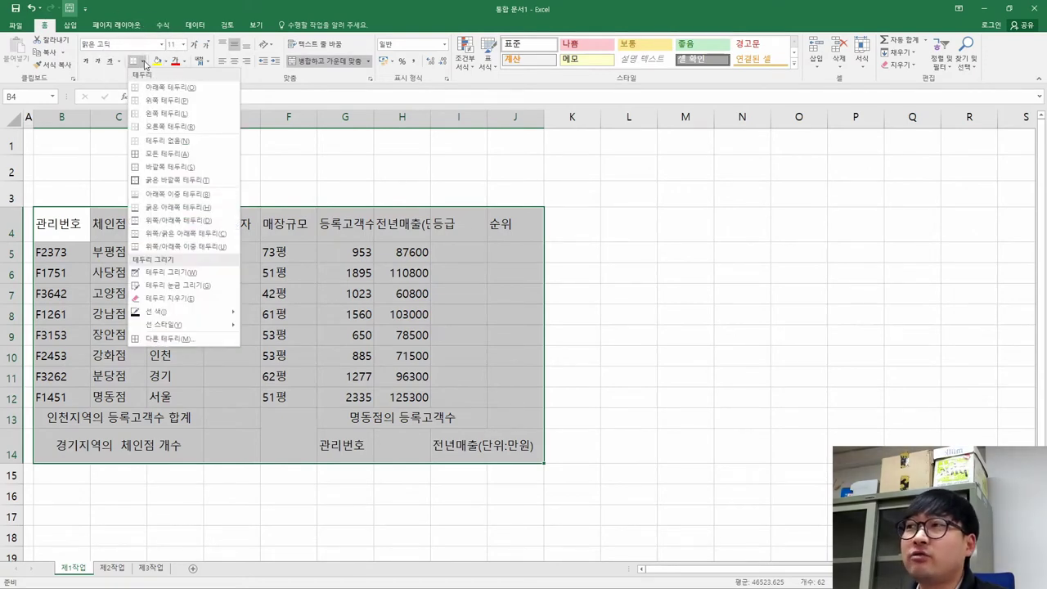
pyautogui.click(171, 153)
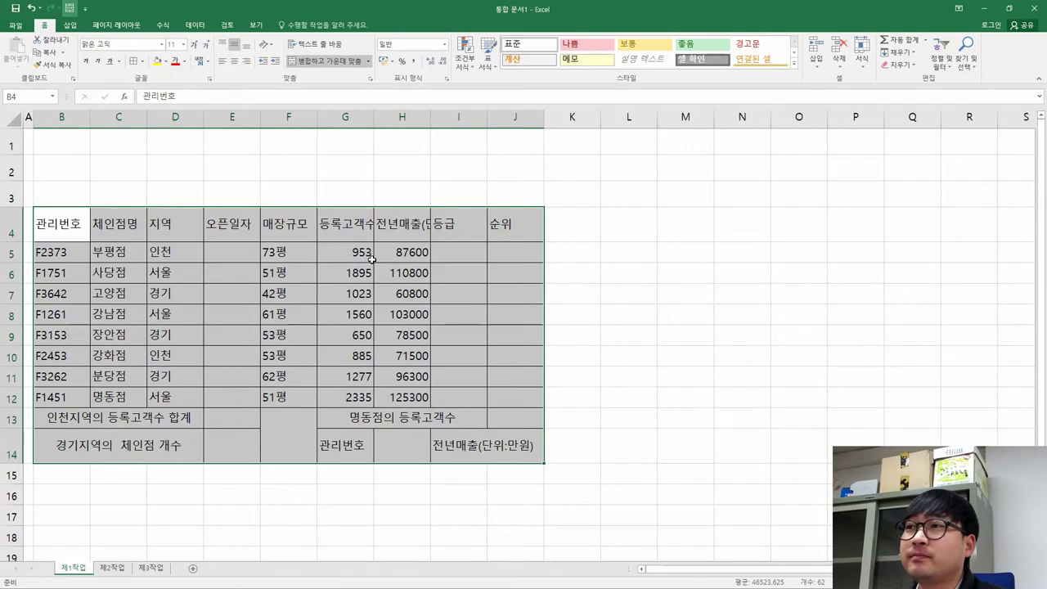
# Check the table's outer line in the PDF, and apply a thick outside border (굵은 바깥쪽 테두리) around B4:J14 in Excel.
pyautogui.hotkey('alt', 'Tab')
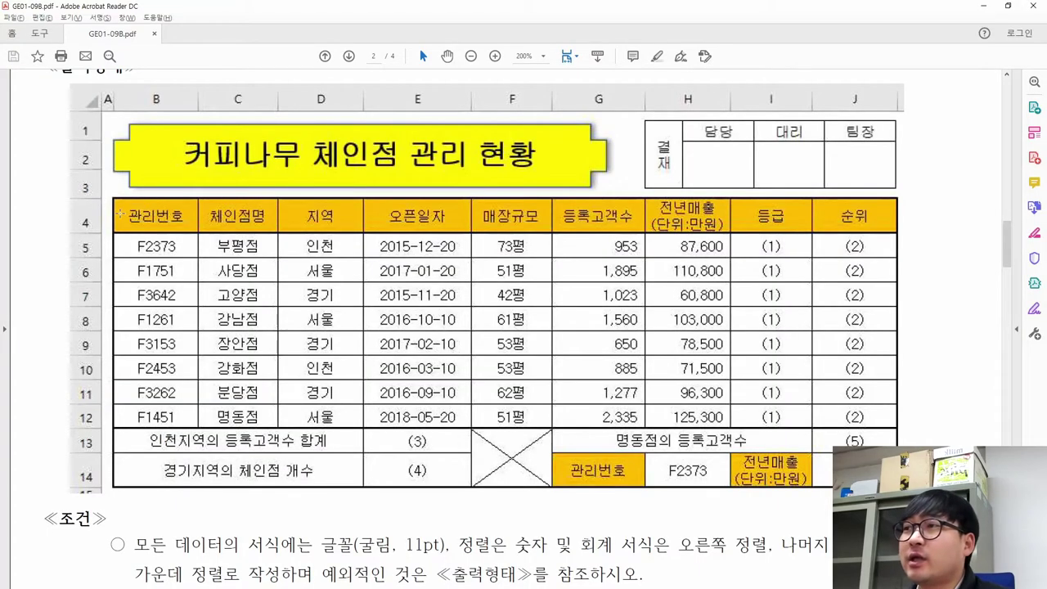
pyautogui.moveTo(121, 208); pyautogui.dragTo(896, 416)
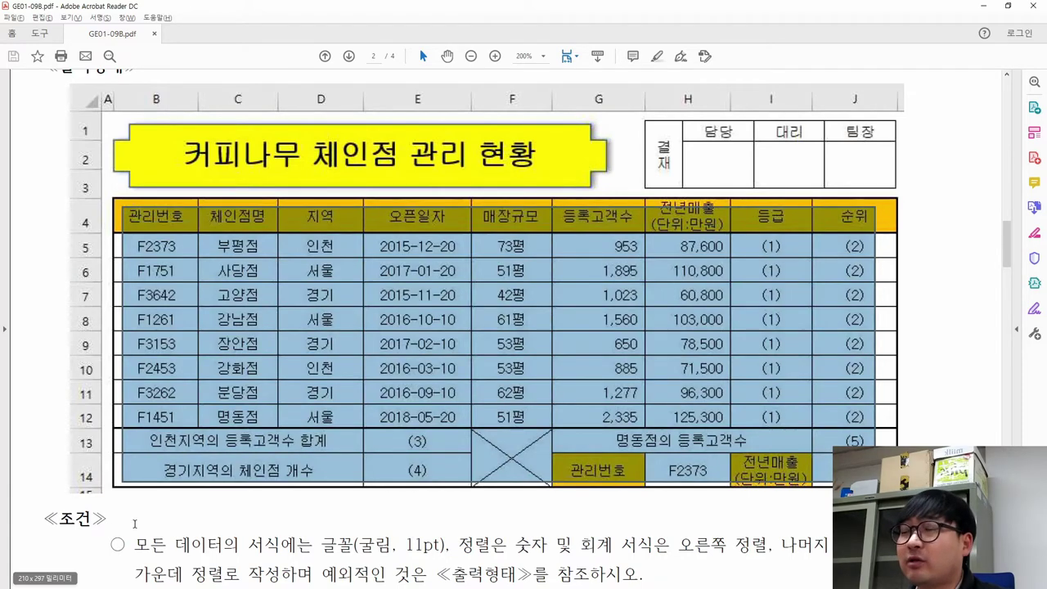
pyautogui.hotkey('alt', 'Tab')
pyautogui.hotkey('ctrl', 'v')
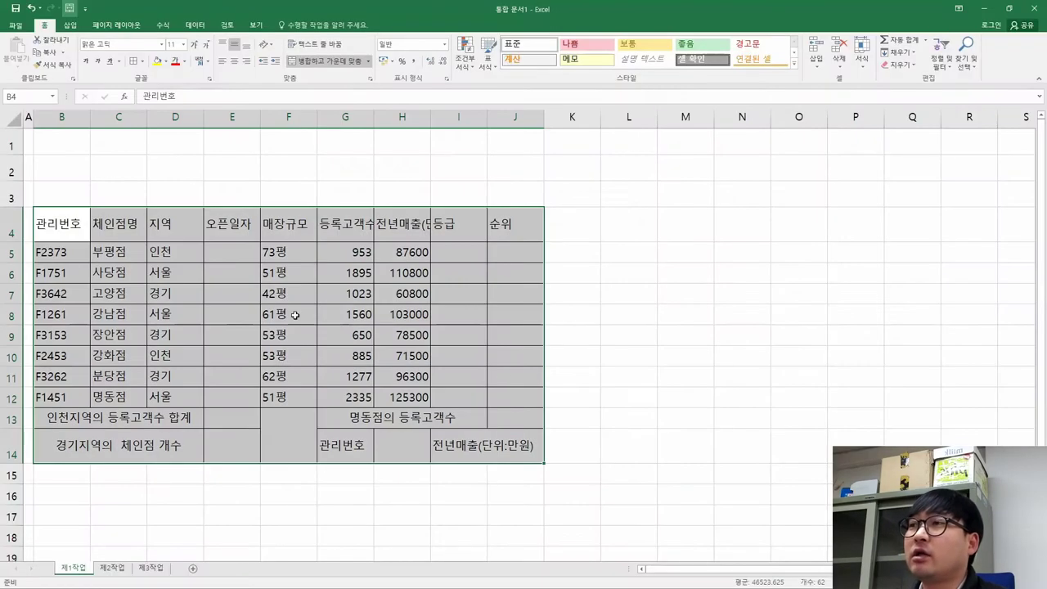
pyautogui.click(142, 63)
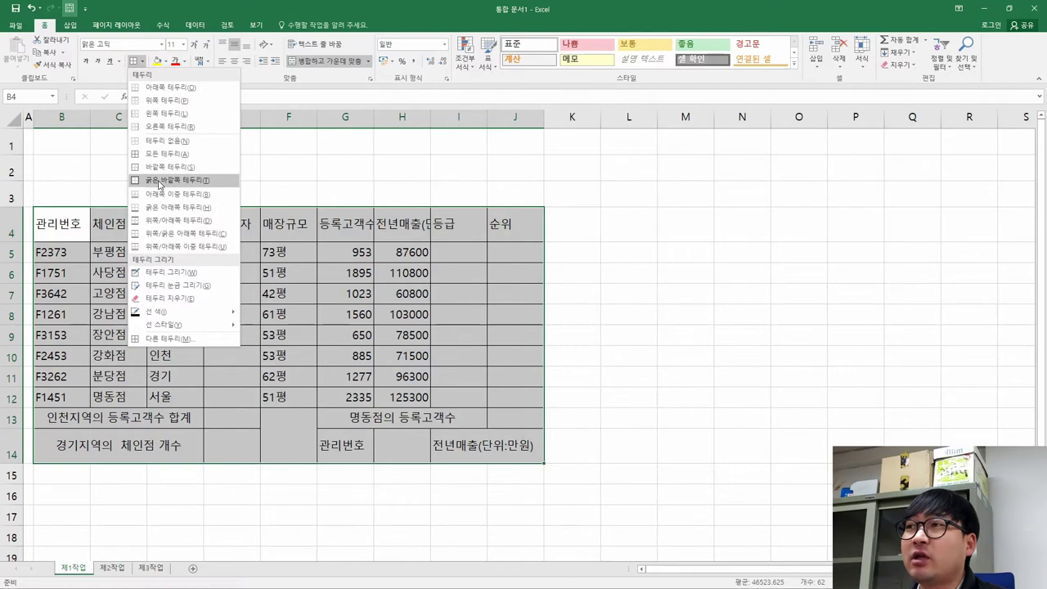
pyautogui.click(160, 181)
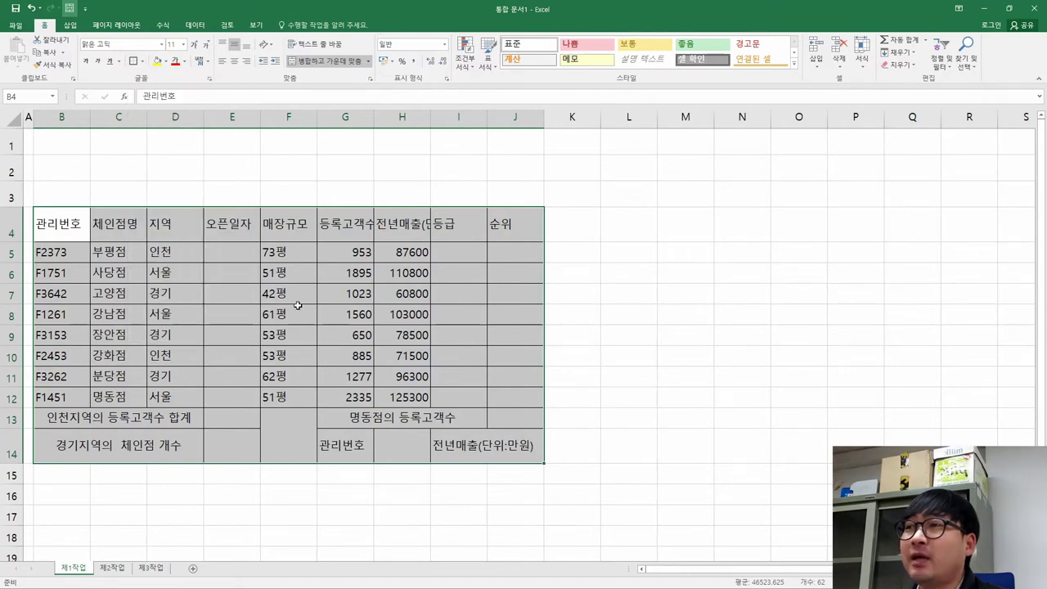
pyautogui.click(298, 305)
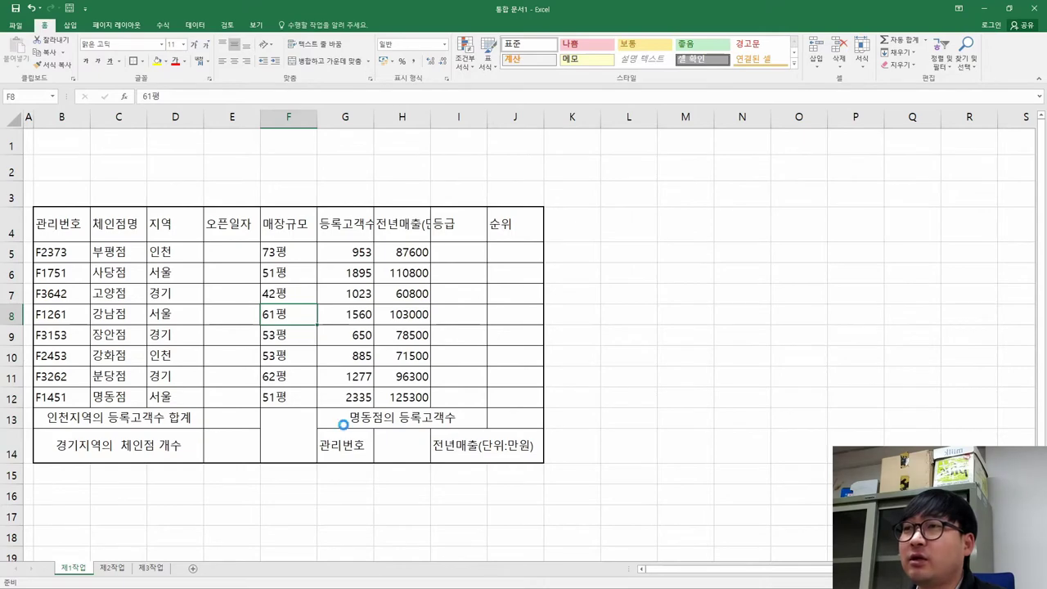
# Check the lines around the data rows in the PDF, and apply a thick outside border around B5:J12 in Excel.
pyautogui.hotkey('alt', 'Tab')
pyautogui.click(304, 251)
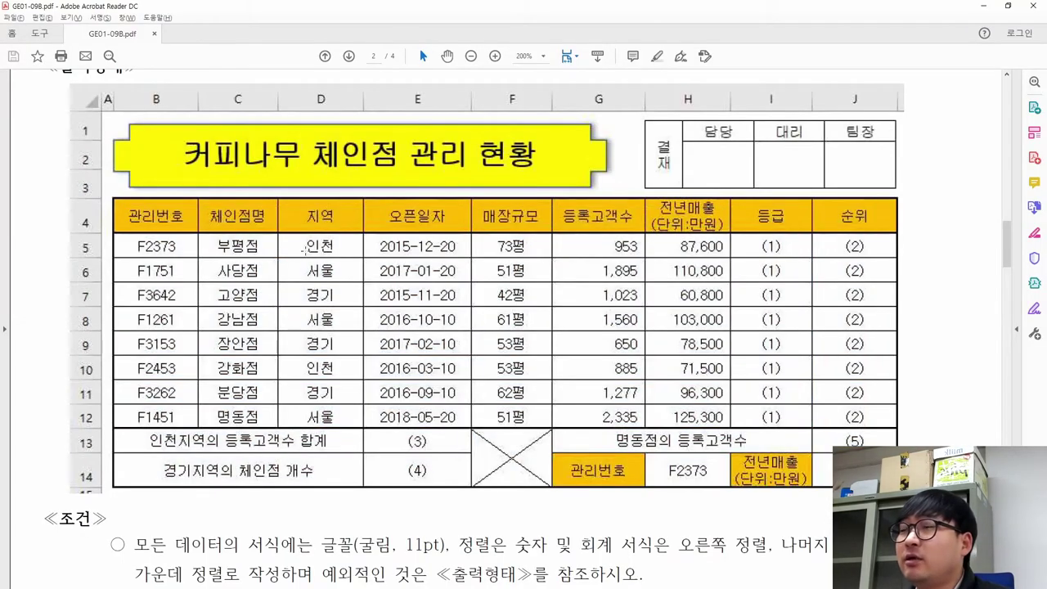
pyautogui.moveTo(131, 238); pyautogui.dragTo(876, 424)
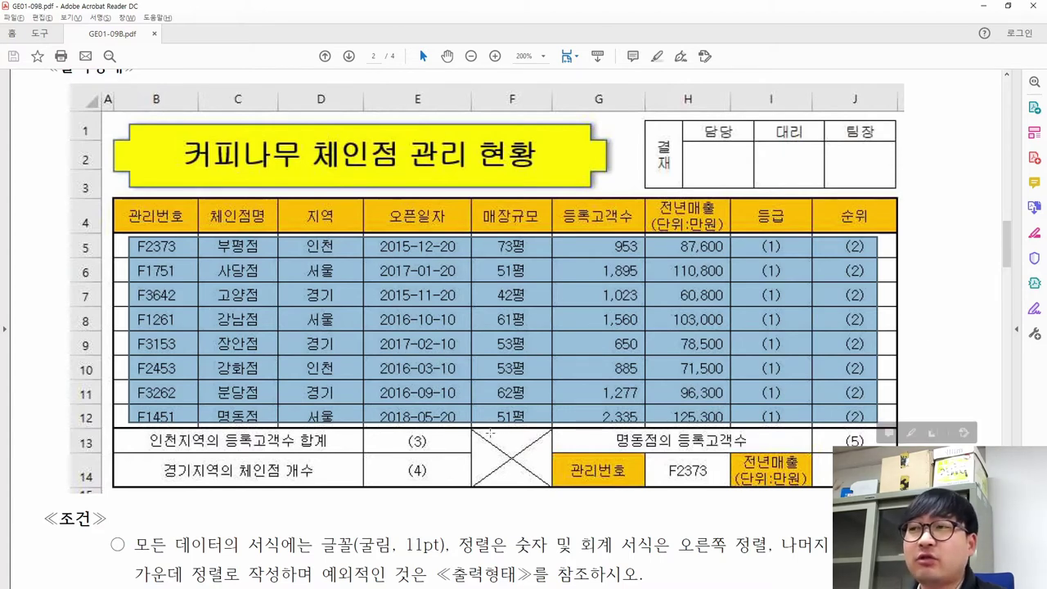
pyautogui.hotkey('alt', 'Tab')
pyautogui.moveTo(50, 264); pyautogui.dragTo(565, 419)
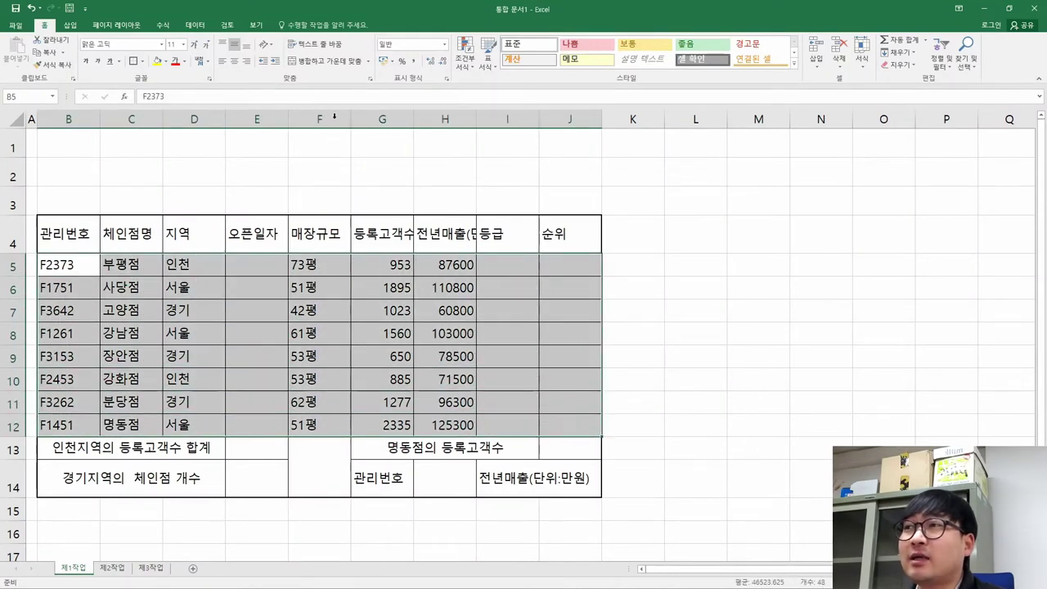
pyautogui.click(141, 63)
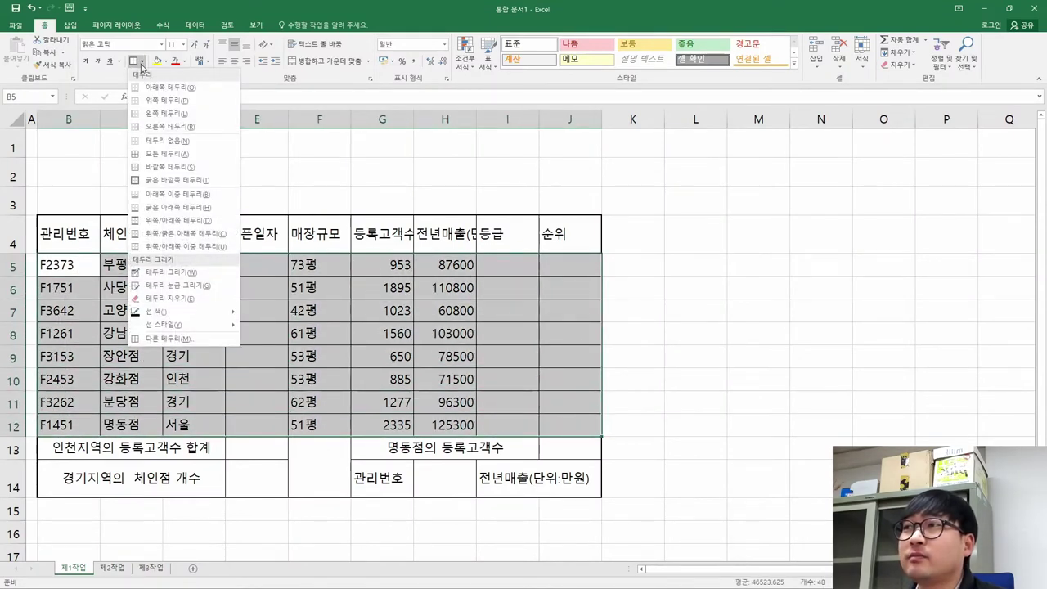
pyautogui.click(158, 179)
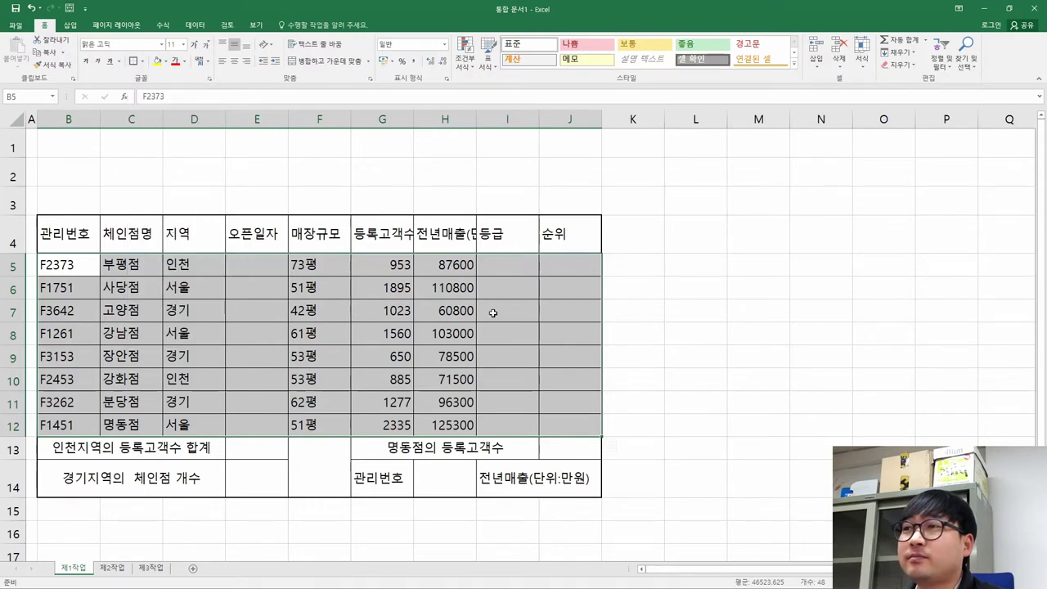
pyautogui.click(368, 330)
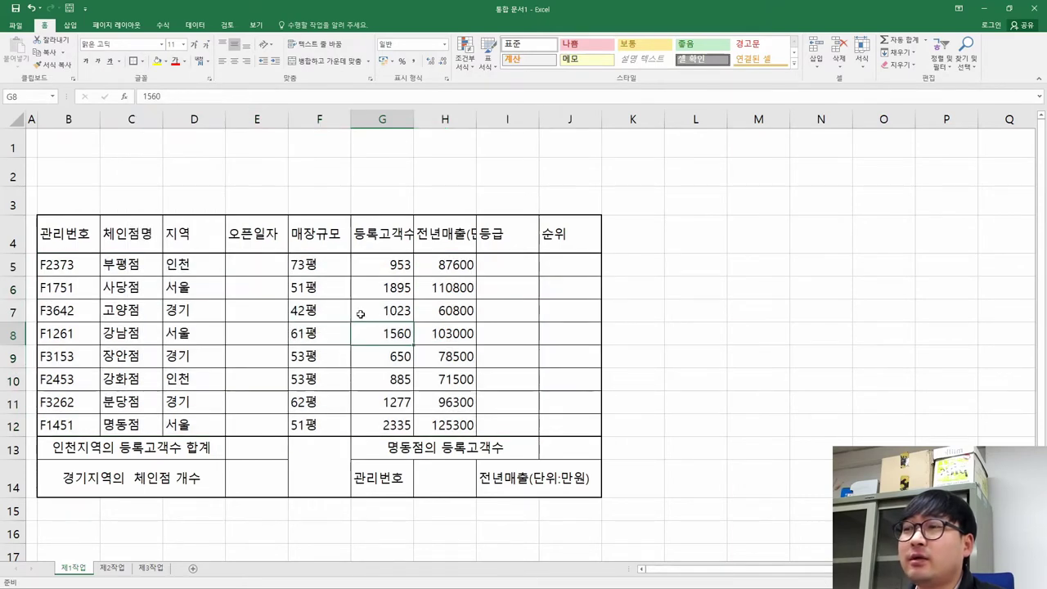
# Check the crossed-out cell in the PDF, and add both diagonal borders to merged cell F13:F14 in Excel to form an X.
pyautogui.hotkey('alt', 'Tab')
pyautogui.moveTo(489, 439); pyautogui.dragTo(538, 483)
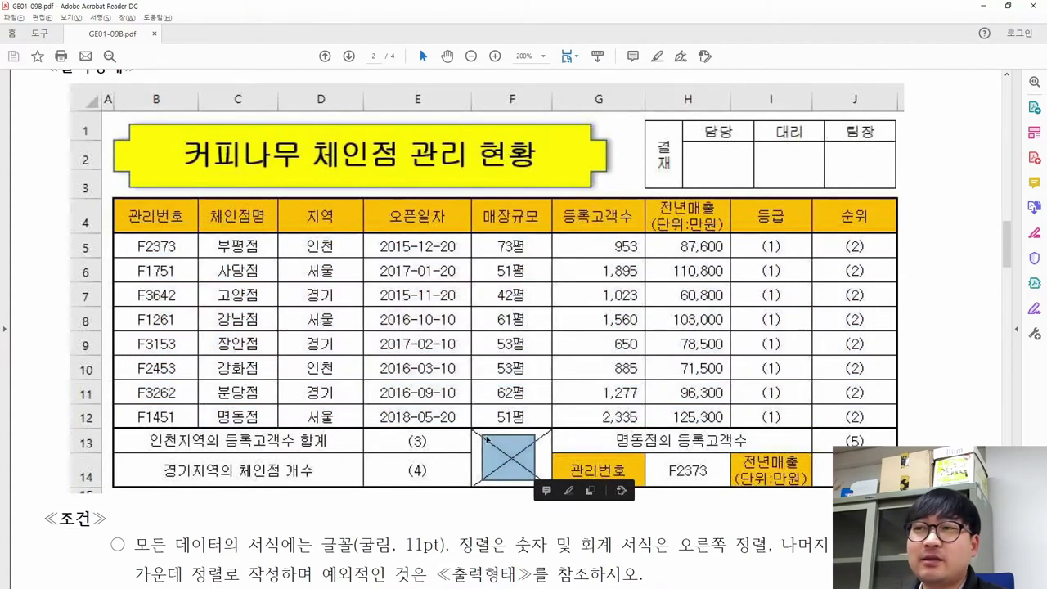
pyautogui.hotkey('alt', 'Tab')
pyautogui.click(324, 462)
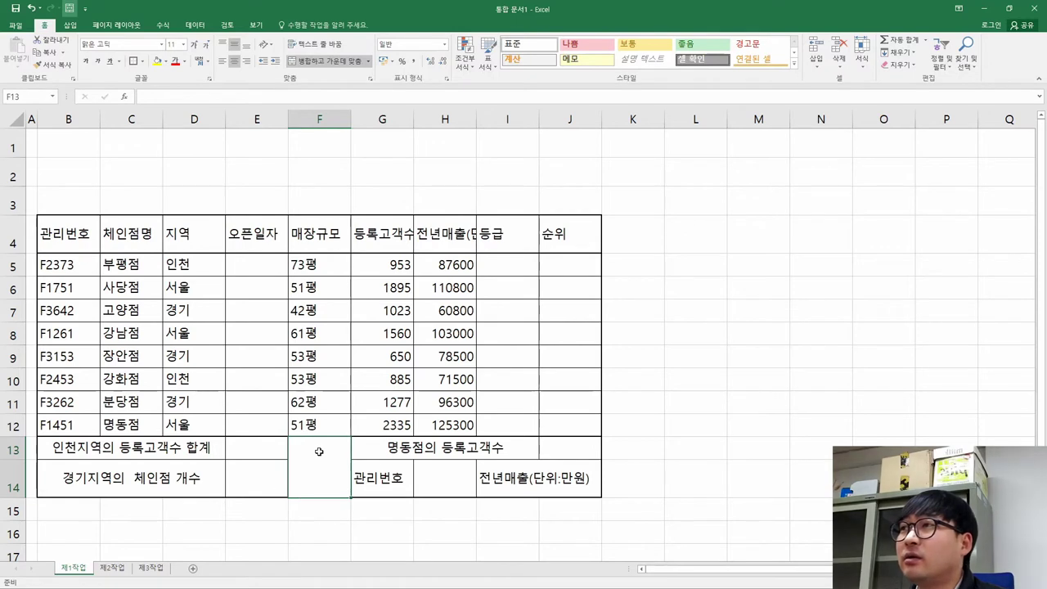
pyautogui.click(143, 61)
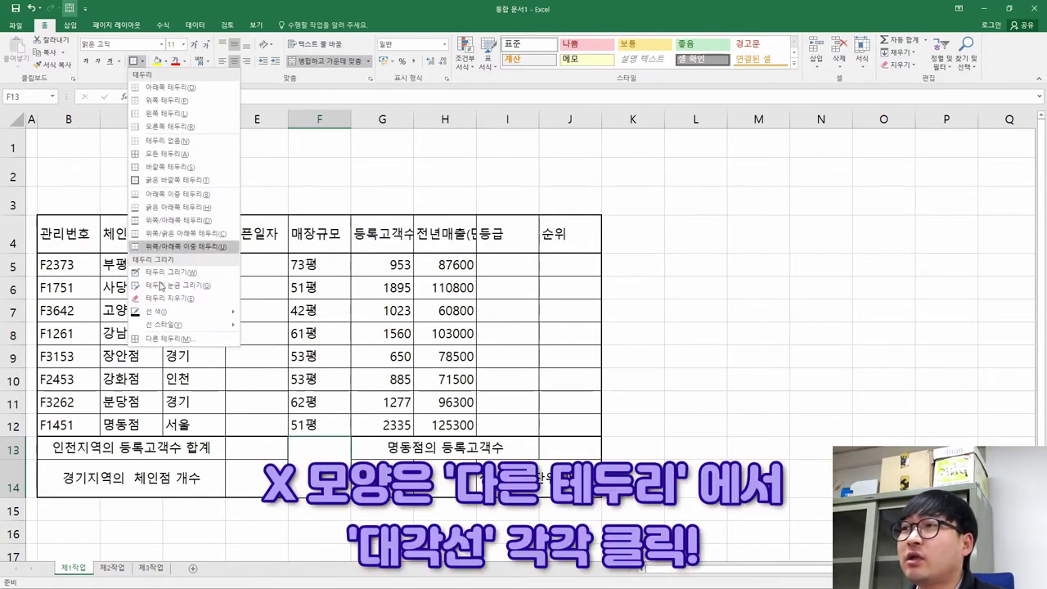
pyautogui.click(168, 338)
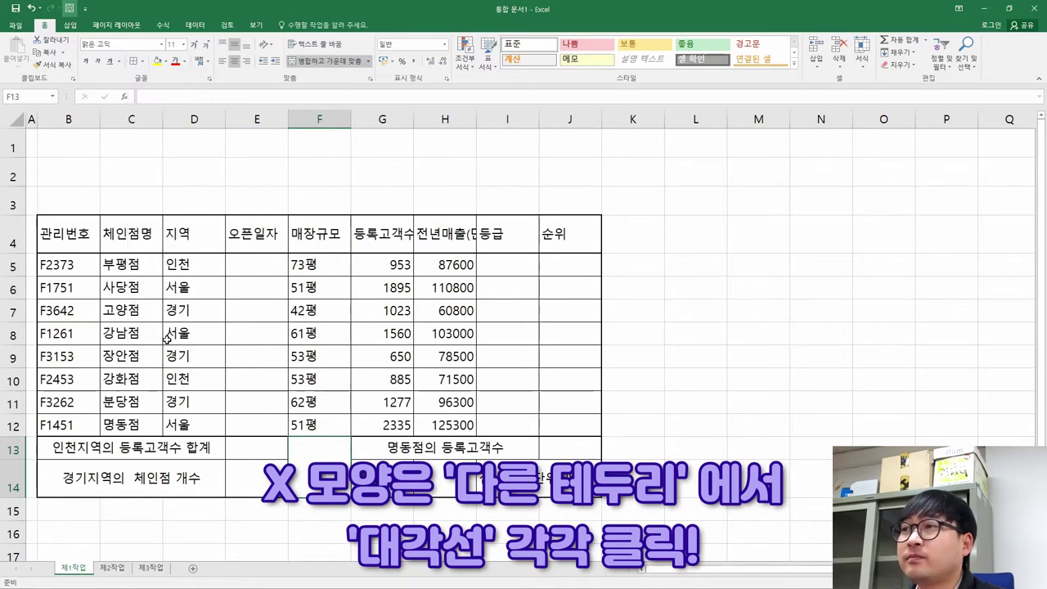
pyautogui.click(356, 290)
pyautogui.click(355, 291)
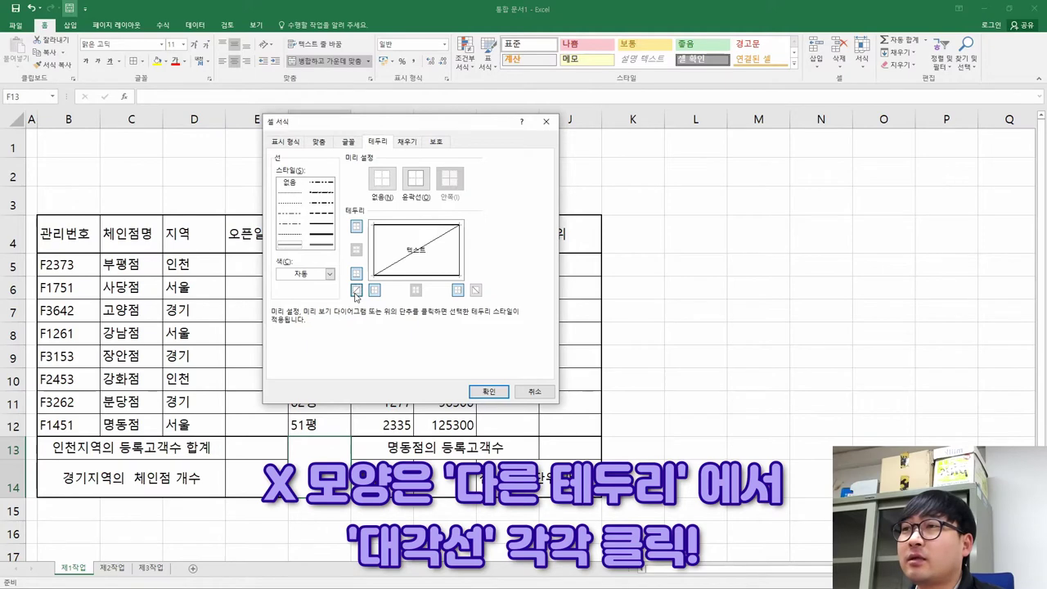
pyautogui.click(475, 291)
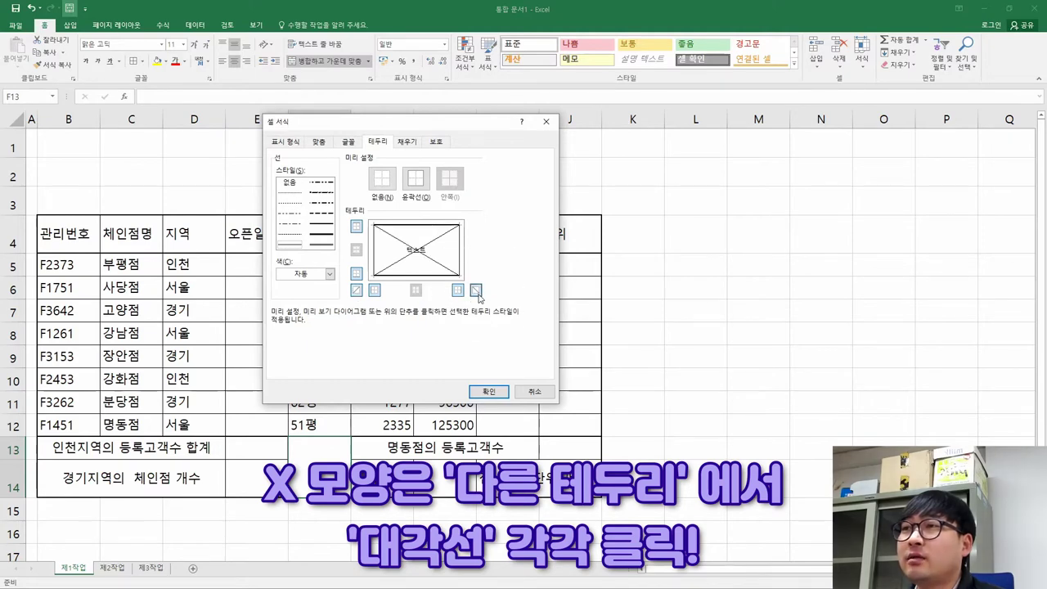
pyautogui.click(474, 394)
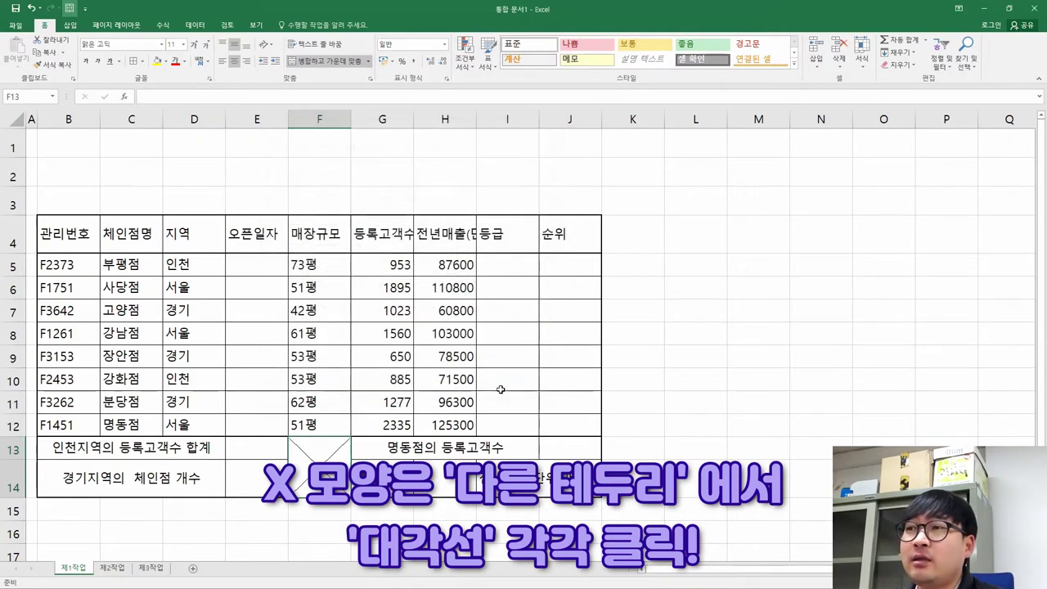
# Check the two-line headings in the PDF, and insert a line break before (단위:만원) in Excel's H4 heading.
pyautogui.hotkey('alt', 'Tab')
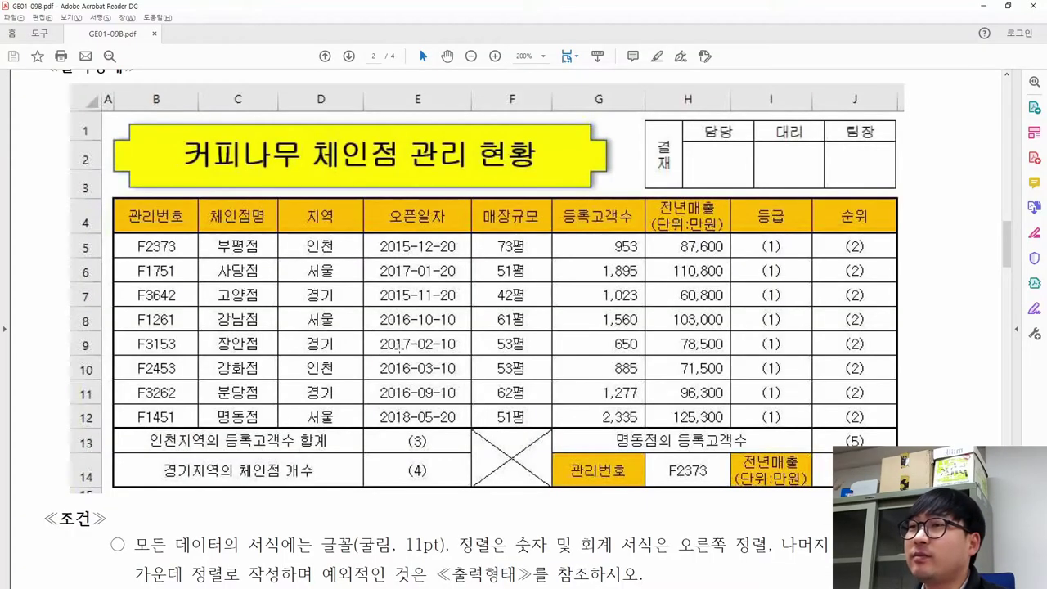
pyautogui.hotkey('alt', 'Tab')
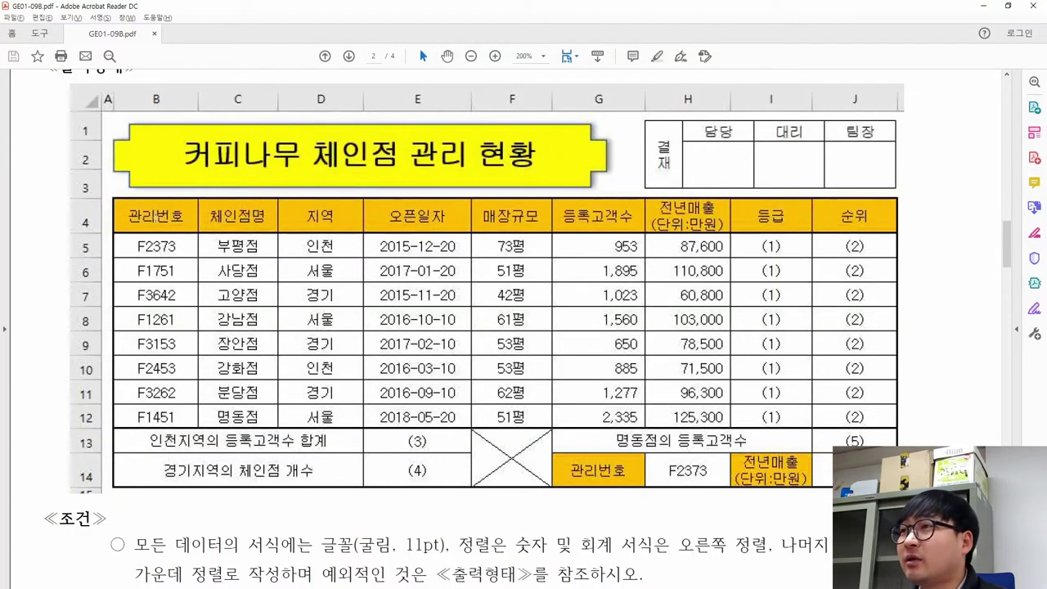
pyautogui.moveTo(660, 206); pyautogui.dragTo(728, 345)
pyautogui.moveTo(743, 462); pyautogui.dragTo(806, 483)
pyautogui.hotkey('alt', 'Tab')
pyautogui.click(418, 240)
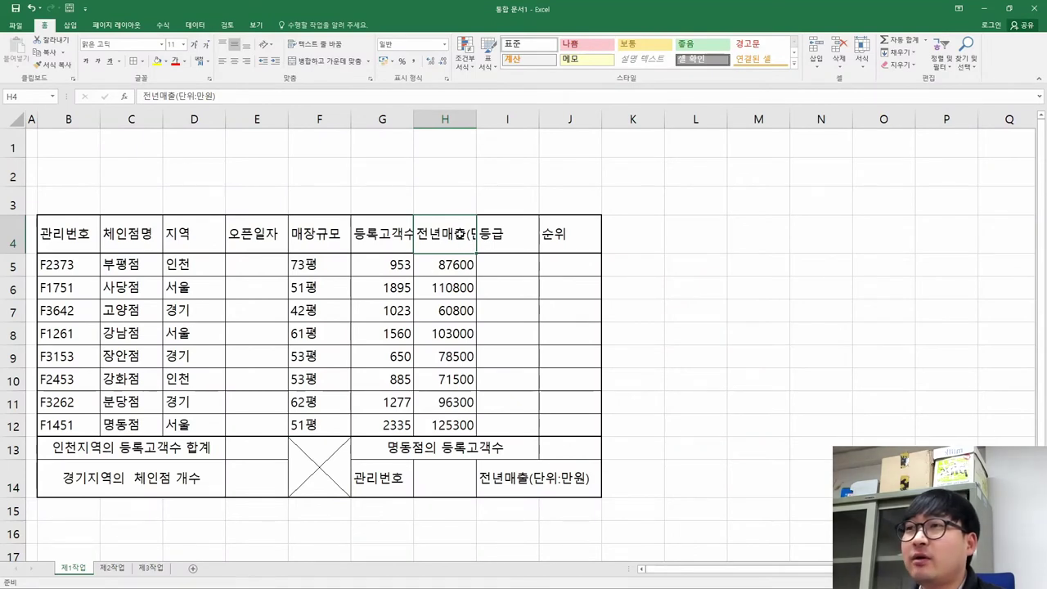
pyautogui.doubleClick(457, 236)
pyautogui.click(427, 232)
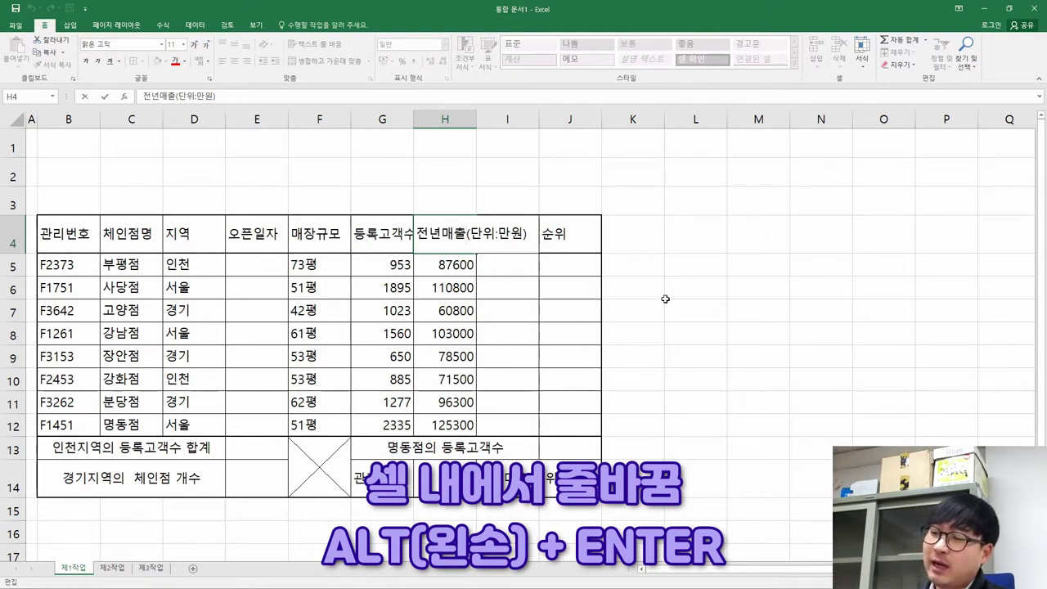
pyautogui.press('alt')
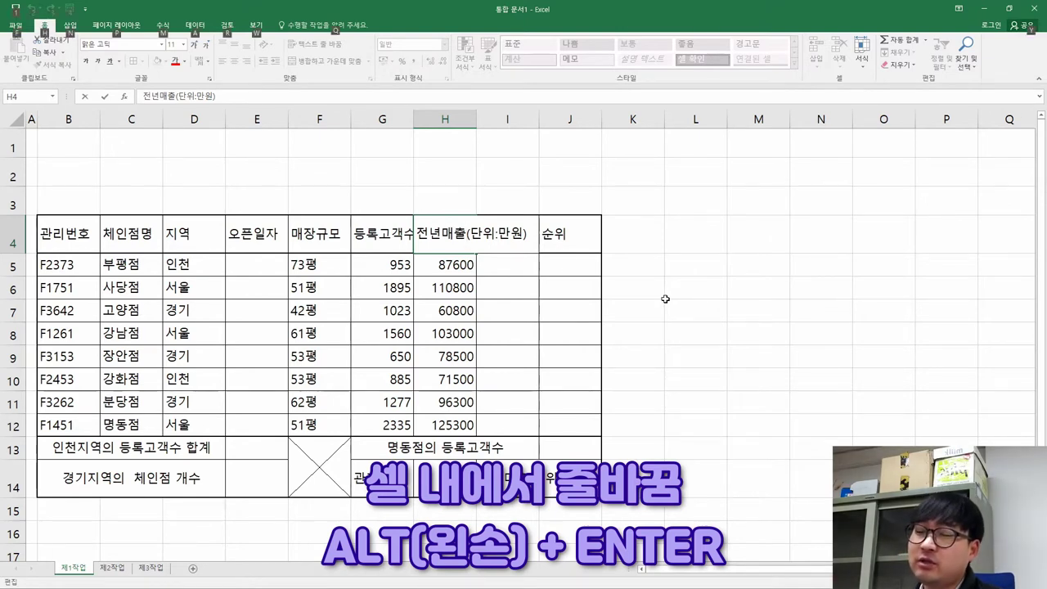
pyautogui.hotkey('alt', 'Return')
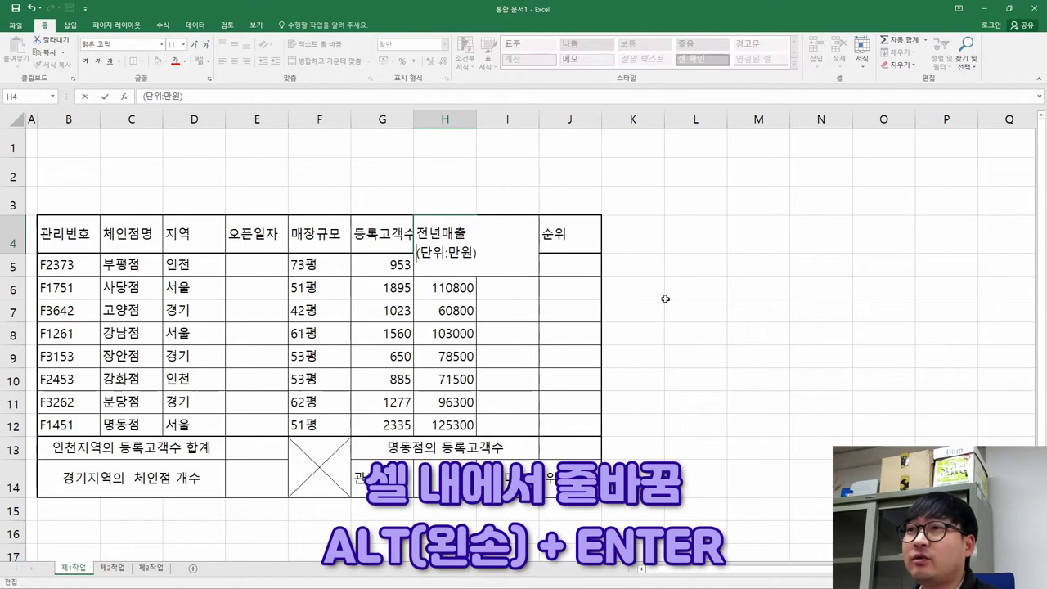
pyautogui.press('Return')
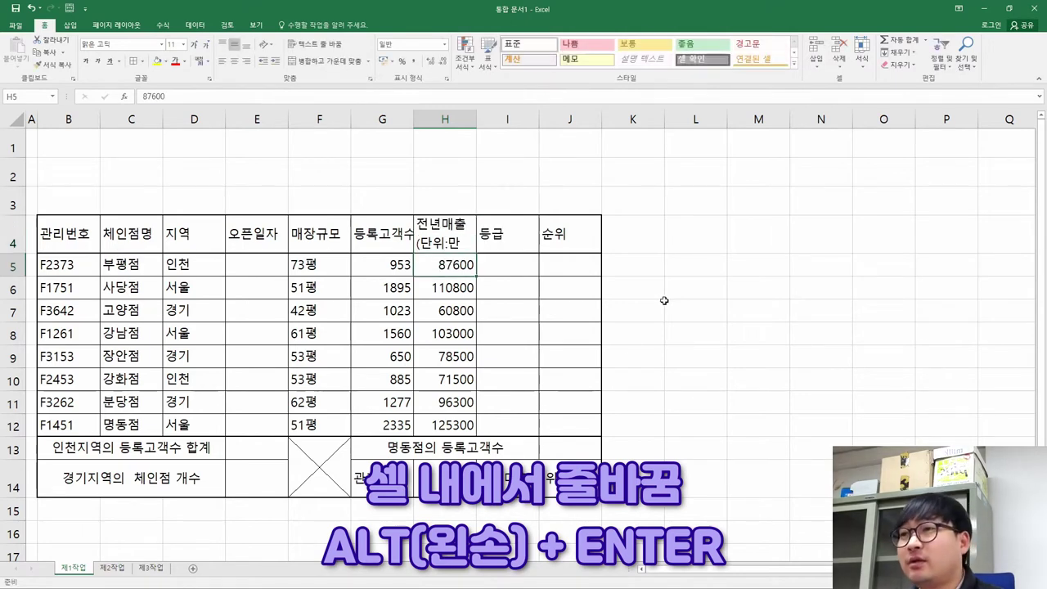
# Insert a line break before (단위:만원) in the I14 heading, and widen columns H and I to fit their two-line headings.
pyautogui.click(507, 477)
pyautogui.press('F2')
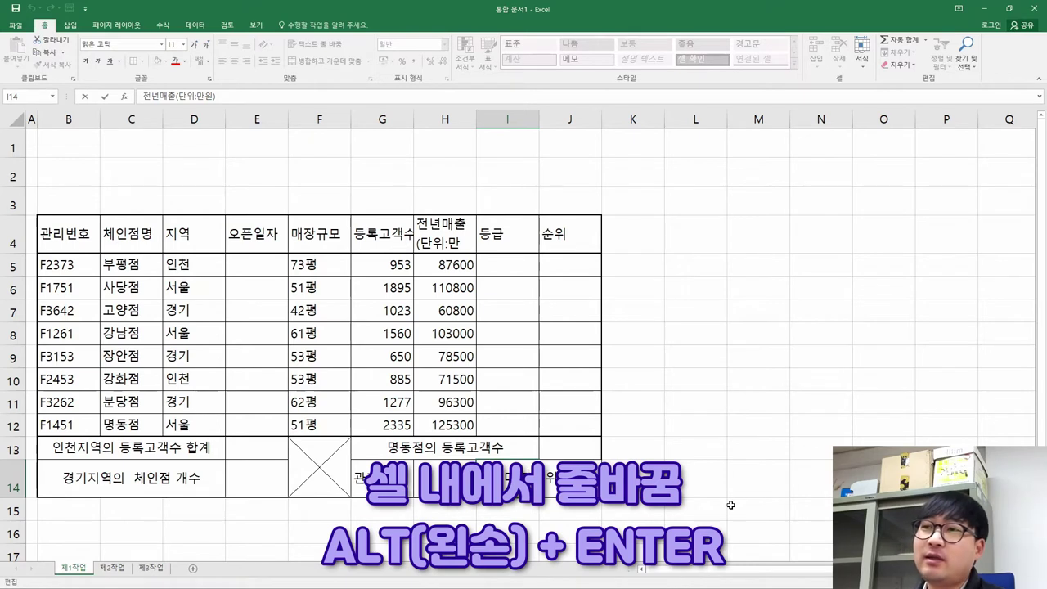
pyautogui.hotkey('alt', 'Return')
pyautogui.press('Return')
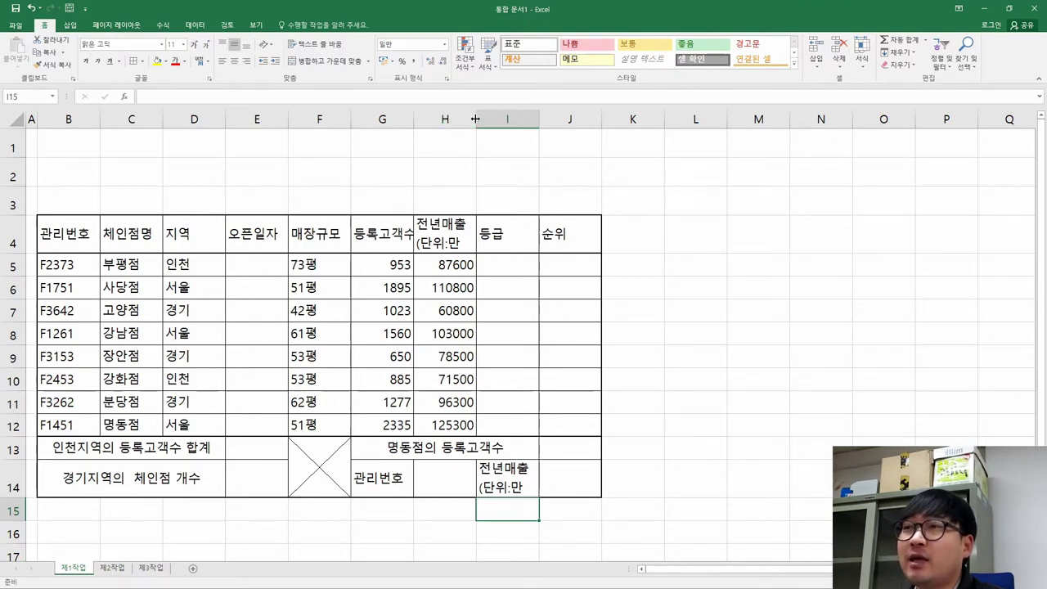
pyautogui.moveTo(478, 119); pyautogui.dragTo(499, 119)
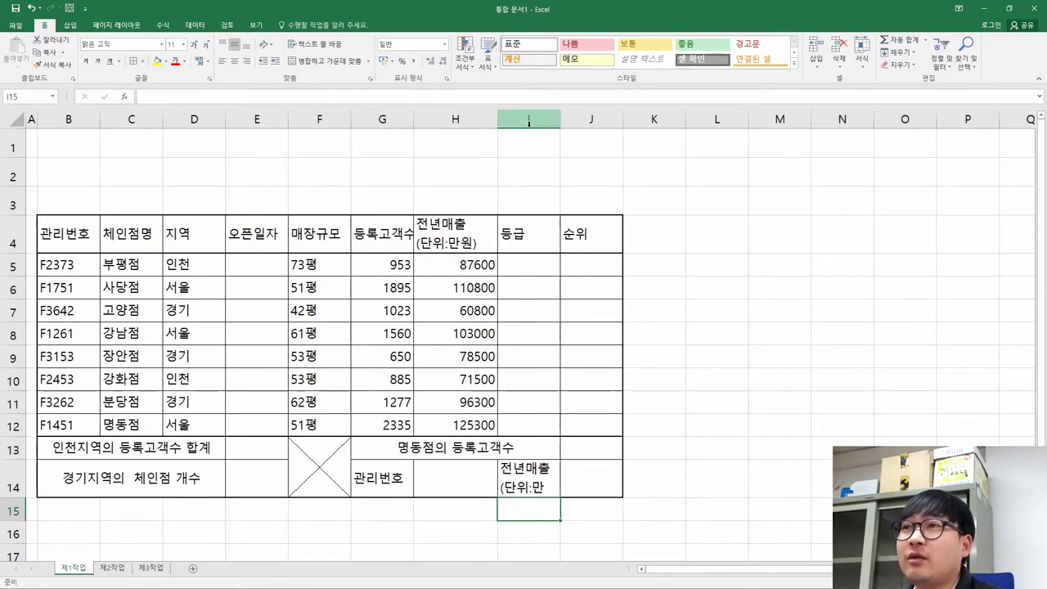
pyautogui.moveTo(561, 120); pyautogui.dragTo(583, 120)
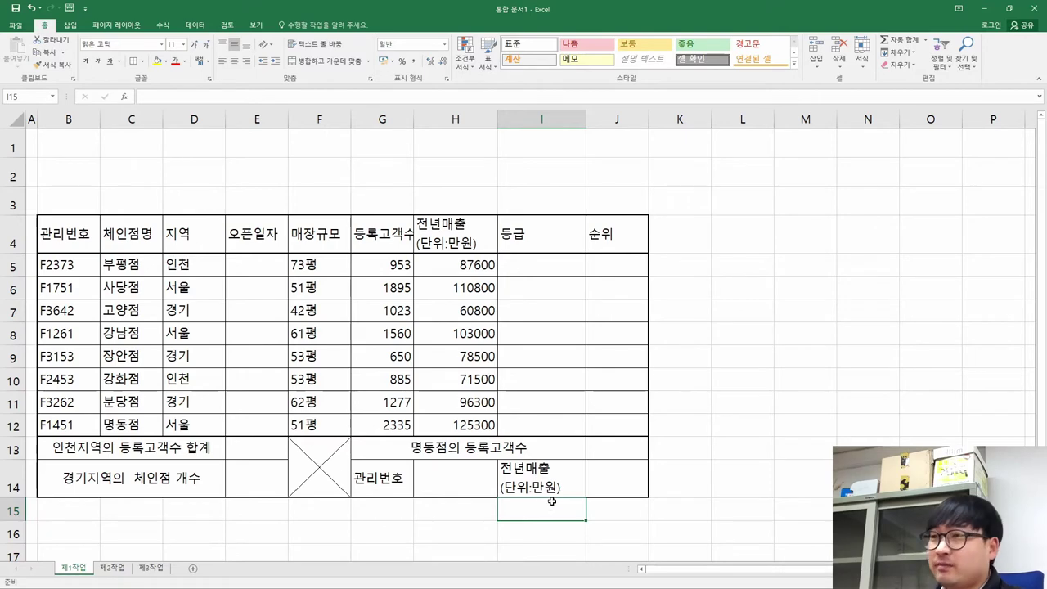
# Compare the crossed-out cell in the PDF's sample table with merged cell F13:F14 in Excel.
pyautogui.hotkey('alt', 'Tab')
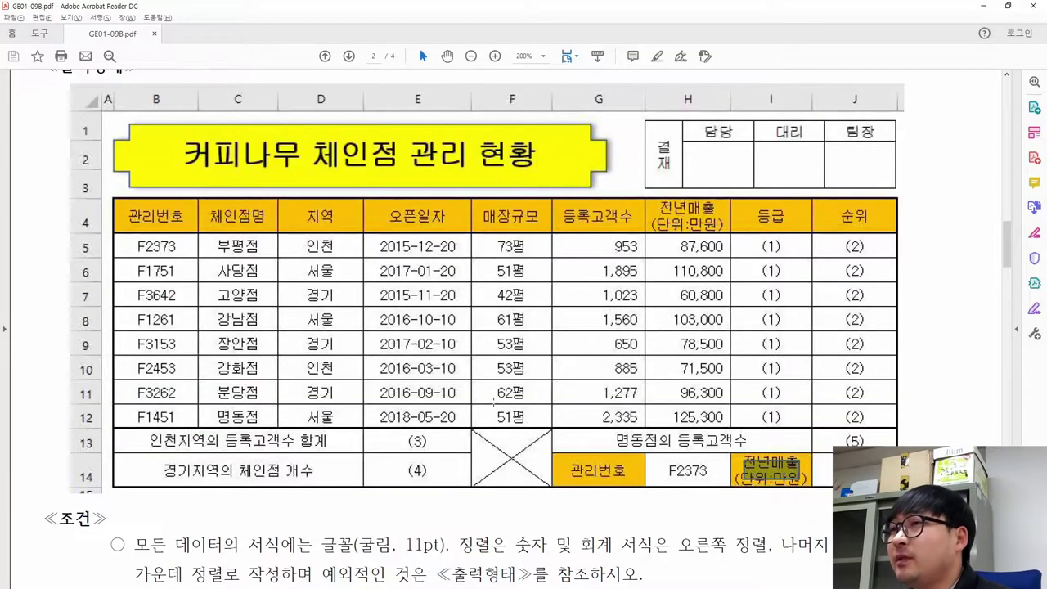
pyautogui.hotkey('alt', 'Tab')
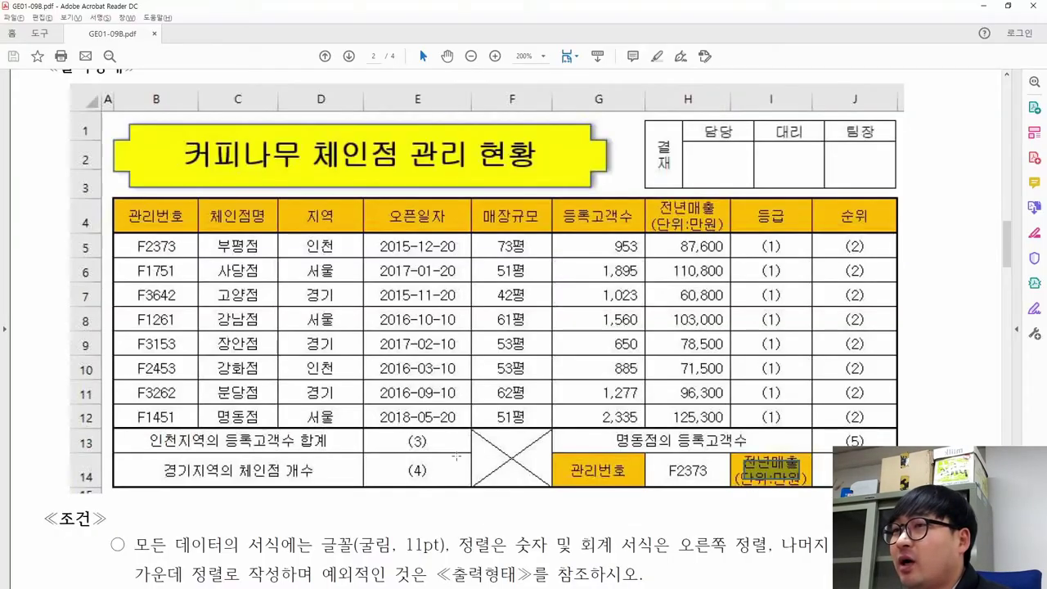
pyautogui.hotkey('alt', 'Tab')
pyautogui.moveTo(475, 436); pyautogui.dragTo(543, 482)
pyautogui.hotkey('alt', 'Tab')
pyautogui.click(319, 460)
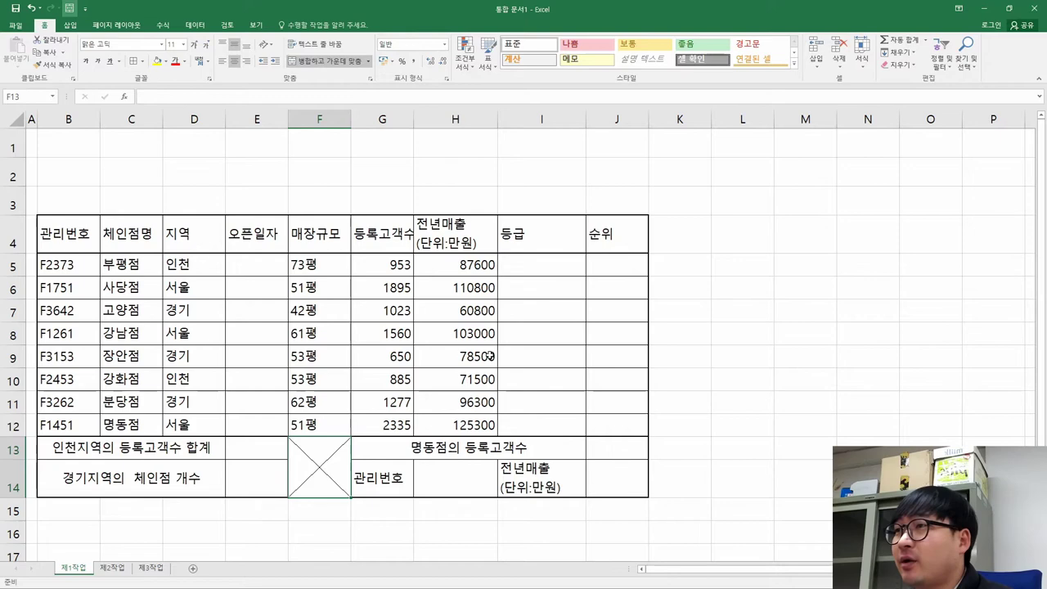
pyautogui.hotkey('alt', 'Tab')
pyautogui.hotkey('alt', 'Tab')
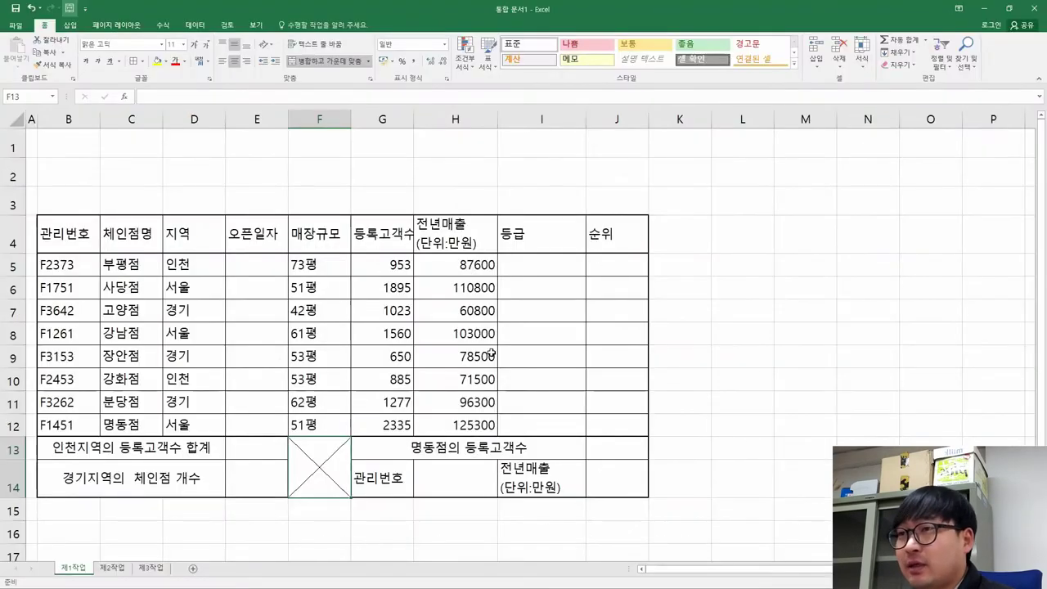
# Check the font condition under 조건 in the PDF, and set the entire Excel sheet's font to 굴림.
pyautogui.hotkey('alt', 'Tab')
pyautogui.scroll(-3, 415, 319)
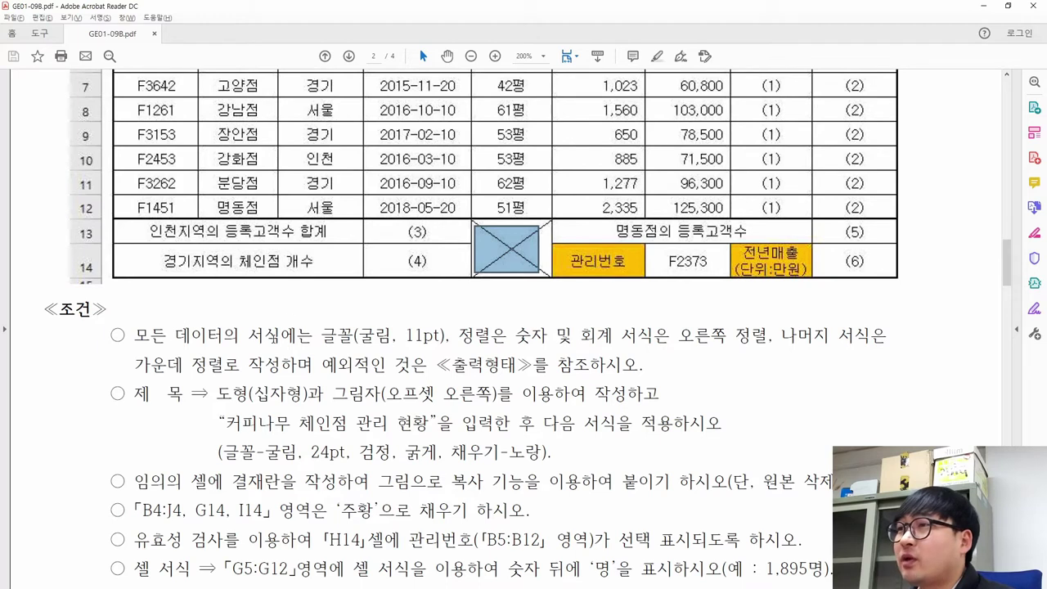
pyautogui.scroll(-1, 157, 337)
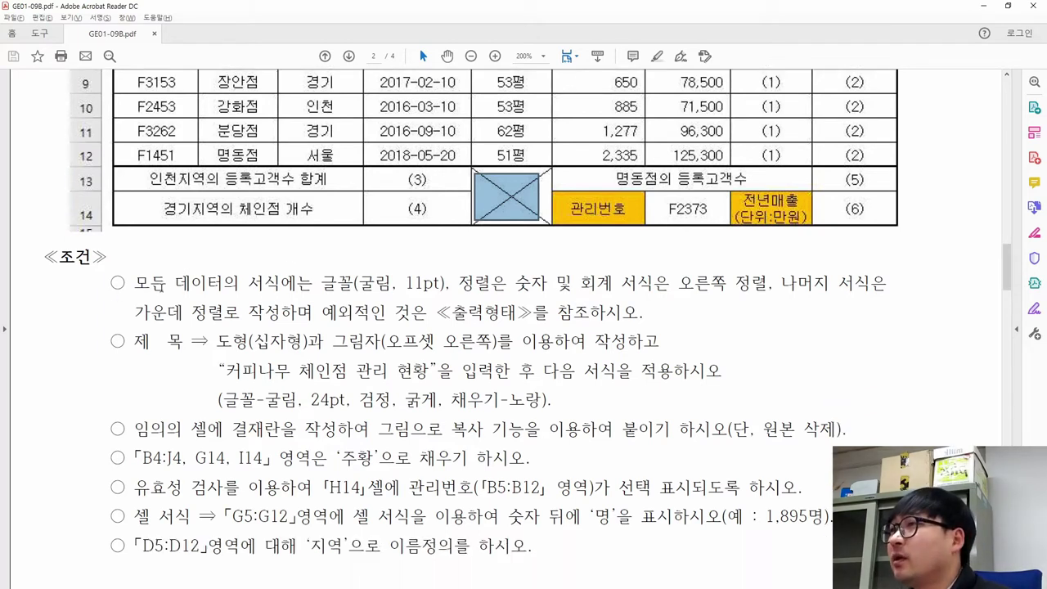
pyautogui.moveTo(135, 280); pyautogui.dragTo(449, 286)
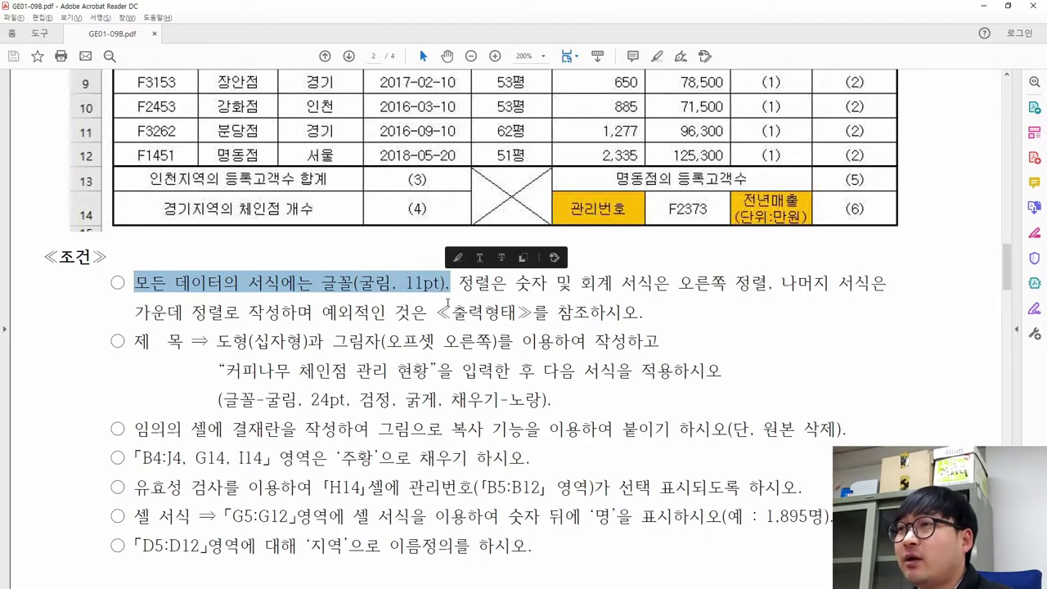
pyautogui.hotkey('alt', 'Tab')
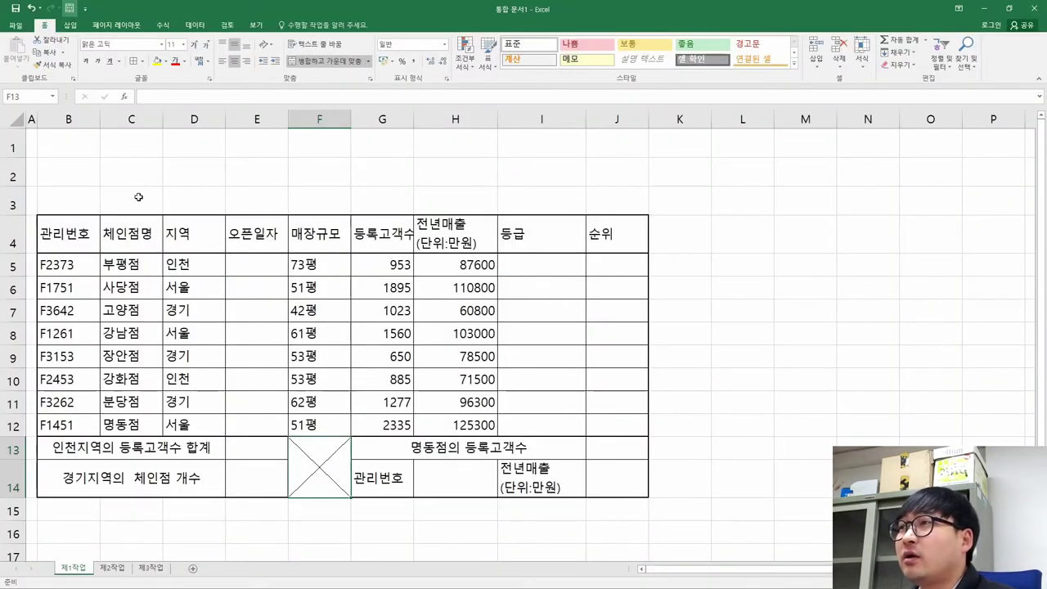
pyautogui.click(10, 119)
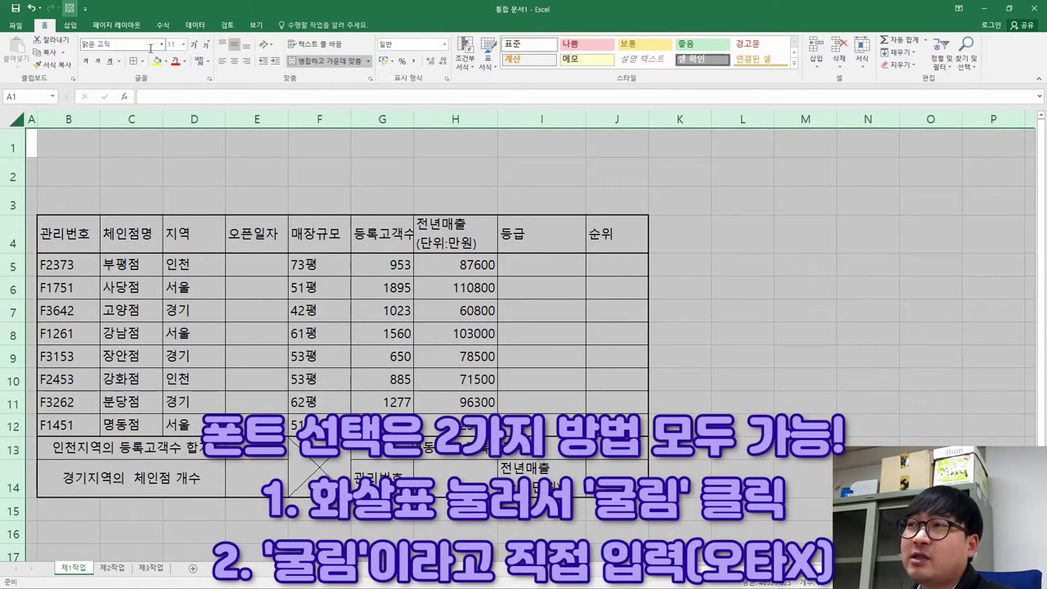
pyautogui.click(163, 46)
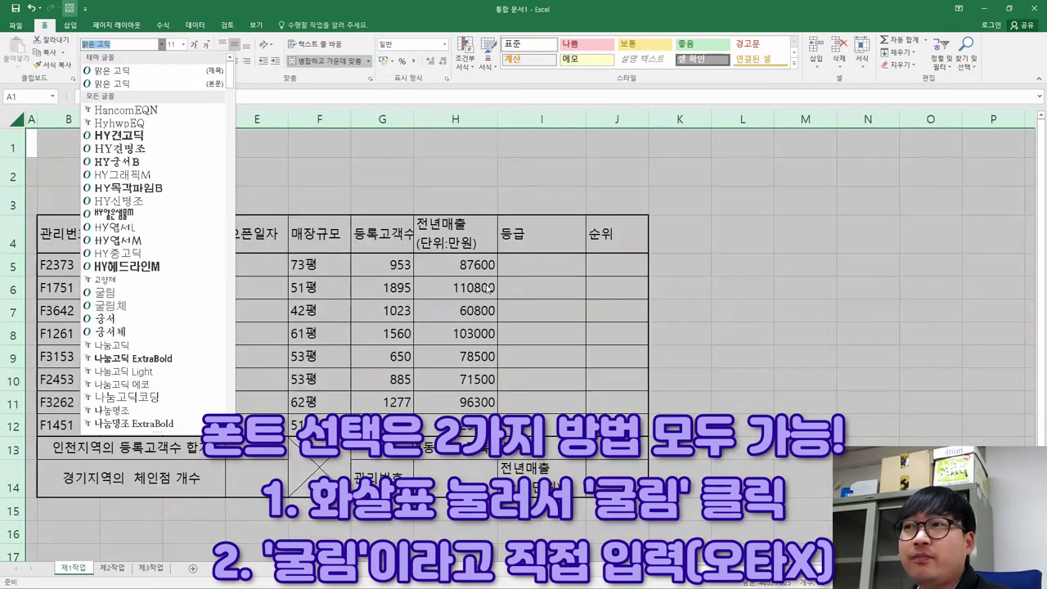
pyautogui.click(482, 282)
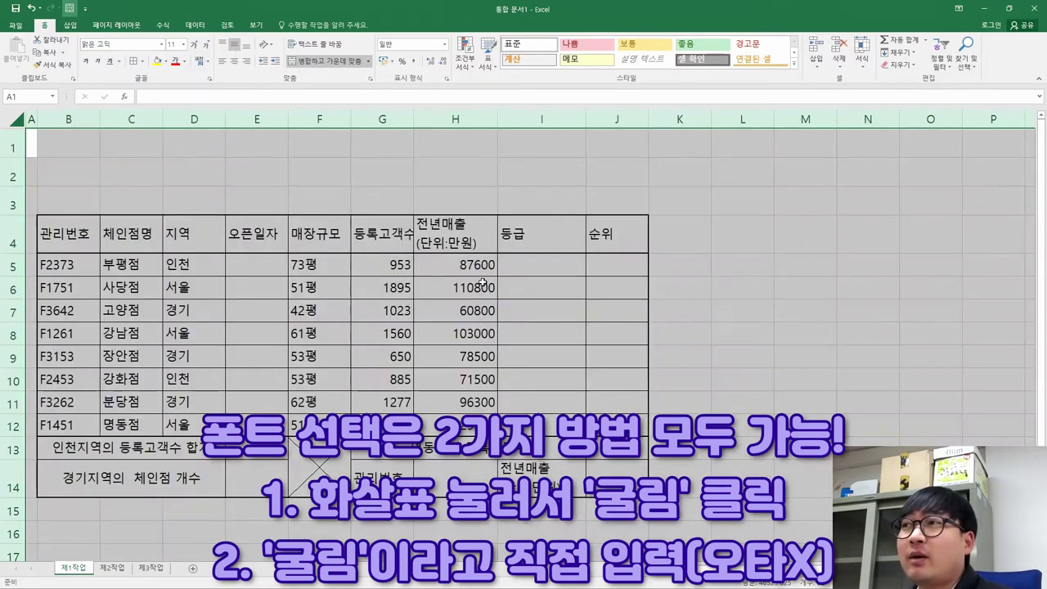
pyautogui.click(107, 44)
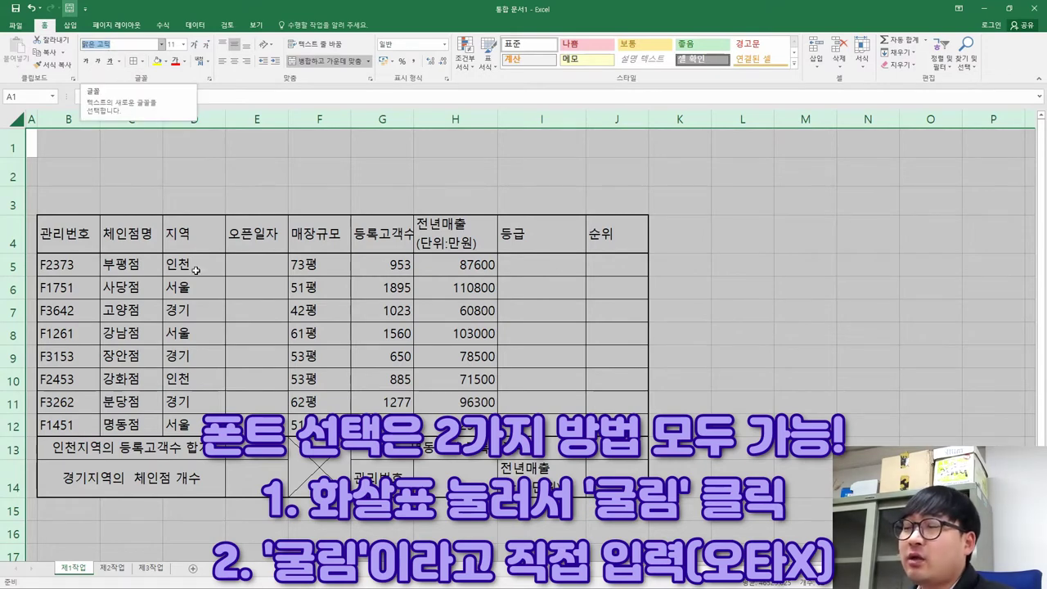
pyautogui.write('굴림')
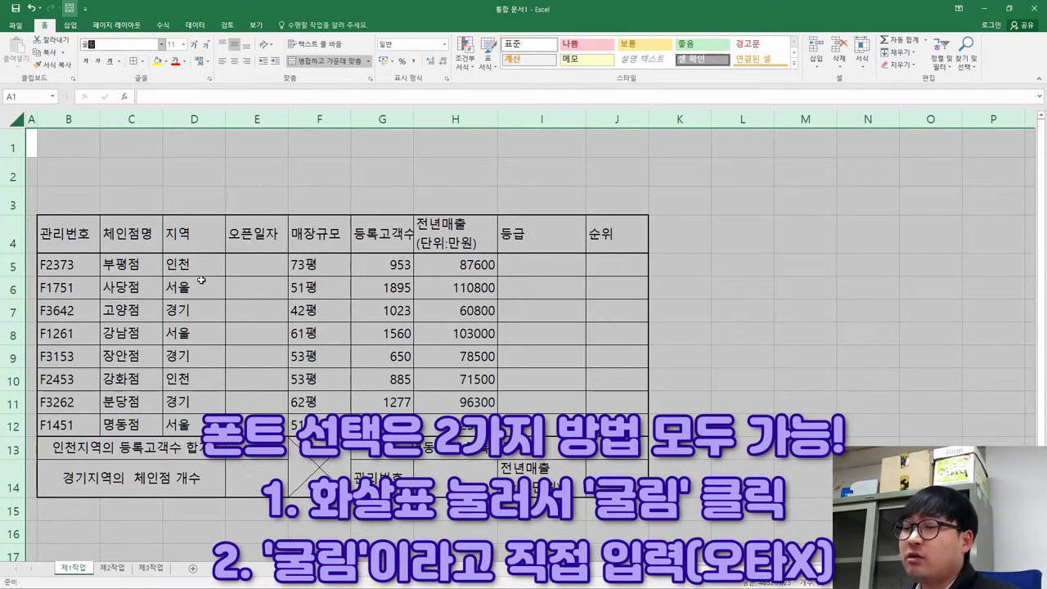
pyautogui.press('Return')
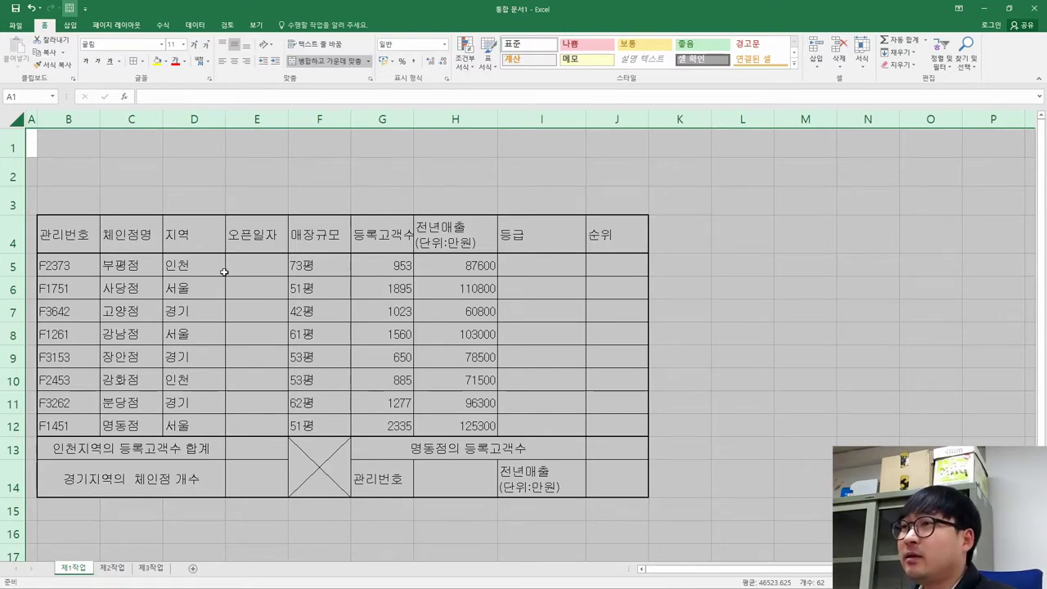
# Switch to the PDF and strike through the condition 모든 데이터의 서식에는 글꼴(굴림, 11pt).
pyautogui.hotkey('alt', 'Tab')
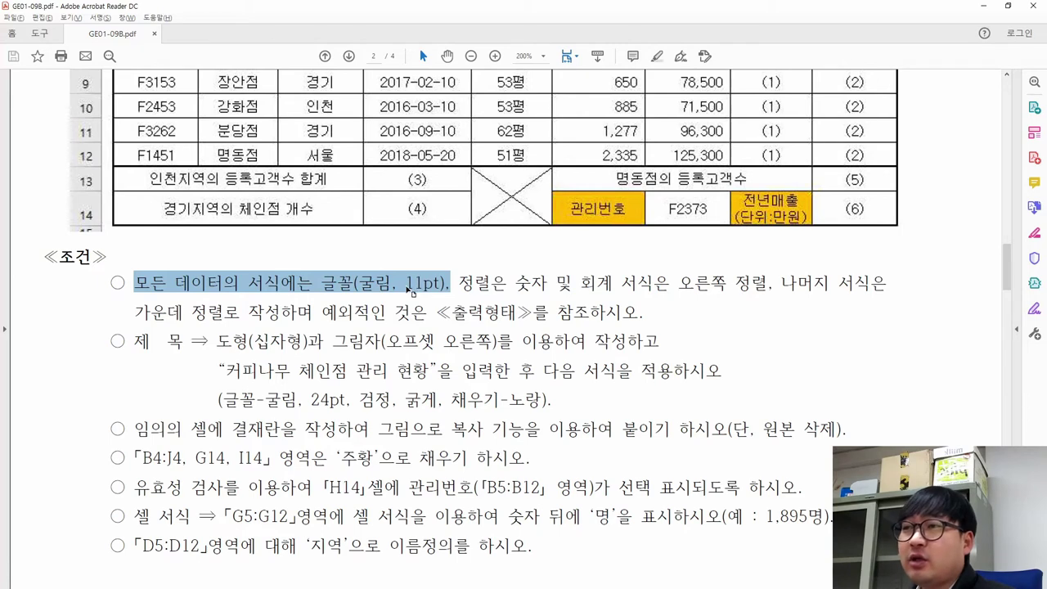
pyautogui.rightClick(363, 289)
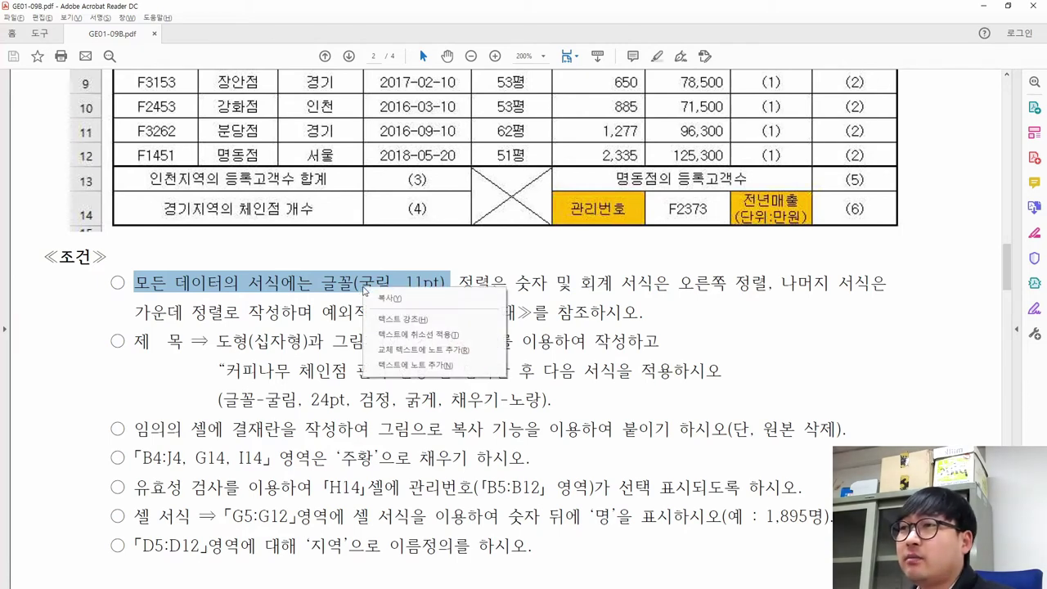
pyautogui.click(400, 335)
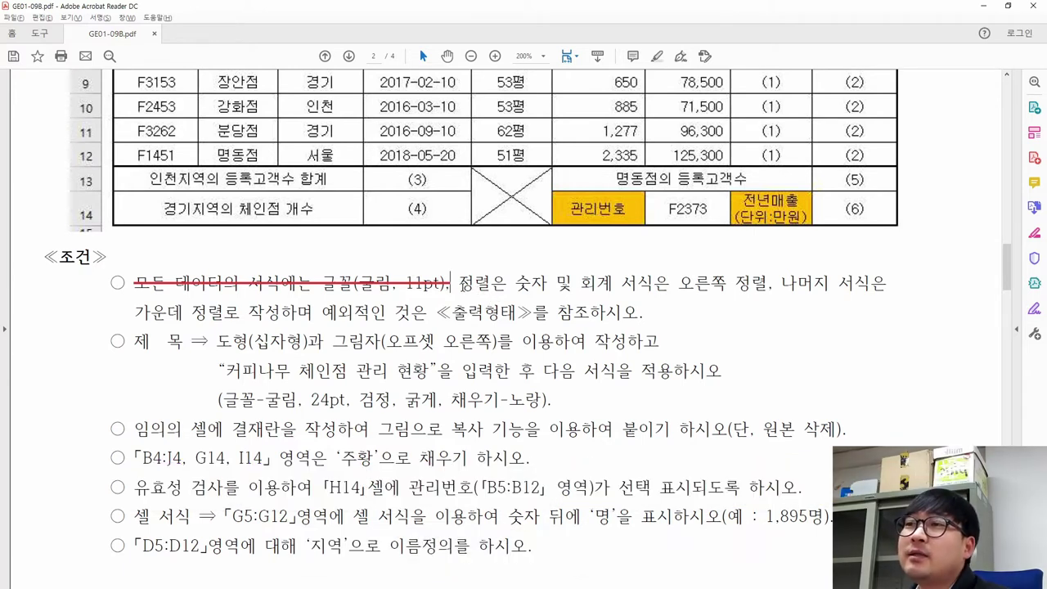
# Read the alignment condition in the PDF, and centre the contents of the entire sheet horizontally in Excel.
pyautogui.click(449, 283)
pyautogui.click(463, 284)
pyautogui.moveTo(460, 284); pyautogui.dragTo(313, 312)
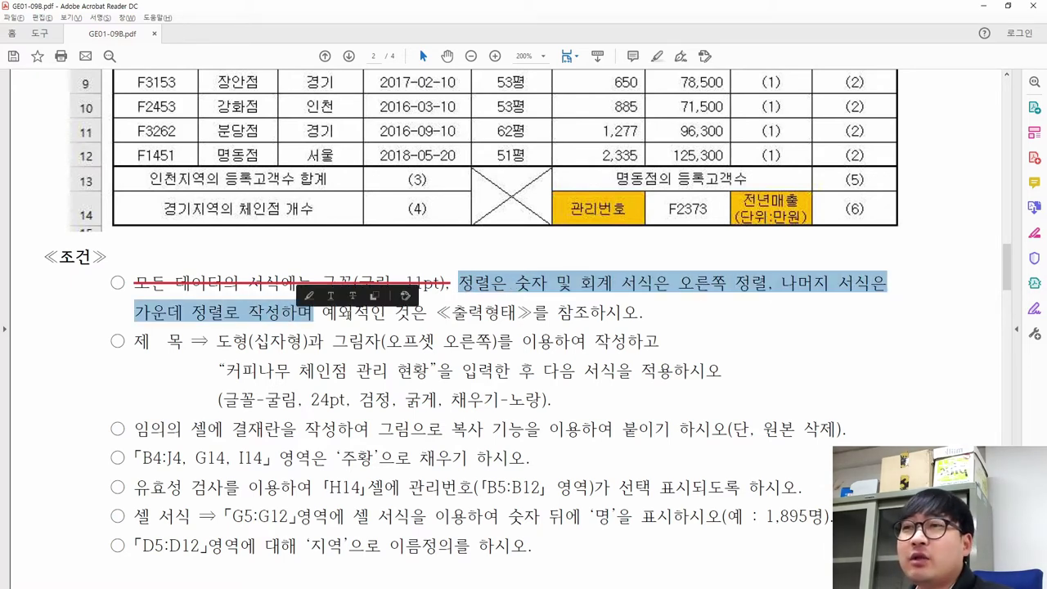
pyautogui.moveTo(781, 284); pyautogui.dragTo(224, 311)
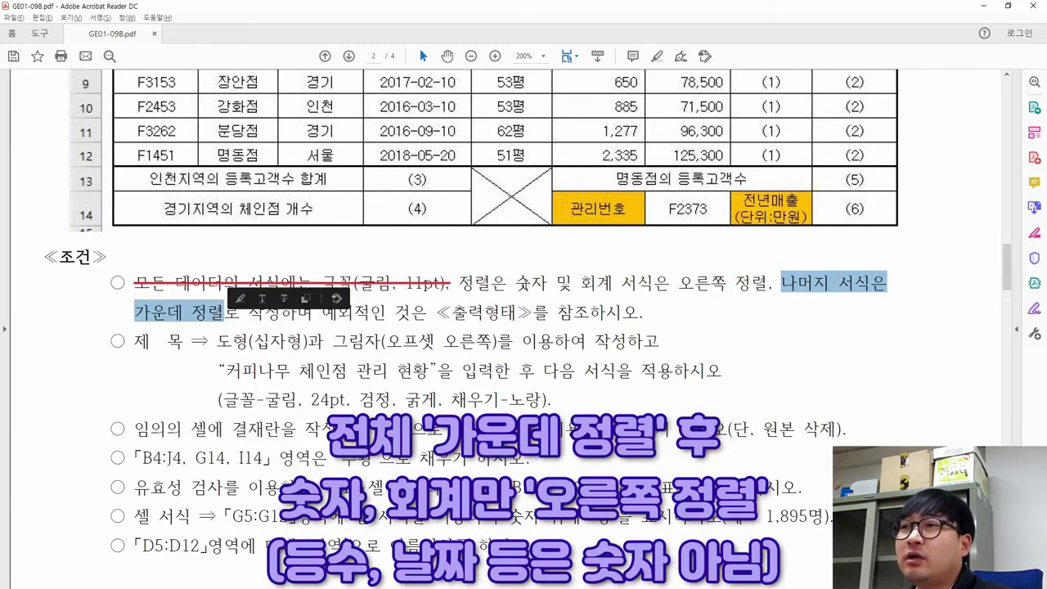
pyautogui.moveTo(515, 284); pyautogui.dragTo(767, 283)
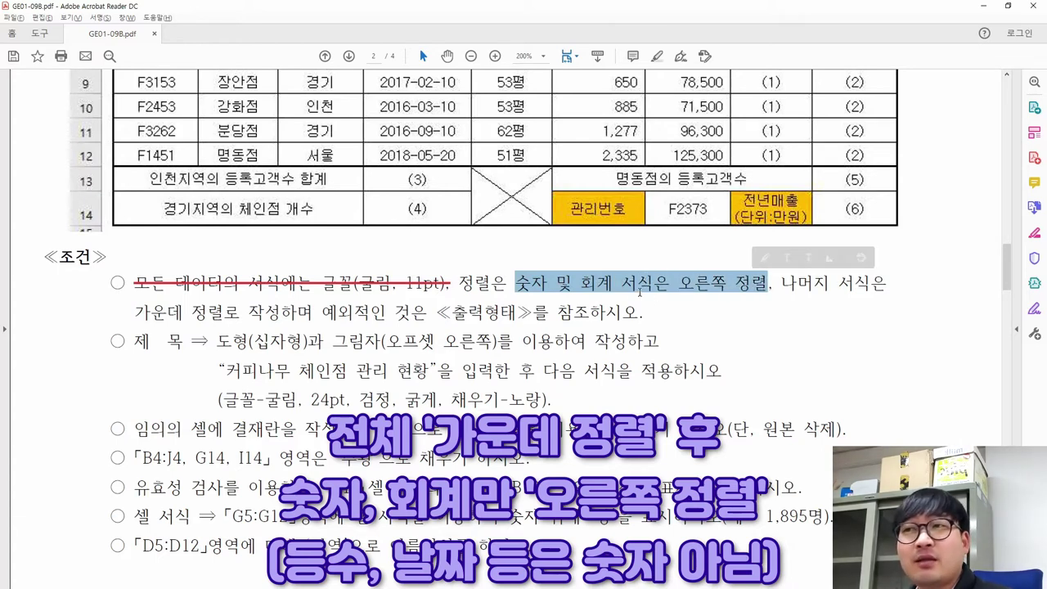
pyautogui.hotkey('alt', 'Tab')
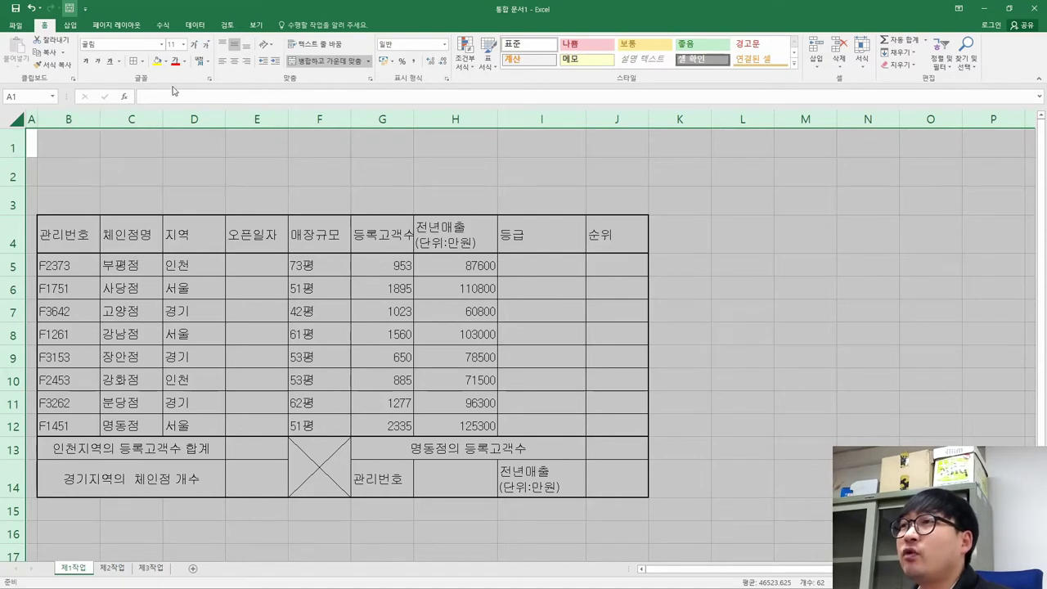
pyautogui.click(236, 63)
# Examine the PDF's alignment condition for numbers and check each column of the sample table against it, from 관리번호 to 전년매출.
pyautogui.hotkey('alt', 'Tab')
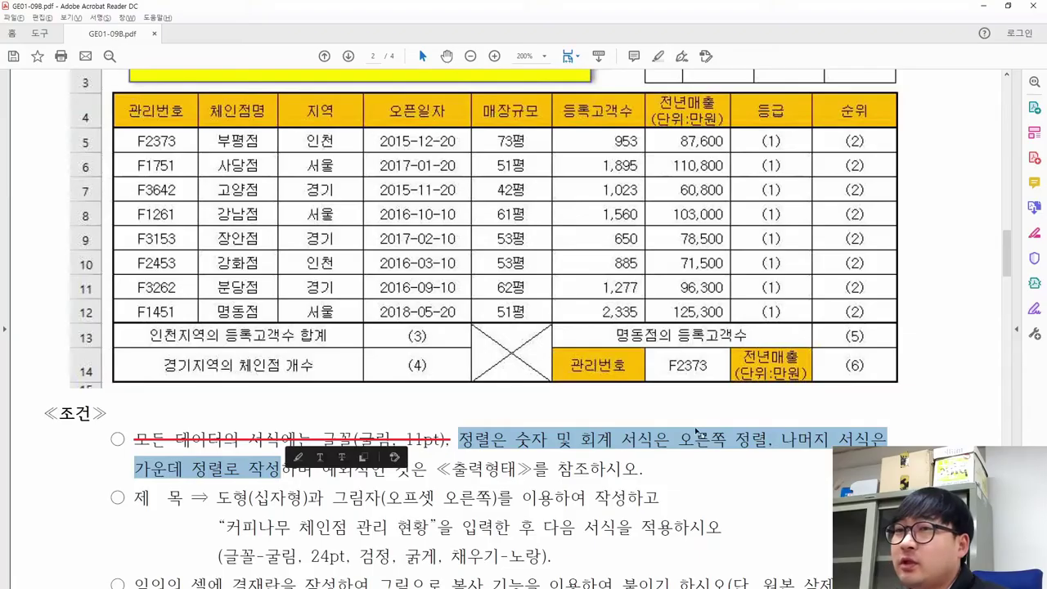
pyautogui.click(637, 440)
pyautogui.moveTo(514, 440); pyautogui.dragTo(767, 442)
pyautogui.scroll(1, 622, 443)
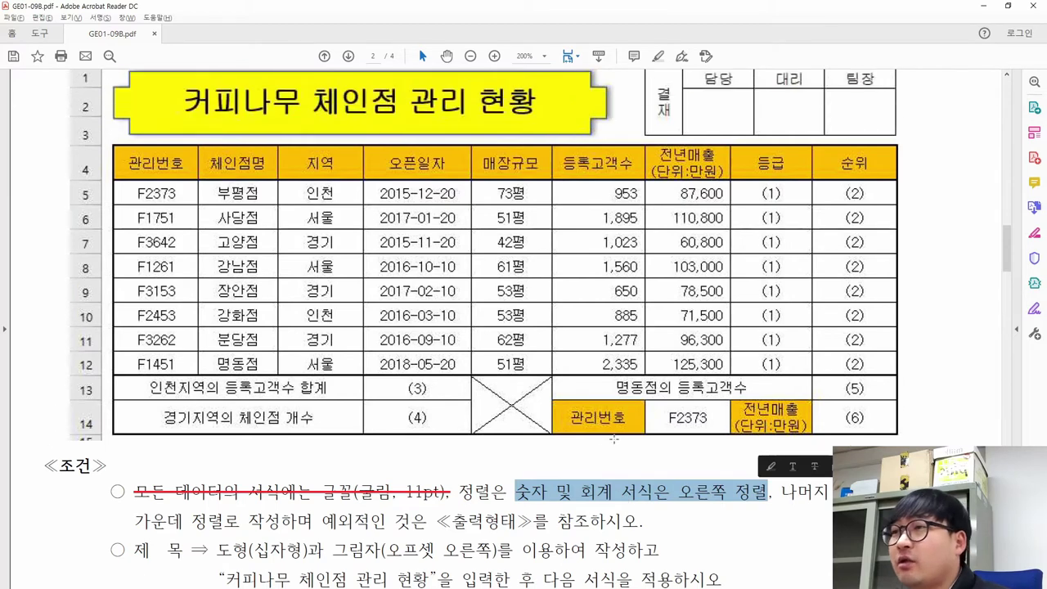
pyautogui.scroll(1, 263, 288)
pyautogui.scroll(-1, 322, 306)
pyautogui.moveTo(129, 234); pyautogui.dragTo(183, 381)
pyautogui.moveTo(216, 236); pyautogui.dragTo(469, 432)
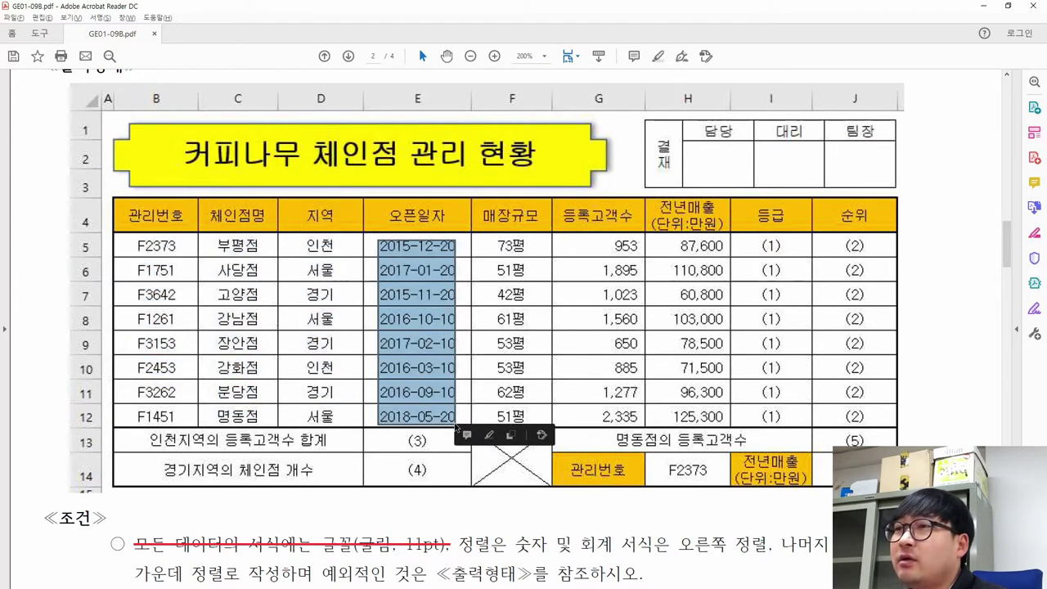
pyautogui.moveTo(496, 240); pyautogui.dragTo(533, 419)
pyautogui.moveTo(583, 235); pyautogui.dragTo(648, 426)
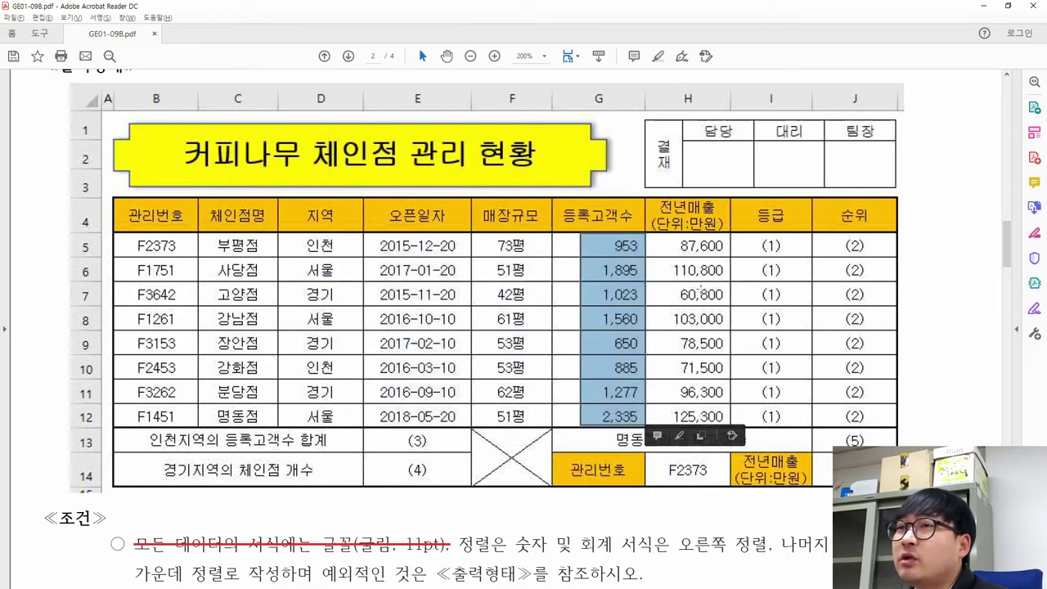
pyautogui.moveTo(664, 232); pyautogui.dragTo(718, 435)
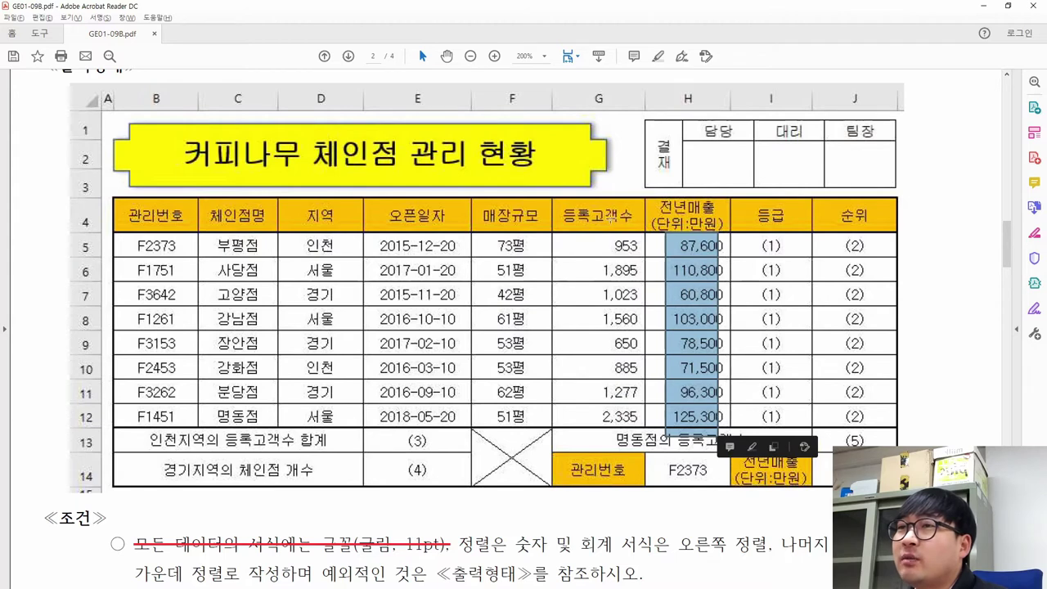
# Examine the headings and the number formatting of the 등록고객수 and 전년매출 columns in the PDF's sample table.
pyautogui.click(607, 209)
pyautogui.moveTo(612, 207); pyautogui.dragTo(636, 224)
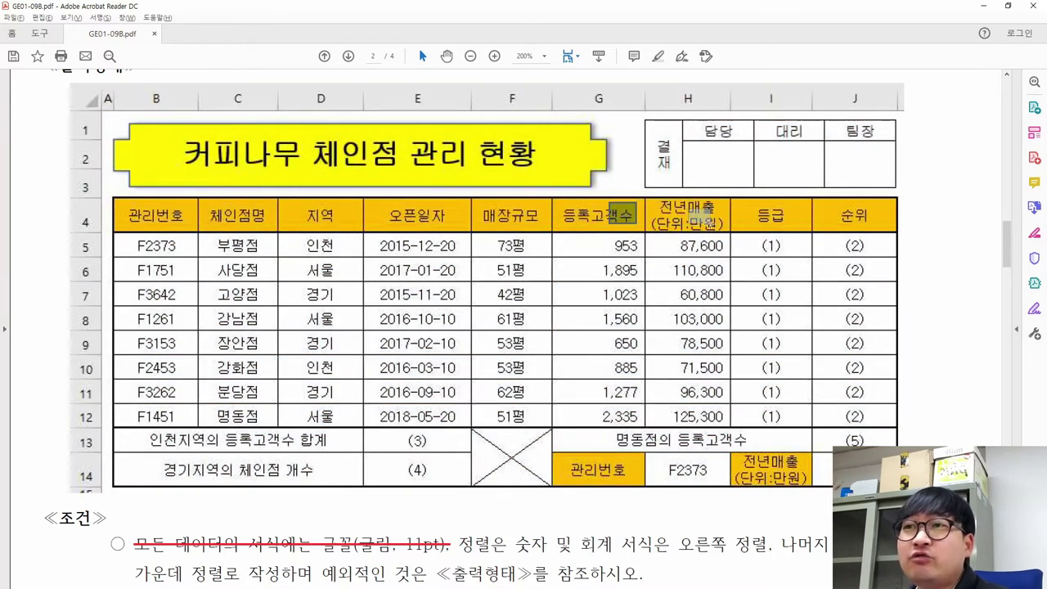
pyautogui.moveTo(714, 229); pyautogui.dragTo(715, 230)
pyautogui.moveTo(612, 240); pyautogui.dragTo(707, 413)
pyautogui.moveTo(615, 281); pyautogui.dragTo(593, 260)
pyautogui.click(902, 247)
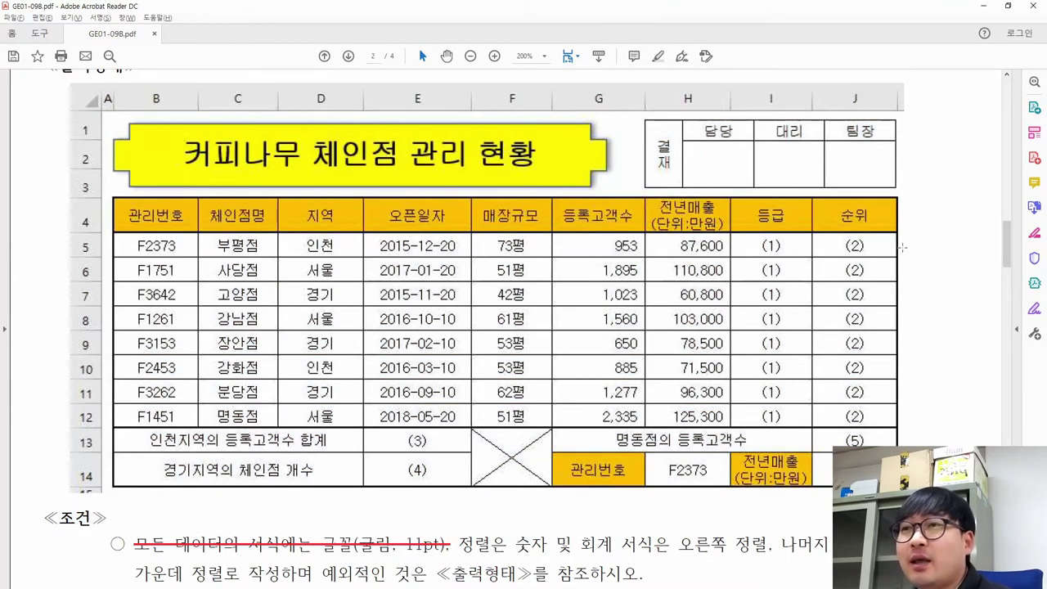
pyautogui.moveTo(605, 264); pyautogui.dragTo(721, 365)
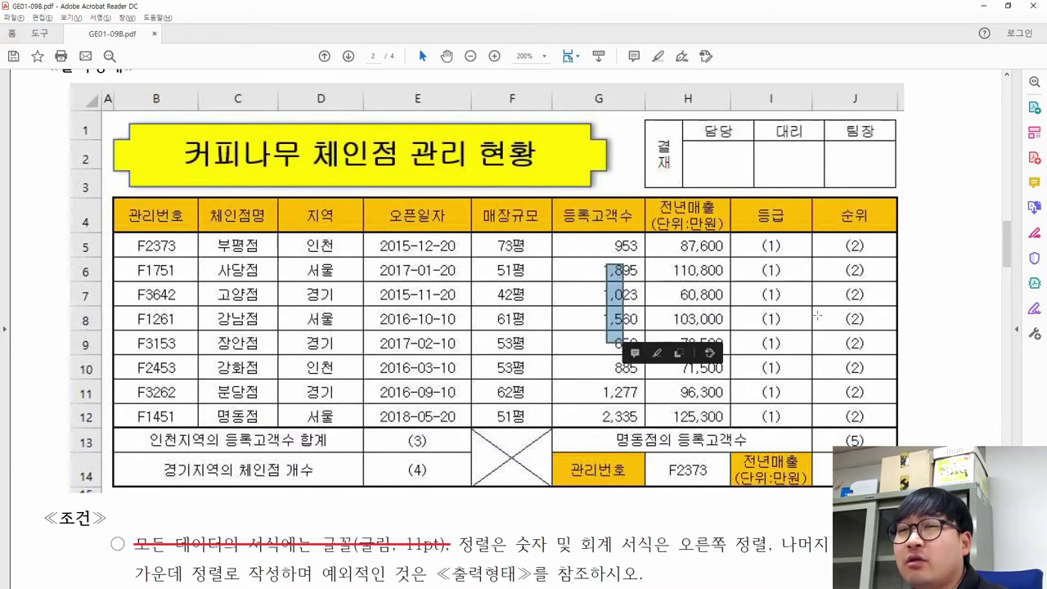
pyautogui.click(924, 277)
# Check how the numbers in G5:H12 are entered in Excel, and return to the PDF's sample table.
pyautogui.hotkey('alt', 'Tab')
pyautogui.moveTo(400, 265); pyautogui.dragTo(460, 423)
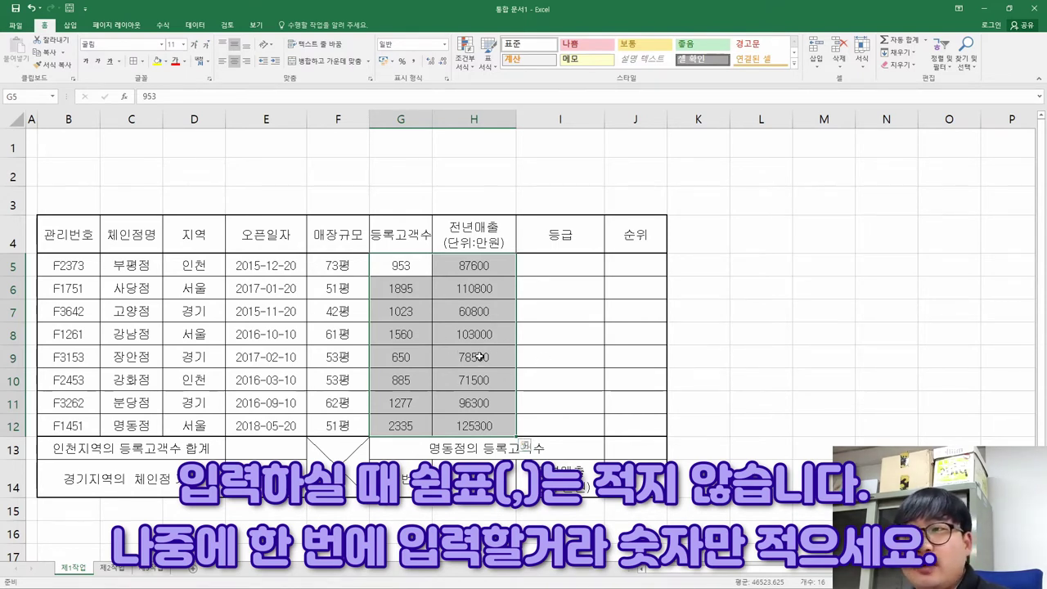
pyautogui.click(488, 308)
pyautogui.hotkey('alt', 'Tab')
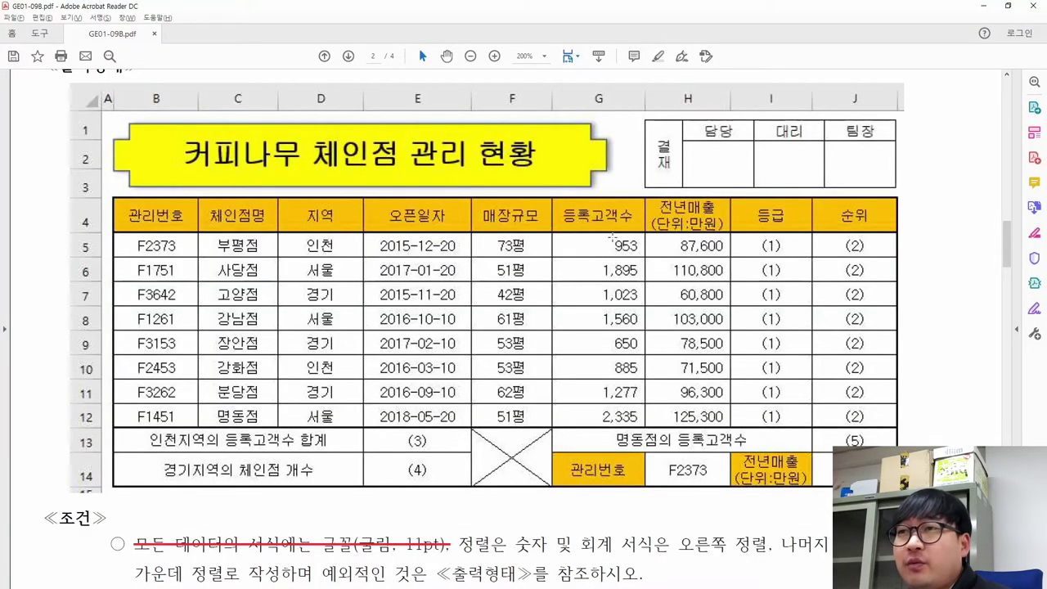
# Right-align the numbers in G5:H12 in Excel to match the PDF's sample table.
pyautogui.moveTo(582, 233); pyautogui.dragTo(711, 416)
pyautogui.hotkey('alt', 'Tab')
pyautogui.moveTo(423, 275); pyautogui.dragTo(476, 426)
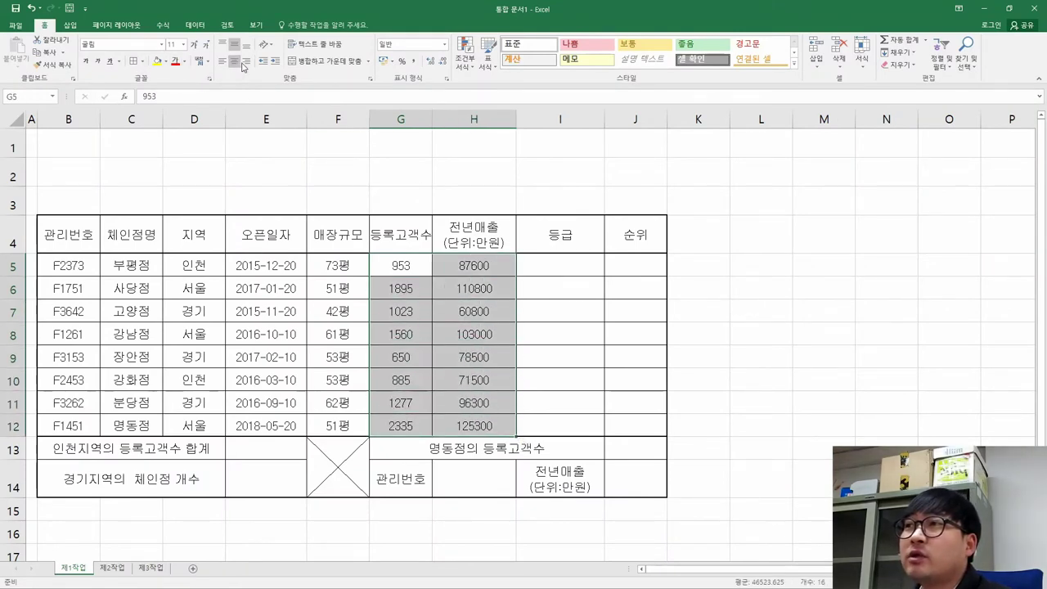
pyautogui.hotkey('ctrl', 'q')
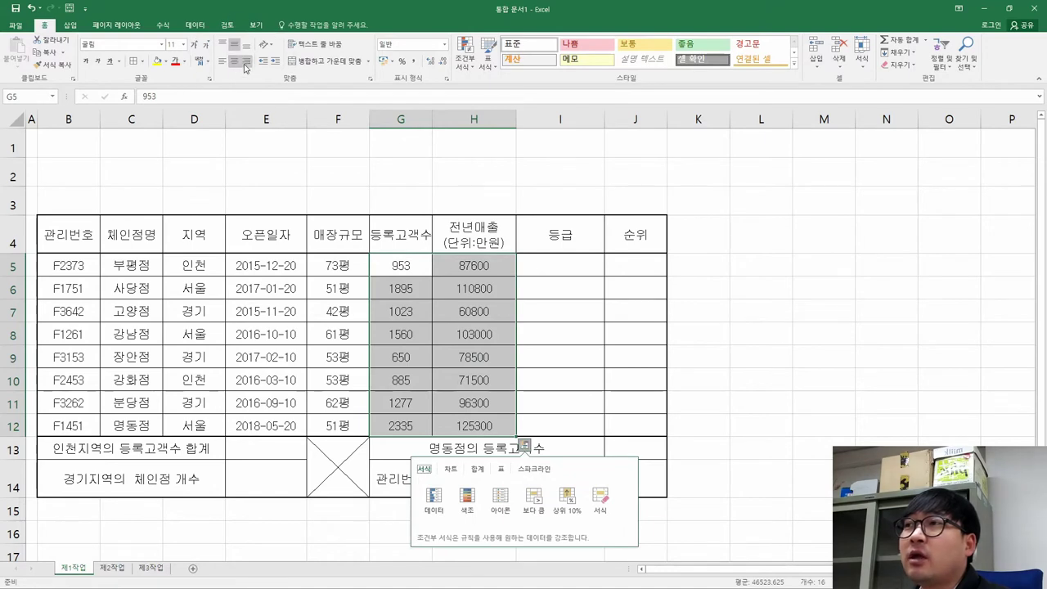
pyautogui.click(246, 63)
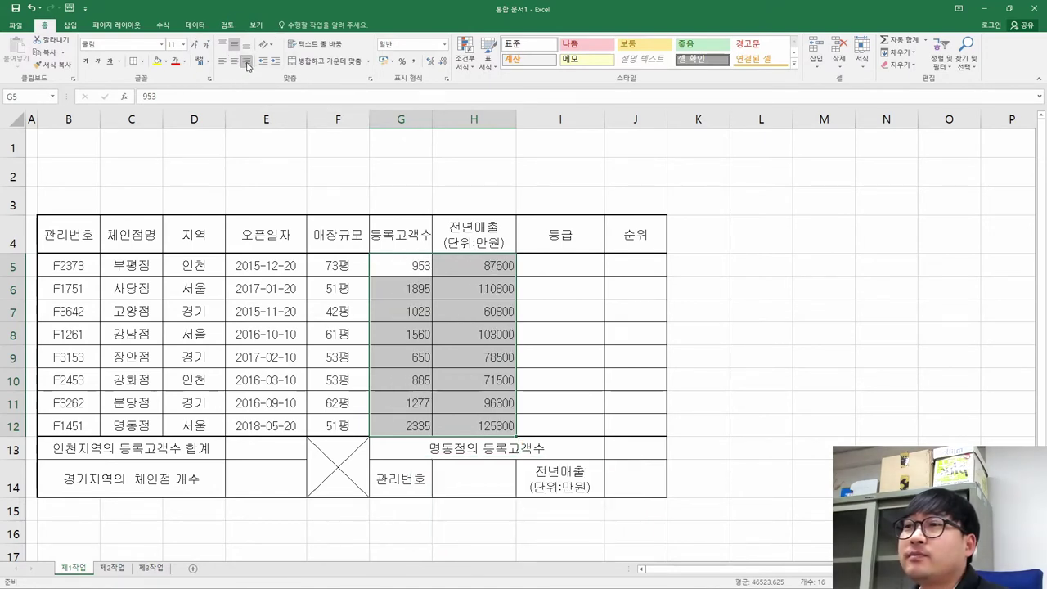
pyautogui.click(472, 355)
# Compare the right-edge spacing of the numbers in the PDF's 등록고객수 and 전년매출 columns with G5:H12 in Excel.
pyautogui.moveTo(413, 262); pyautogui.dragTo(490, 423)
pyautogui.hotkey('alt', 'Tab')
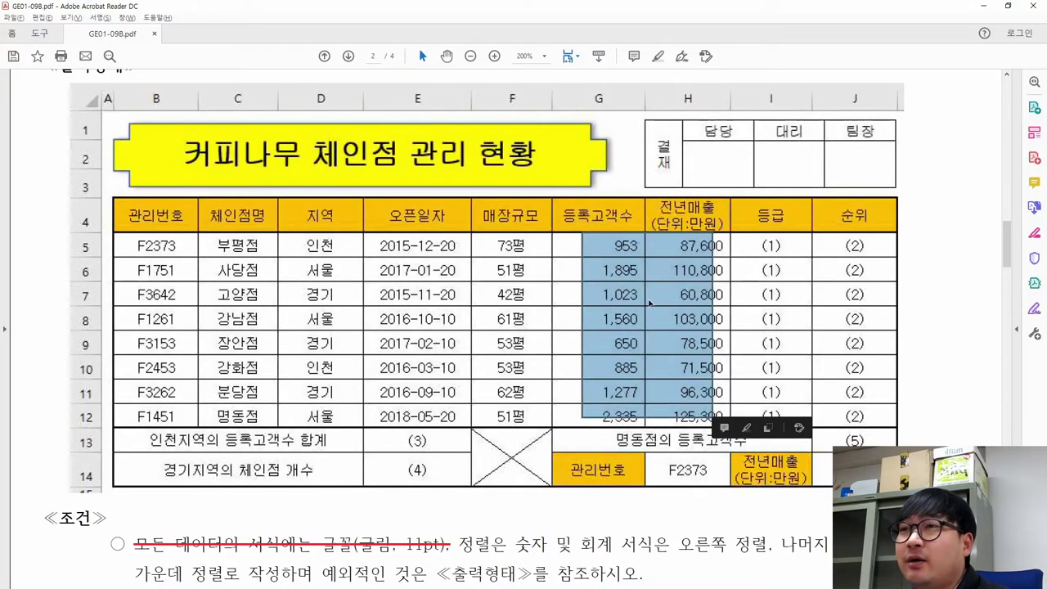
pyautogui.click(726, 238)
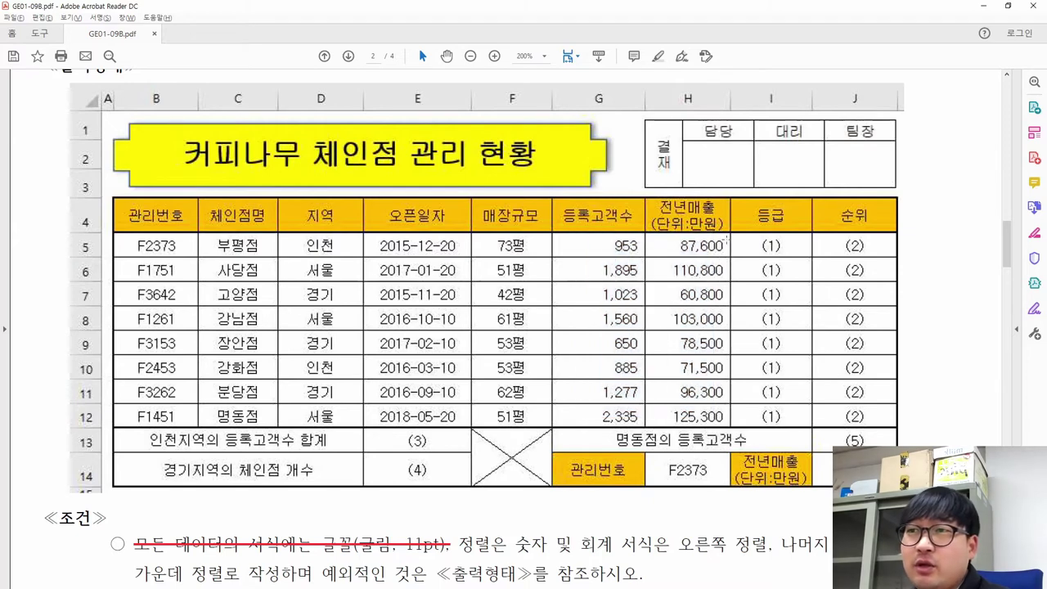
pyautogui.moveTo(635, 236); pyautogui.dragTo(644, 424)
pyautogui.moveTo(720, 233); pyautogui.dragTo(728, 426)
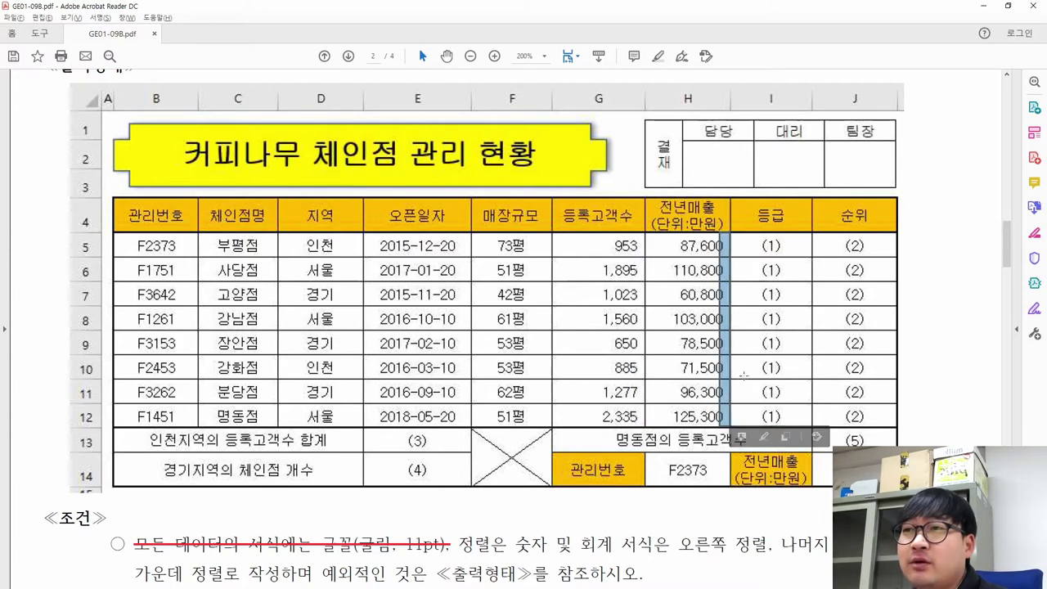
pyautogui.hotkey('alt', 'Tab')
pyautogui.click(470, 286)
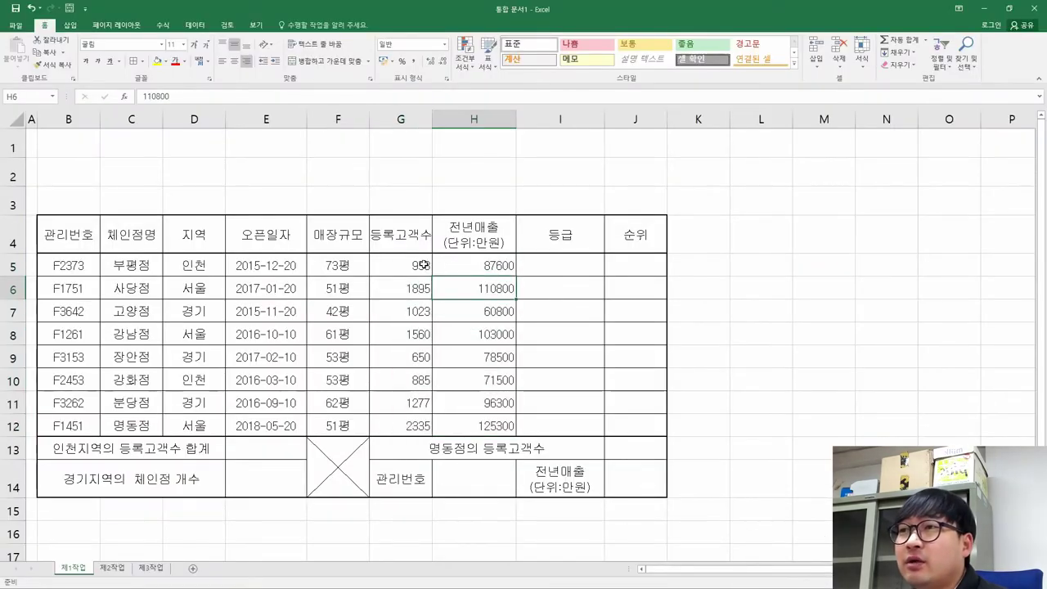
pyautogui.click(480, 264)
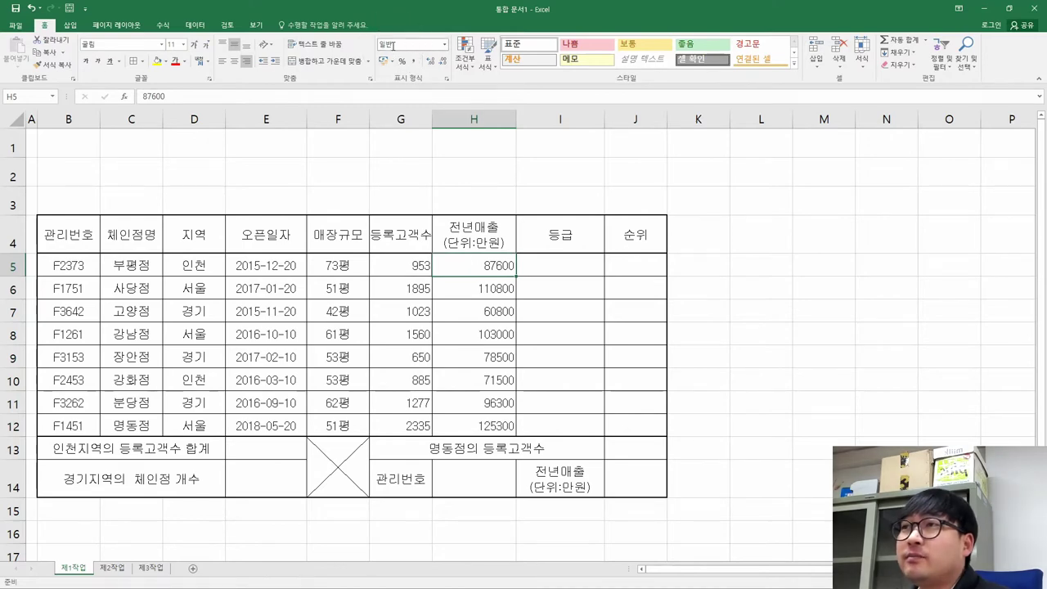
# Examine the thousands separators and right-edge spacing of the 등록고객수 and 전년매출 numbers in the PDF's sample table.
pyautogui.hotkey('alt', 'Tab')
pyautogui.moveTo(618, 245); pyautogui.dragTo(718, 424)
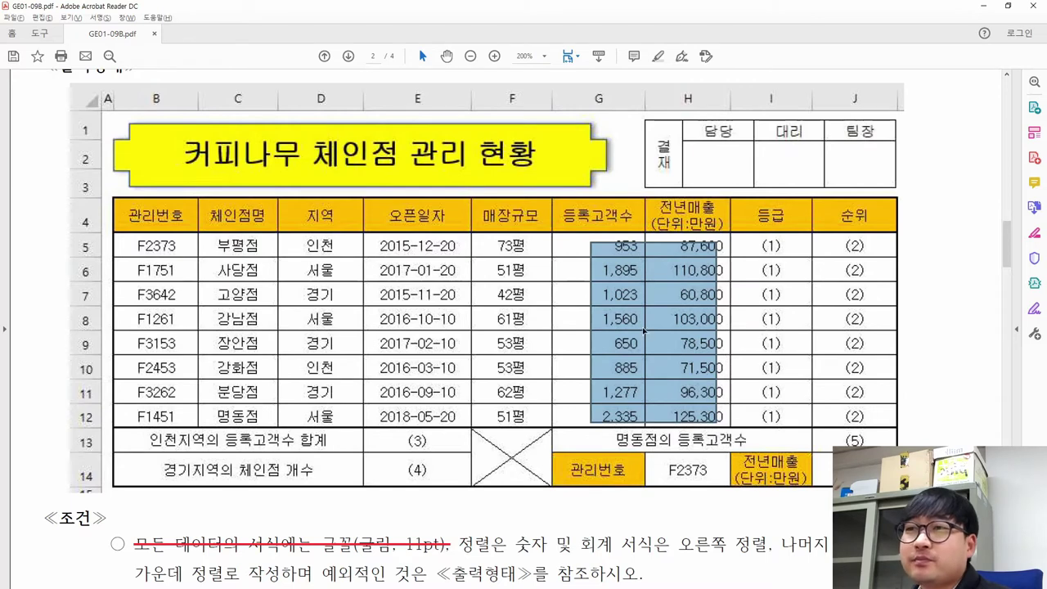
pyautogui.click(644, 330)
pyautogui.click(605, 256)
pyautogui.moveTo(574, 233); pyautogui.dragTo(718, 426)
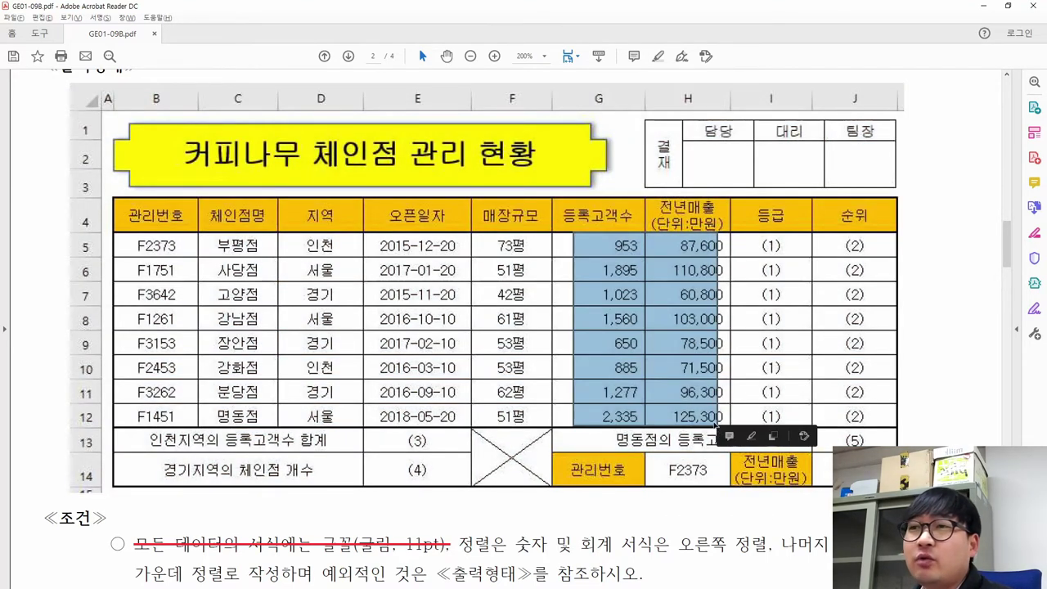
pyautogui.click(649, 287)
pyautogui.moveTo(632, 237); pyautogui.dragTo(646, 429)
pyautogui.click(583, 236)
pyautogui.moveTo(568, 235); pyautogui.dragTo(721, 422)
pyautogui.click(626, 335)
pyautogui.moveTo(565, 238); pyautogui.dragTo(724, 422)
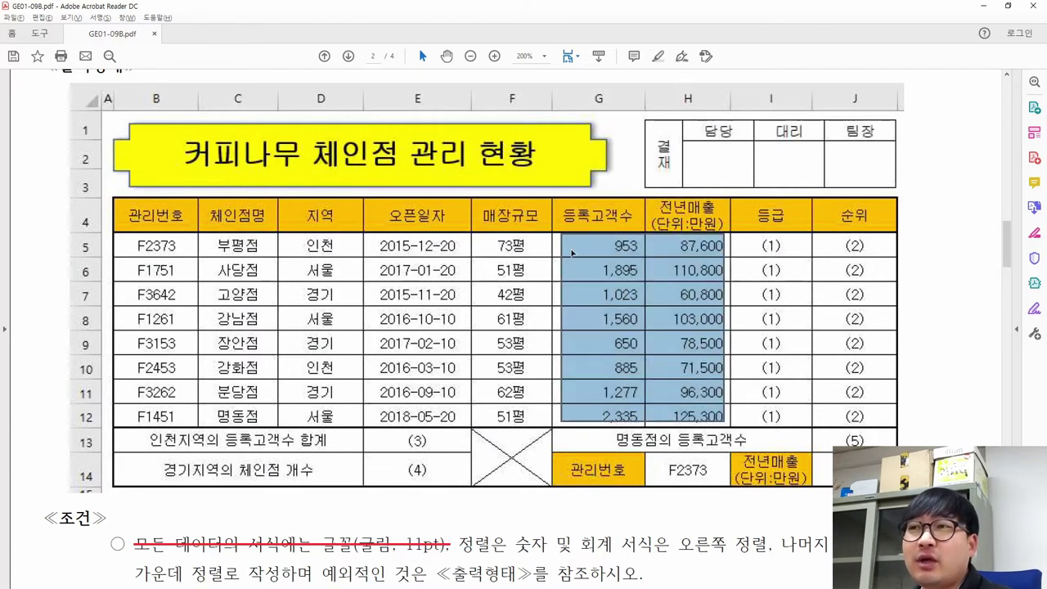
# Apply the comma-style accounting format (회계) to the right-aligned numbers in G5:H12 in Excel.
pyautogui.hotkey('alt', 'Tab')
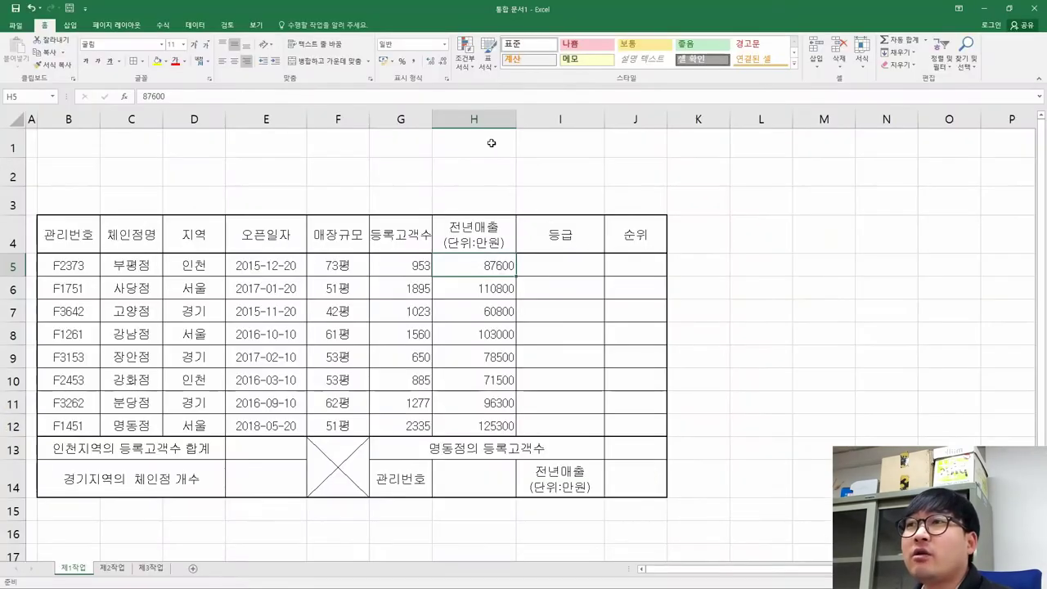
pyautogui.click(445, 47)
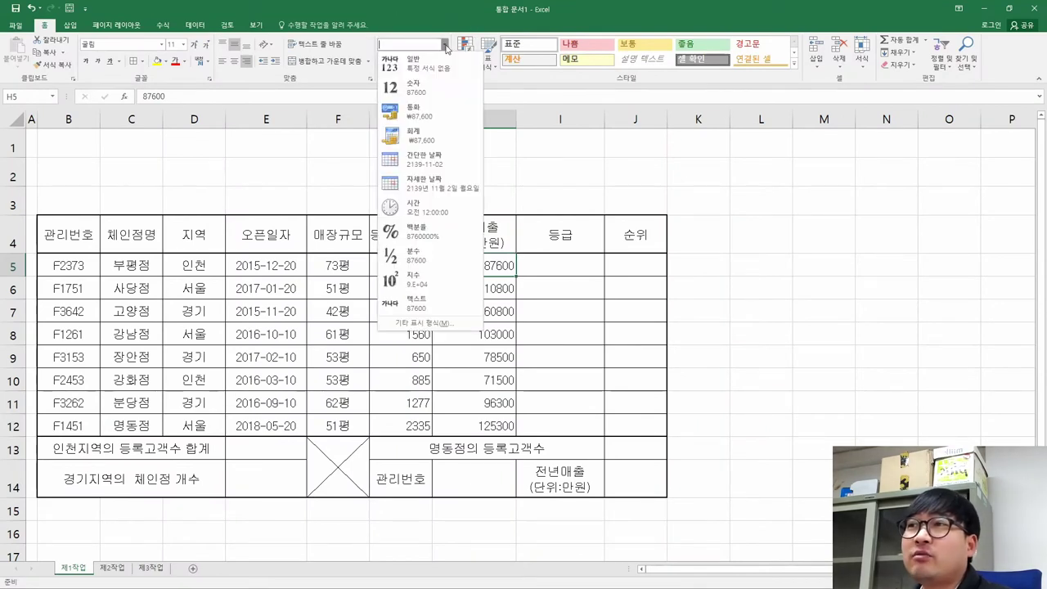
pyautogui.click(442, 271)
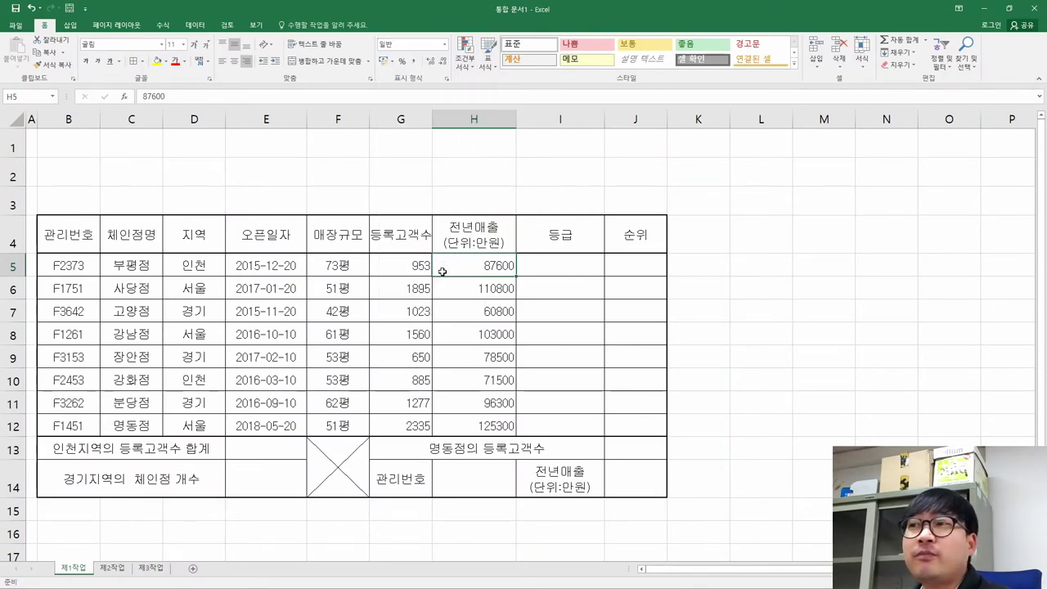
pyautogui.moveTo(403, 260); pyautogui.dragTo(470, 425)
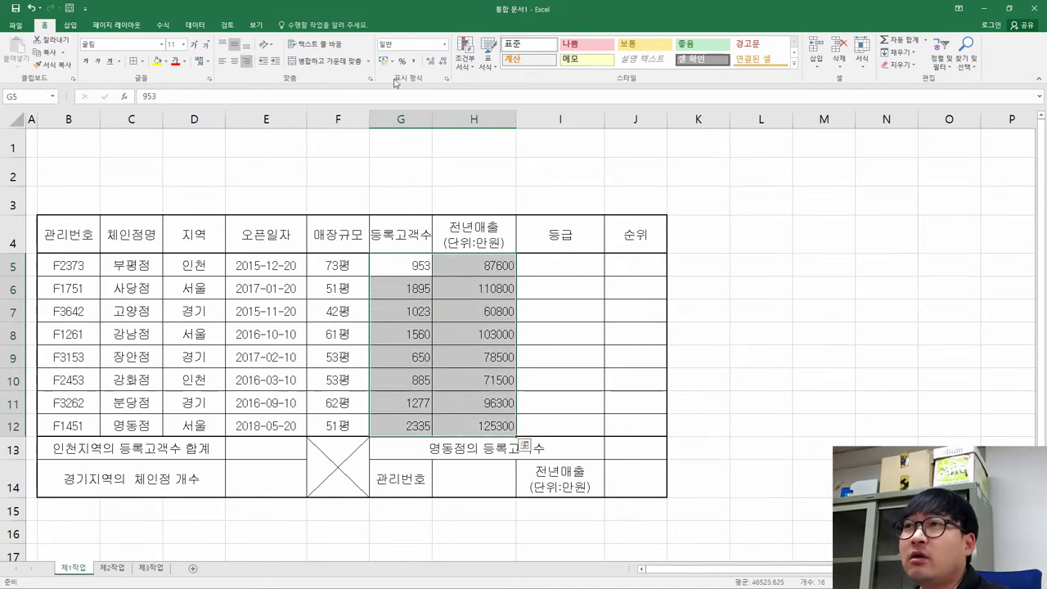
pyautogui.click(246, 61)
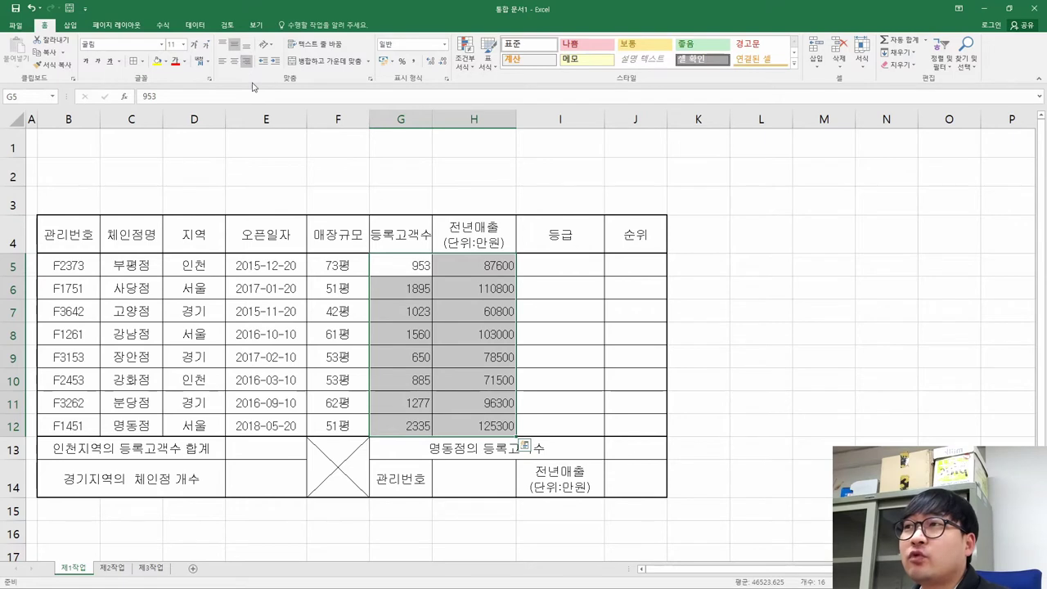
pyautogui.click(414, 63)
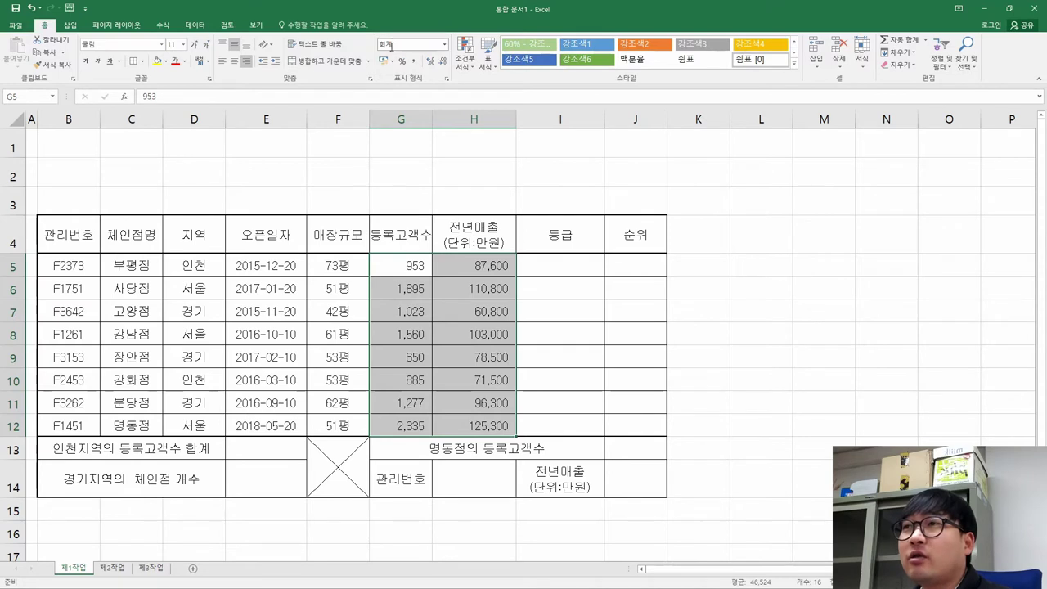
pyautogui.hotkey('ctrl', 'q')
pyautogui.click(471, 337)
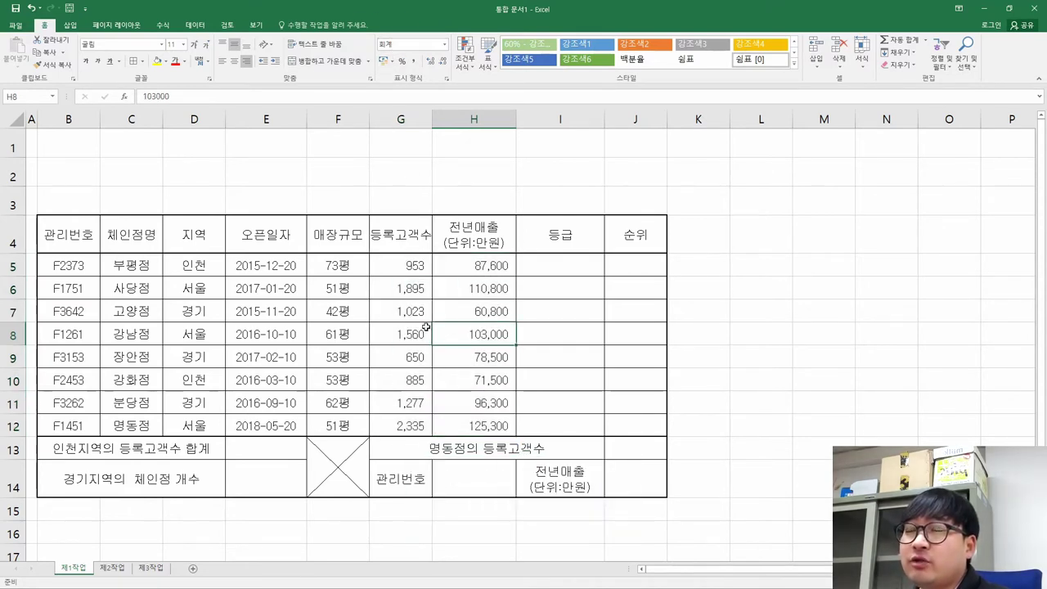
# Check the accounting-formatted numbers in G5:H12 against the PDF's 등록고객수 and 전년매출 columns.
pyautogui.hotkey('alt', 'Tab')
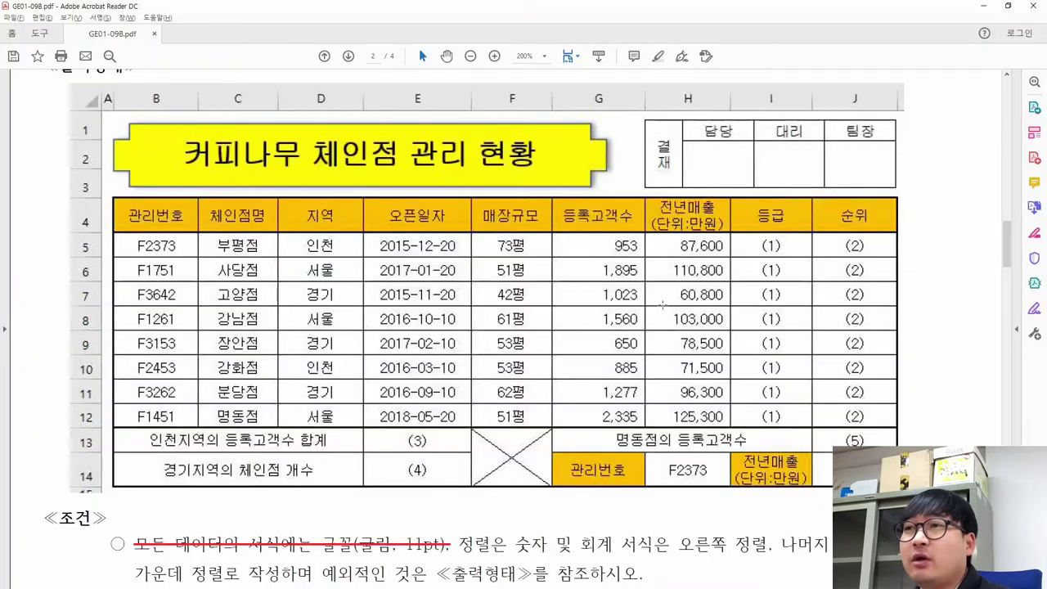
pyautogui.moveTo(579, 243); pyautogui.dragTo(710, 420)
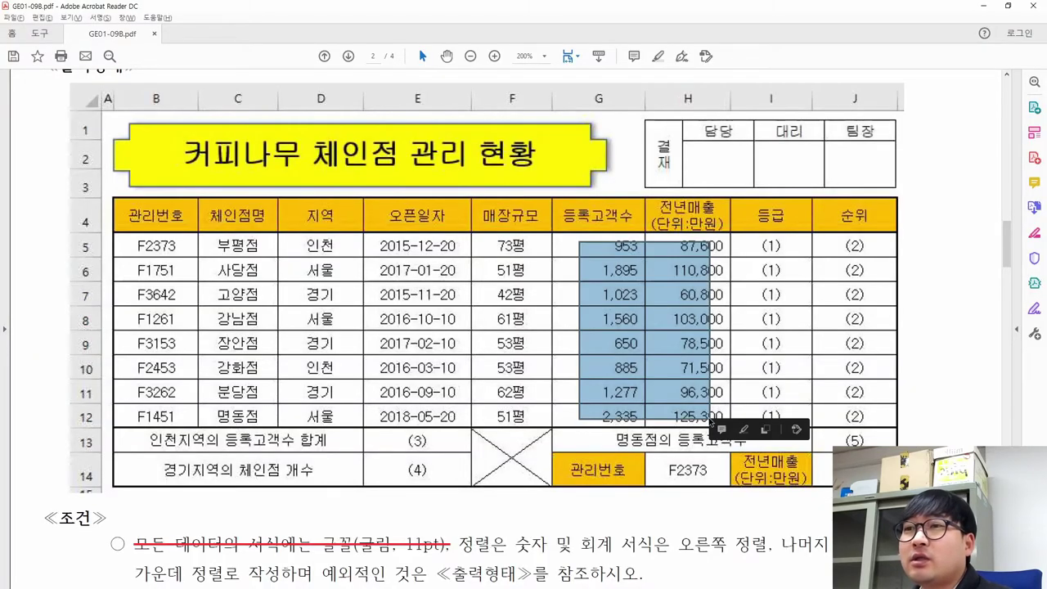
pyautogui.click(659, 363)
pyautogui.hotkey('alt', 'Tab')
pyautogui.moveTo(407, 263); pyautogui.dragTo(484, 423)
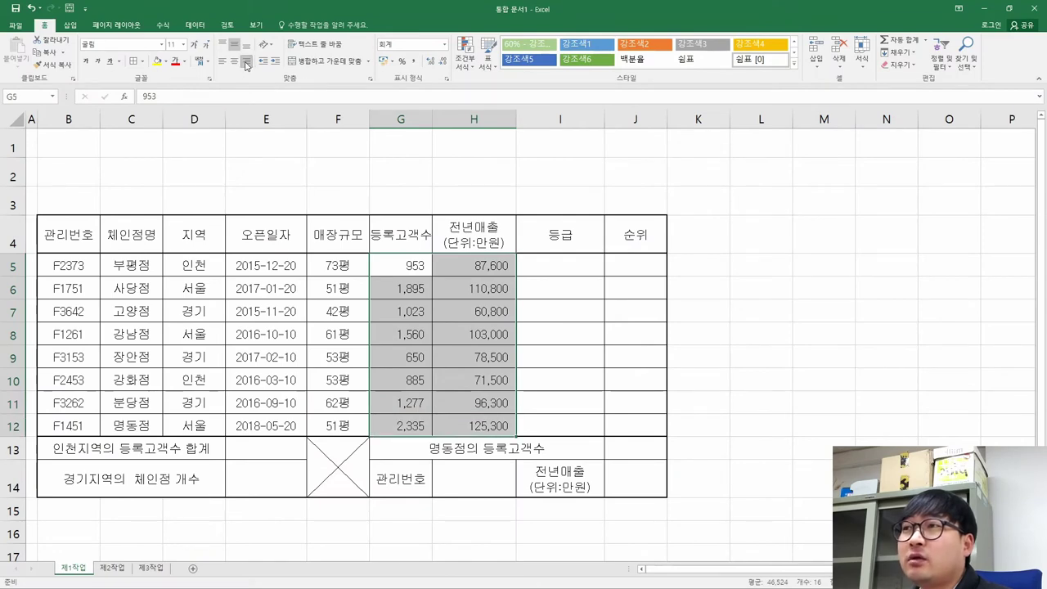
pyautogui.hotkey('alt', 'Tab')
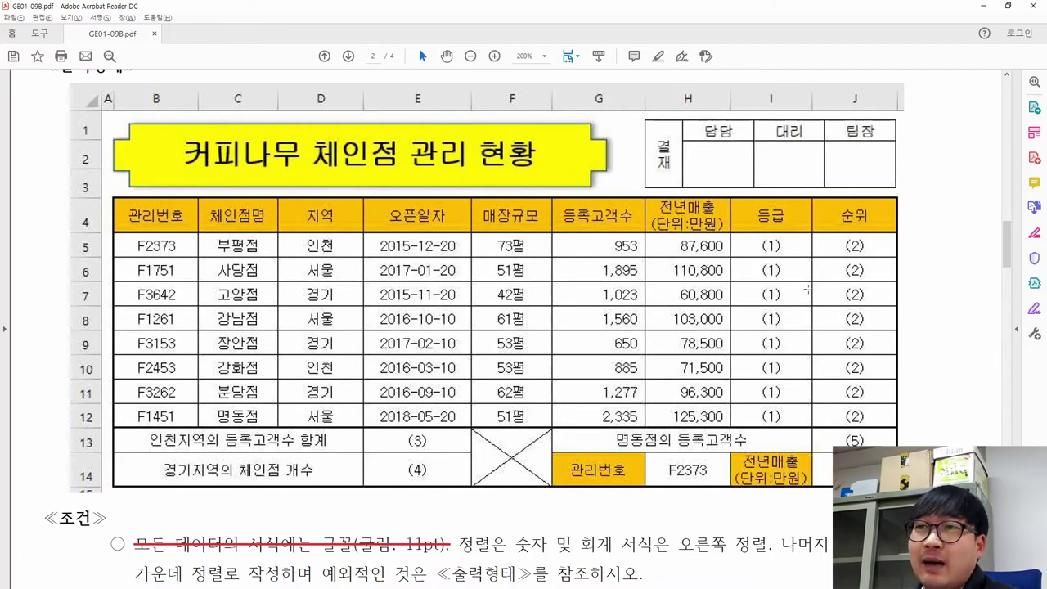
# Examine the function cells marked (1) to (5) in the PDF's sample table and consider which need accounting format.
pyautogui.moveTo(753, 233); pyautogui.dragTo(868, 403)
pyautogui.moveTo(395, 430); pyautogui.dragTo(419, 474)
pyautogui.moveTo(830, 434); pyautogui.dragTo(875, 489)
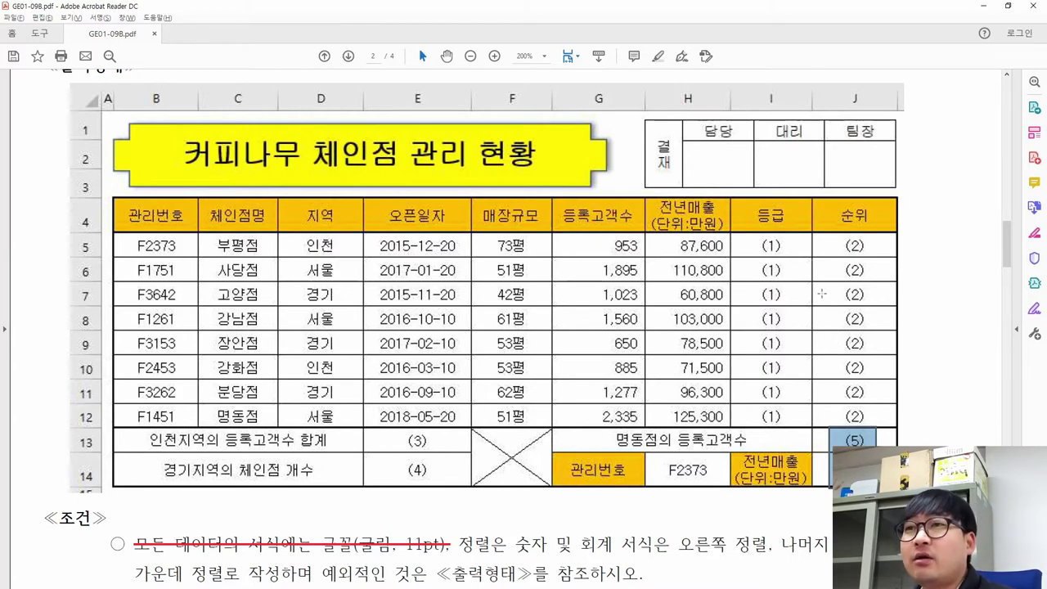
pyautogui.moveTo(753, 242); pyautogui.dragTo(863, 417)
pyautogui.hotkey('alt', 'Tab')
pyautogui.hotkey('alt', 'Tab')
pyautogui.click(746, 241)
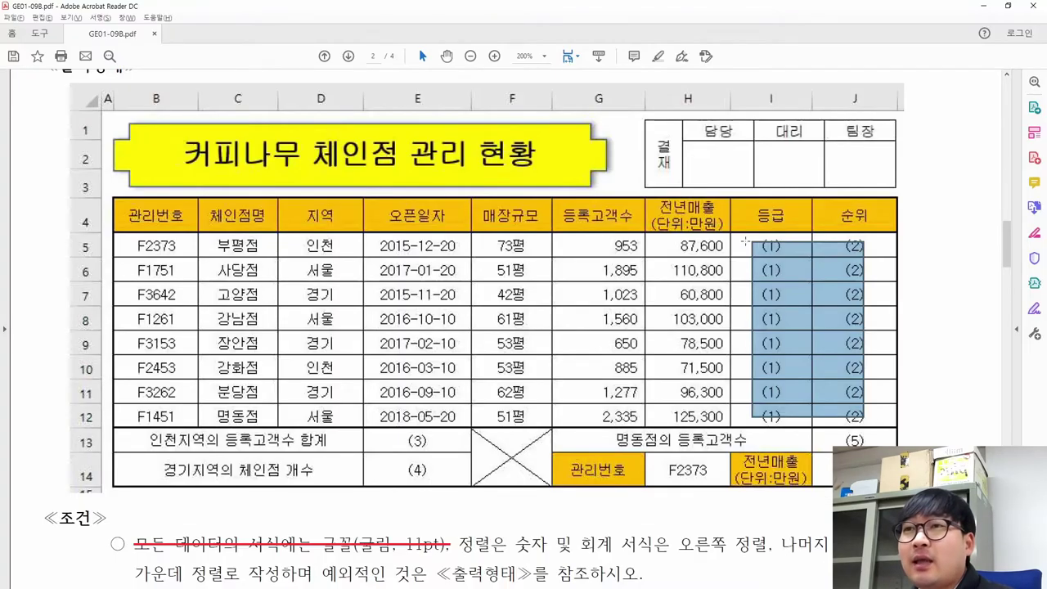
pyautogui.click(752, 246)
pyautogui.click(765, 256)
pyautogui.moveTo(746, 236); pyautogui.dragTo(877, 425)
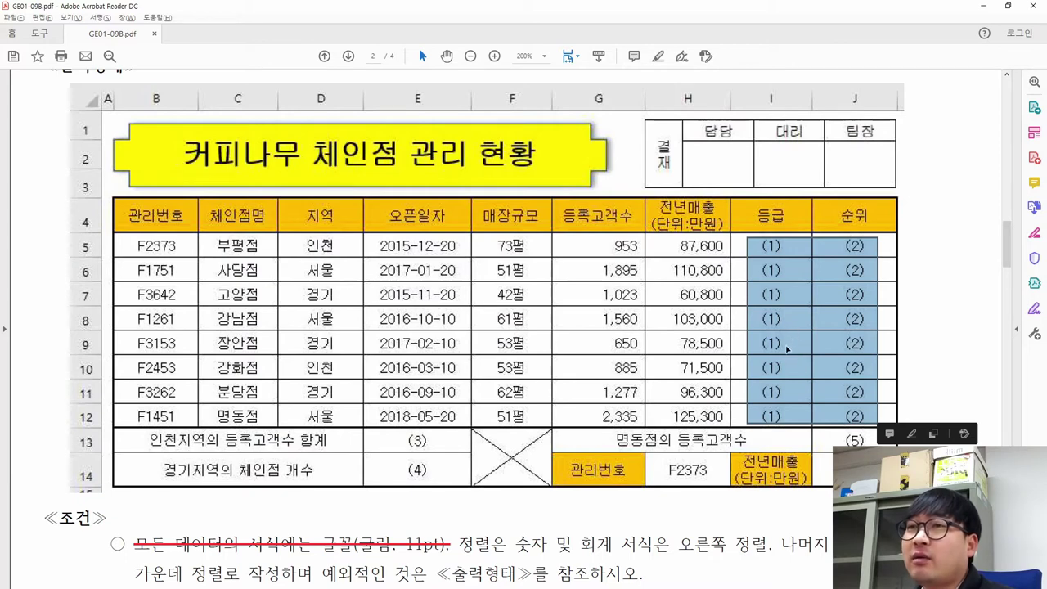
pyautogui.moveTo(580, 233); pyautogui.dragTo(722, 419)
pyautogui.moveTo(758, 235); pyautogui.dragTo(865, 424)
pyautogui.moveTo(398, 438); pyautogui.dragTo(456, 472)
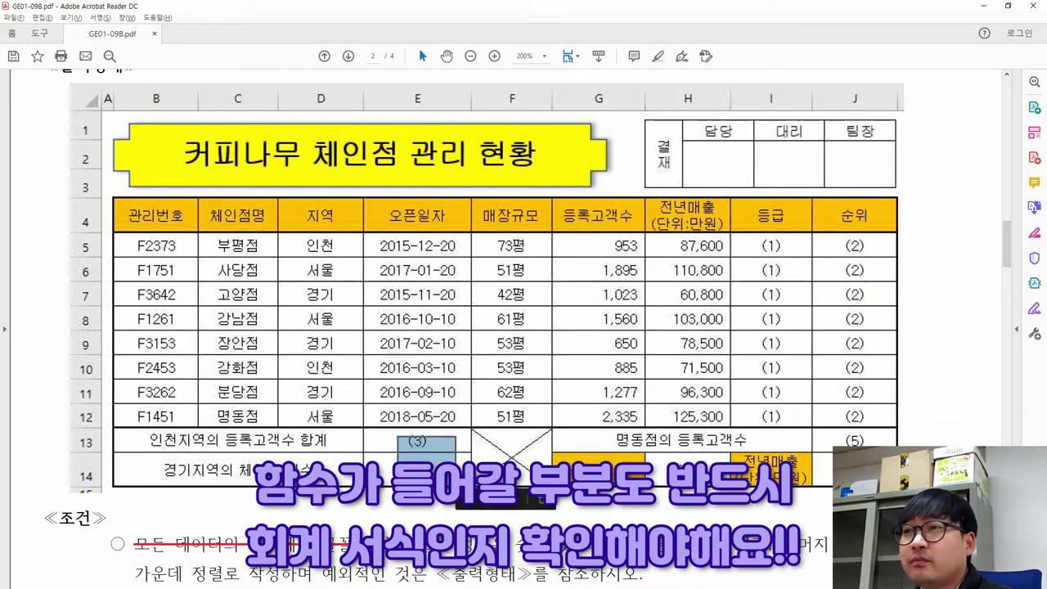
pyautogui.moveTo(832, 435); pyautogui.dragTo(867, 447)
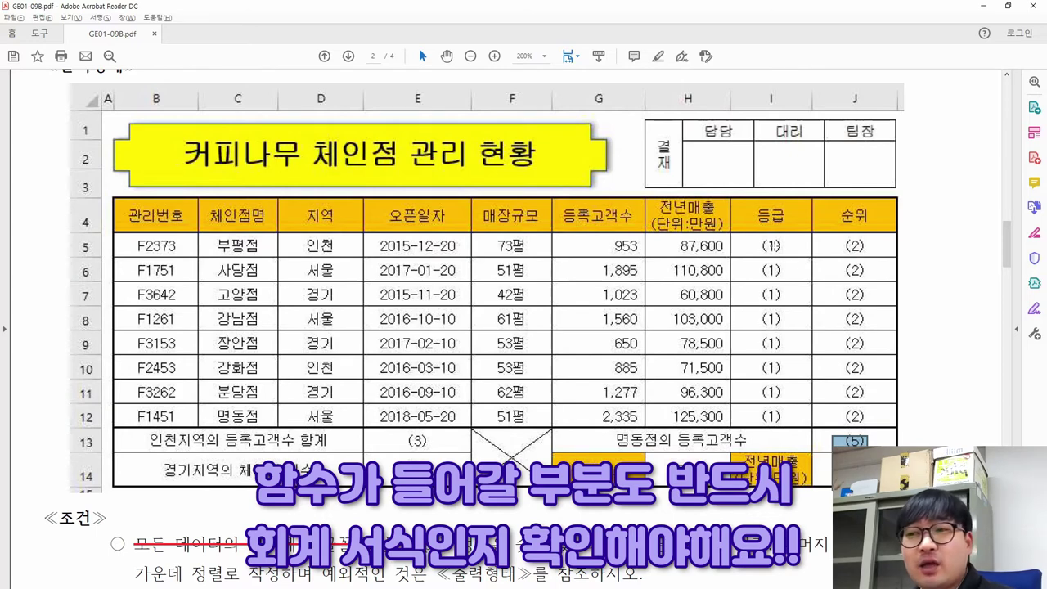
# Examine what kind of result the 등급 and 순위 columns hold in the PDF, comparing them with the 매장규모 column.
pyautogui.moveTo(747, 236); pyautogui.dragTo(867, 449)
pyautogui.click(782, 269)
pyautogui.moveTo(752, 234); pyautogui.dragTo(801, 425)
pyautogui.moveTo(484, 243); pyautogui.dragTo(541, 419)
pyautogui.moveTo(753, 239); pyautogui.dragTo(793, 419)
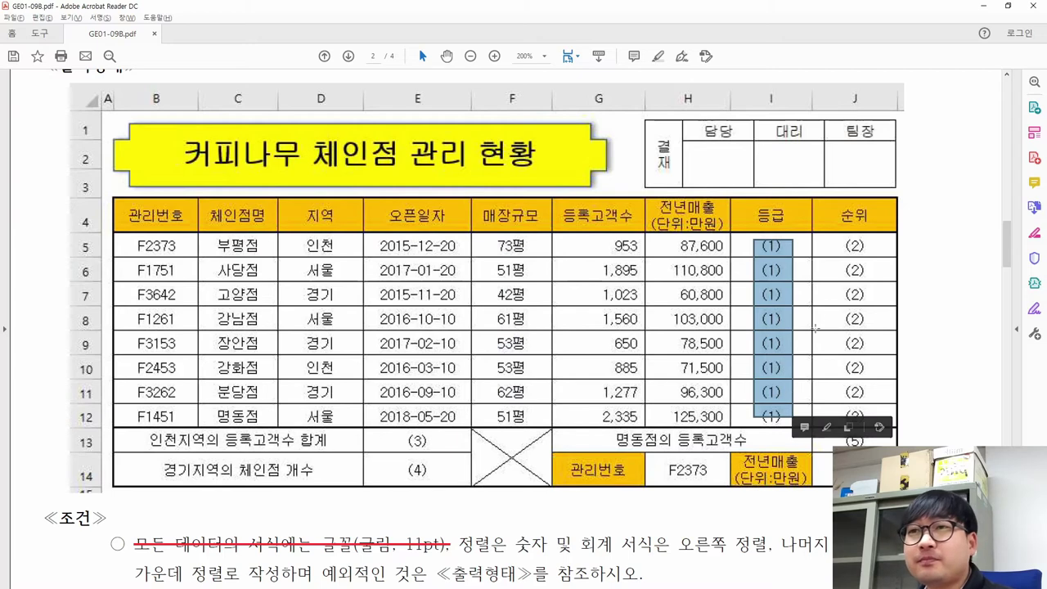
pyautogui.moveTo(834, 235); pyautogui.dragTo(880, 419)
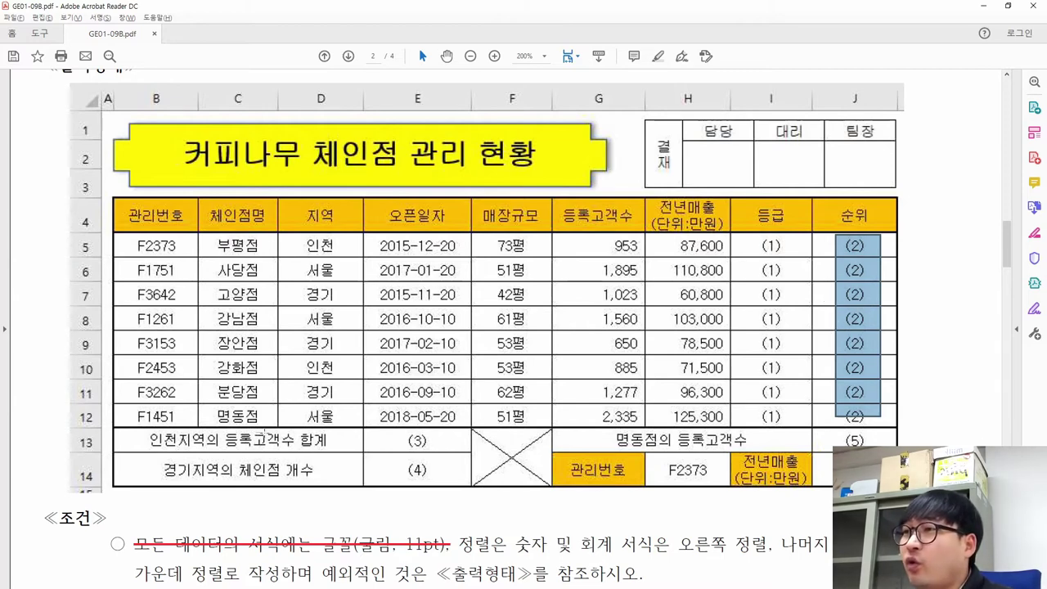
# Read the 등록고객수 합계 and 체인점 개수 labels in the PDF to judge the number format of cells (3) and (4).
pyautogui.moveTo(256, 440); pyautogui.dragTo(331, 448)
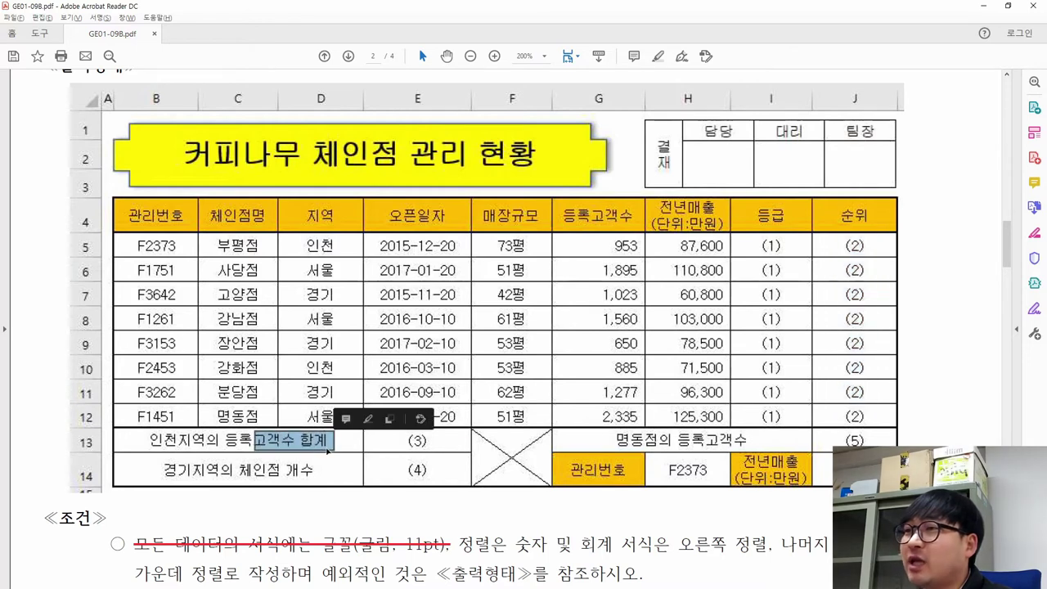
pyautogui.moveTo(435, 452); pyautogui.dragTo(388, 437)
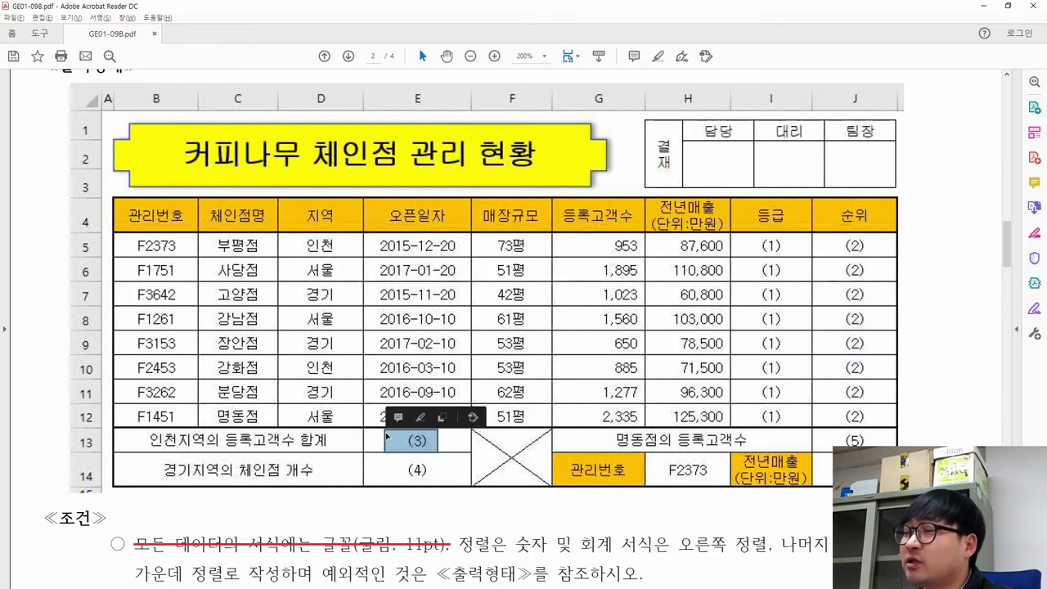
pyautogui.moveTo(241, 463); pyautogui.dragTo(329, 482)
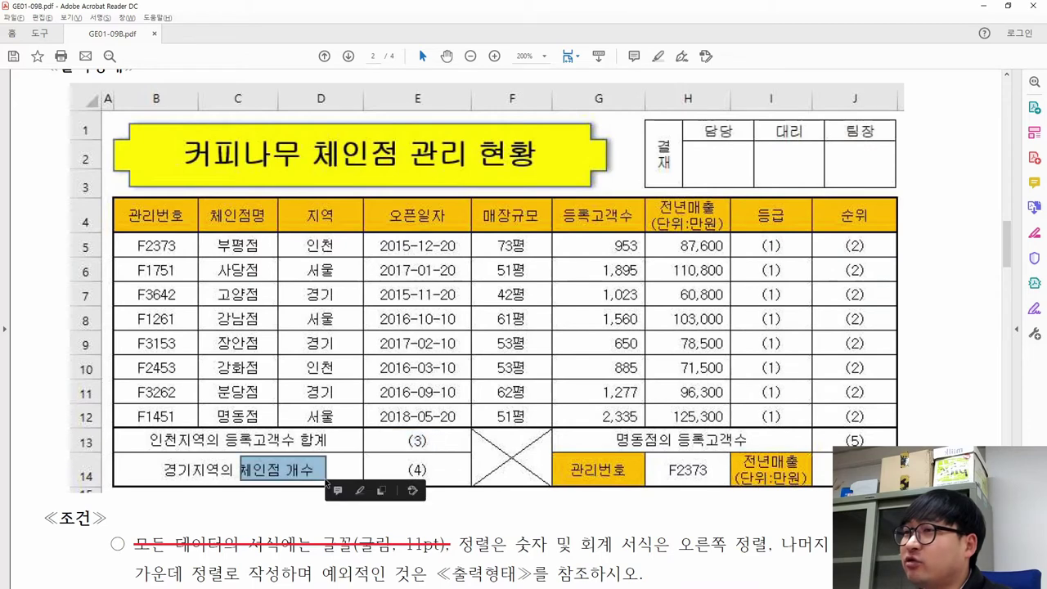
pyautogui.click(286, 456)
pyautogui.moveTo(285, 454); pyautogui.dragTo(321, 485)
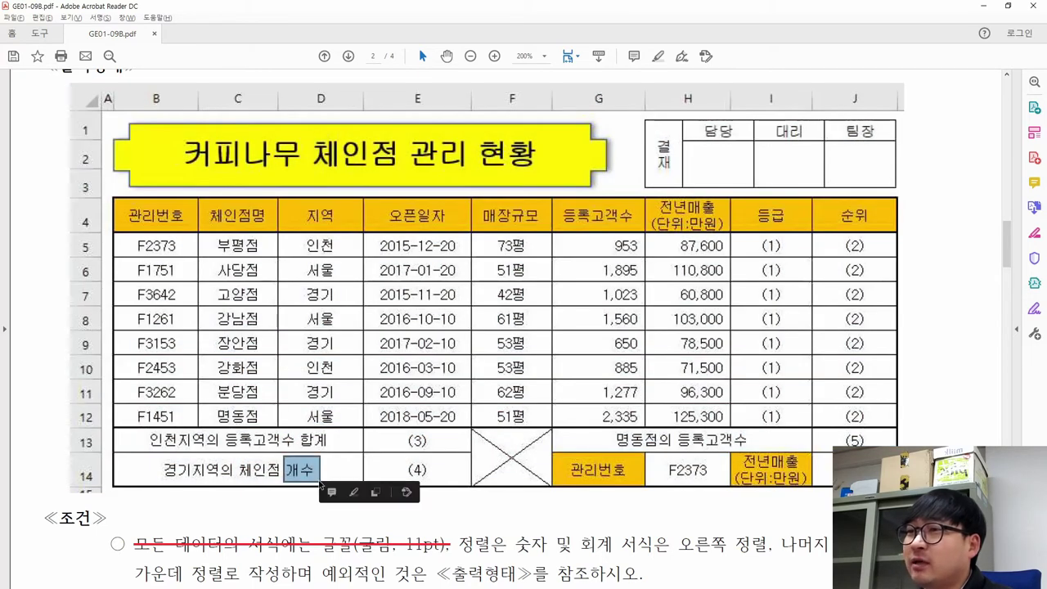
pyautogui.moveTo(387, 440); pyautogui.dragTo(433, 473)
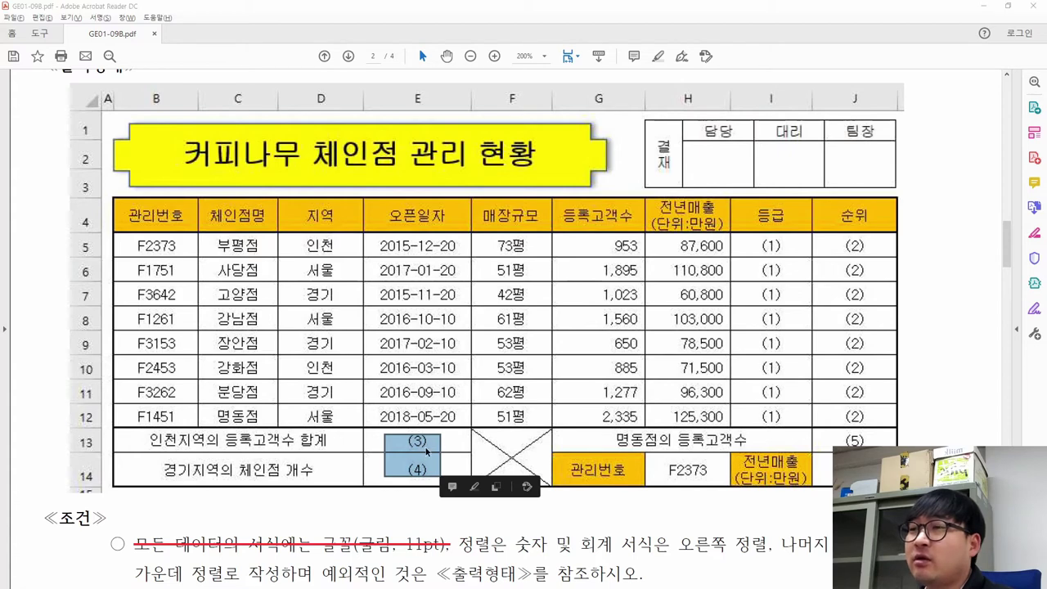
# Switch to the Excel sheet and apply the comma-style accounting format to result cells E13:E14.
pyautogui.hotkey('alt', 'Tab')
pyautogui.moveTo(286, 448); pyautogui.dragTo(295, 485)
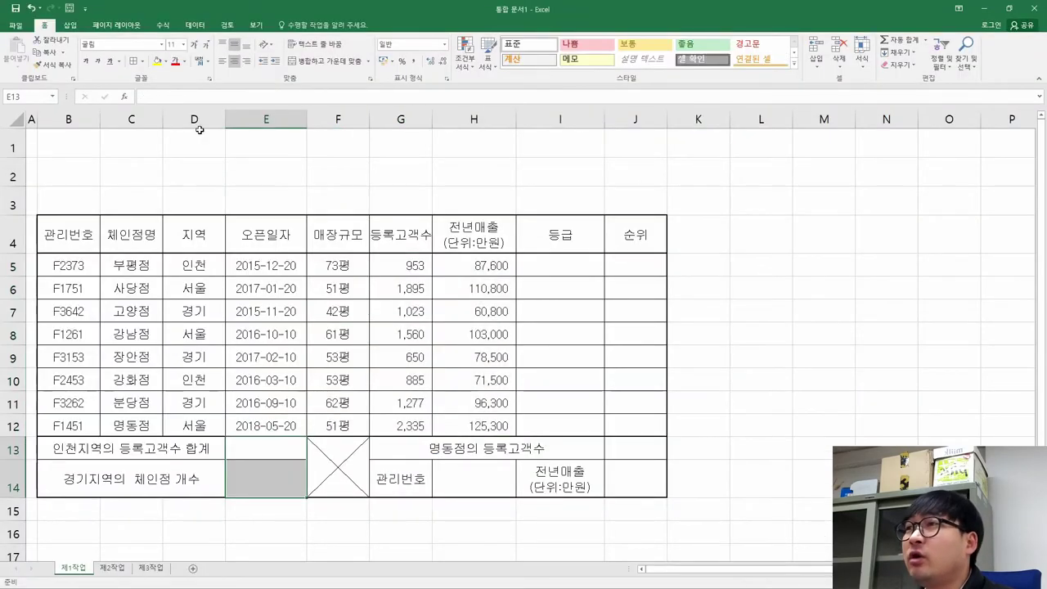
pyautogui.click(413, 60)
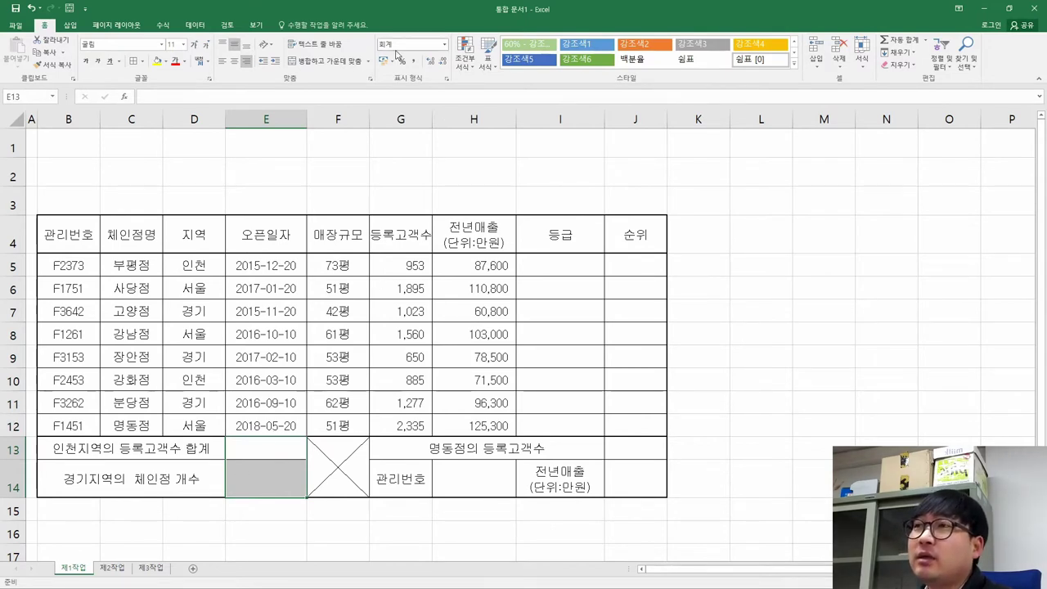
pyautogui.click(279, 449)
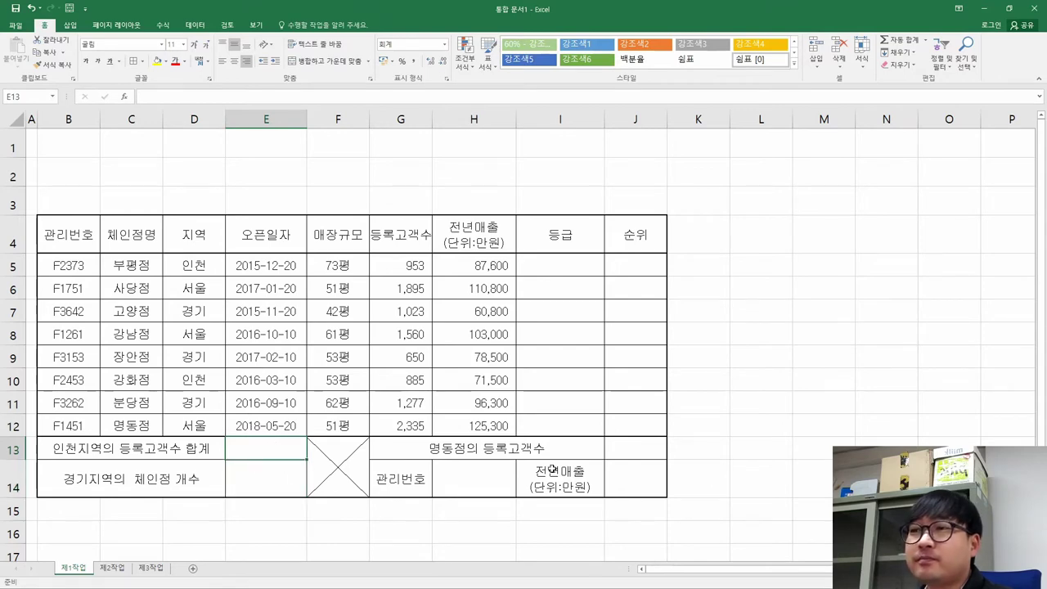
# Check the PDF's 등록고객수 and 전년매출 labels for cells (5) and (6), and apply the comma-style accounting format to J13:J14 in Excel.
pyautogui.hotkey('alt', 'Tab')
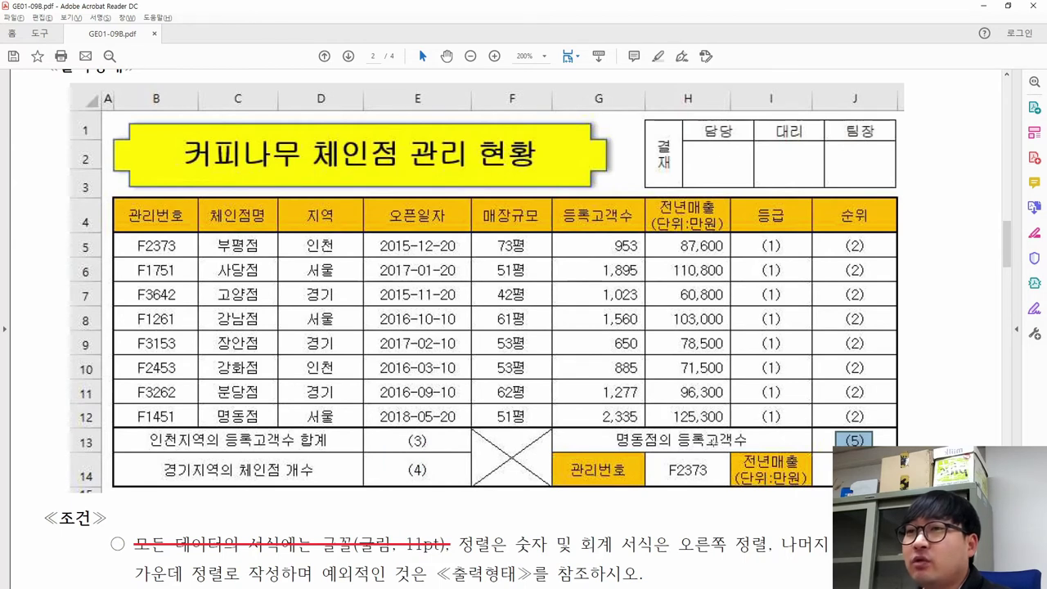
pyautogui.moveTo(767, 455); pyautogui.dragTo(804, 476)
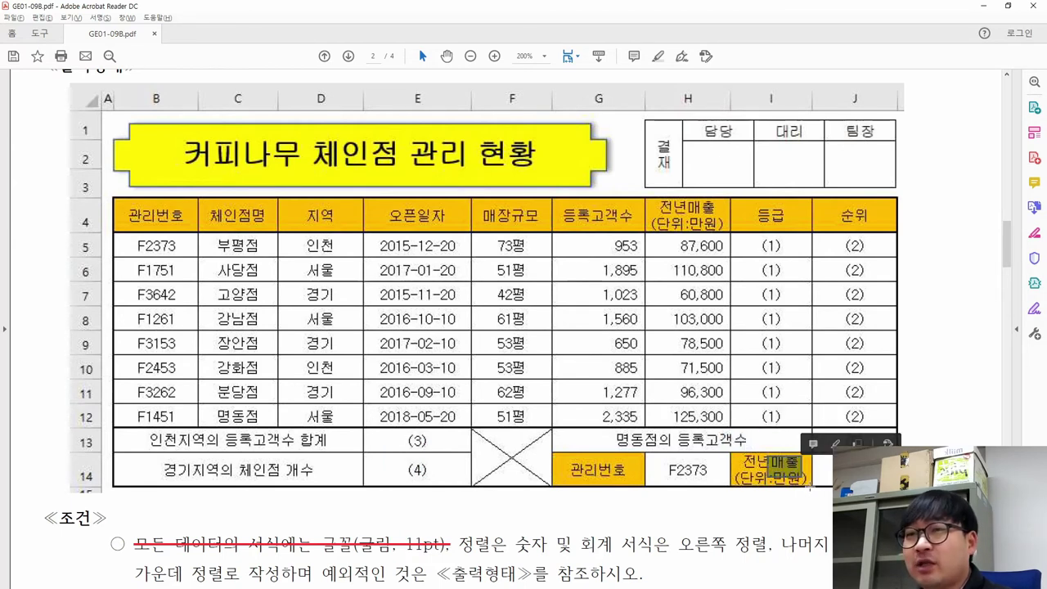
pyautogui.hotkey('alt', 'Tab')
pyautogui.moveTo(654, 450); pyautogui.dragTo(646, 481)
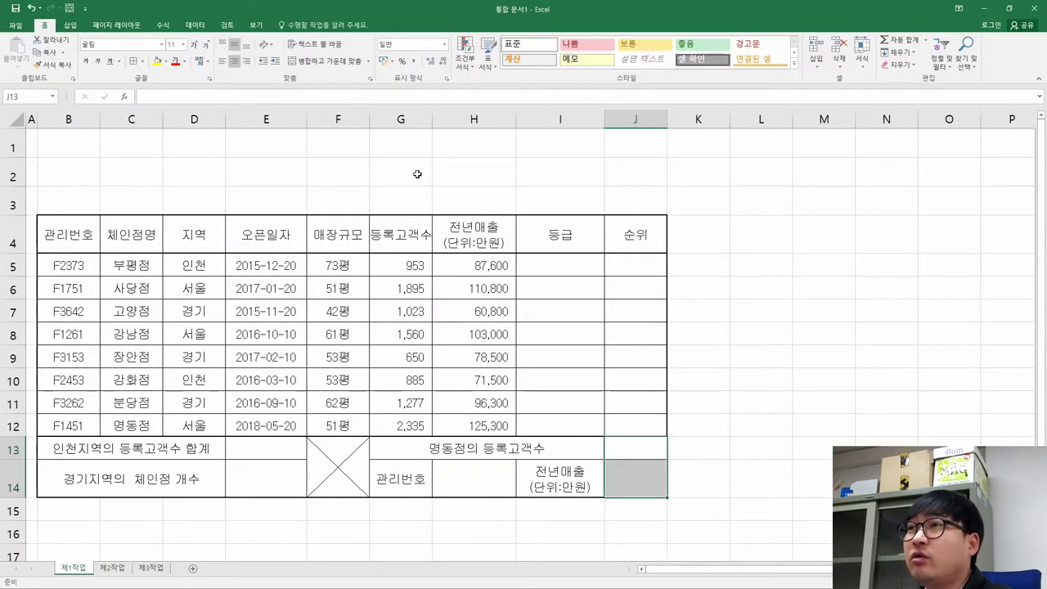
pyautogui.click(419, 61)
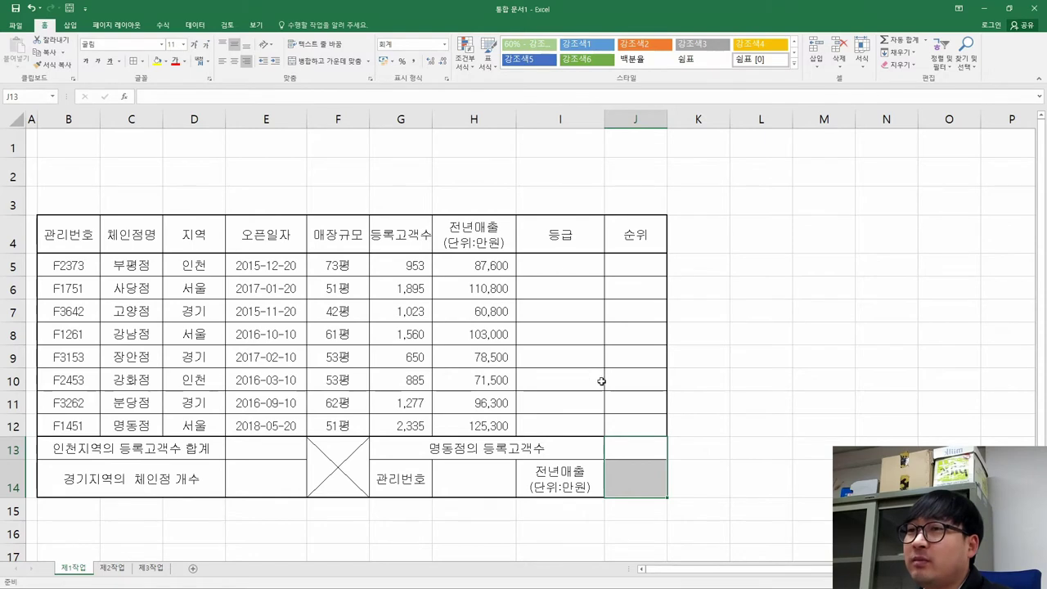
pyautogui.click(627, 443)
pyautogui.click(285, 450)
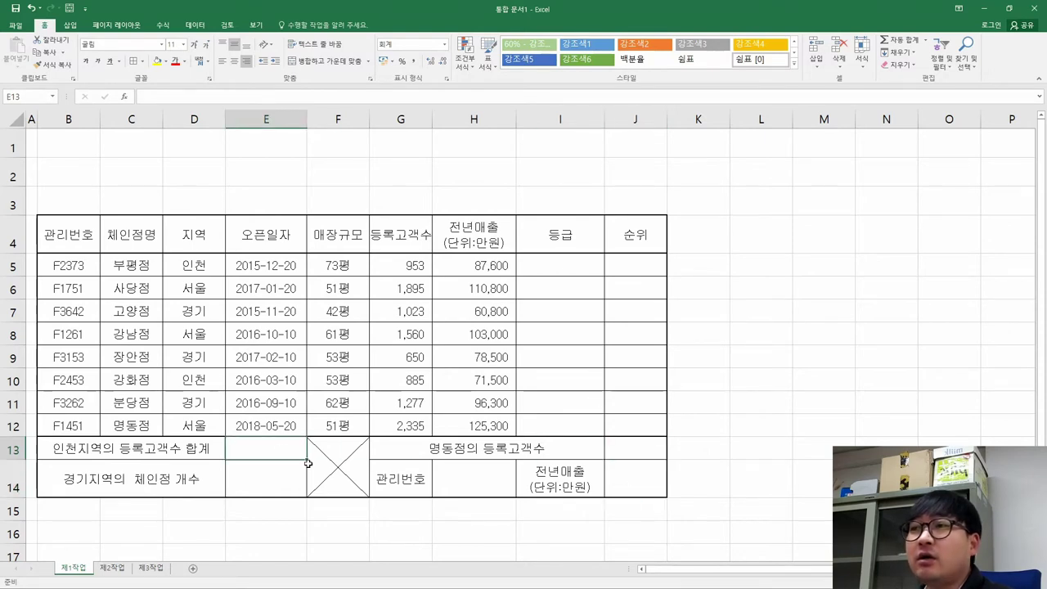
pyautogui.click(621, 380)
pyautogui.moveTo(556, 264); pyautogui.dragTo(568, 419)
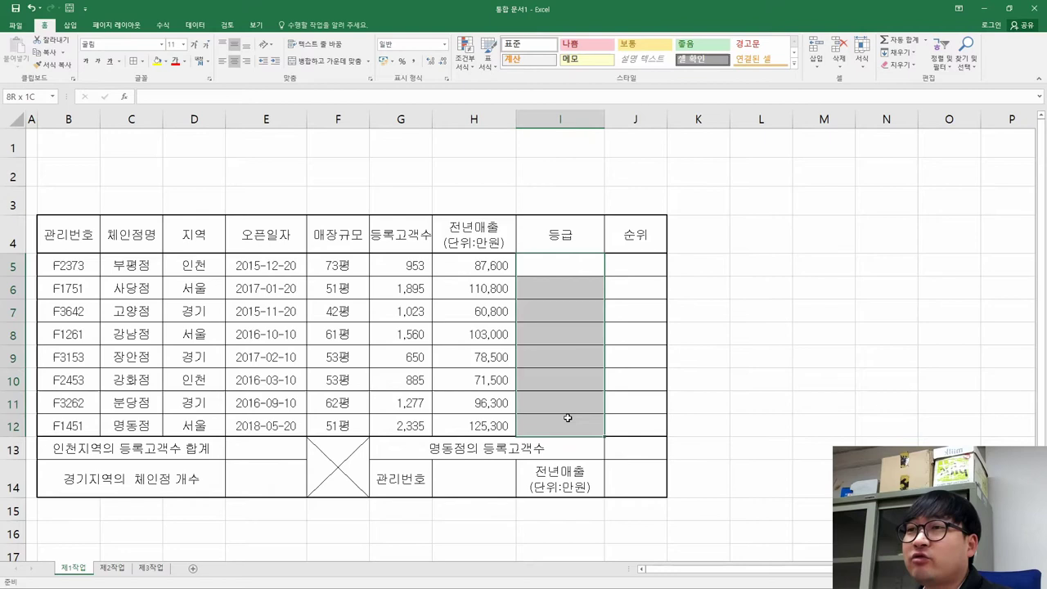
pyautogui.click(253, 462)
pyautogui.click(404, 356)
pyautogui.moveTo(552, 263); pyautogui.dragTo(385, 421)
pyautogui.click(238, 313)
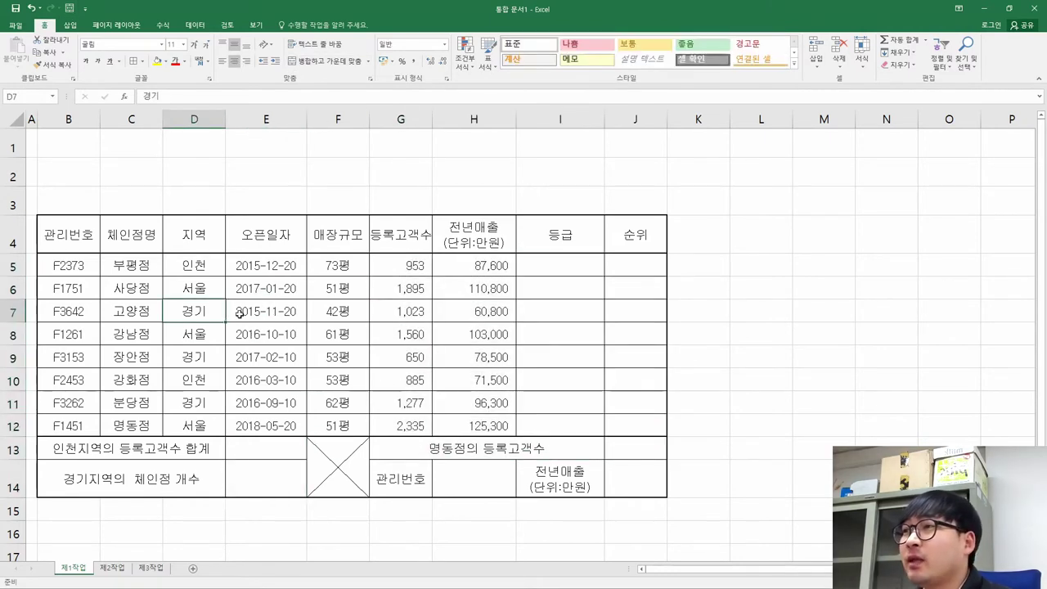
# In the PDF, strike through the alignment condition from 정렬은 숫자 및 회계 서식은 to 작성하며.
pyautogui.hotkey('alt', 'Tab')
pyautogui.scroll(-1, 535, 445)
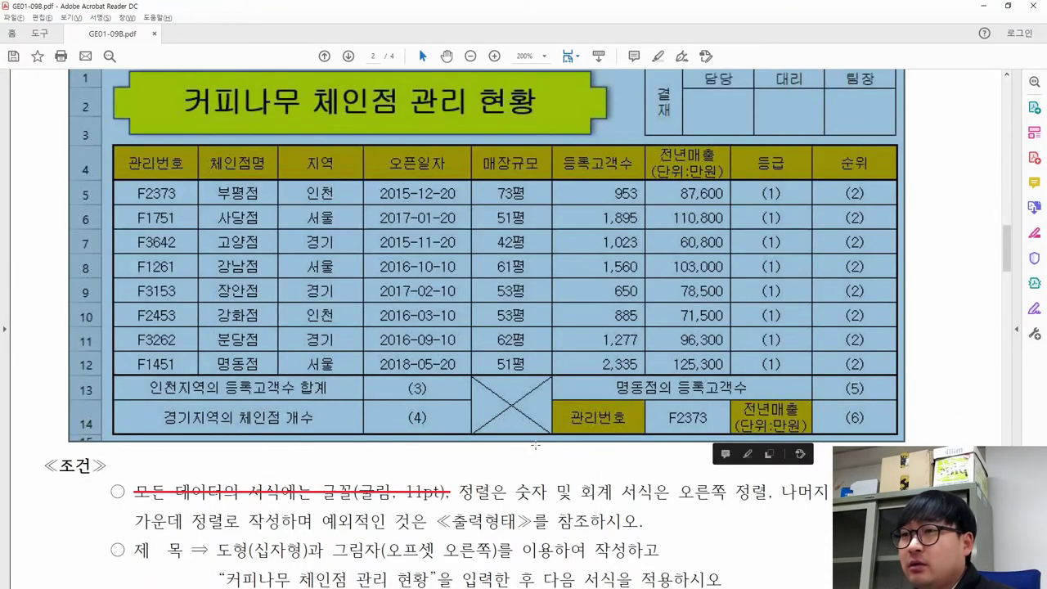
pyautogui.moveTo(458, 490); pyautogui.dragTo(320, 523)
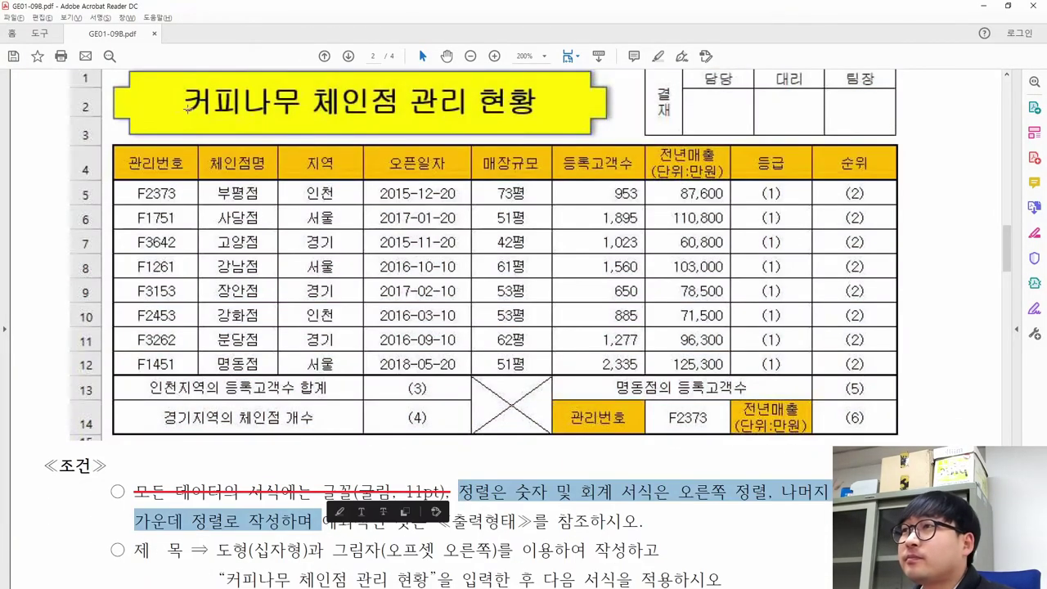
pyautogui.click(383, 511)
pyautogui.scroll(-2, 567, 449)
pyautogui.scroll(-1, 566, 448)
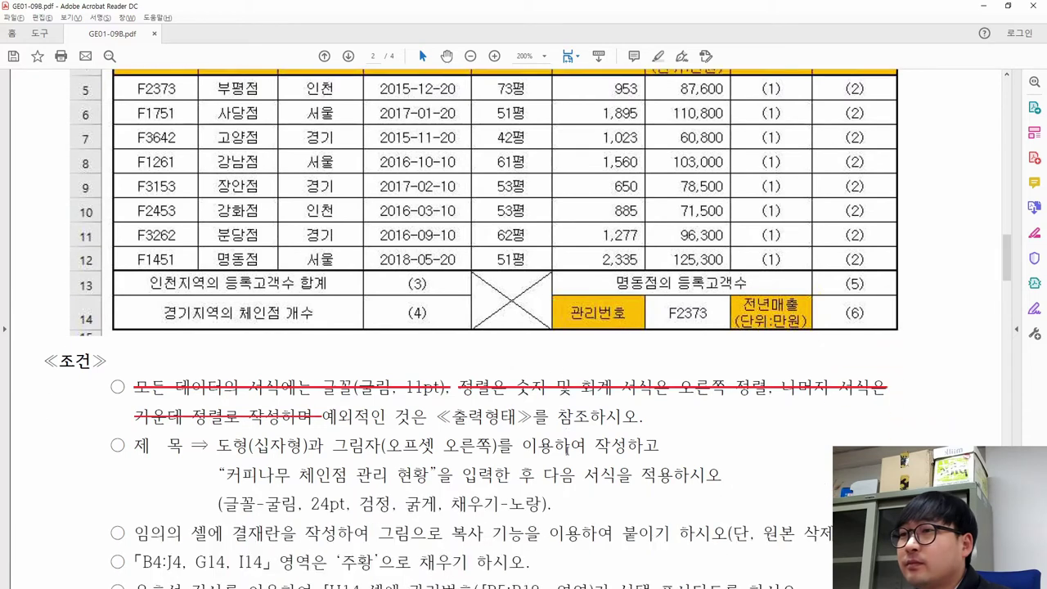
# Read the remaining clause 예외적인 것은 ≪출력형태≫를 참조하시오 and compare it with the PDF's sample table.
pyautogui.moveTo(323, 417); pyautogui.dragTo(678, 419)
pyautogui.scroll(2, 447, 196)
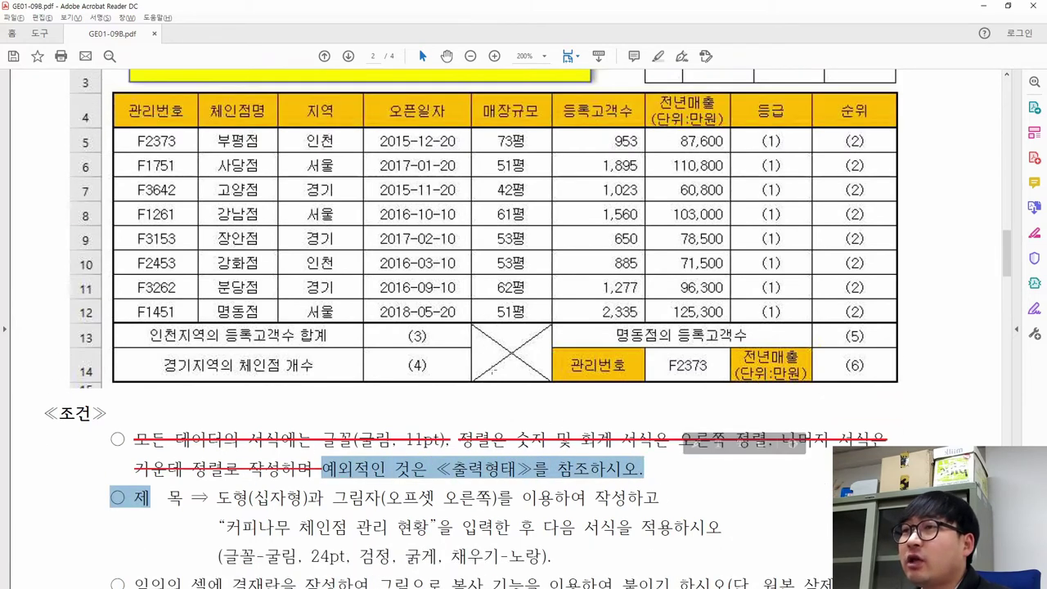
pyautogui.click(357, 464)
pyautogui.scroll(2, 340, 253)
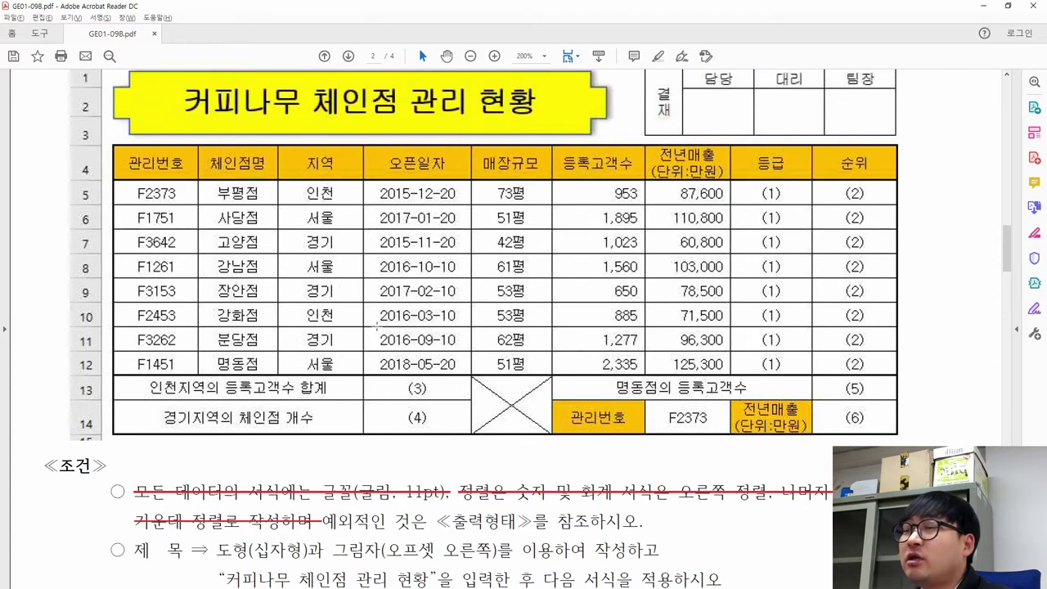
pyautogui.scroll(-3, 430, 388)
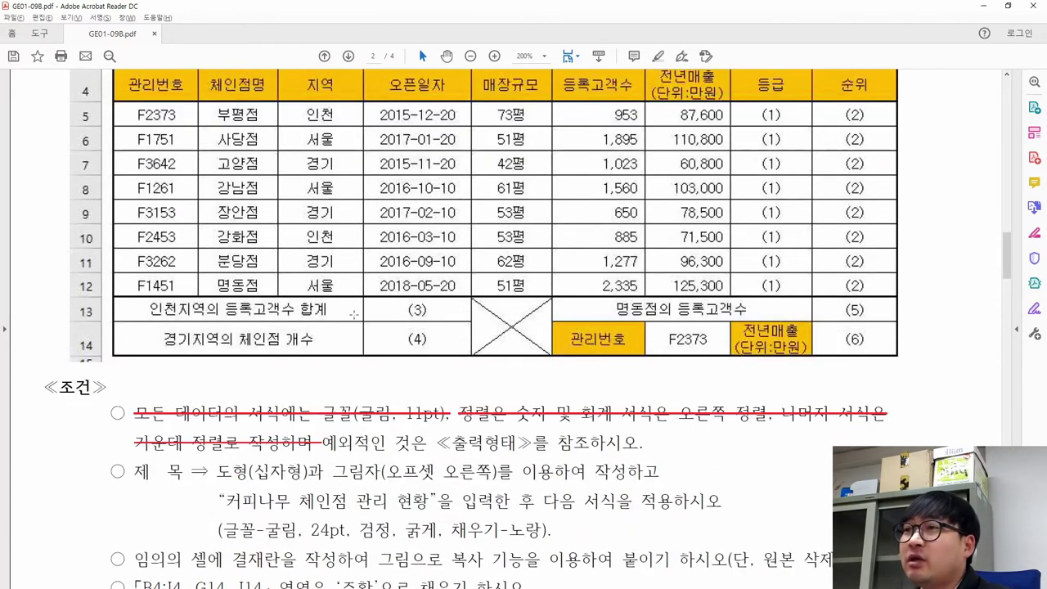
pyautogui.click(319, 442)
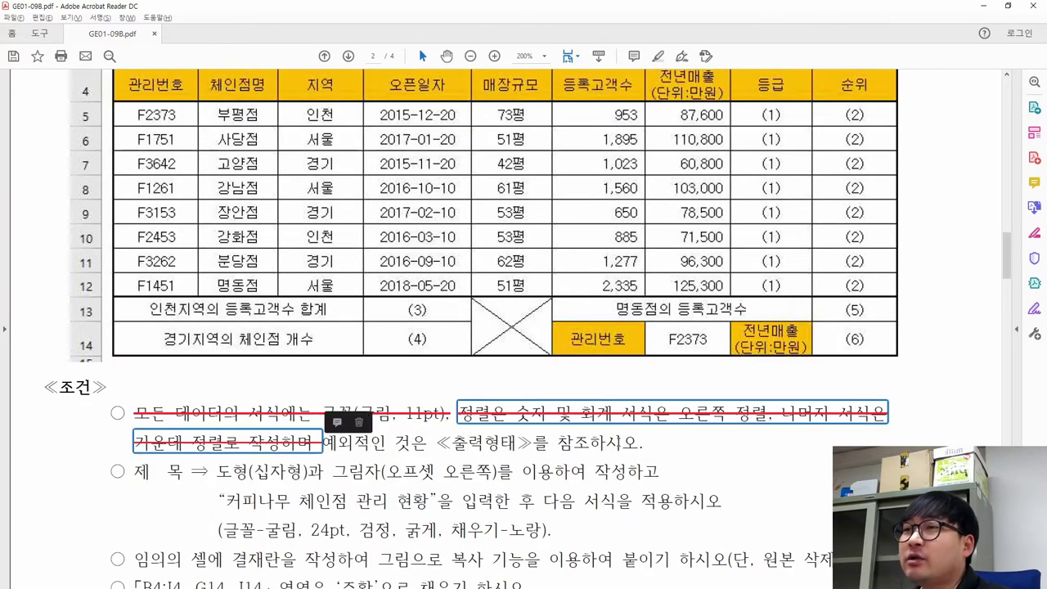
pyautogui.click(609, 444)
pyautogui.moveTo(644, 443); pyautogui.dragTo(439, 386)
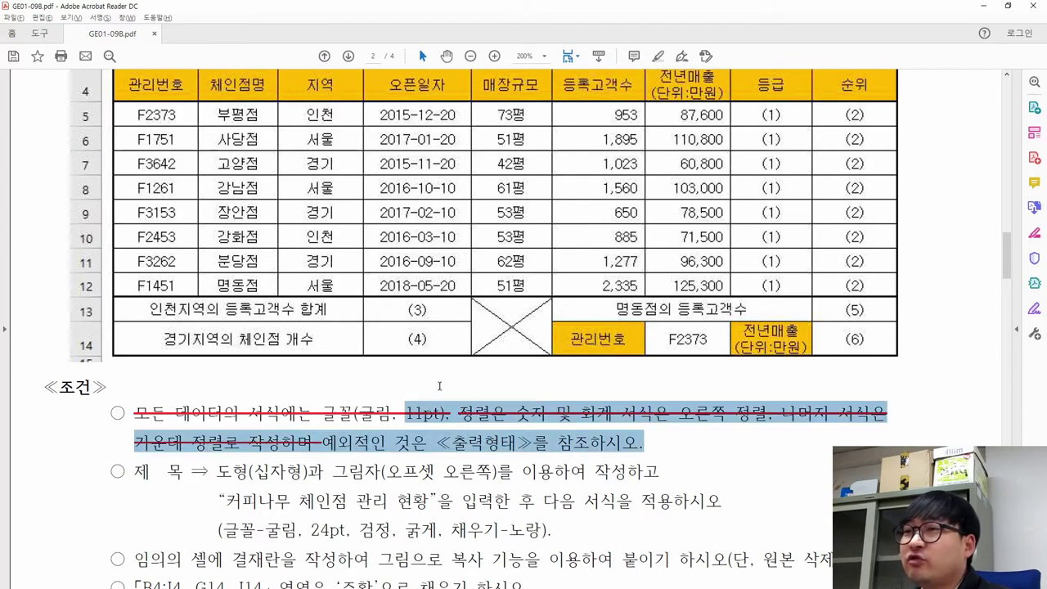
pyautogui.click(285, 471)
pyautogui.scroll(-1, 286, 471)
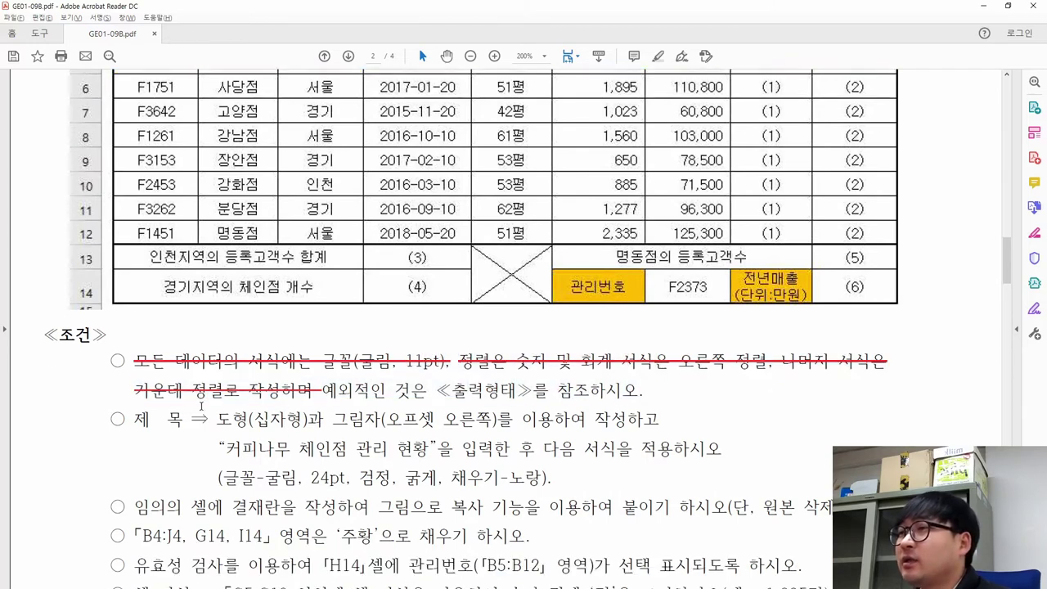
# Examine the title condition and the title shape in the PDF's sample output, including the required 도형(십자형).
pyautogui.moveTo(133, 416); pyautogui.dragTo(201, 390)
pyautogui.scroll(4, 145, 215)
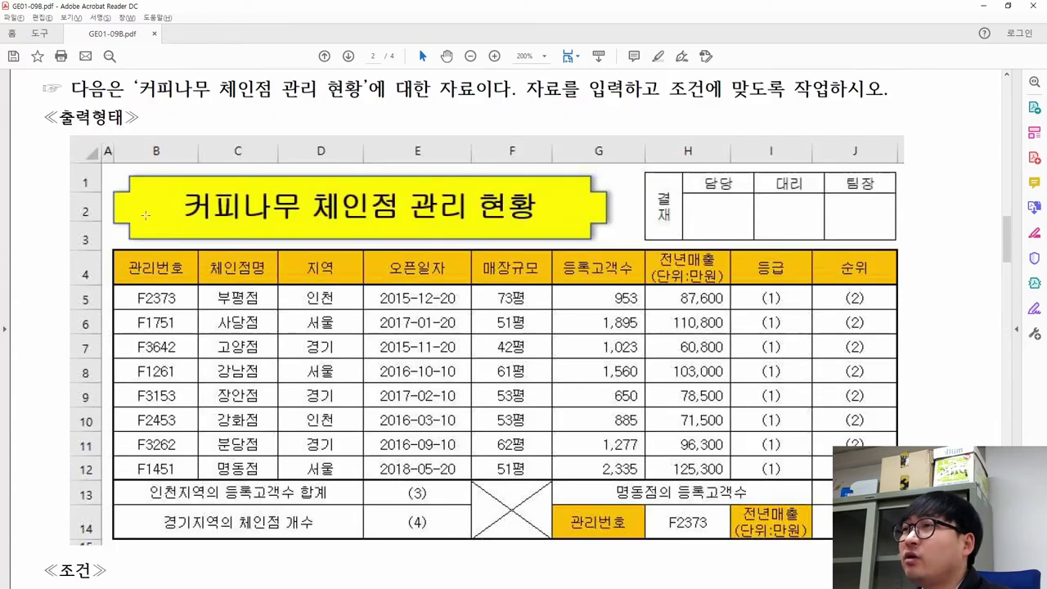
pyautogui.moveTo(133, 181); pyautogui.dragTo(621, 250)
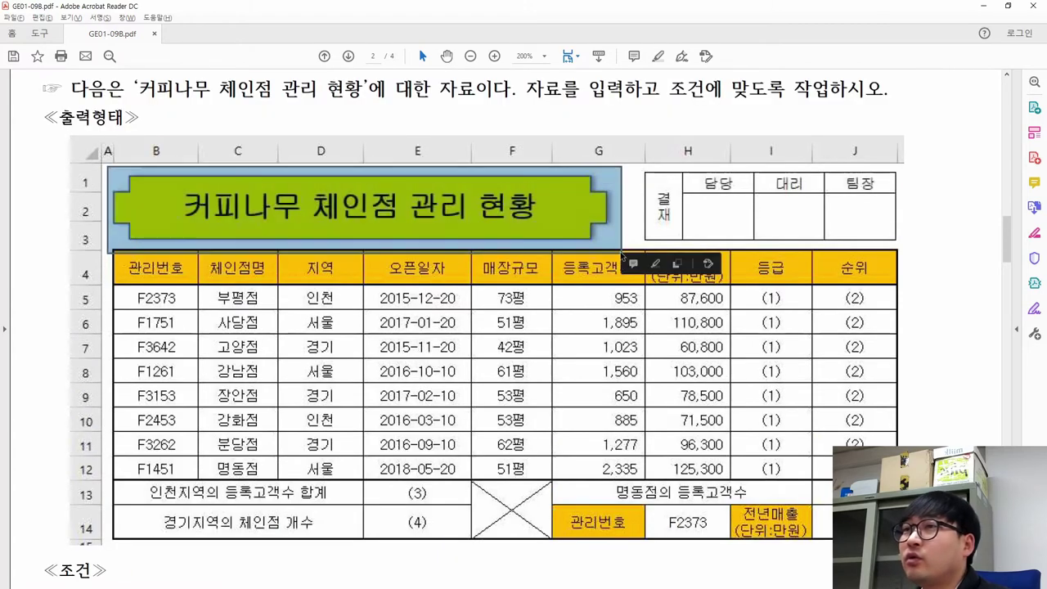
pyautogui.click(351, 247)
pyautogui.scroll(-5, 321, 336)
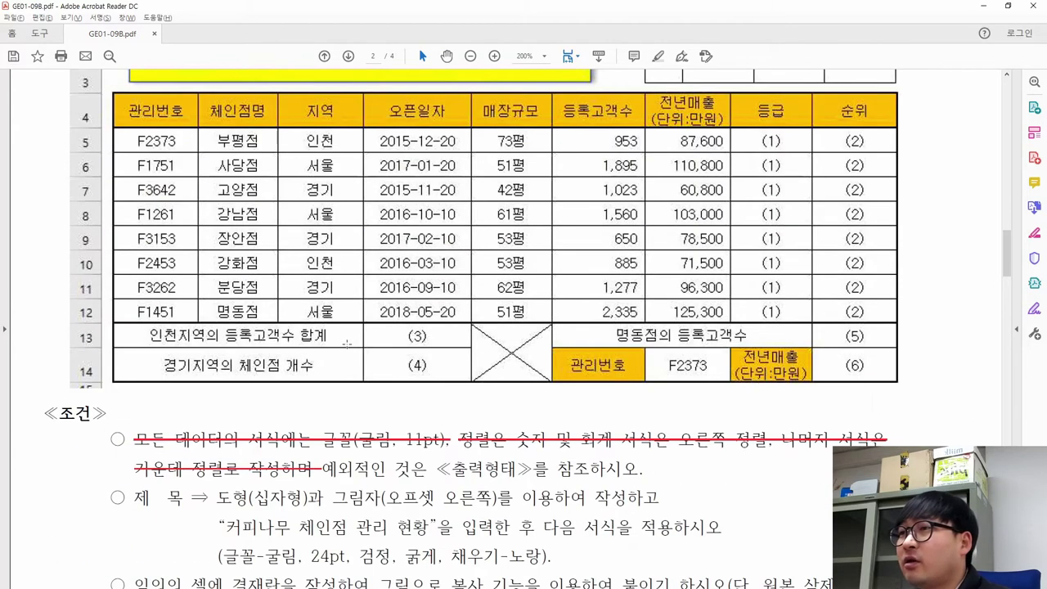
pyautogui.moveTo(216, 341); pyautogui.dragTo(309, 346)
# In Excel, draw a cross shape (십자형) about 6.15 cm high and 13.81 cm wide, starting in column B of row 1.
pyautogui.hotkey('alt', 'Tab')
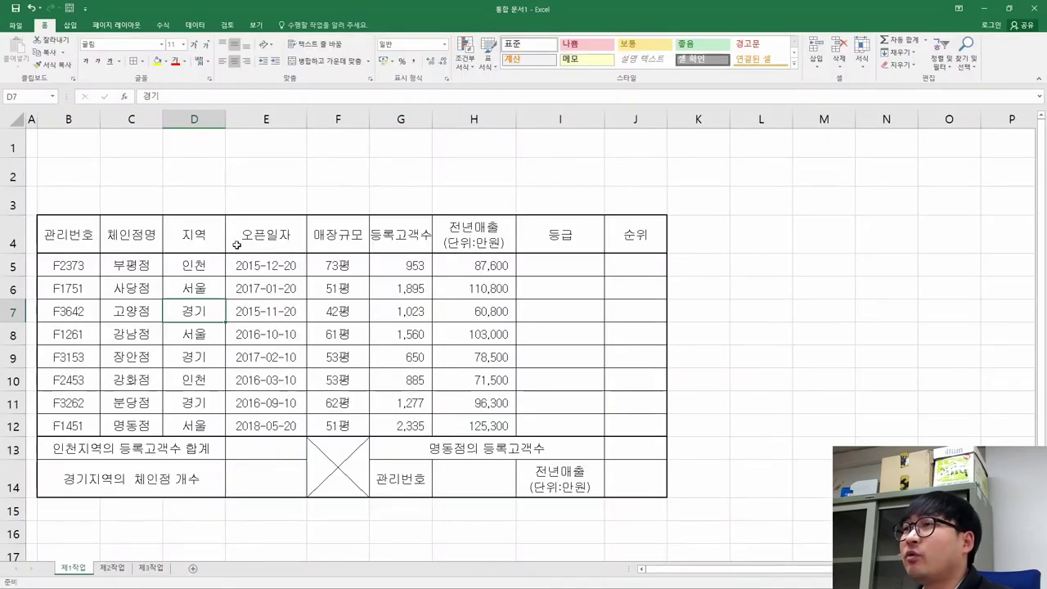
pyautogui.click(71, 25)
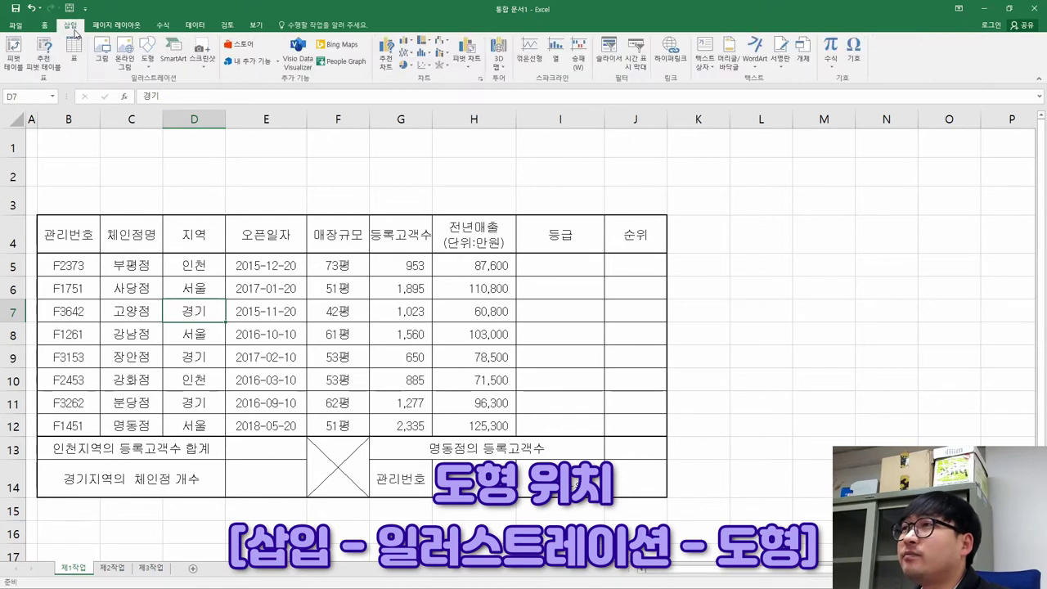
pyautogui.click(148, 65)
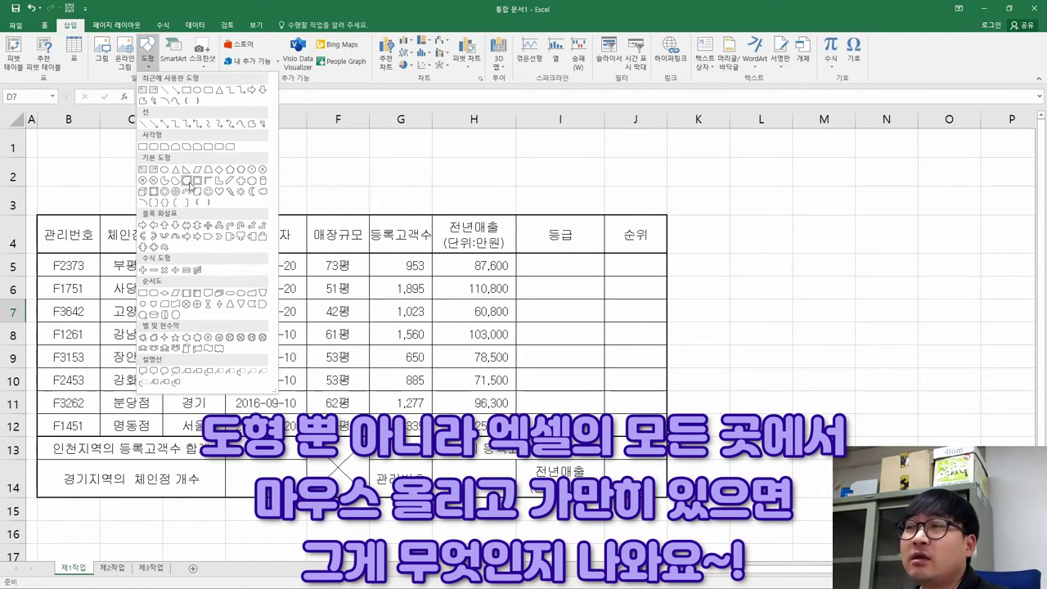
pyautogui.click(241, 181)
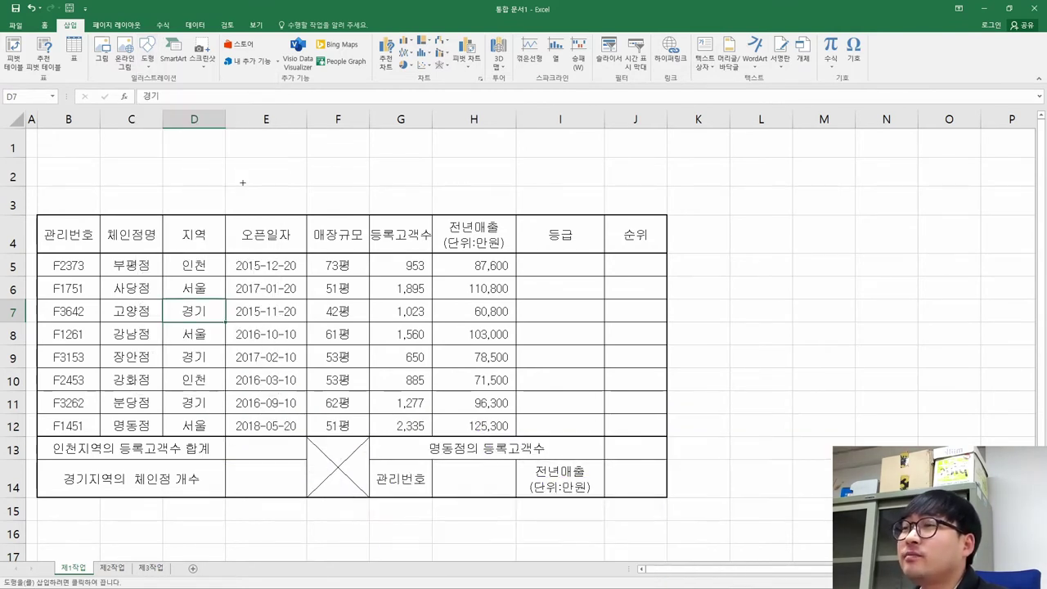
pyautogui.moveTo(43, 138)
pyautogui.mouseDown()
pyautogui.moveTo(150, 174)
pyautogui.moveTo(218, 175)
pyautogui.moveTo(438, 283)
pyautogui.moveTo(499, 341)
pyautogui.mouseUp()
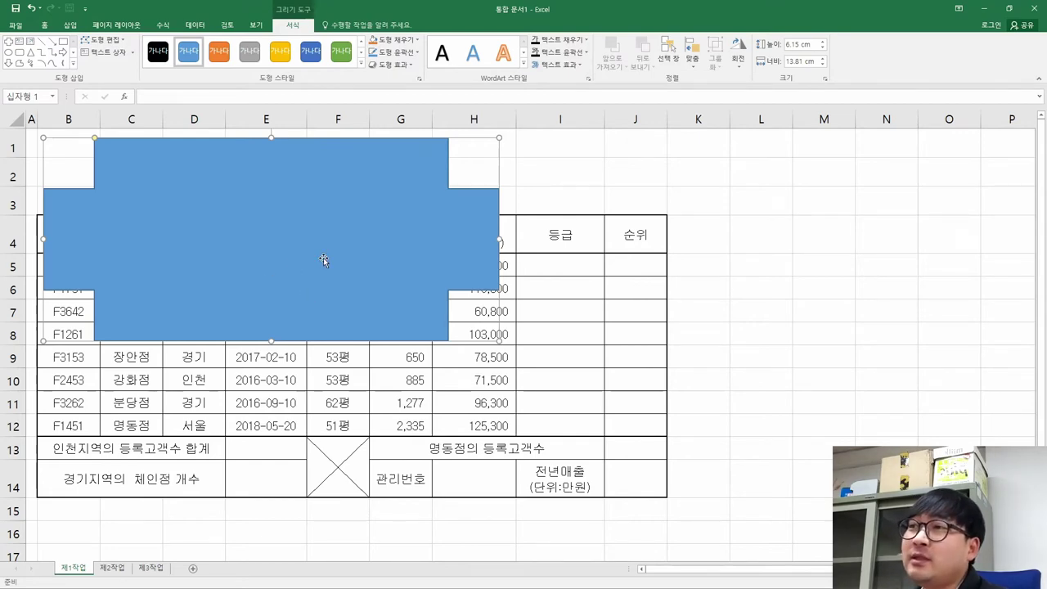
# In the PDF, strike through the text 도형(십자형) in the title condition.
pyautogui.hotkey('alt', 'Tab')
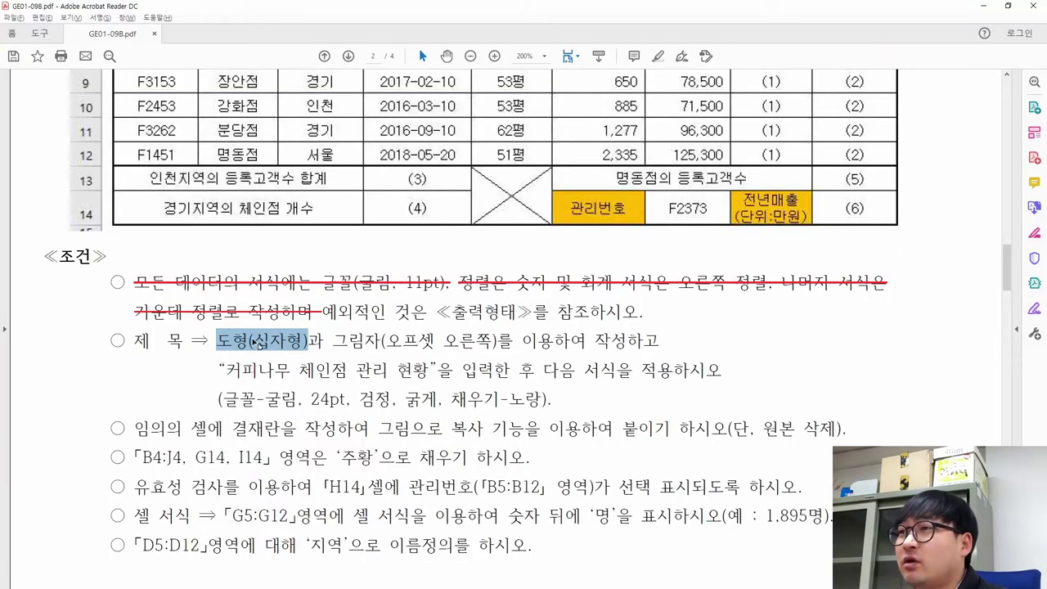
pyautogui.rightClick(259, 343)
pyautogui.click(306, 391)
# Read the PDF's 그림자(오프셋 오른쪽) requirement and apply the outer offset-right shadow to the cross shape in Excel.
pyautogui.moveTo(332, 342); pyautogui.dragTo(503, 347)
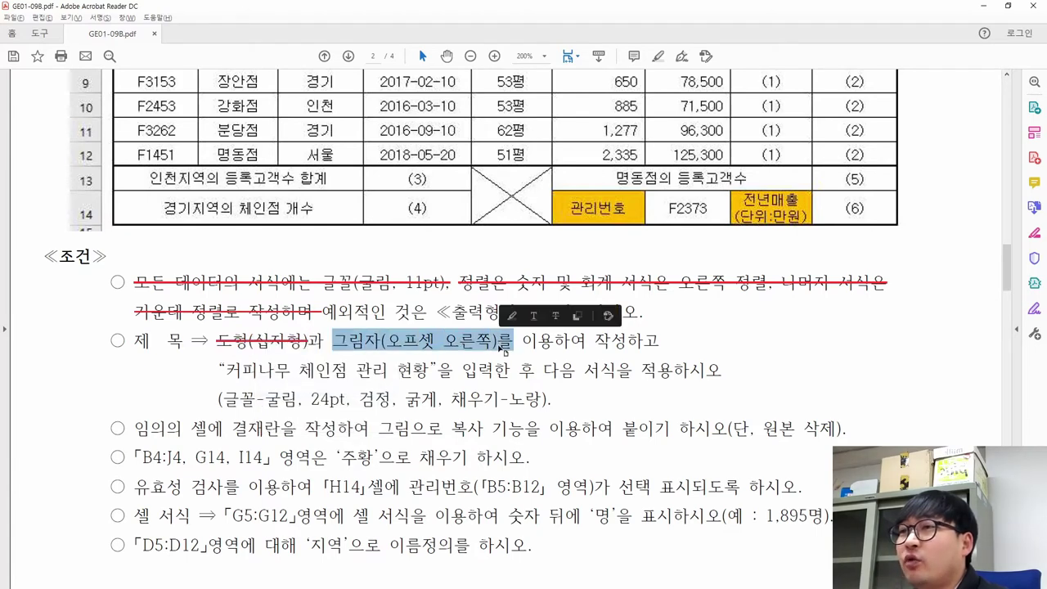
pyautogui.hotkey('alt', 'Tab')
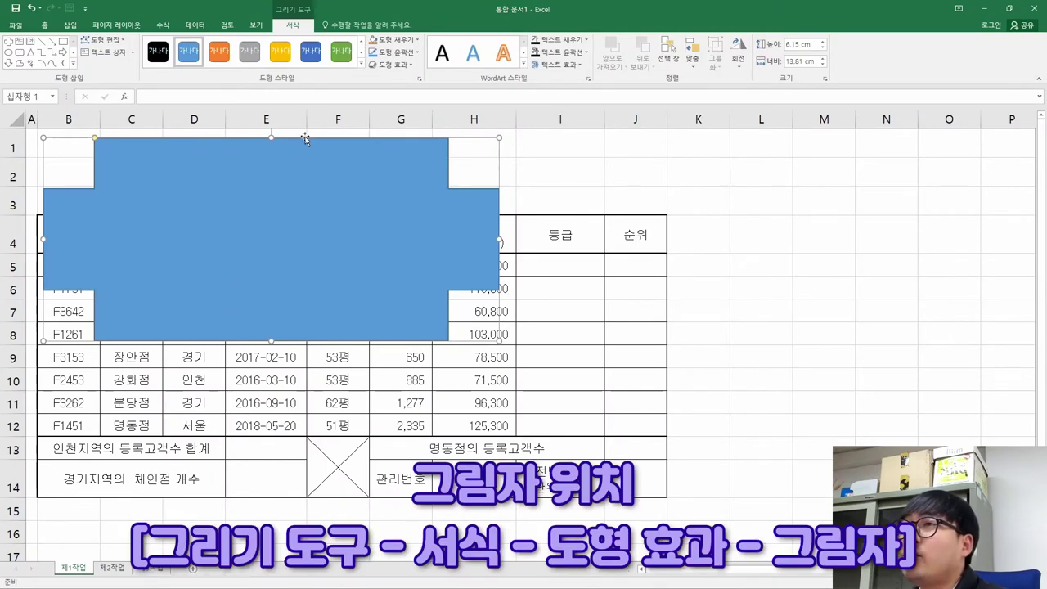
pyautogui.click(389, 71)
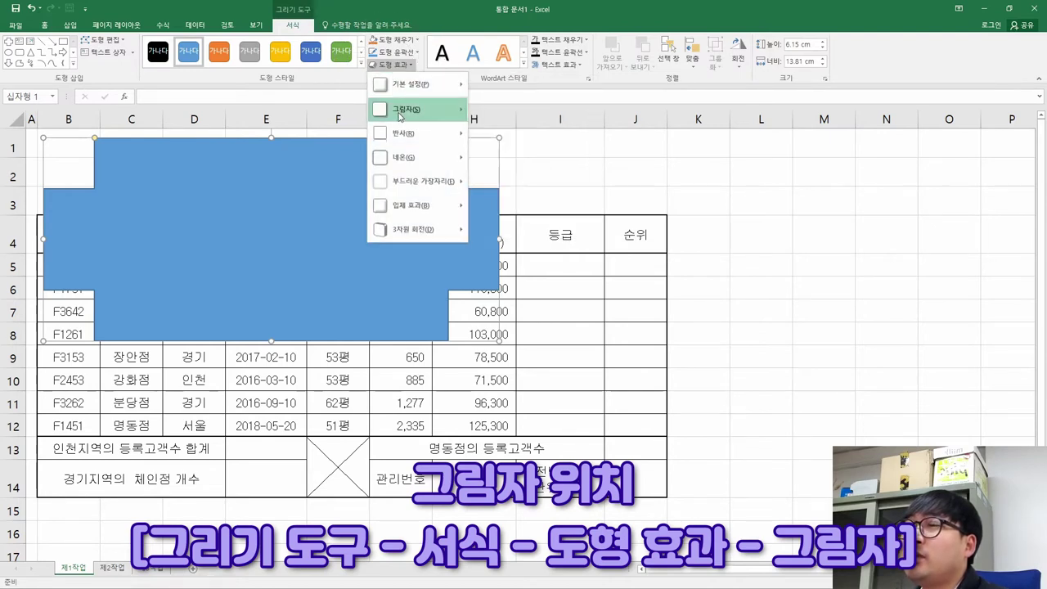
pyautogui.moveTo(399, 112)
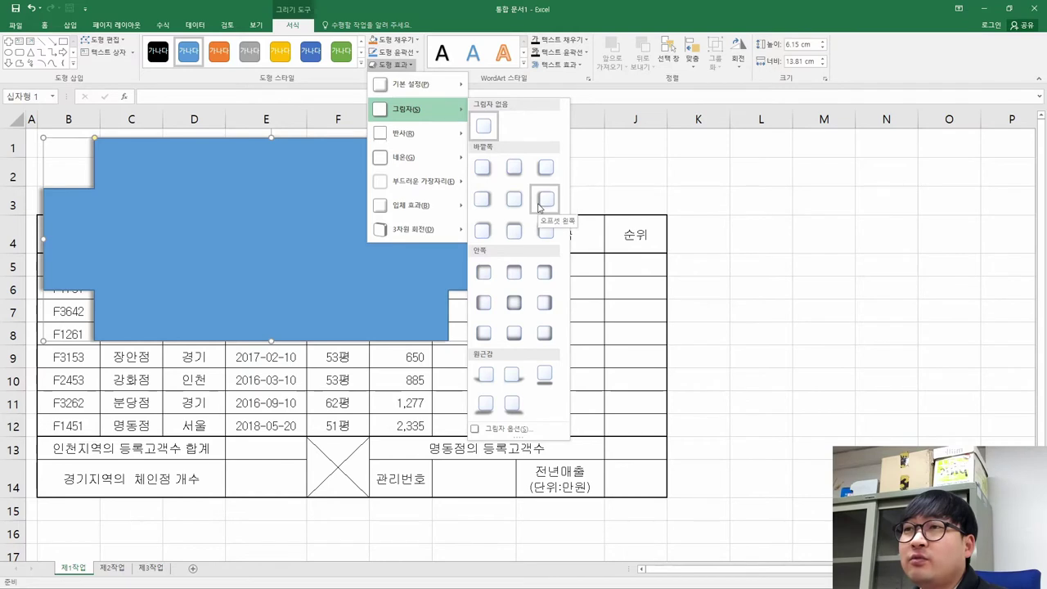
pyautogui.click(488, 204)
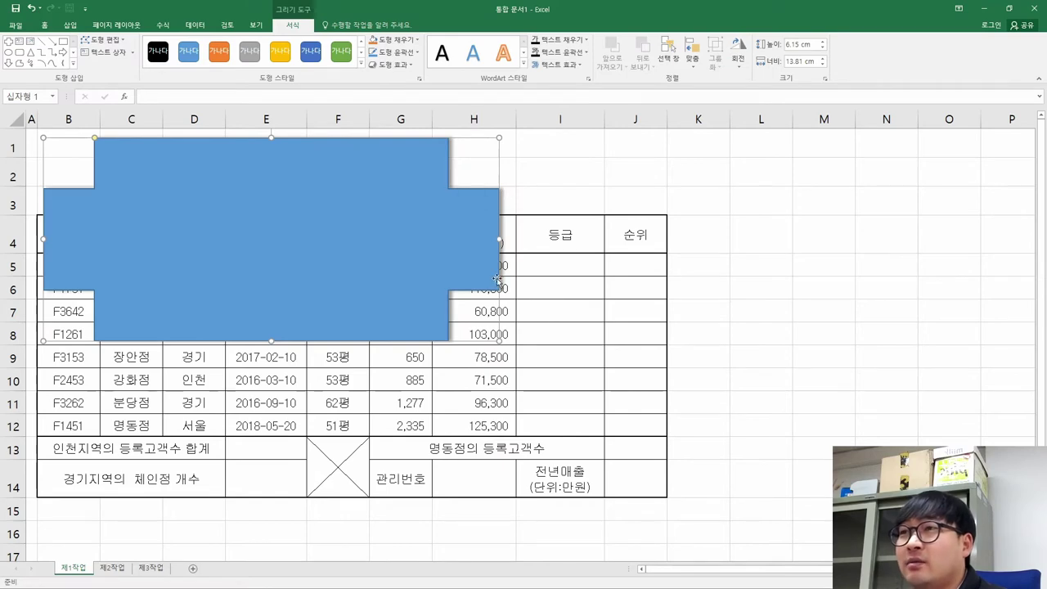
# In the PDF, strike through the 그림자(오프셋 오른쪽) requirement and copy the title text 커피나무 체인점 관리 현황.
pyautogui.hotkey('alt', 'Tab')
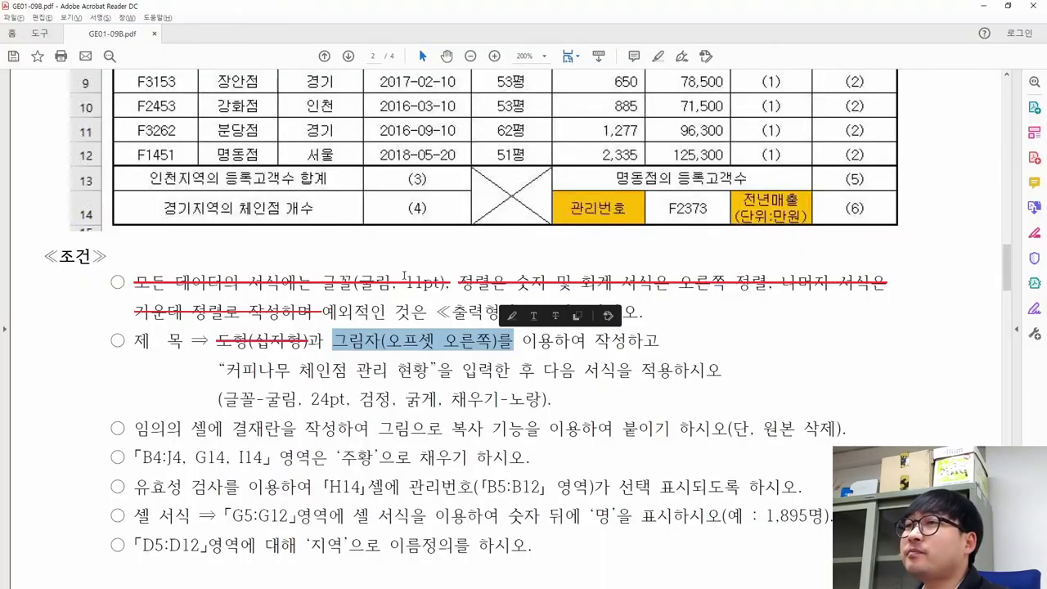
pyautogui.click(555, 316)
pyautogui.moveTo(225, 369); pyautogui.dragTo(428, 371)
pyautogui.hotkey('ctrl', 'c')
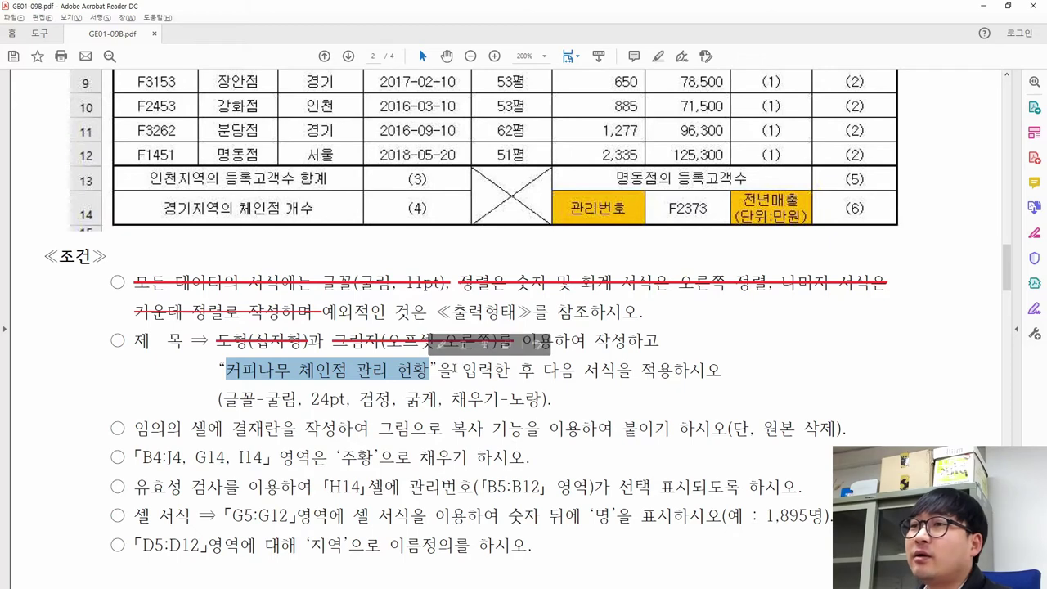
# In Excel, enter the copied title 커피나무 체인점 관리 현황 as the cross shape's text, replacing any trial text.
pyautogui.hotkey('alt', 'Tab')
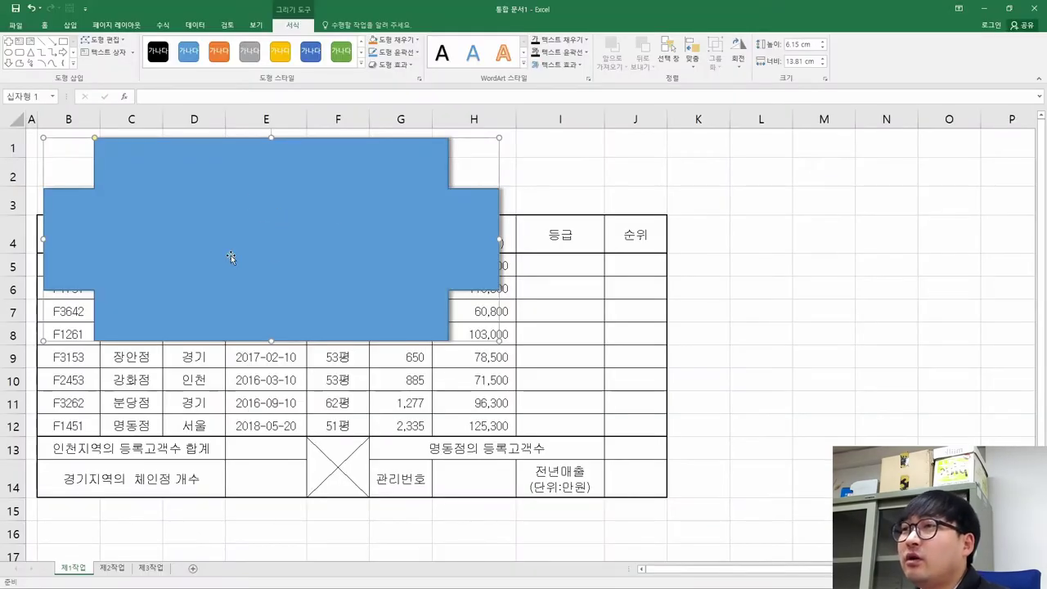
pyautogui.rightClick(301, 222)
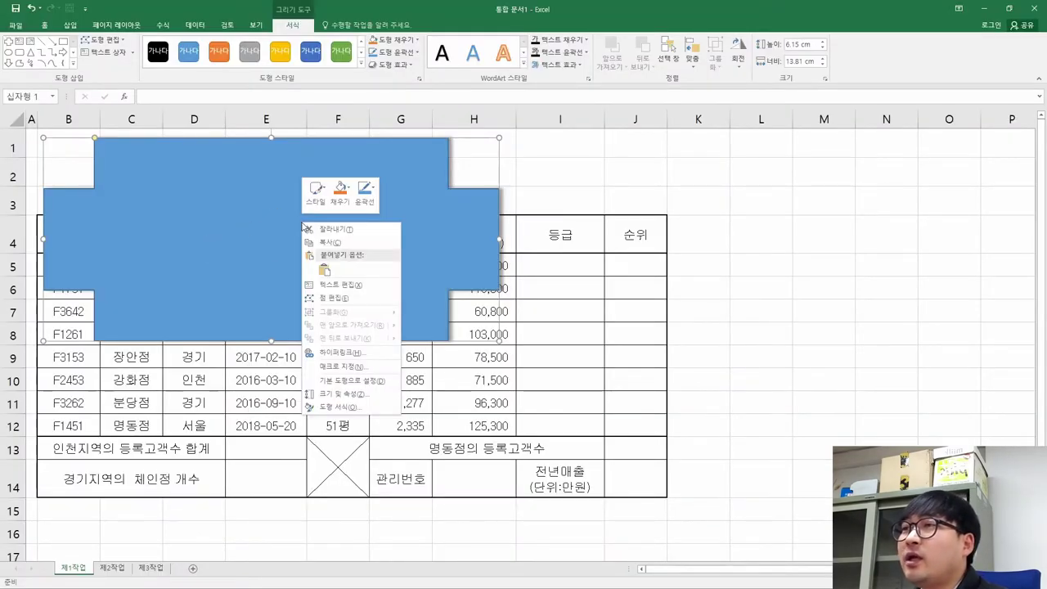
pyautogui.click(358, 284)
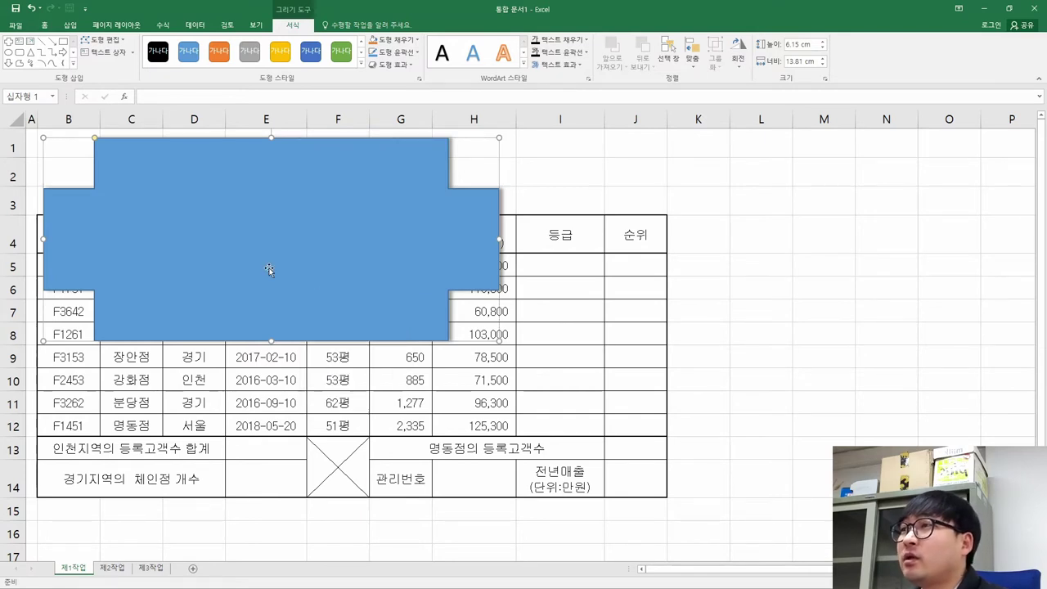
pyautogui.click(53, 213)
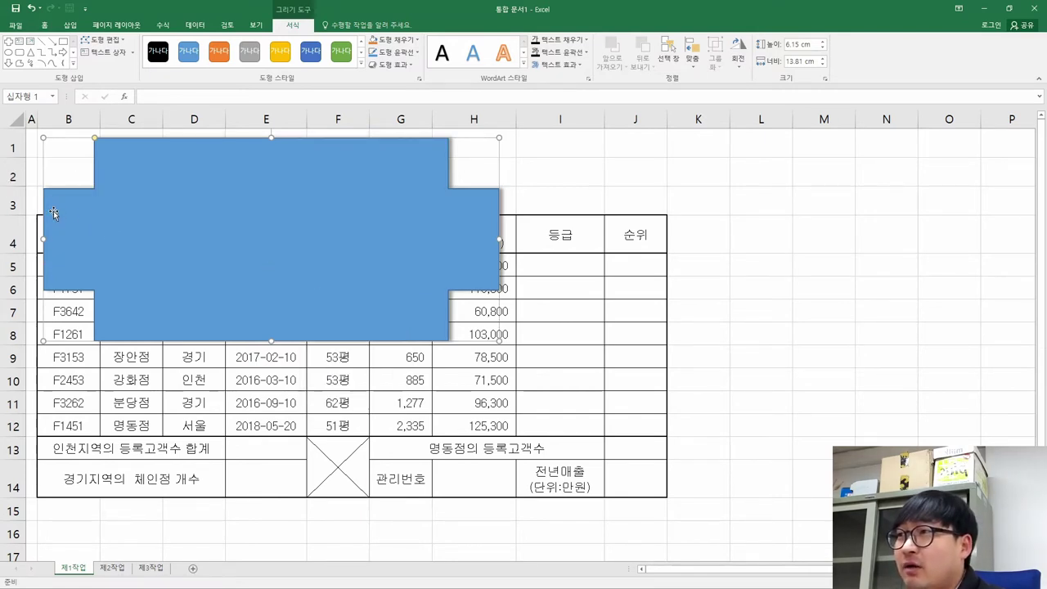
pyautogui.write('ㄴㅇㄹㄴㅇ러ㅇㄴ러ㅍㅇ러ㅇㄹㄹ')
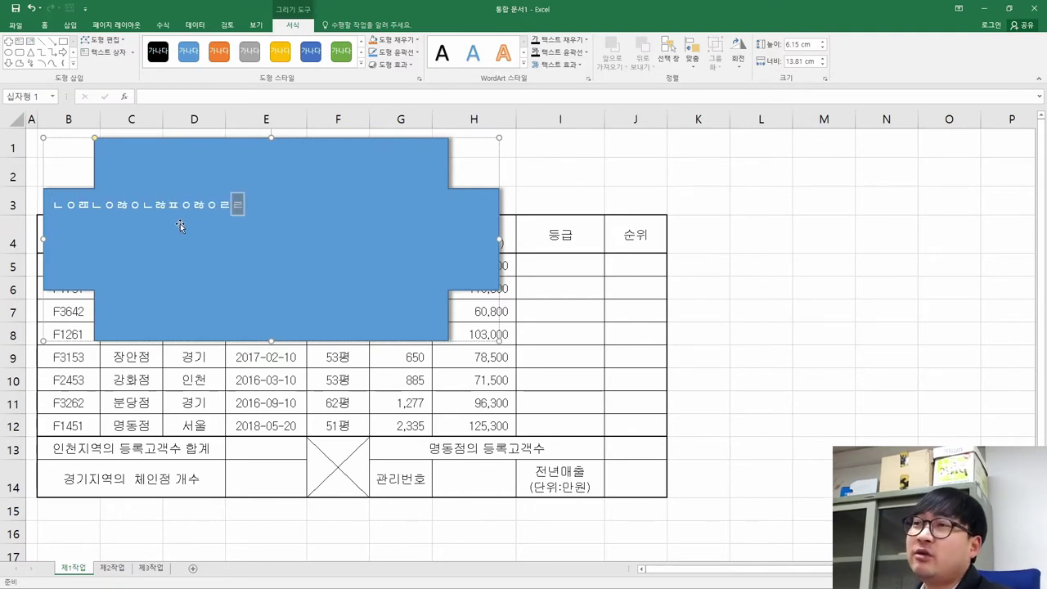
pyautogui.hotkey('ctrl', 'a')
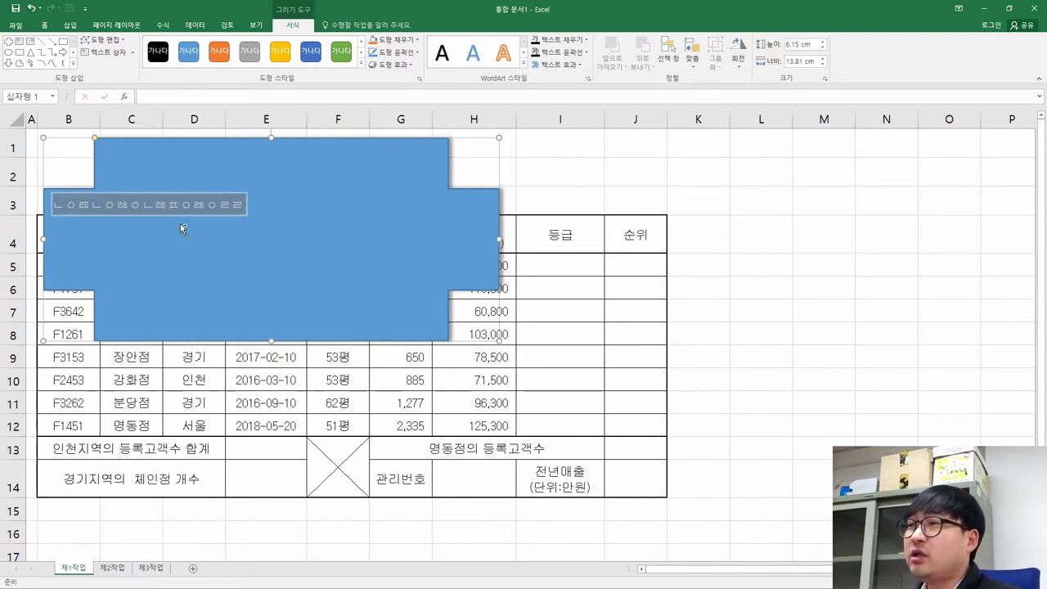
pyautogui.hotkey('ctrl', 'v')
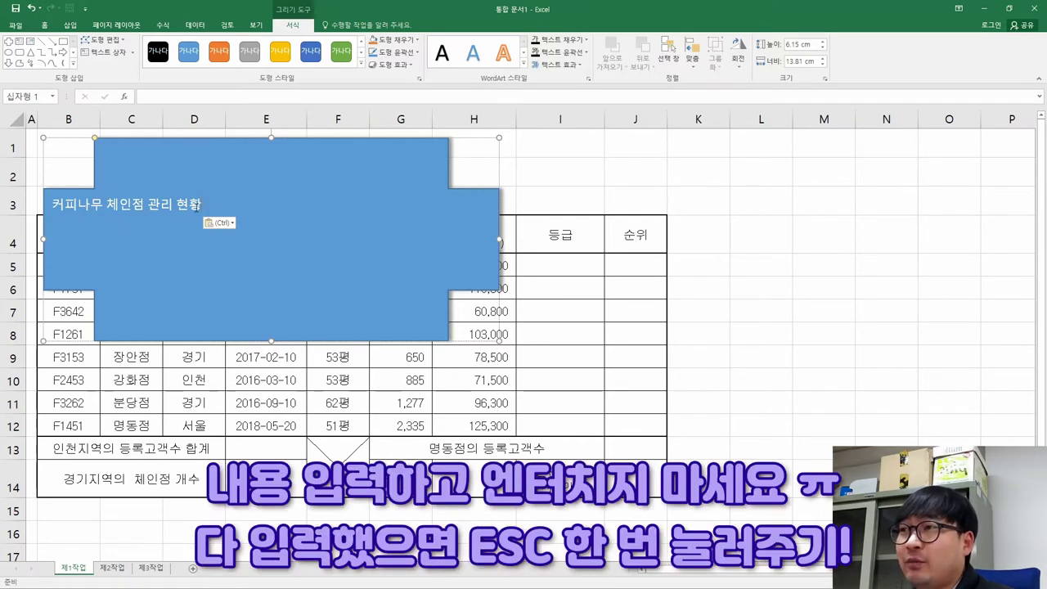
pyautogui.press('Escape')
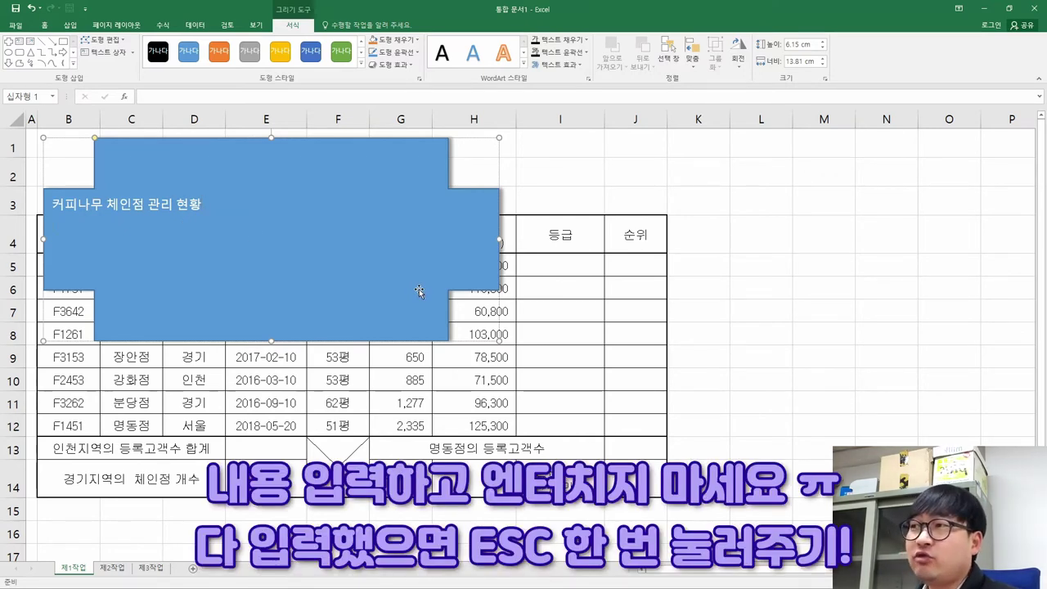
pyautogui.click(59, 224)
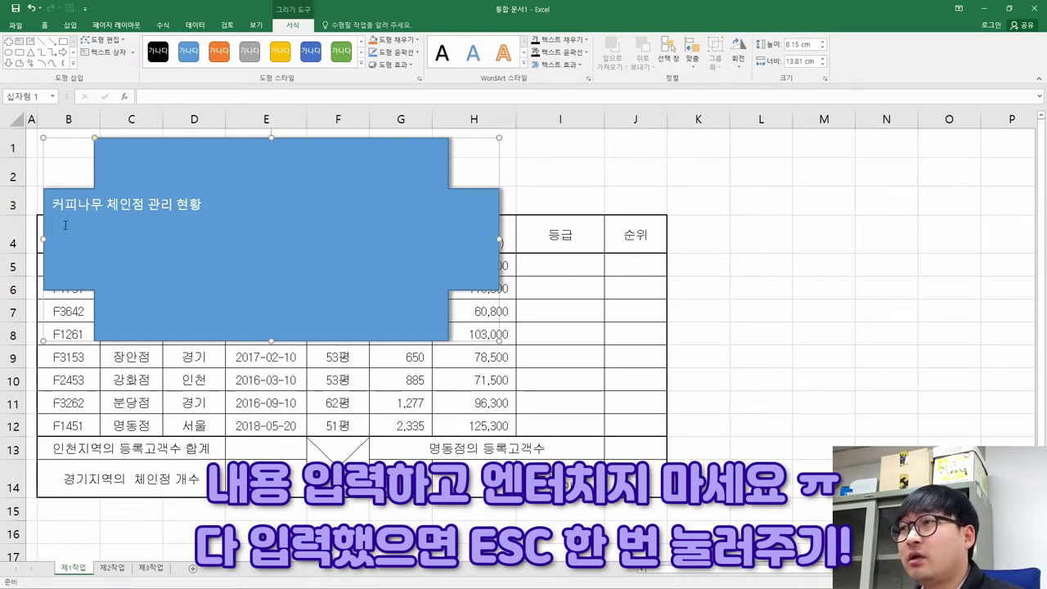
pyautogui.click(211, 216)
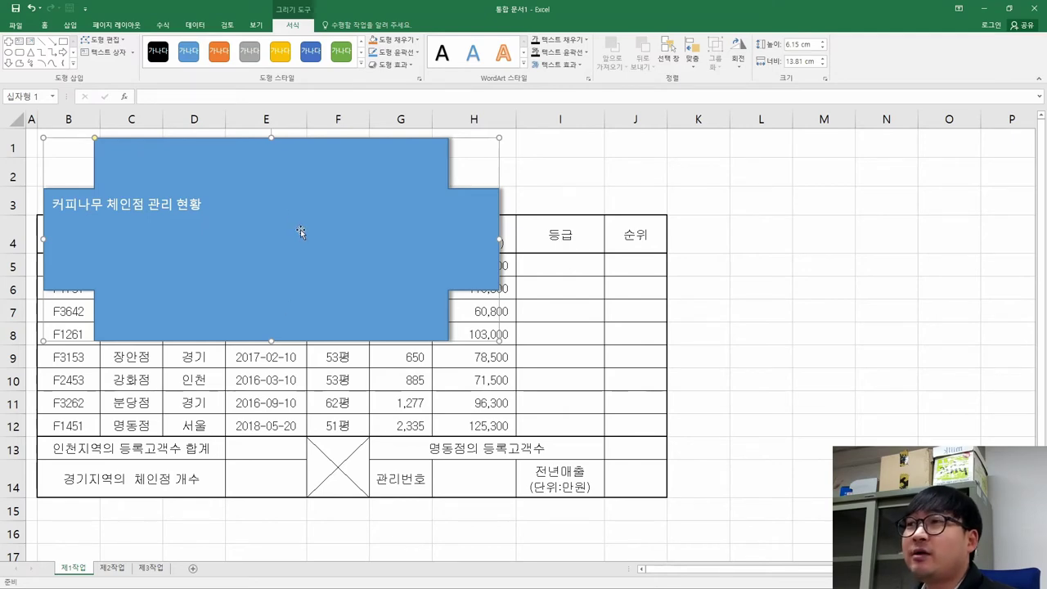
# In the PDF, strike through the title text 커피나무 체인점 관리 현황, read the font condition that follows it, and return to Excel.
pyautogui.hotkey('alt', 'Tab')
pyautogui.rightClick(403, 374)
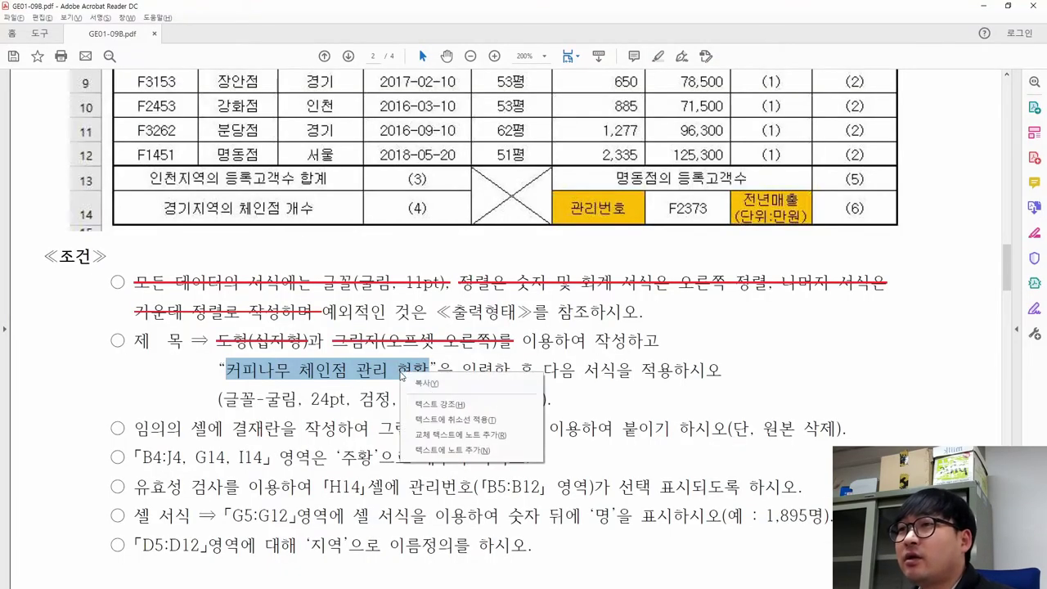
pyautogui.click(446, 420)
pyautogui.moveTo(543, 370); pyautogui.dragTo(721, 370)
pyautogui.moveTo(223, 398); pyautogui.dragTo(297, 399)
pyautogui.hotkey('alt', 'Tab')
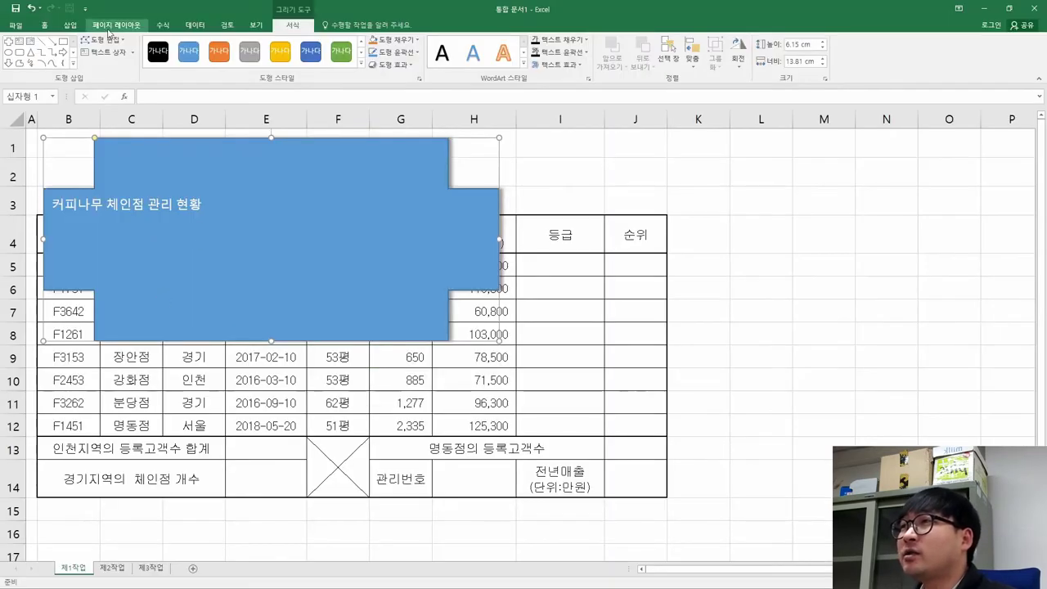
# Set the cross shape's title text to the 굴림 font at 24 pt, following the title condition in the exam PDF.
pyautogui.click(45, 30)
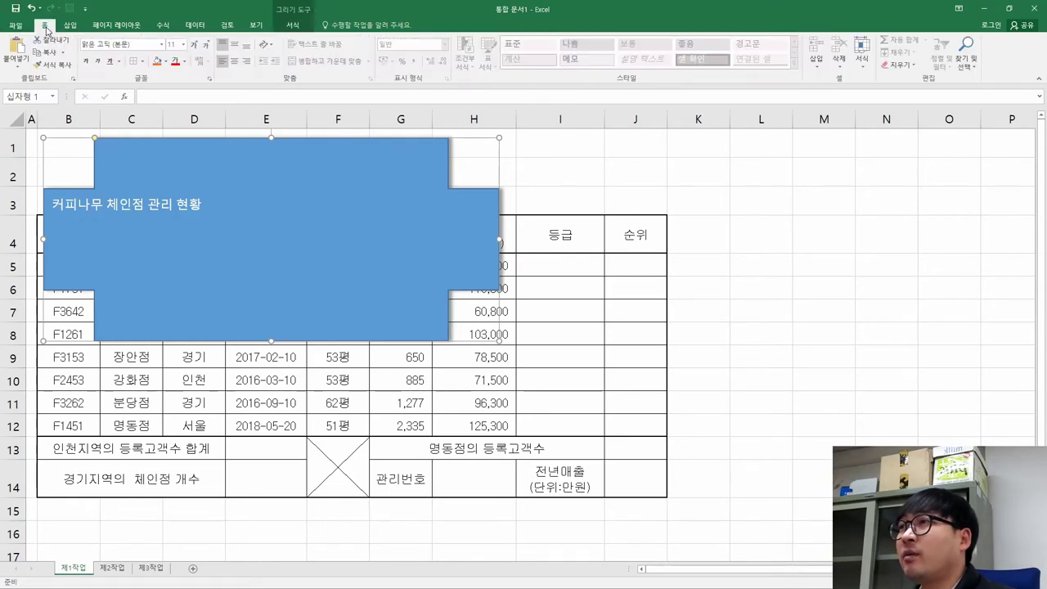
pyautogui.click(94, 44)
pyautogui.write('굴리')
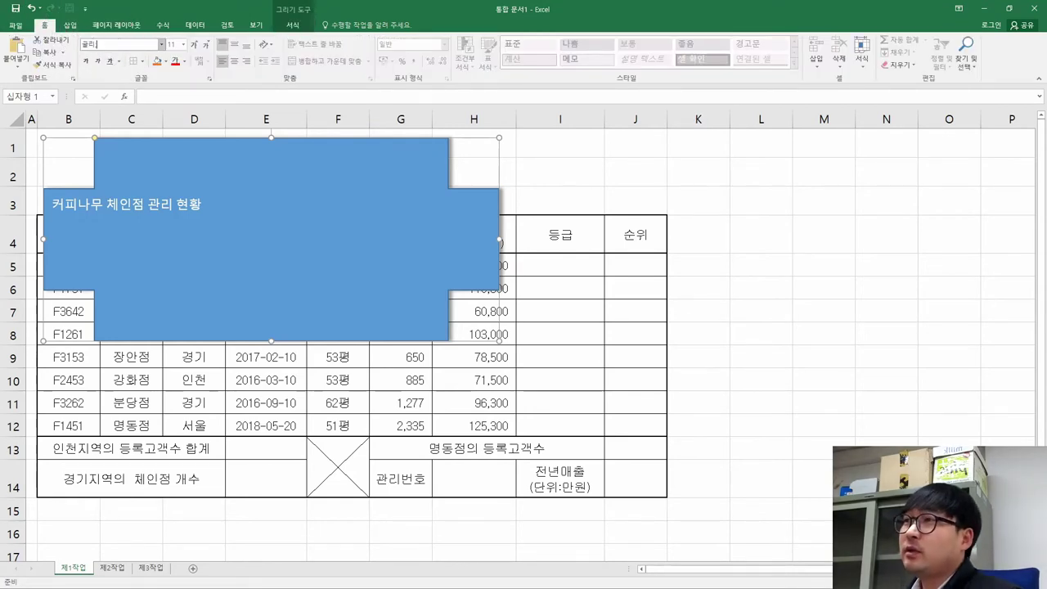
pyautogui.write('림')
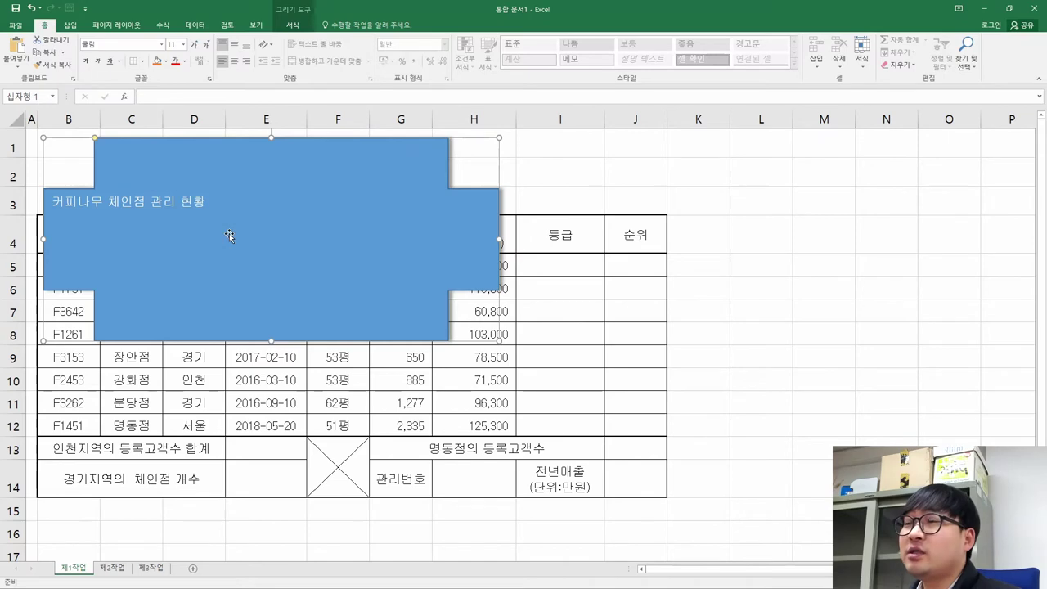
pyautogui.hotkey('alt', 'Tab')
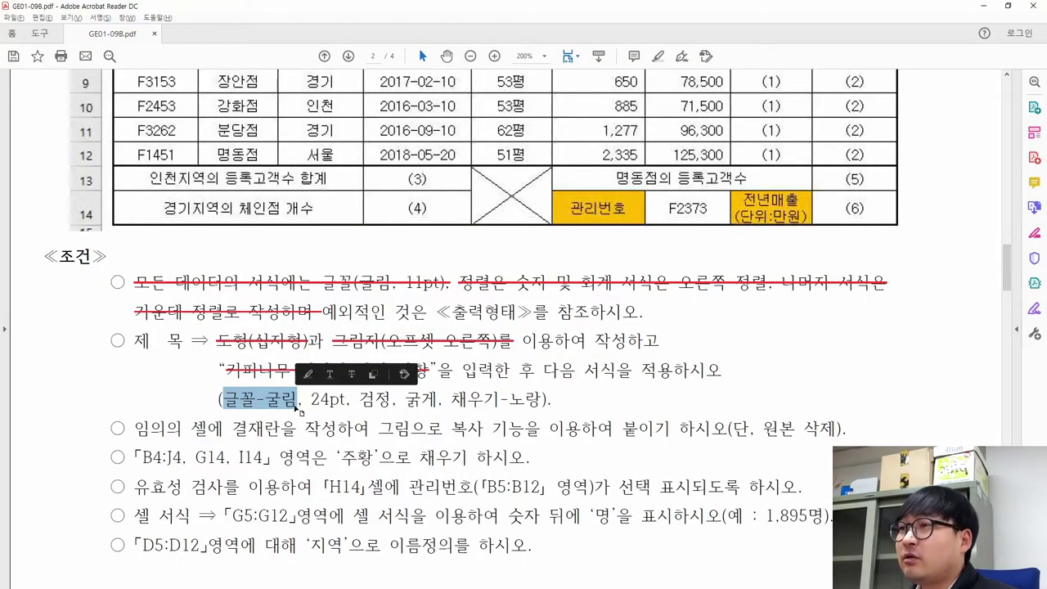
pyautogui.moveTo(311, 399); pyautogui.dragTo(340, 400)
pyautogui.hotkey('alt', 'Tab')
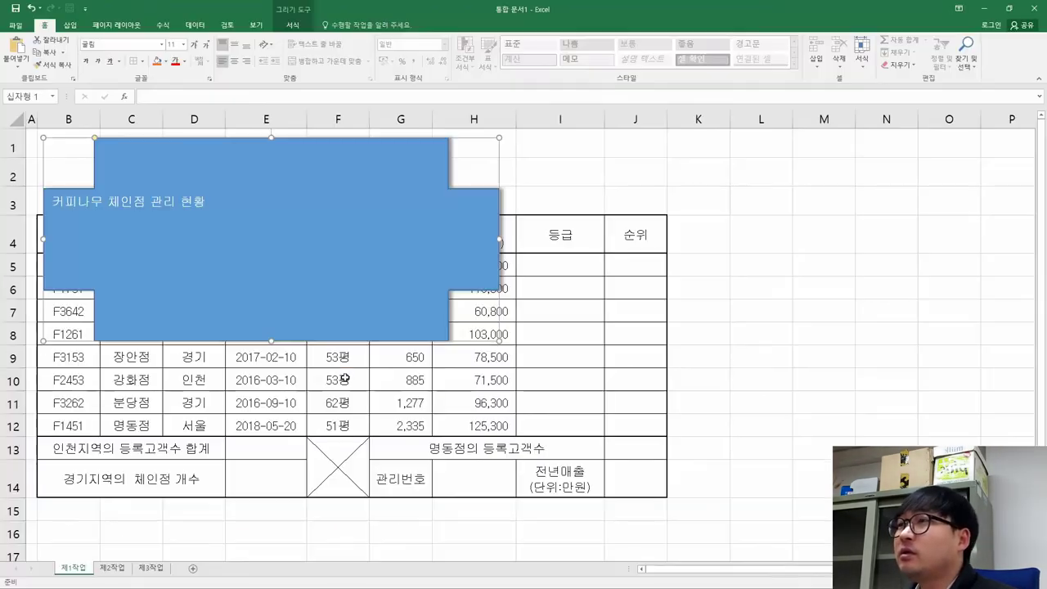
pyautogui.click(175, 44)
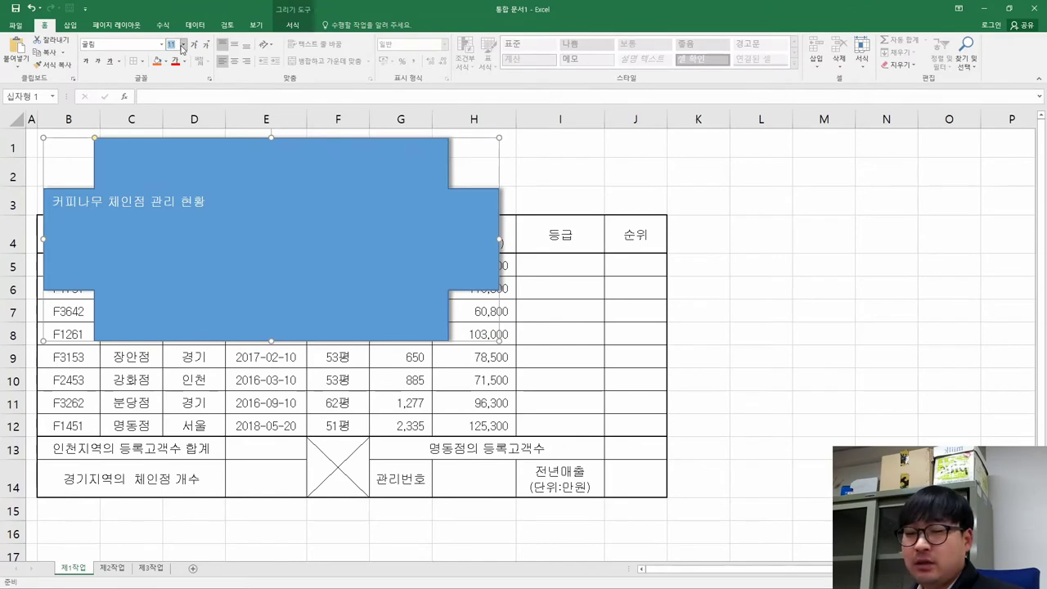
pyautogui.press('Return')
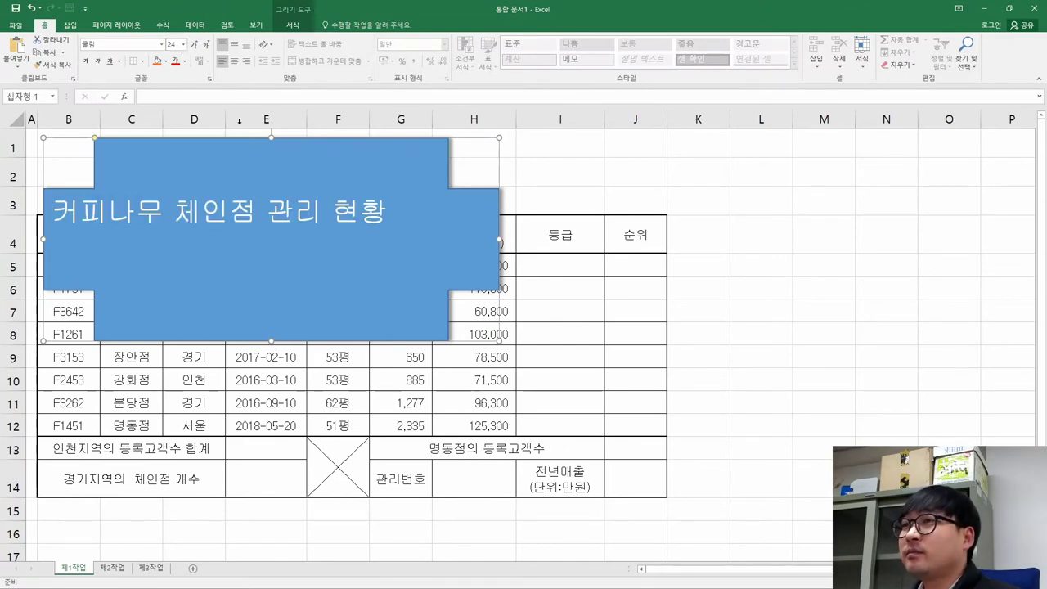
# Make the shape's title text black and bold, as the exam PDF's title condition requires.
pyautogui.hotkey('alt', 'Tab')
pyautogui.doubleClick(374, 400)
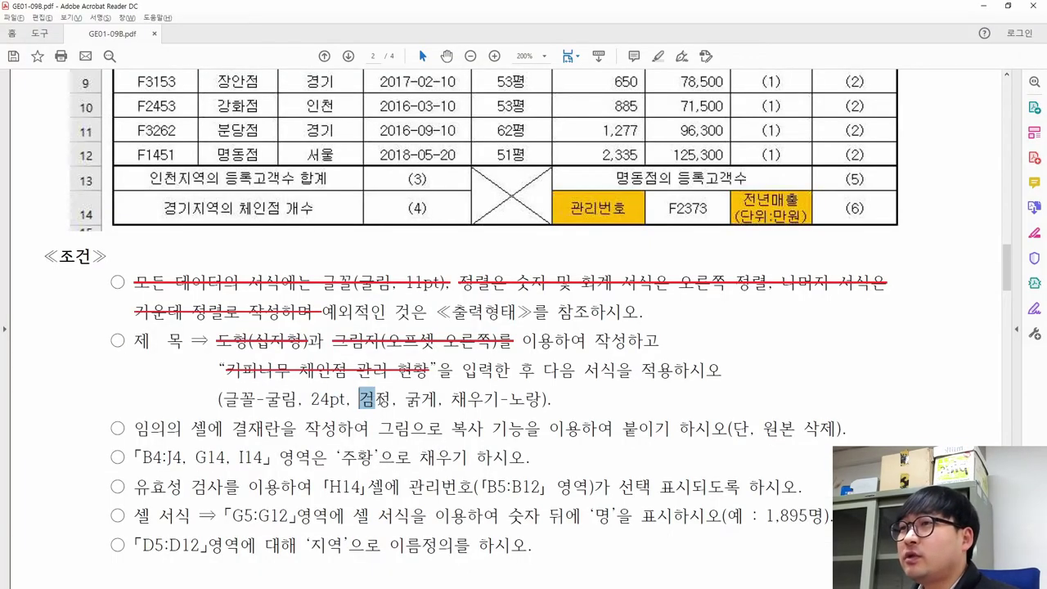
pyautogui.hotkey('alt', 'Tab')
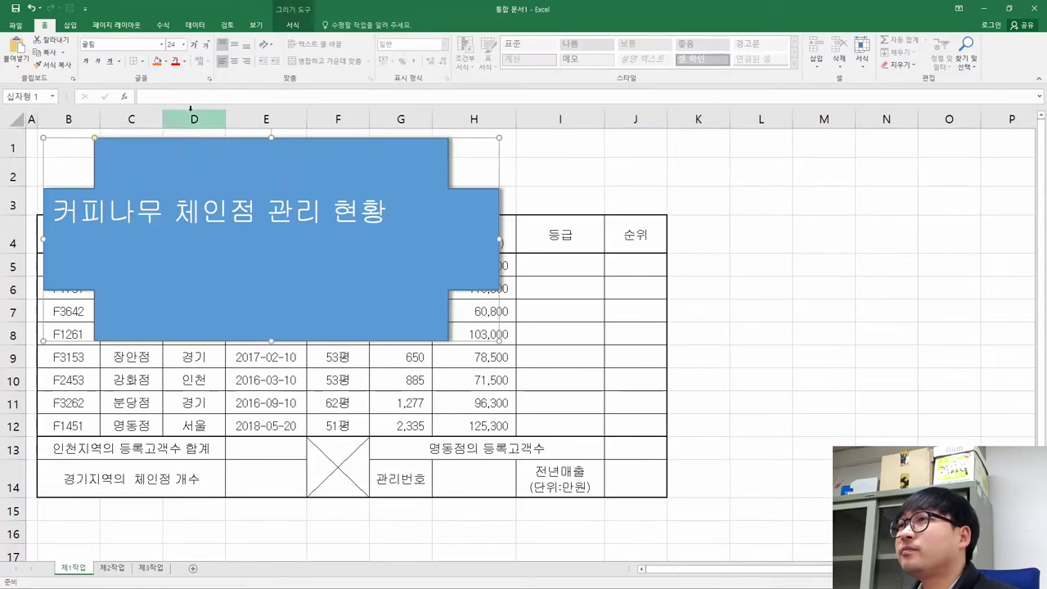
pyautogui.click(185, 62)
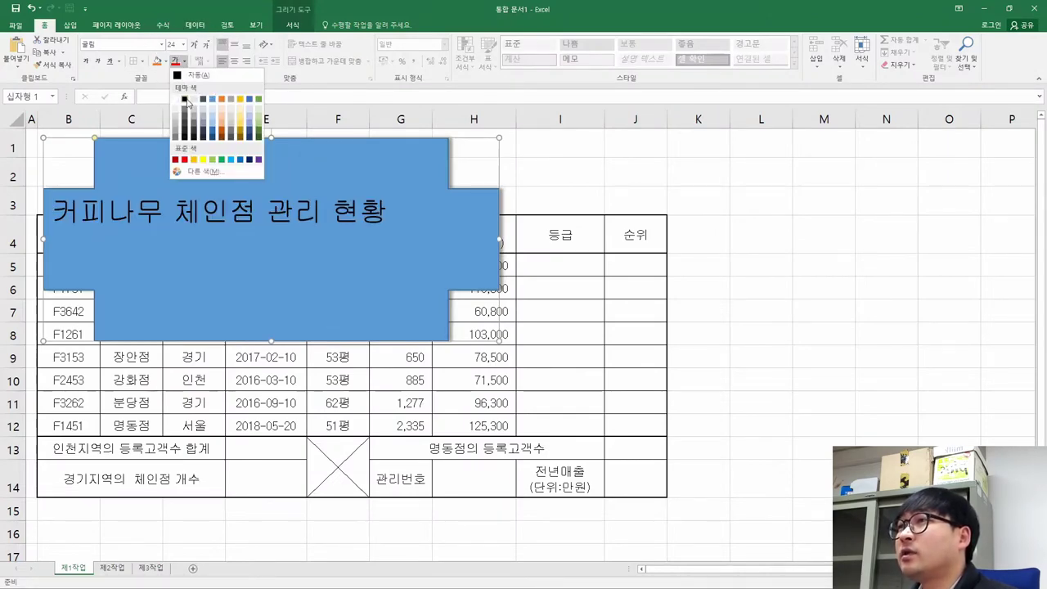
pyautogui.click(185, 99)
pyautogui.hotkey('alt', 'Tab')
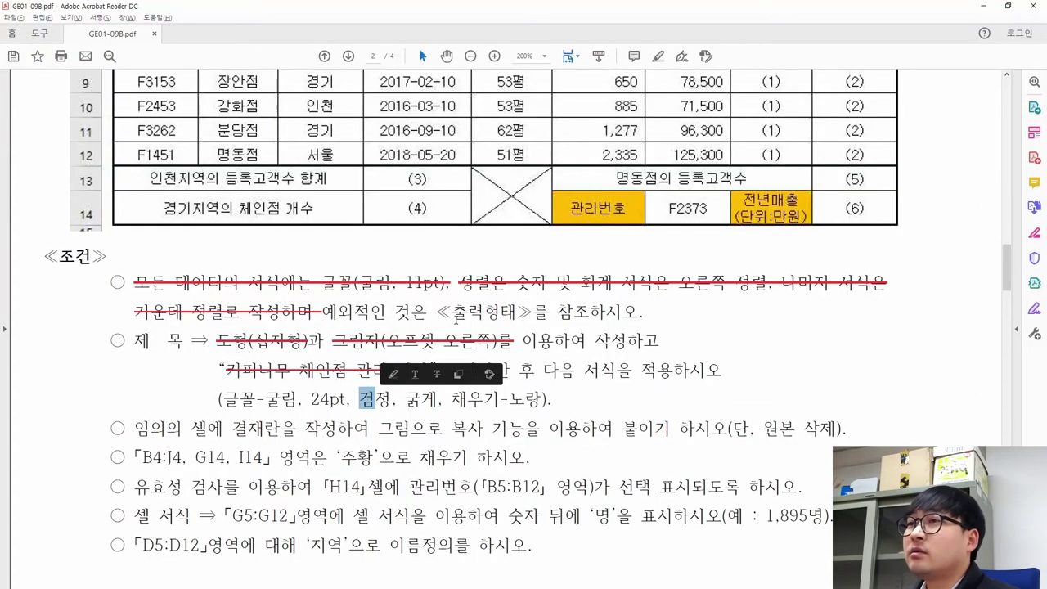
pyautogui.doubleClick(420, 399)
pyautogui.hotkey('alt', 'Tab')
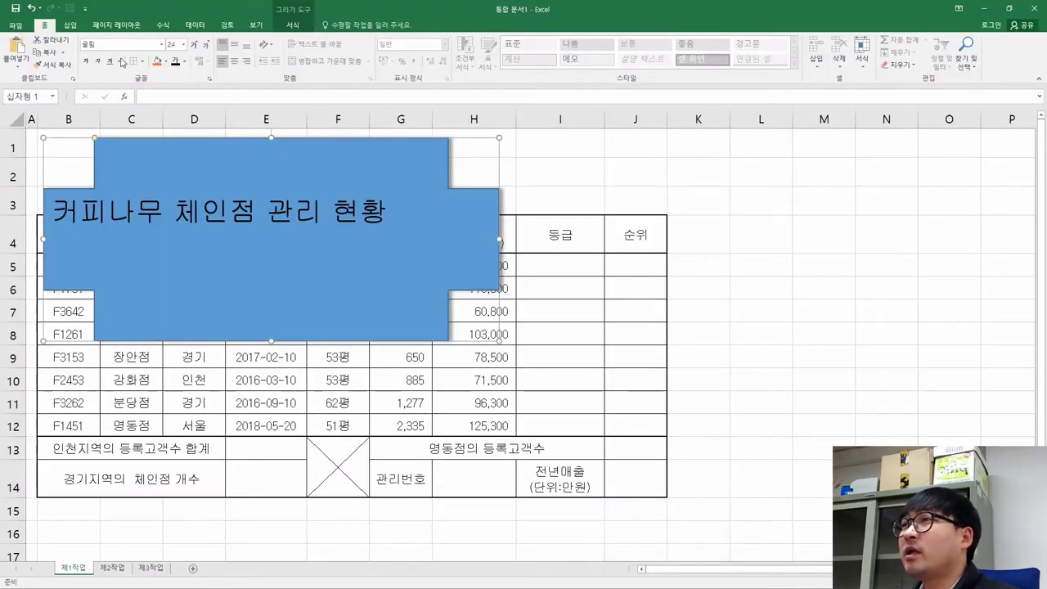
pyautogui.click(86, 63)
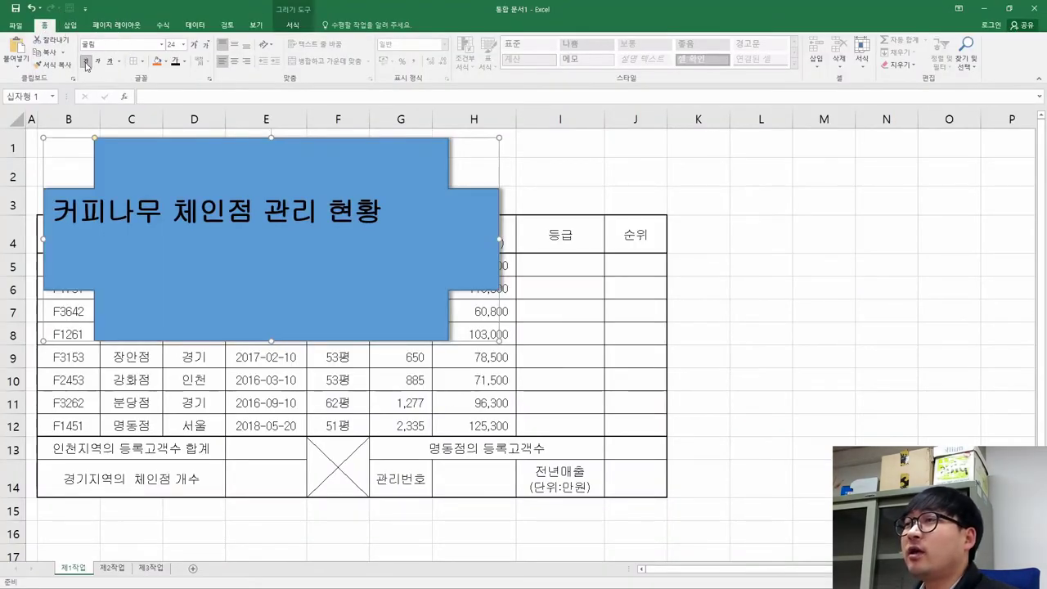
# Fill the cross shape with the standard yellow (노랑) given in the PDF's title condition.
pyautogui.hotkey('alt', 'Tab')
pyautogui.moveTo(453, 400); pyautogui.dragTo(538, 400)
pyautogui.hotkey('alt', 'Tab')
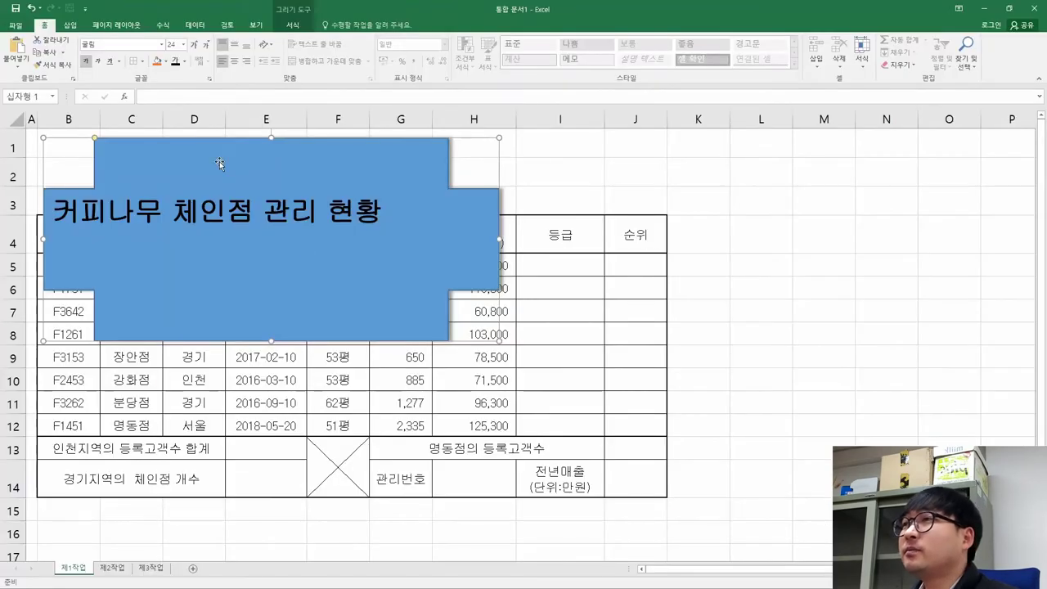
pyautogui.click(165, 63)
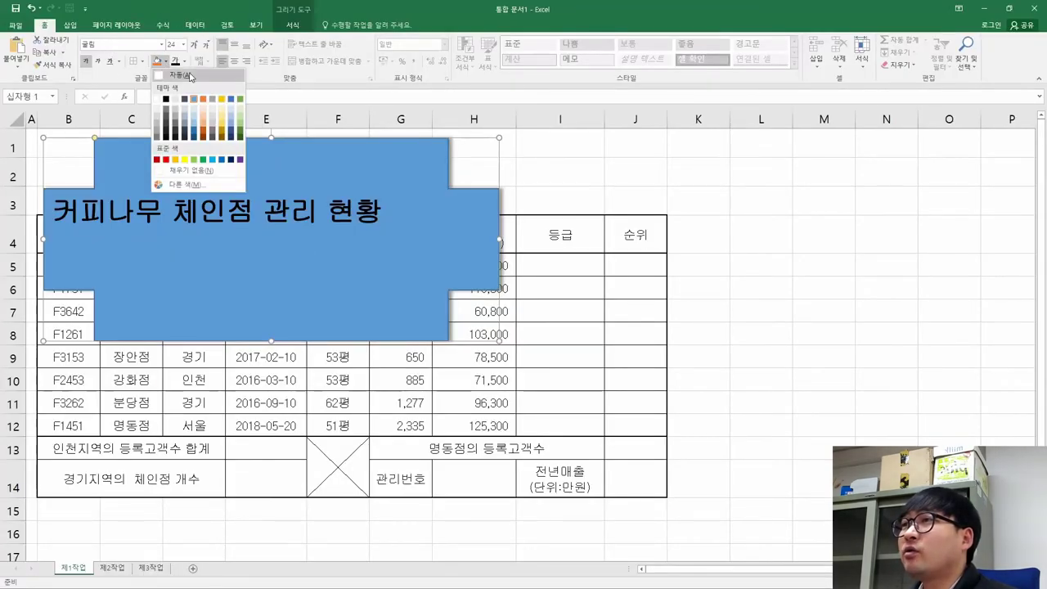
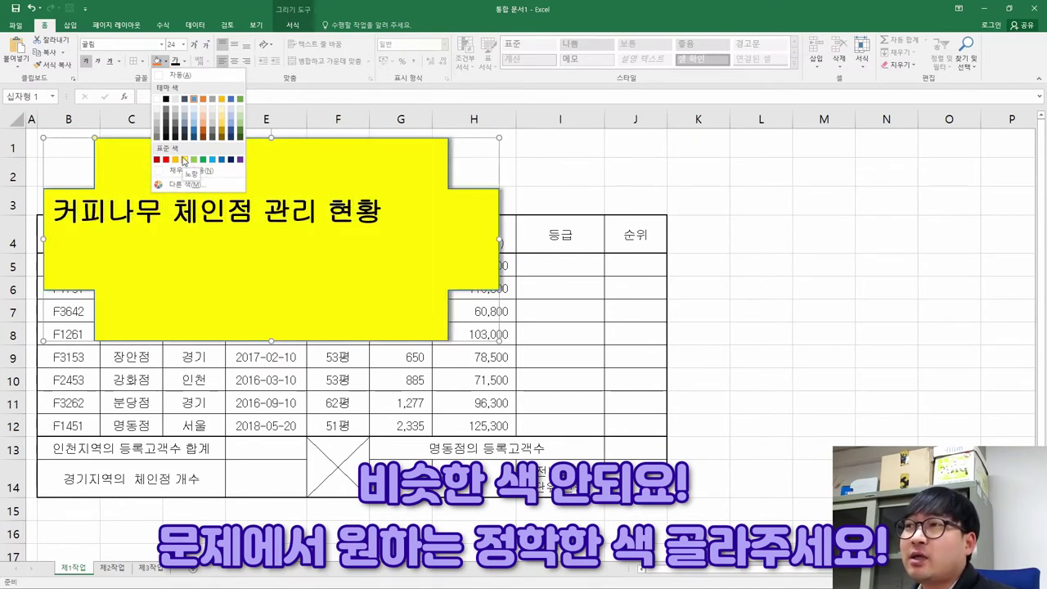
pyautogui.click(183, 160)
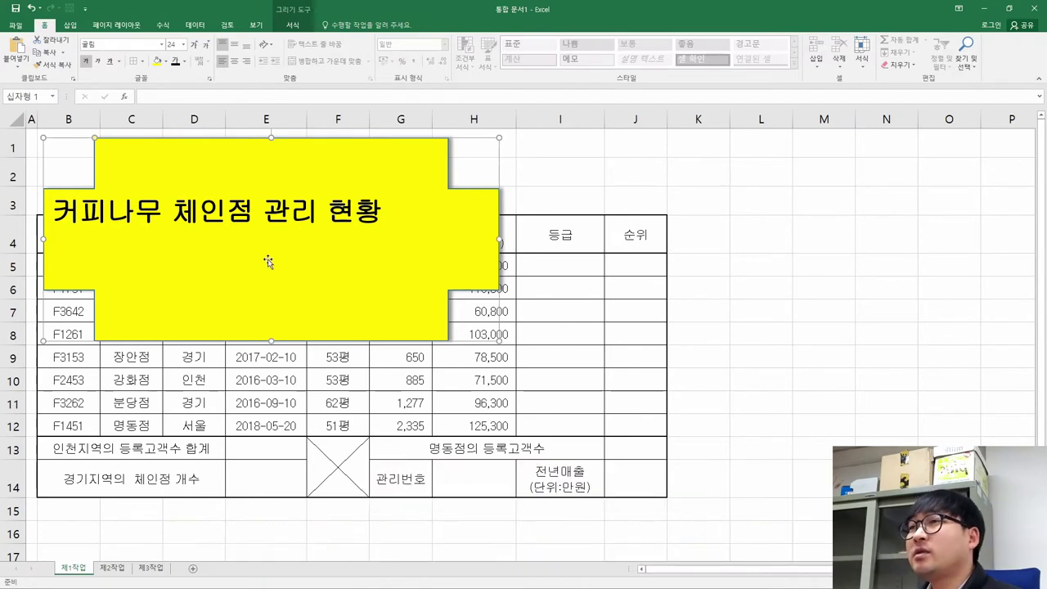
# In the exam PDF in Acrobat Reader, strike through the completed conditions up to the title format line ending in 채우기-노랑.
pyautogui.hotkey('alt', 'Tab')
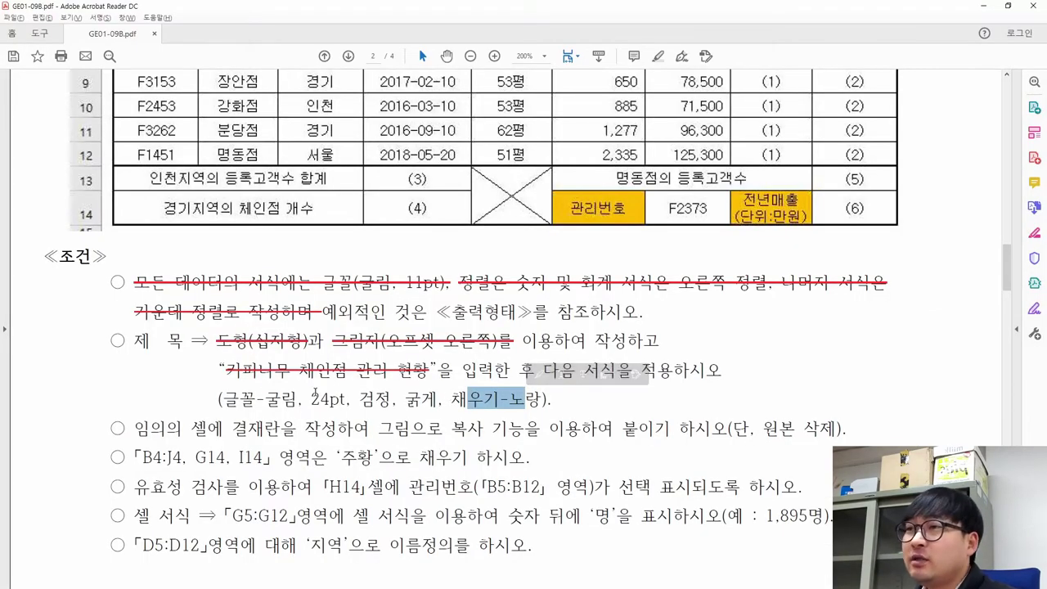
pyautogui.moveTo(223, 399); pyautogui.dragTo(297, 400)
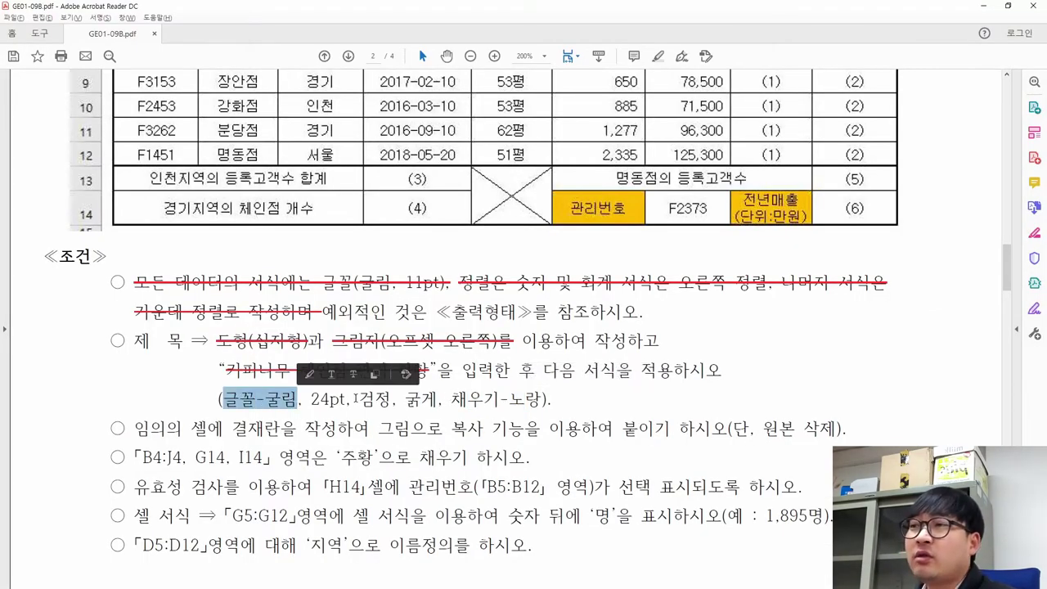
pyautogui.click(266, 403)
pyautogui.moveTo(219, 399); pyautogui.dragTo(522, 413)
pyautogui.click(515, 399)
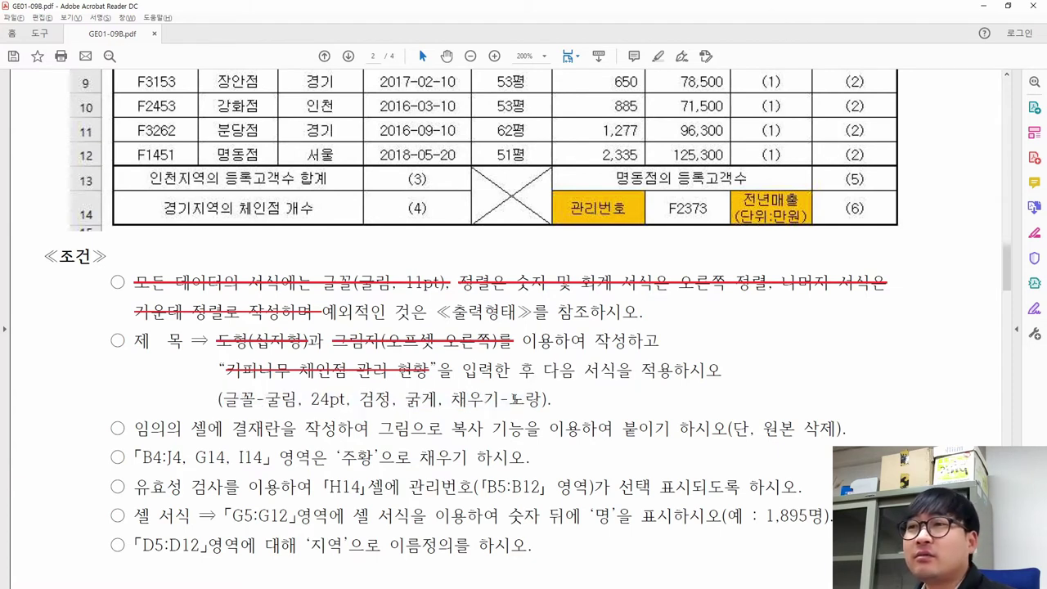
pyautogui.moveTo(553, 399); pyautogui.dragTo(248, 282)
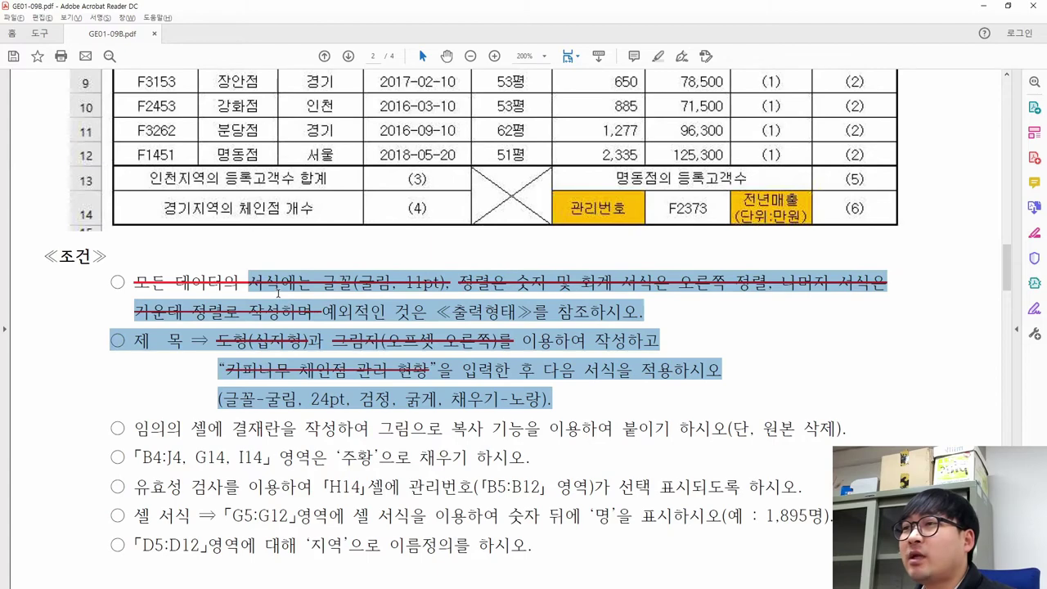
pyautogui.click(336, 257)
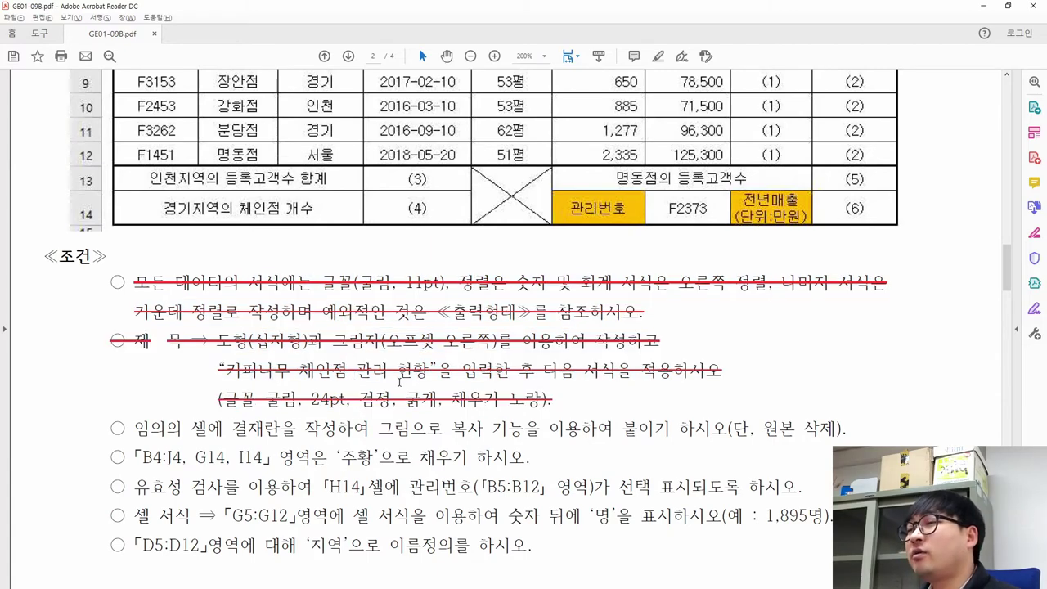
# In Excel, shrink the yellow title shape to fit rows 1 to 3 from column B into column G, following the PDF's sample layout.
pyautogui.scroll(5, 399, 381)
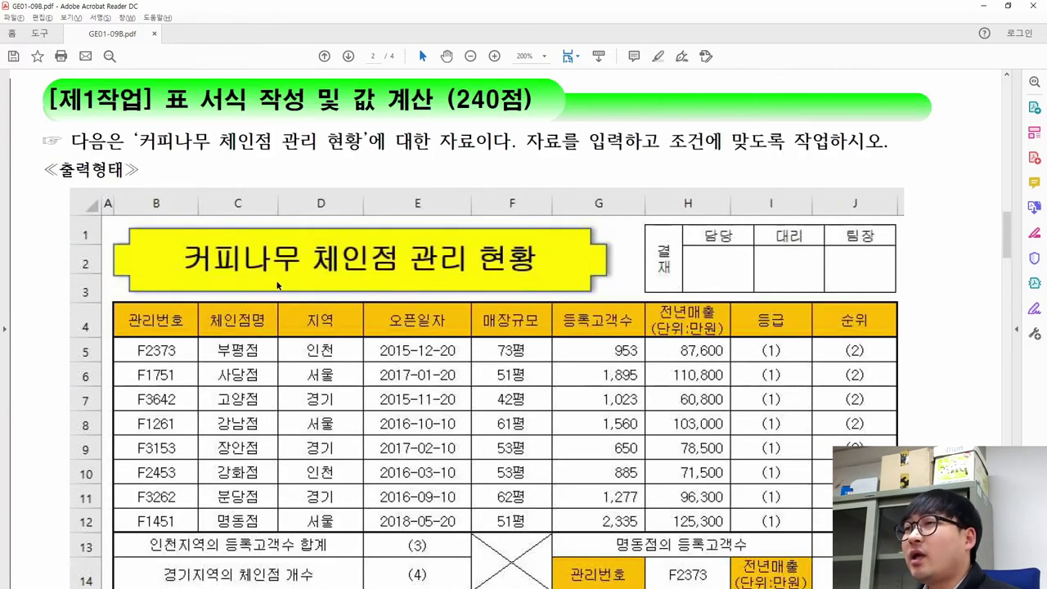
pyautogui.hotkey('alt', 'Tab')
pyautogui.hotkey('alt', 'Tab')
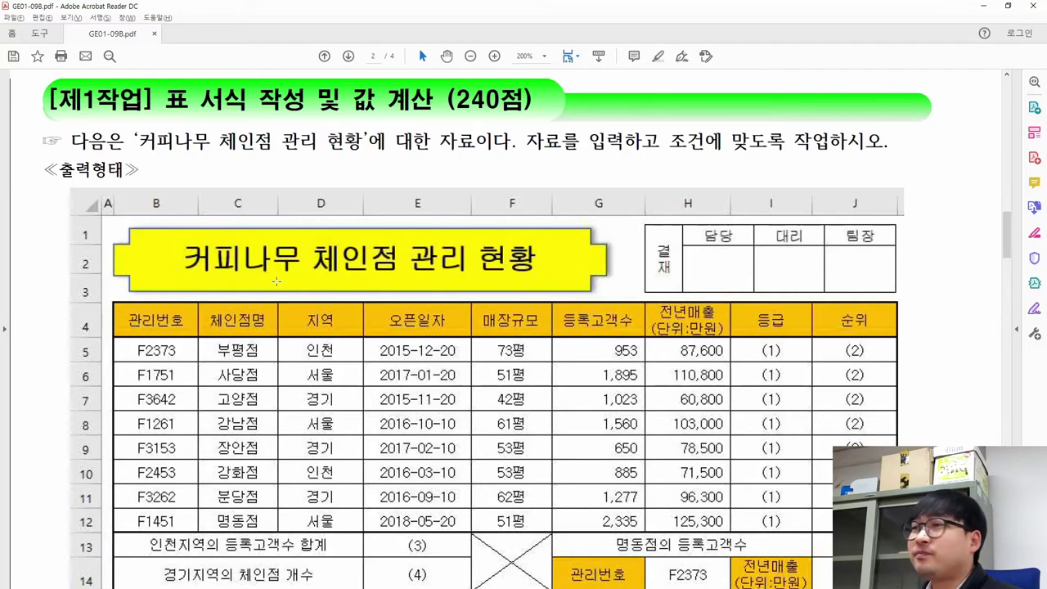
pyautogui.hotkey('alt', 'Tab')
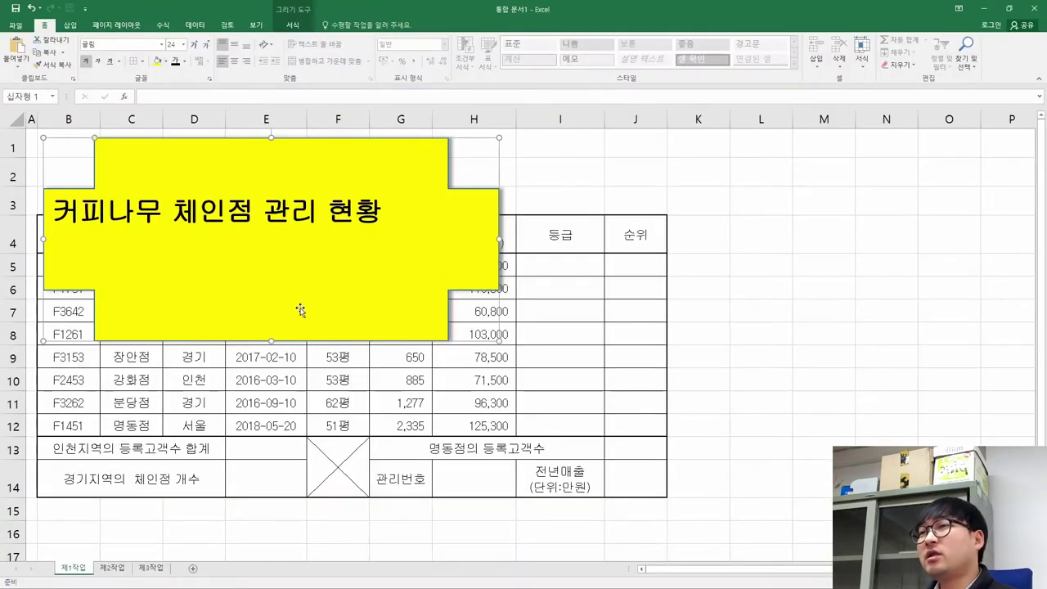
pyautogui.hotkey('alt', 'Tab')
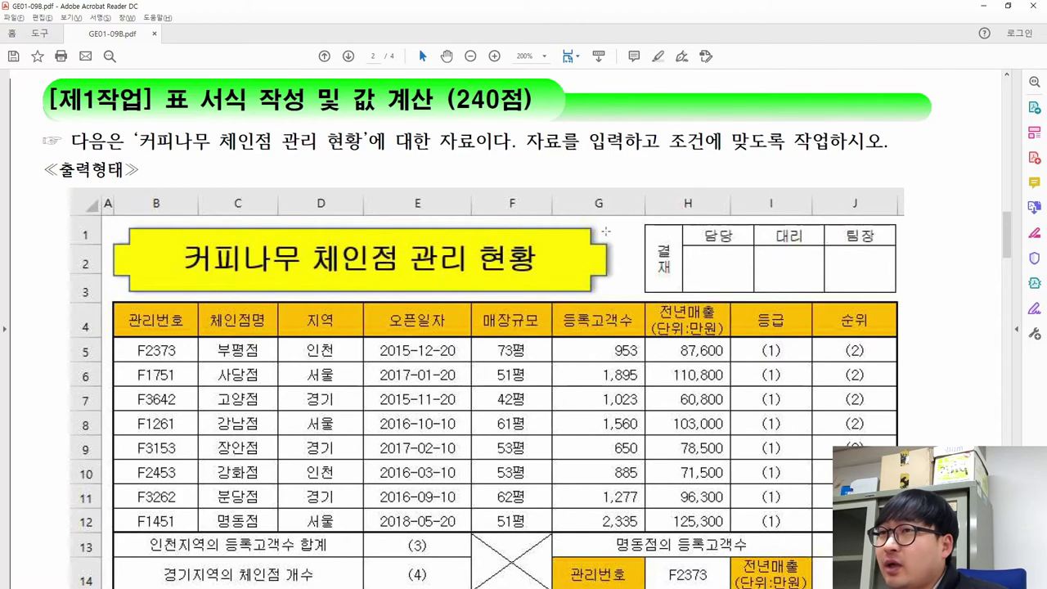
pyautogui.moveTo(605, 239); pyautogui.dragTo(620, 299)
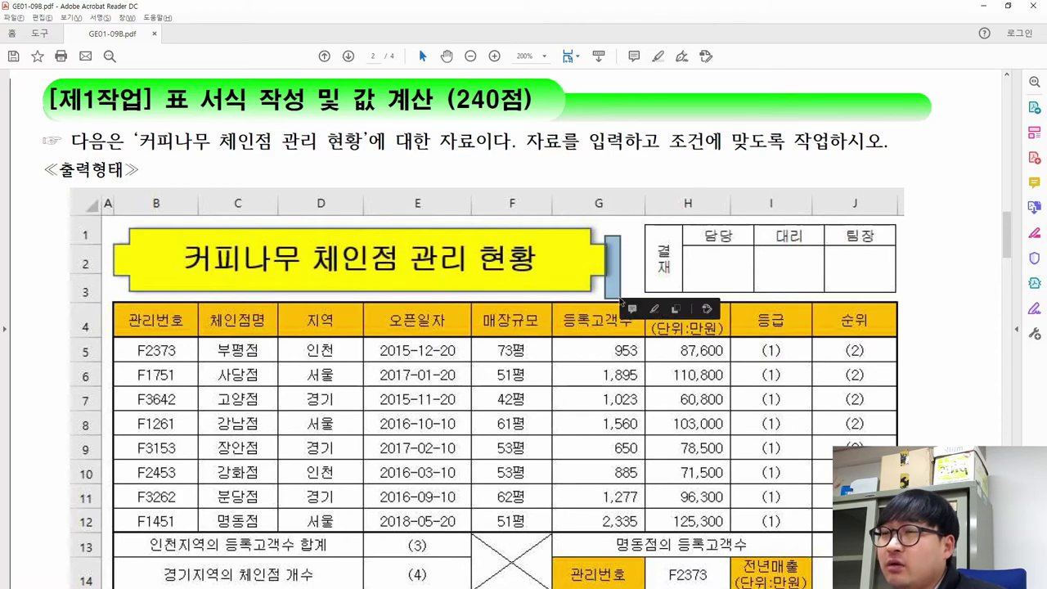
pyautogui.hotkey('alt', 'Tab')
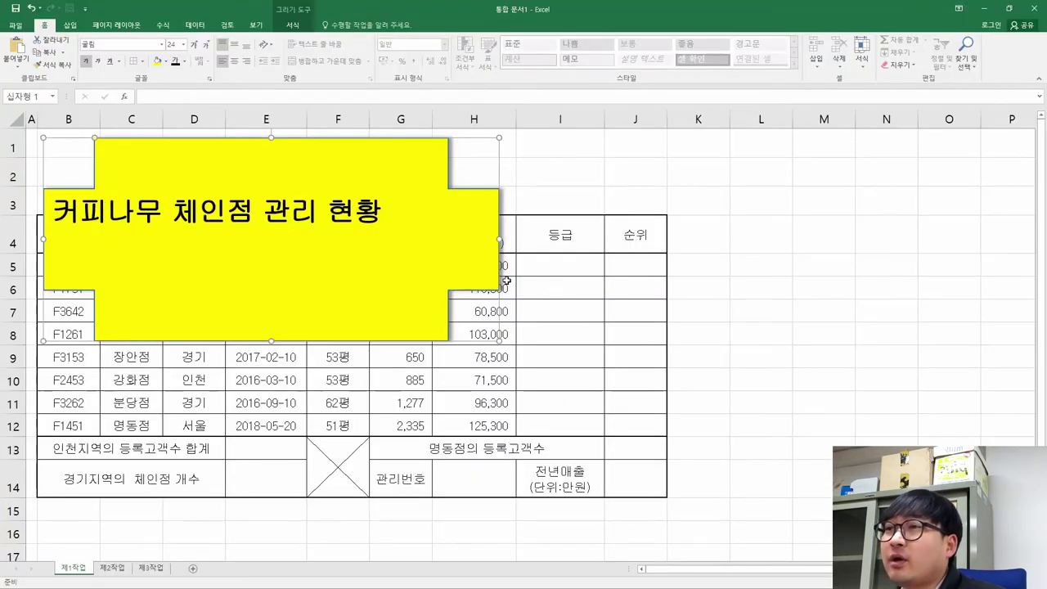
pyautogui.moveTo(498, 341); pyautogui.dragTo(405, 202)
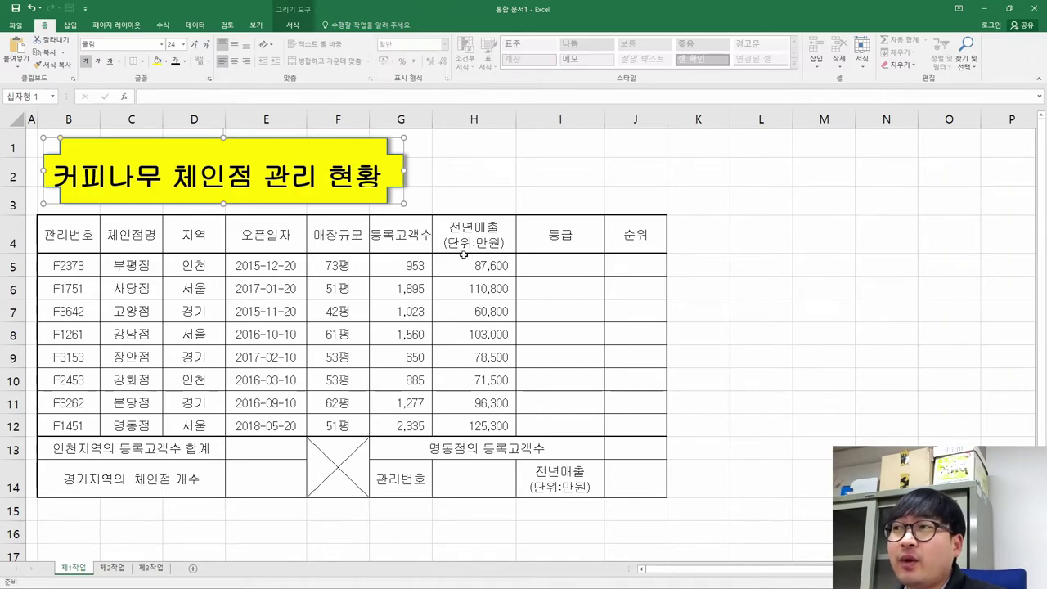
# Compare the title and header row with the PDF's sample layout, and widen column B slightly to match.
pyautogui.hotkey('alt', 'Tab')
pyautogui.moveTo(129, 234); pyautogui.dragTo(183, 277)
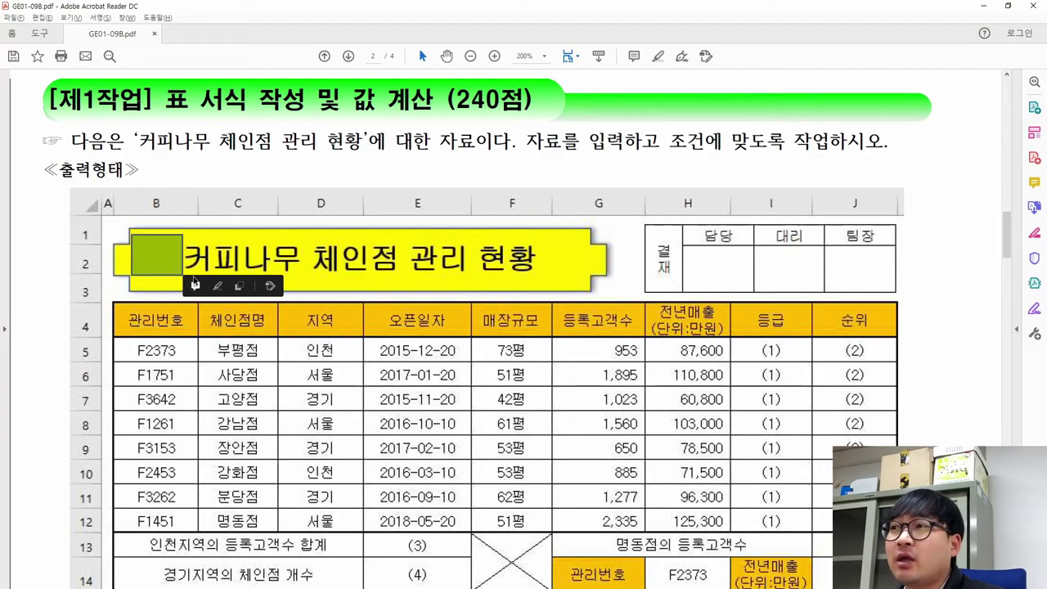
pyautogui.hotkey('alt', 'Tab')
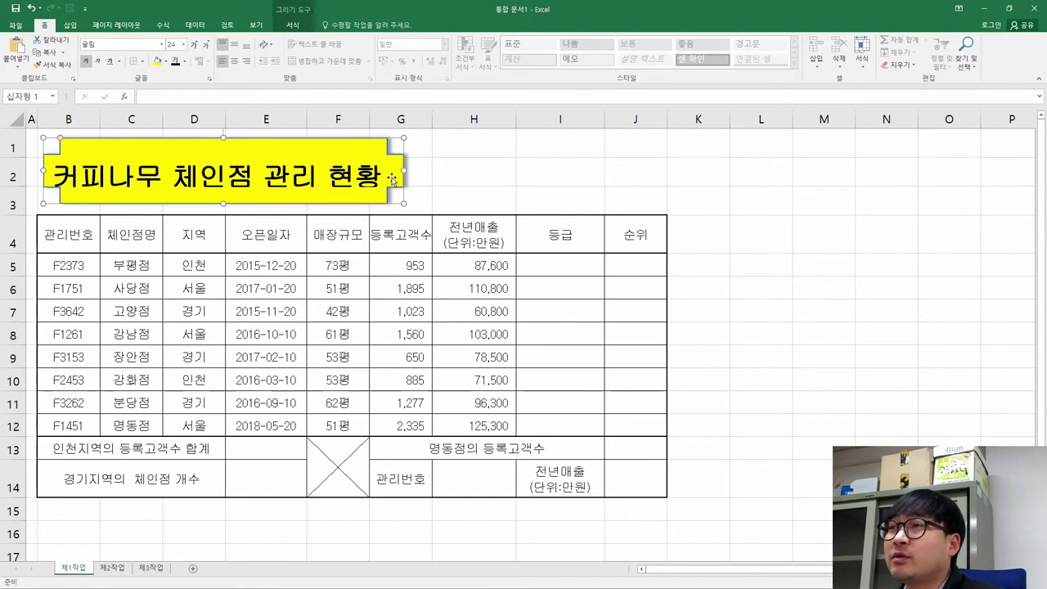
pyautogui.moveTo(64, 234); pyautogui.dragTo(483, 233)
pyautogui.hotkey('alt', 'Tab')
pyautogui.click(124, 325)
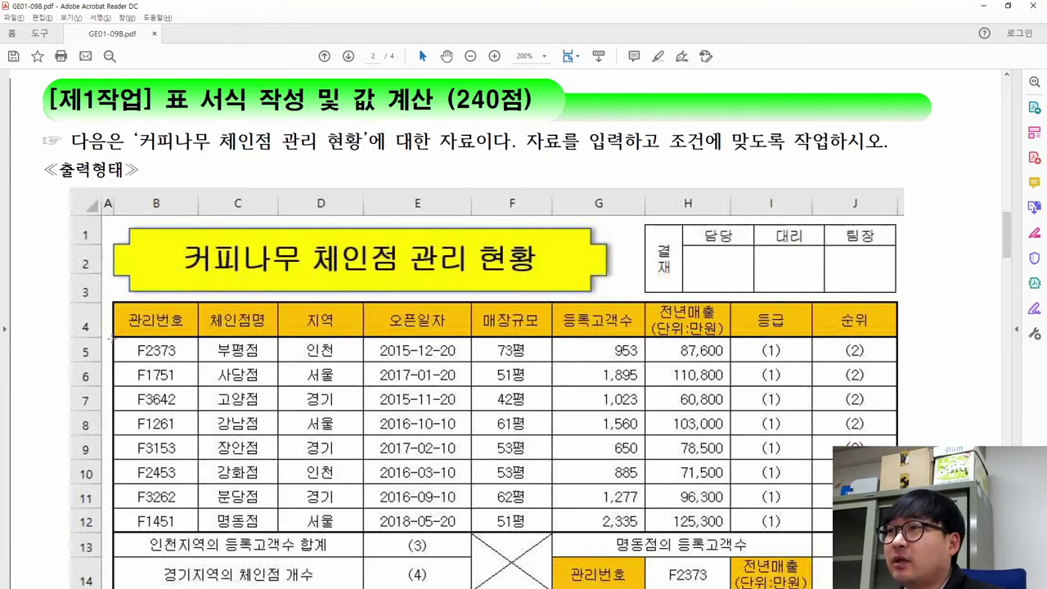
pyautogui.hotkey('alt', 'Tab')
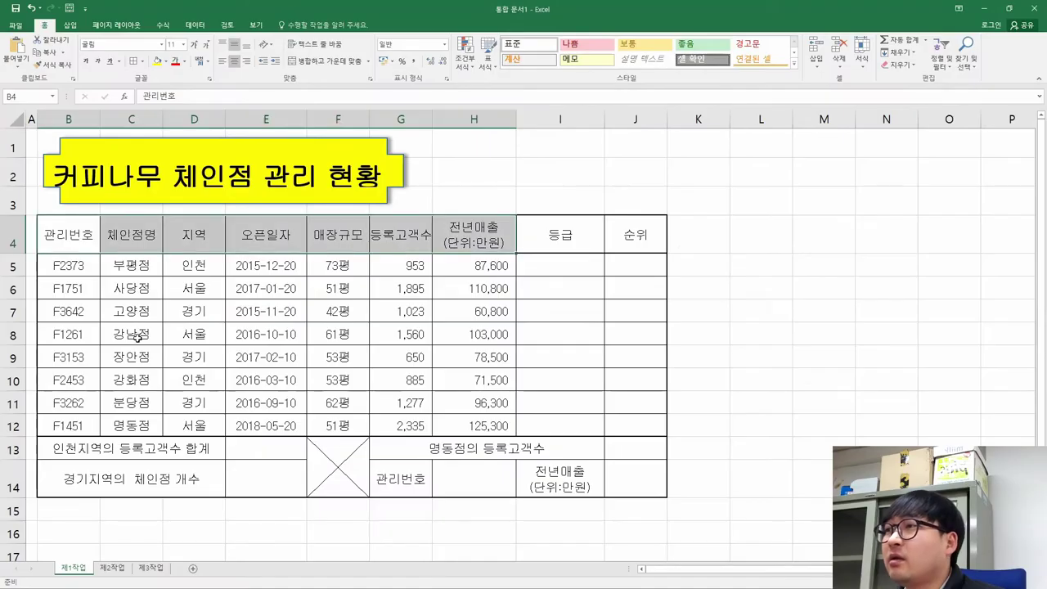
pyautogui.click(66, 283)
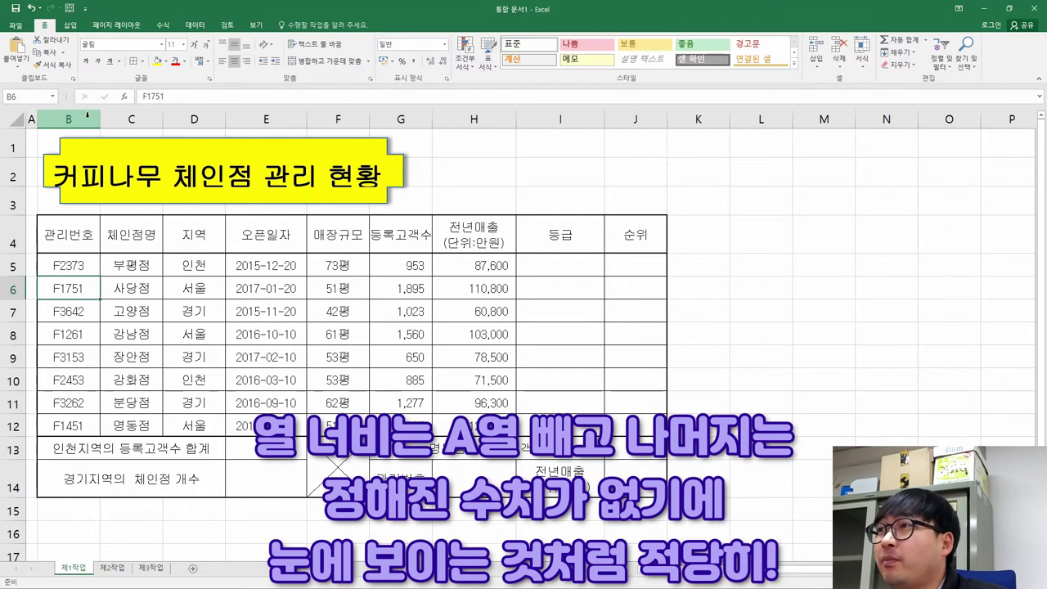
pyautogui.moveTo(98, 119); pyautogui.dragTo(113, 120)
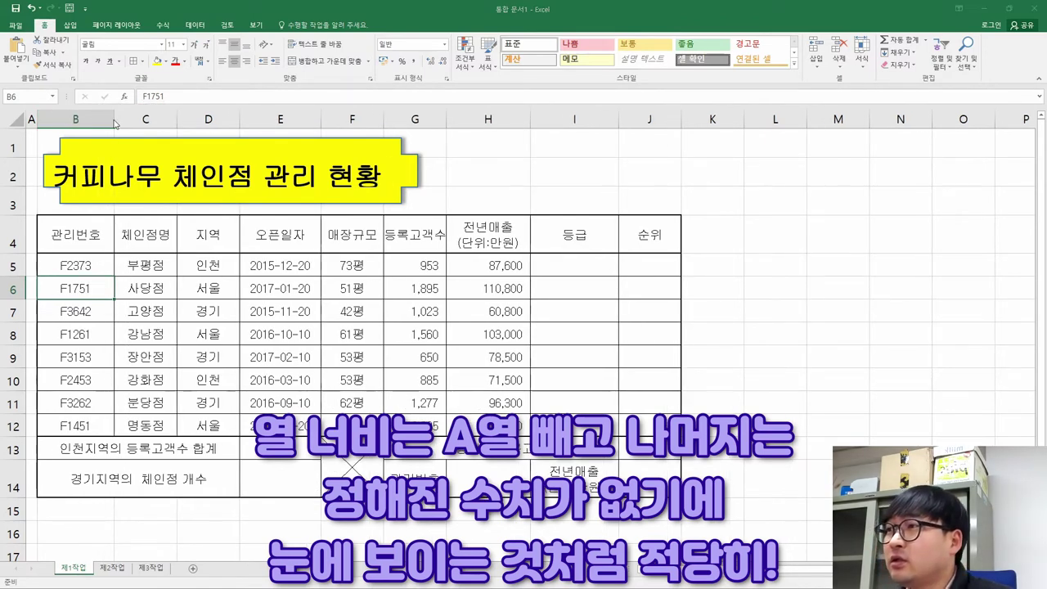
# Widen columns C and D of the Excel table to match the column proportions in the PDF's sample layout.
pyautogui.hotkey('alt', 'Tab')
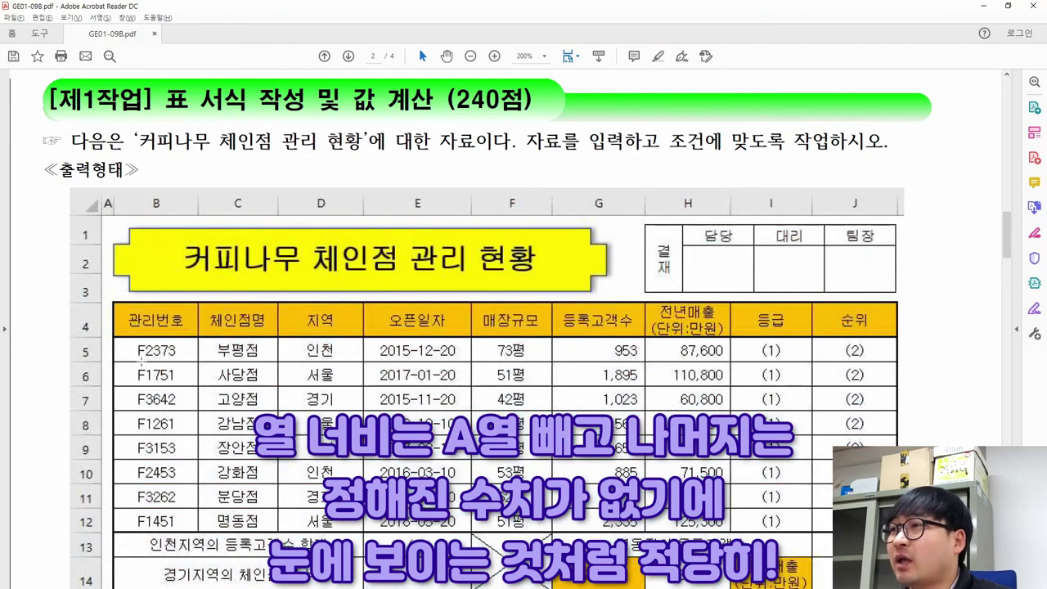
pyautogui.hotkey('alt', 'Tab')
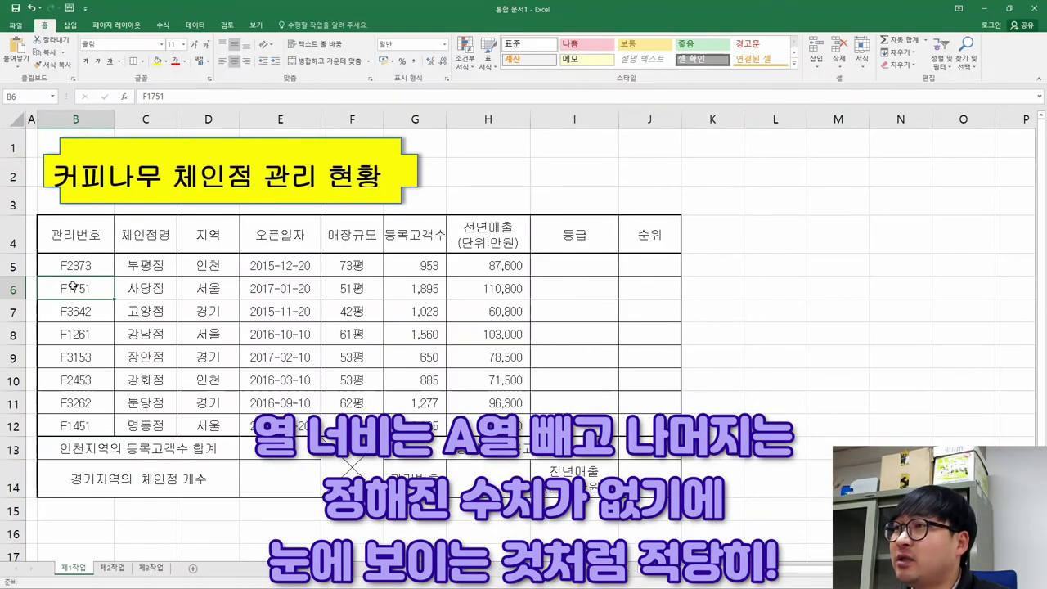
pyautogui.hotkey('alt', 'Tab')
pyautogui.hotkey('alt', 'Tab')
pyautogui.moveTo(189, 118); pyautogui.dragTo(192, 118)
pyautogui.moveTo(265, 118); pyautogui.dragTo(255, 119)
pyautogui.hotkey('alt', 'Tab')
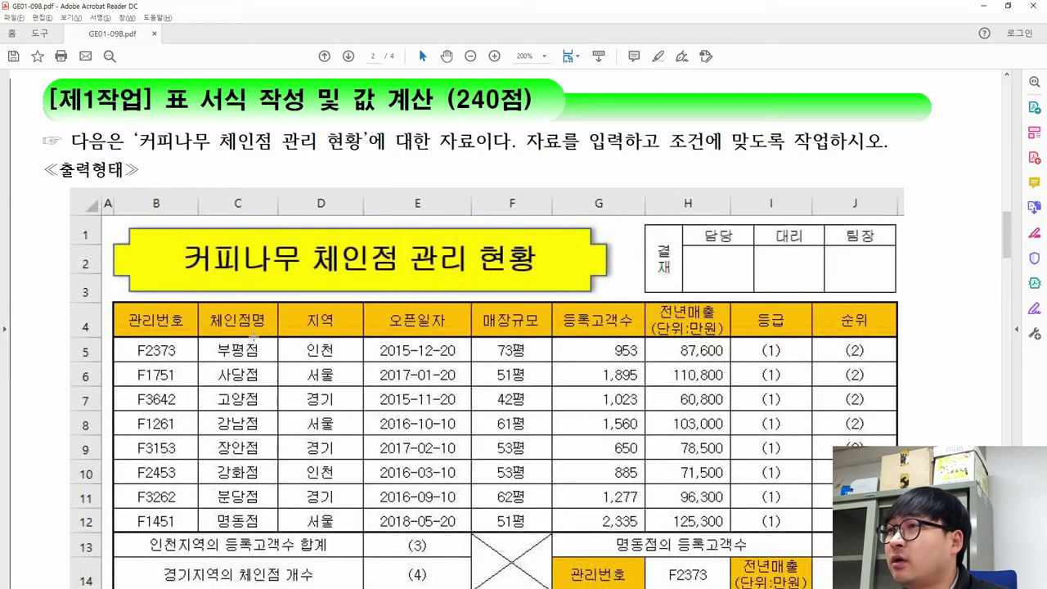
pyautogui.hotkey('alt', 'Tab')
pyautogui.moveTo(255, 119); pyautogui.dragTo(279, 119)
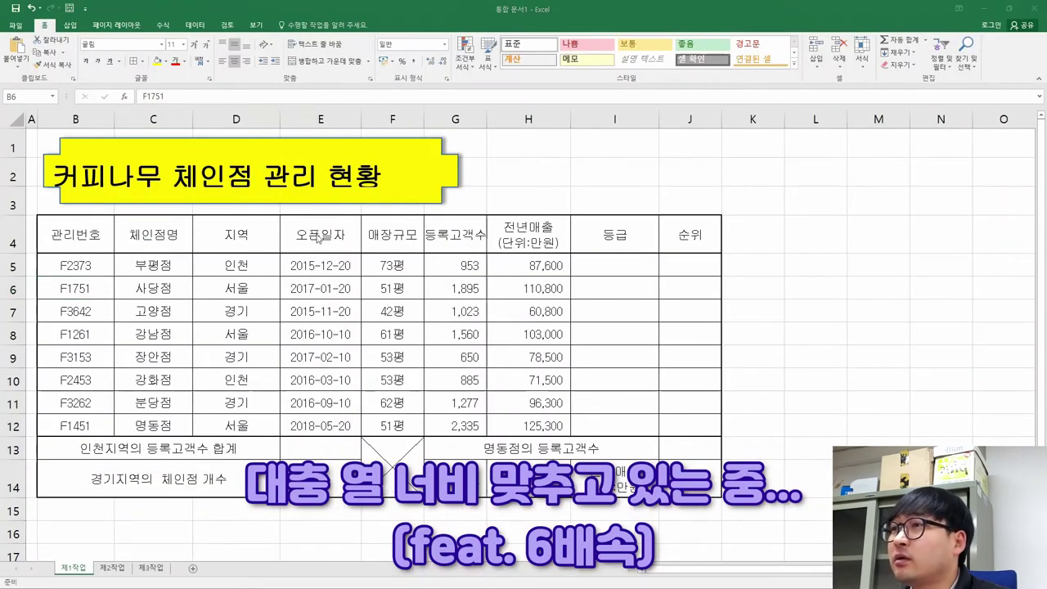
# Widen the remaining columns from E to J to match the proportions of the PDF's sample table.
pyautogui.hotkey('alt', 'Tab')
pyautogui.hotkey('alt', 'Tab')
pyautogui.moveTo(361, 118); pyautogui.dragTo(381, 119)
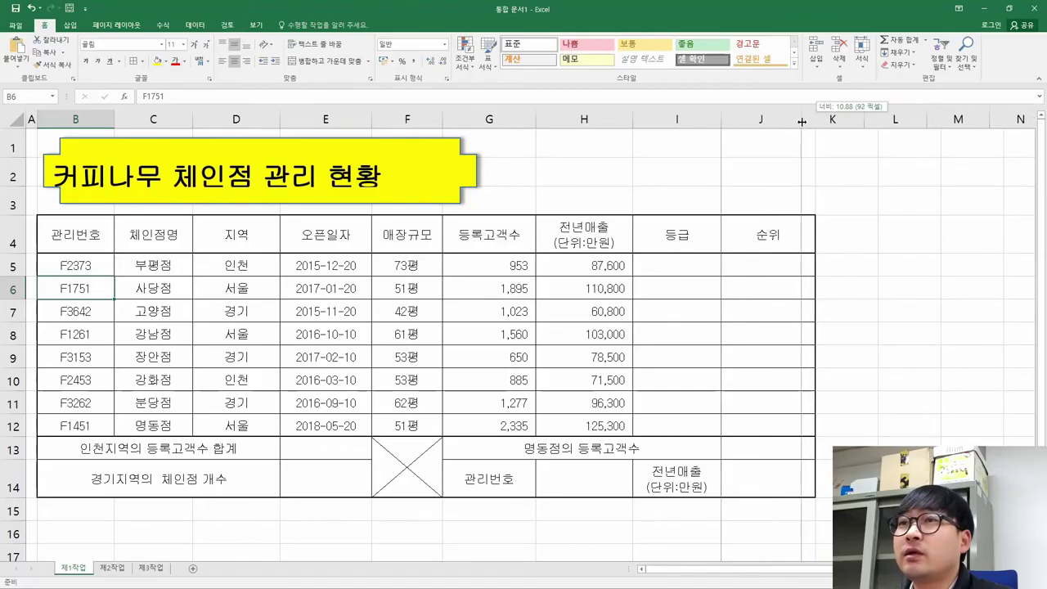
pyautogui.moveTo(815, 119); pyautogui.dragTo(806, 121)
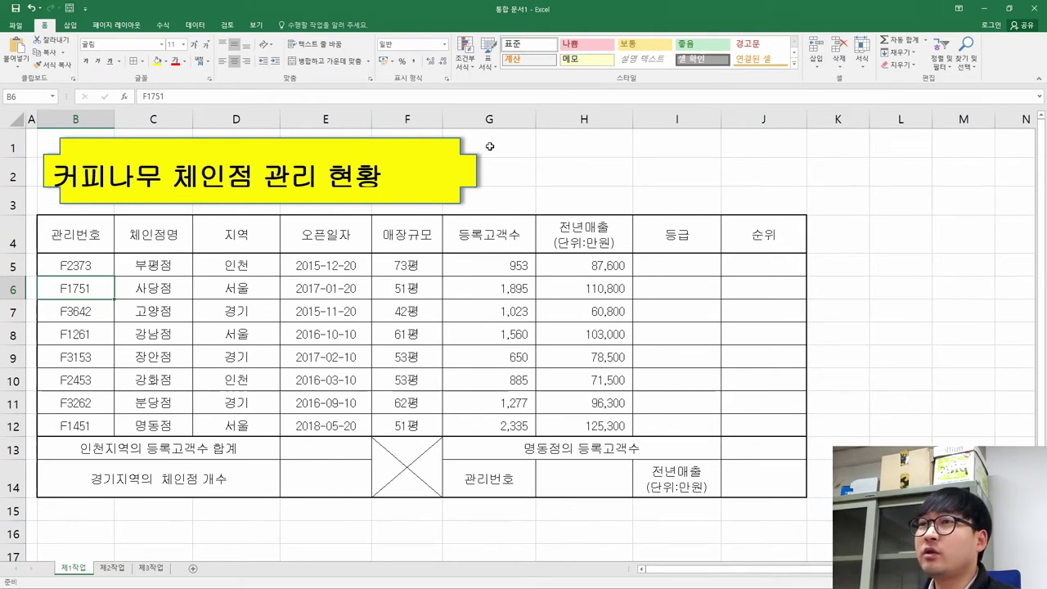
# Stretch the yellow title shape from column B's edge to the middle of column G, and lower its upper edge slightly.
pyautogui.hotkey('alt', 'Tab')
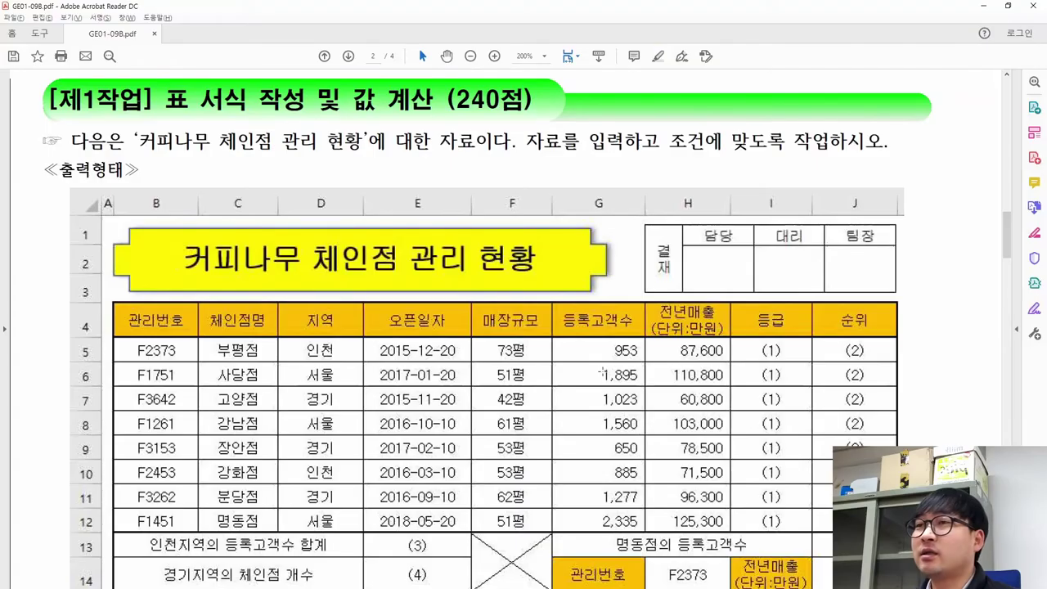
pyautogui.hotkey('alt', 'Tab')
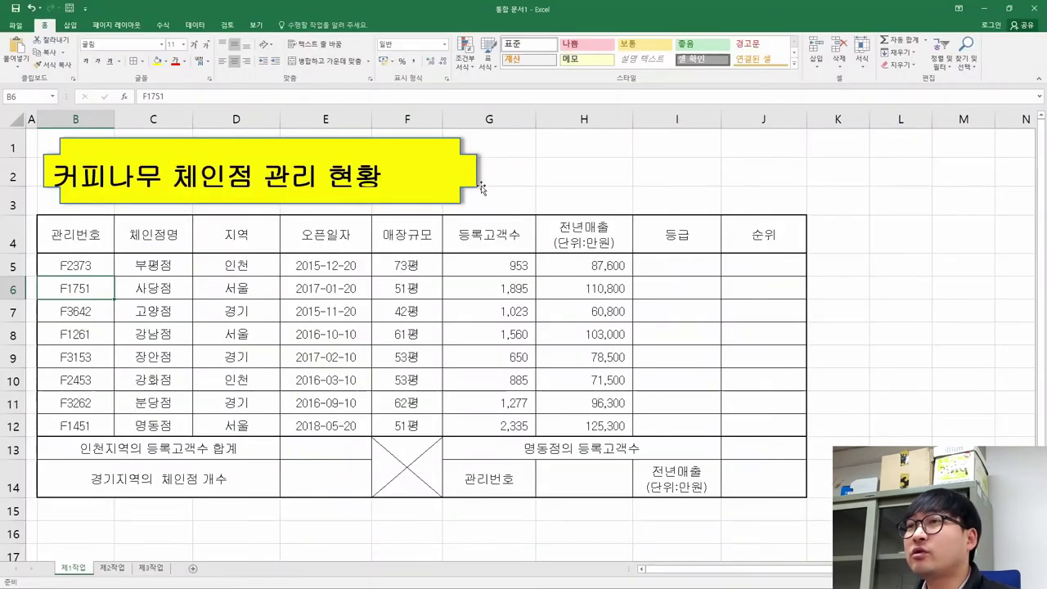
pyautogui.click(466, 174)
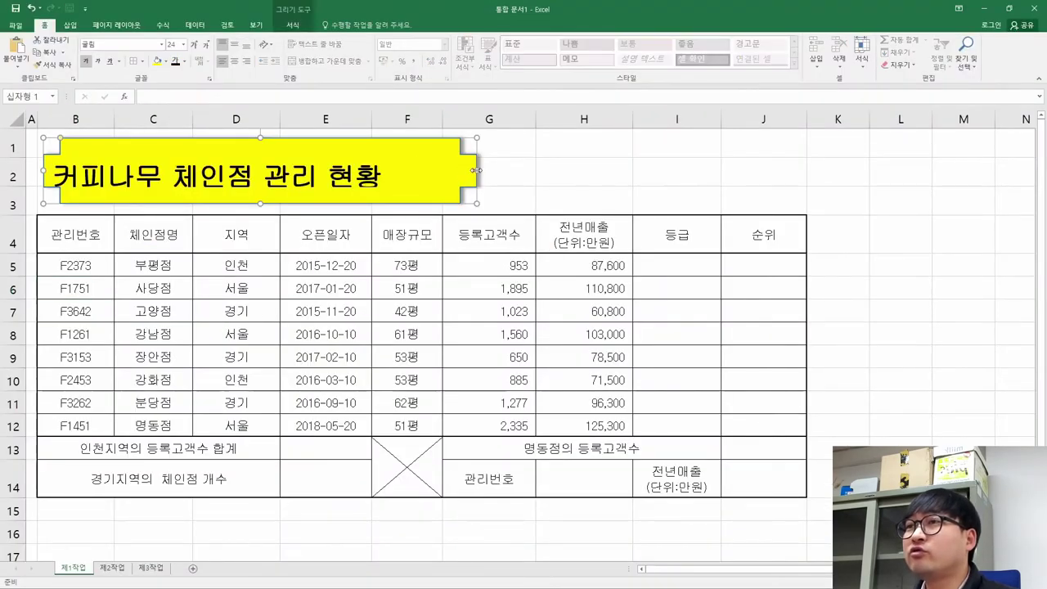
pyautogui.moveTo(477, 171); pyautogui.dragTo(490, 169)
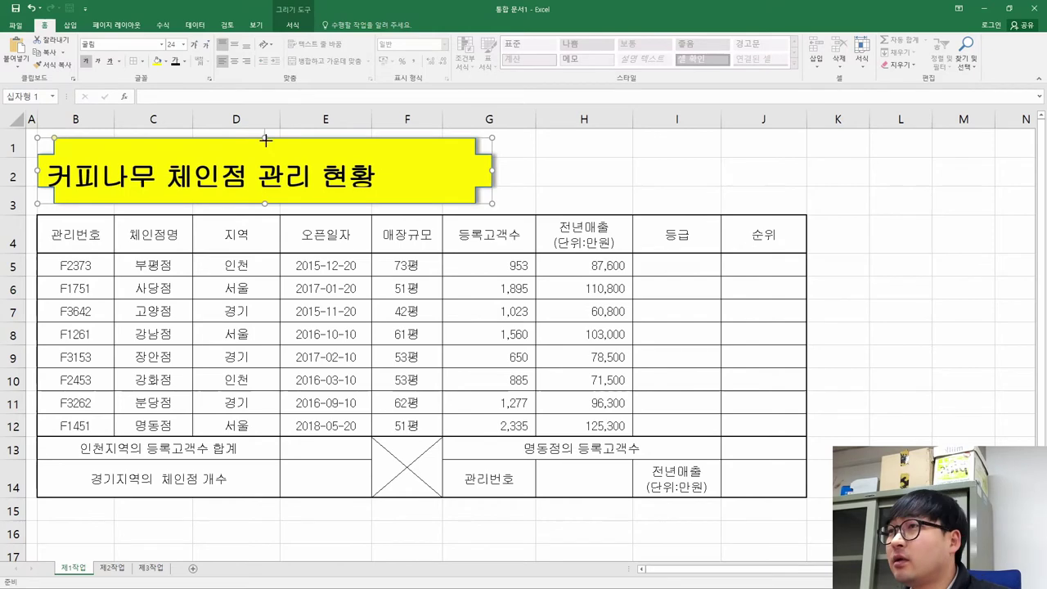
pyautogui.moveTo(265, 139); pyautogui.dragTo(264, 142)
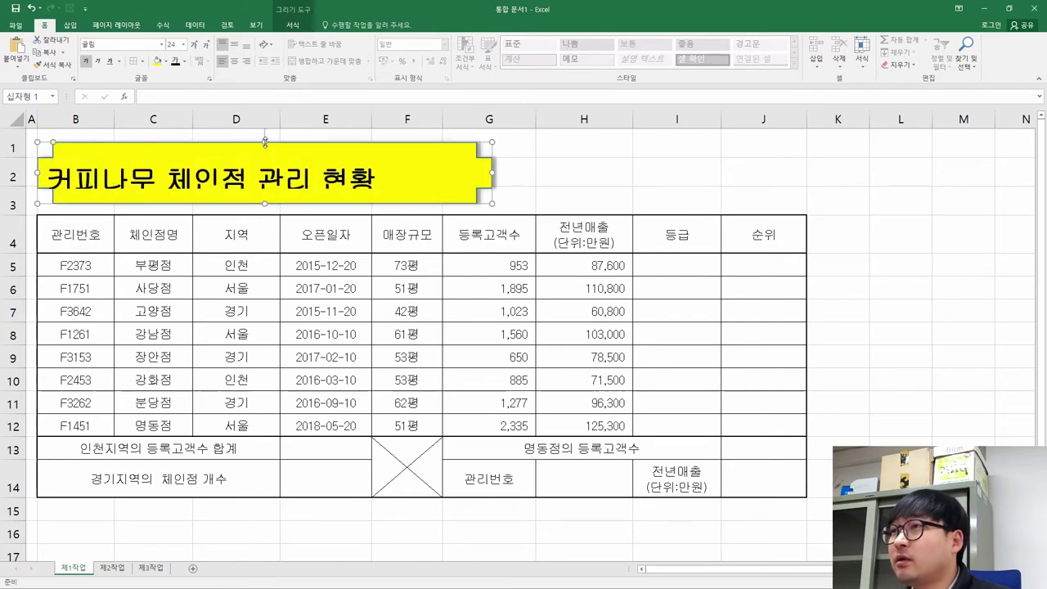
pyautogui.hotkey('alt', 'Tab')
pyautogui.hotkey('alt', 'Tab')
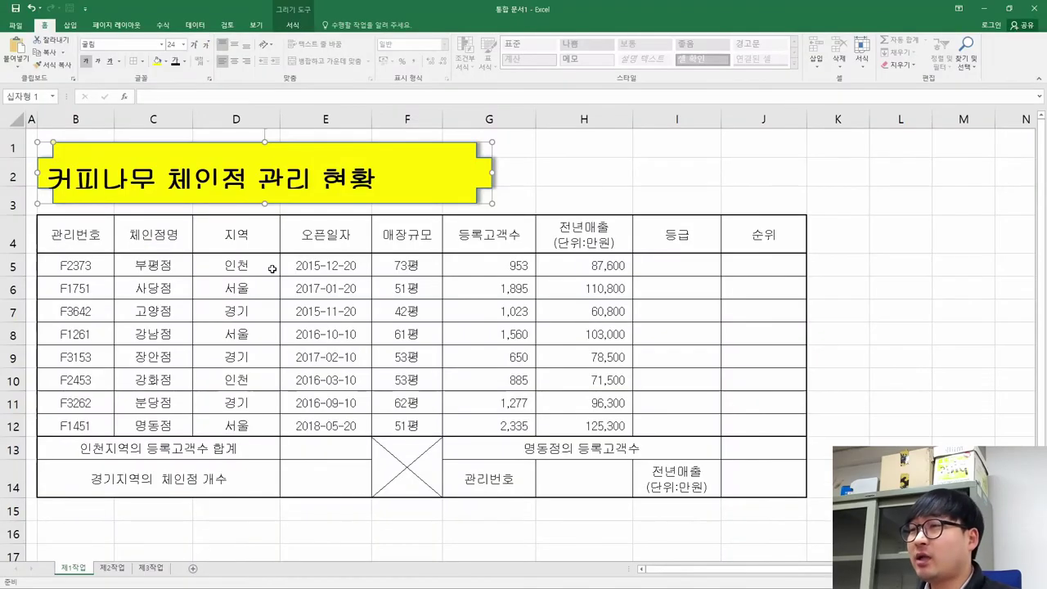
# Centre the title text horizontally and vertically inside the yellow shape, as in the PDF's sample layout.
pyautogui.hotkey('alt', 'Tab')
pyautogui.moveTo(149, 240); pyautogui.dragTo(540, 271)
pyautogui.click(504, 296)
pyautogui.click(126, 239)
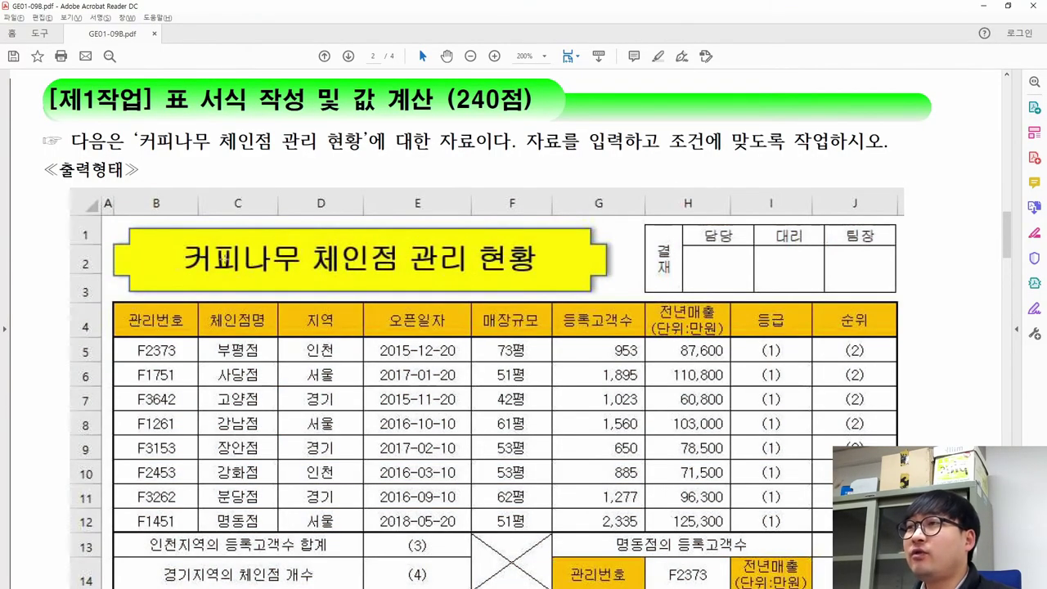
pyautogui.hotkey('alt', 'Tab')
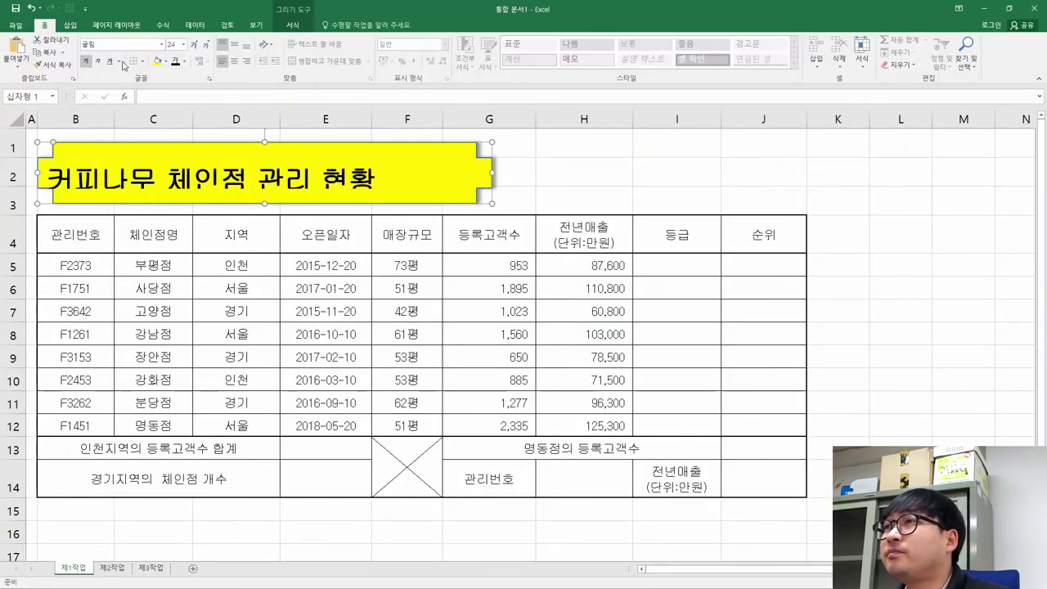
pyautogui.click(235, 62)
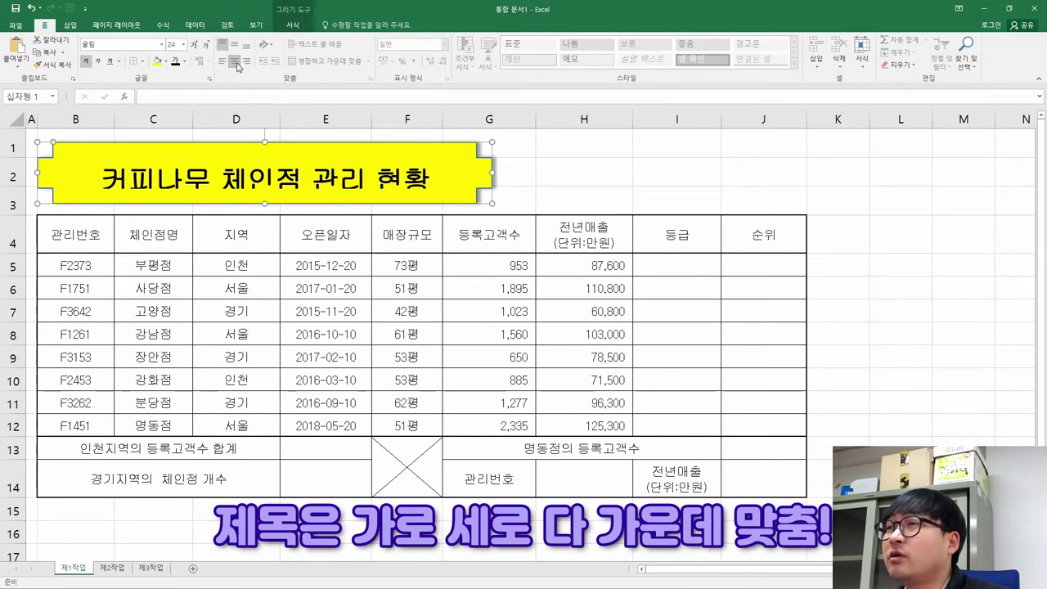
pyautogui.click(234, 44)
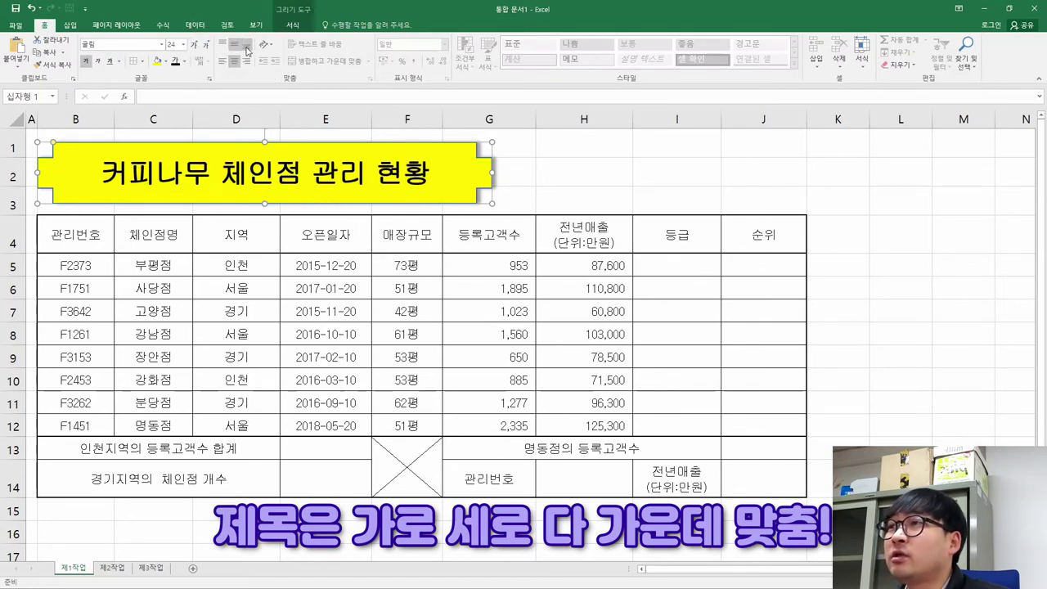
pyautogui.hotkey('alt', 'Tab')
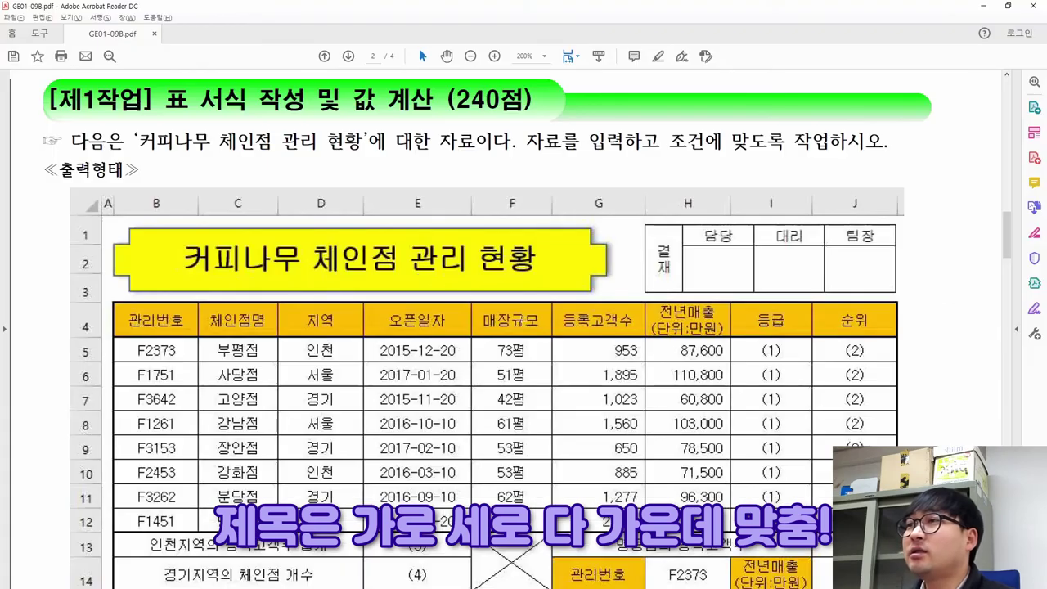
pyautogui.hotkey('alt', 'Tab')
pyautogui.click(472, 321)
pyautogui.hotkey('alt', 'Tab')
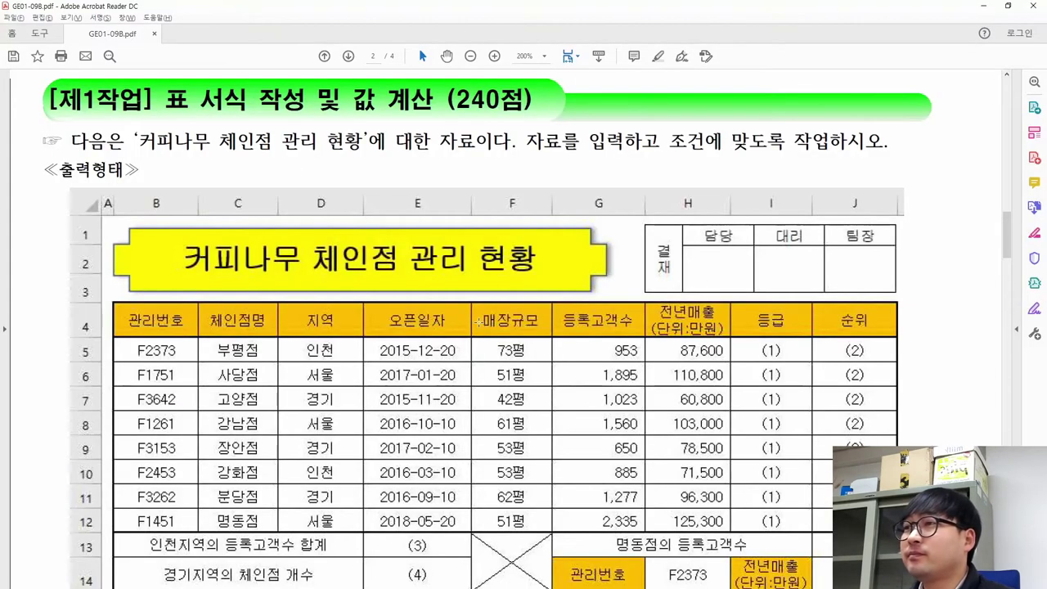
pyautogui.hotkey('alt', 'Tab')
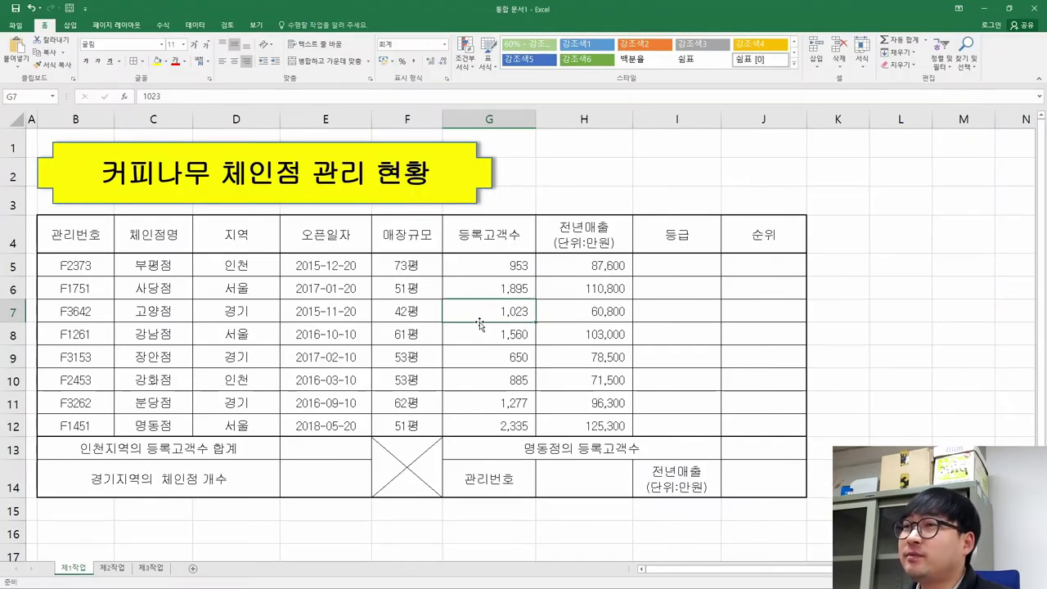
# In the exam PDF in Acrobat Reader, read the 결재란 condition and examine the approval box above the sample table.
pyautogui.hotkey('alt', 'Tab')
pyautogui.scroll(-5, 463, 391)
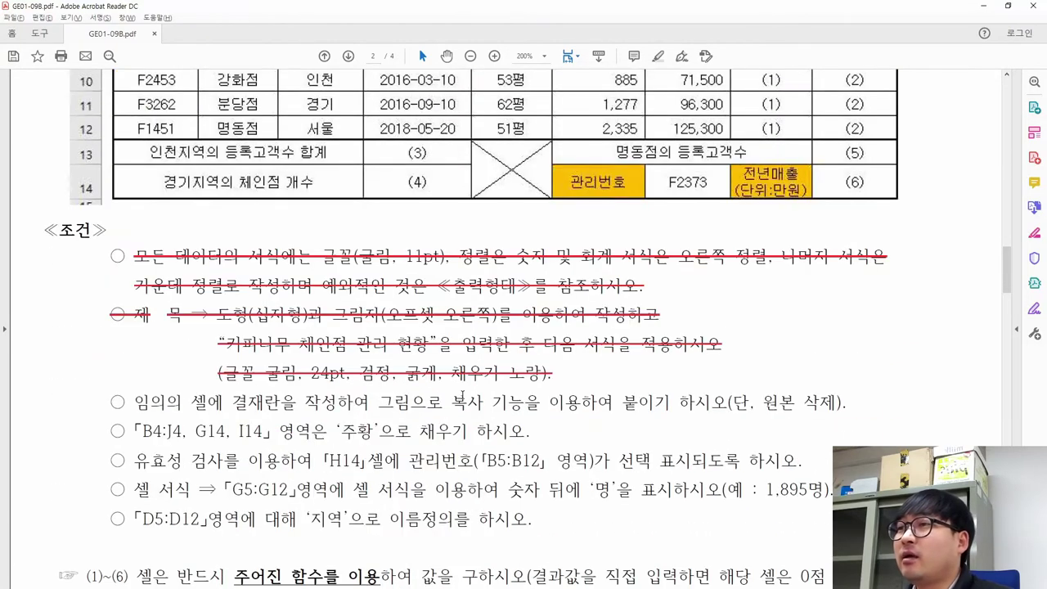
pyautogui.scroll(-3, 217, 327)
pyautogui.moveTo(134, 298); pyautogui.dragTo(368, 300)
pyautogui.hotkey('alt', 'Tab')
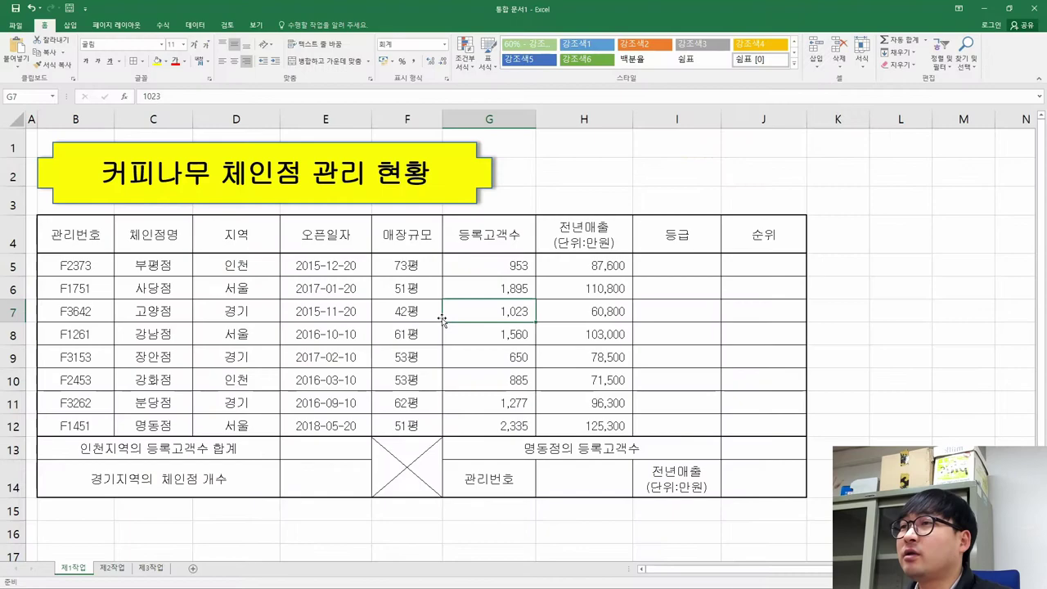
pyautogui.hotkey('alt', 'Tab')
pyautogui.scroll(10, 697, 218)
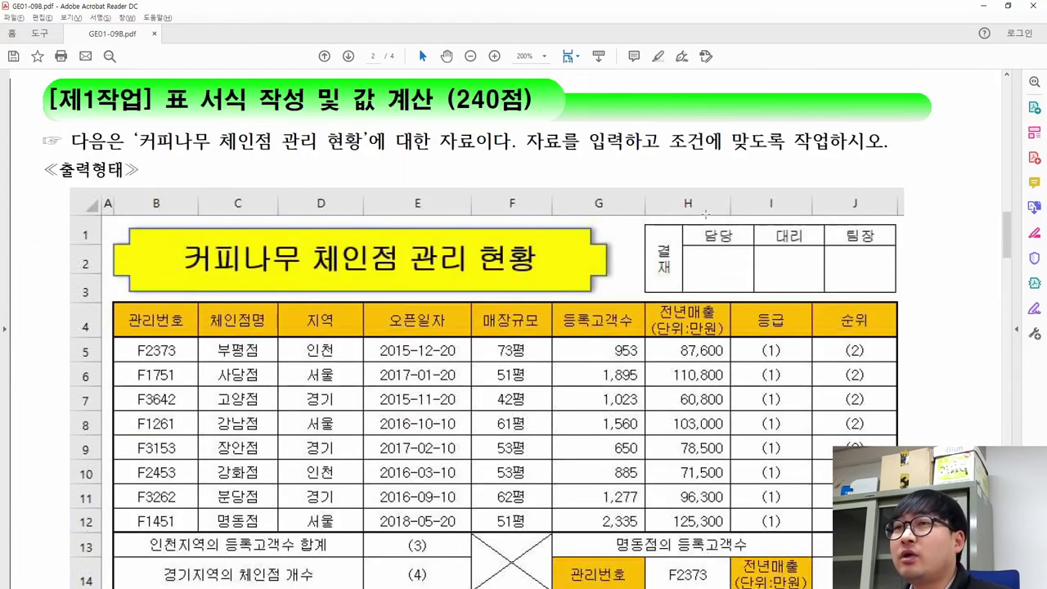
pyautogui.moveTo(644, 215); pyautogui.dragTo(900, 298)
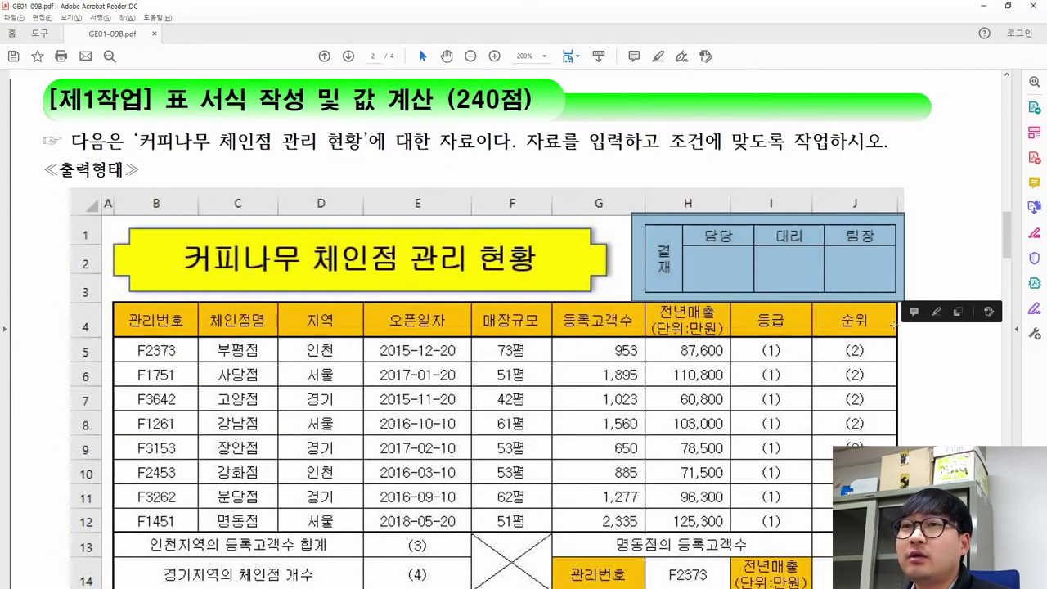
pyautogui.scroll(-10, 589, 313)
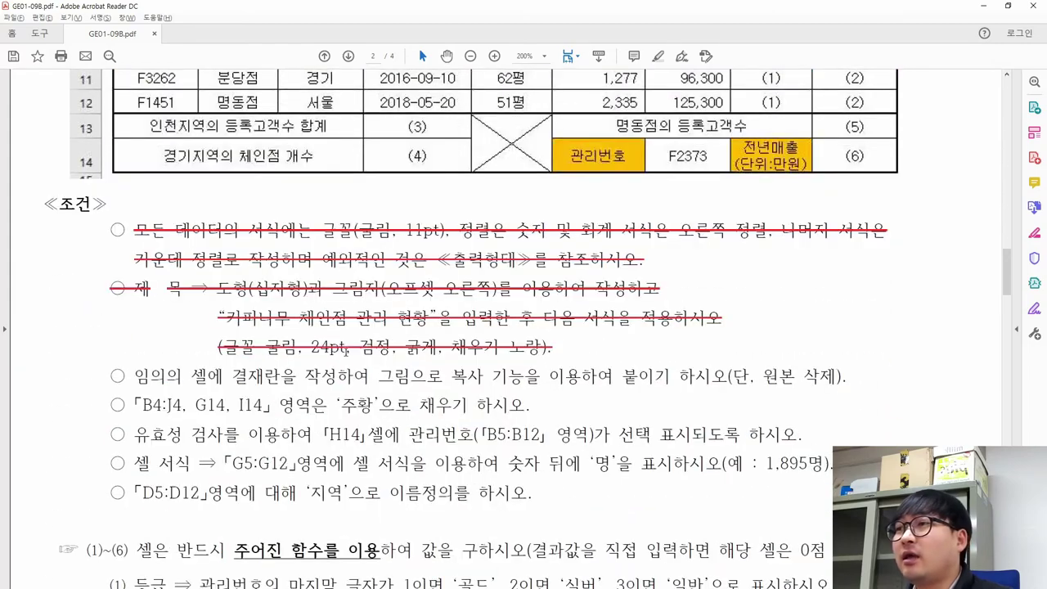
pyautogui.moveTo(134, 378); pyautogui.dragTo(247, 387)
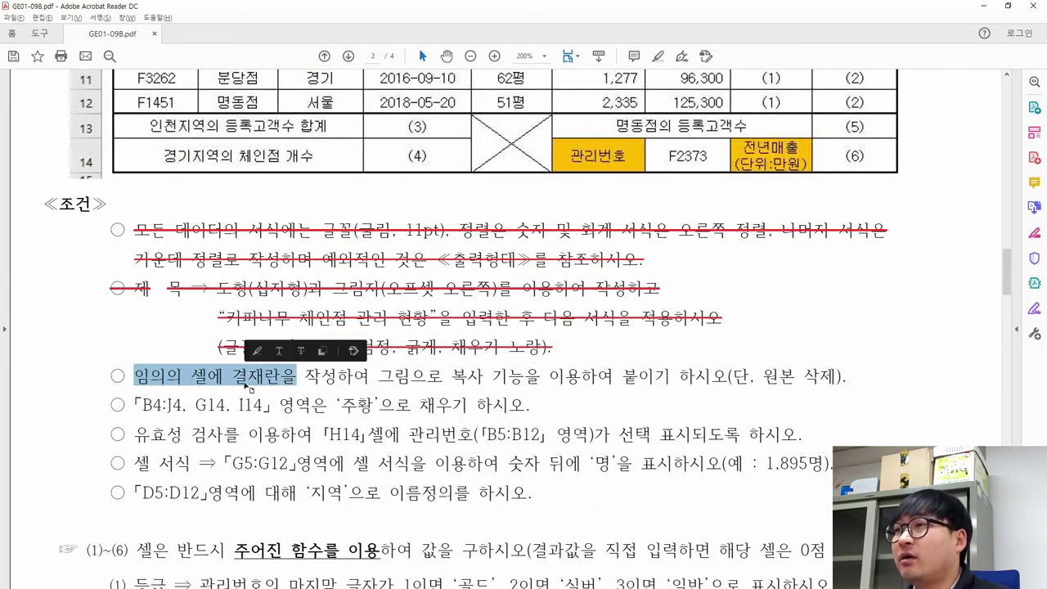
pyautogui.click(221, 368)
# In Excel, add a new blank worksheet after 제1작업 as the place for building the 결재란 approval box.
pyautogui.hotkey('alt', 'Tab')
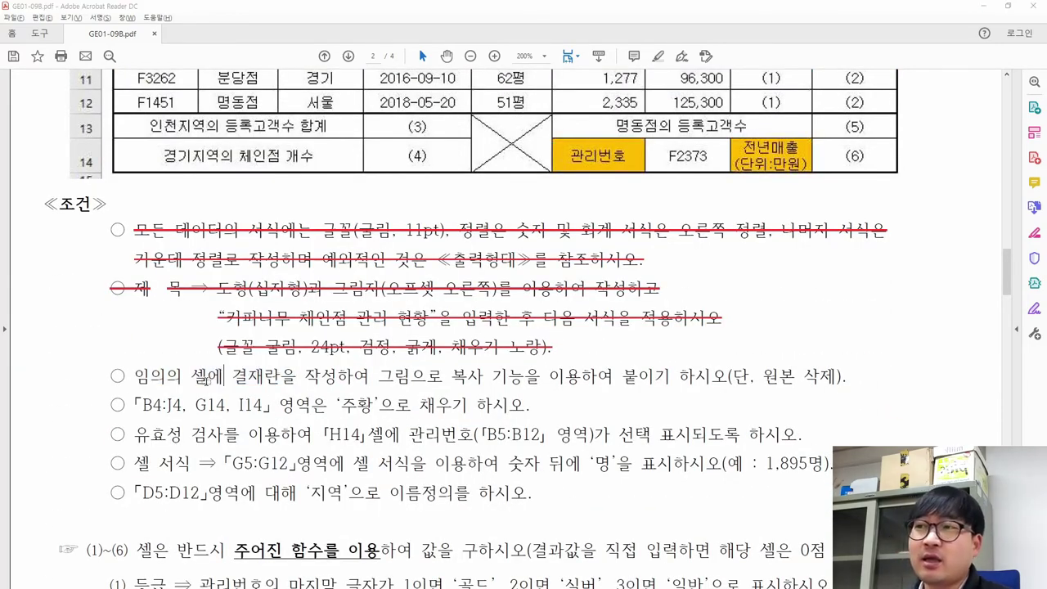
pyautogui.click(623, 161)
pyautogui.moveTo(635, 169); pyautogui.dragTo(932, 168)
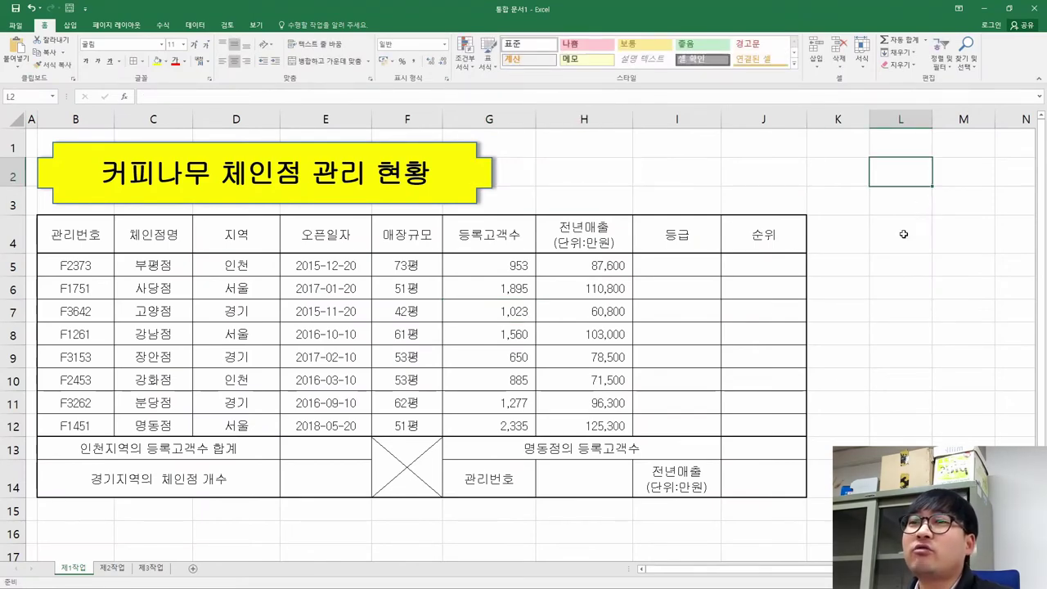
pyautogui.scroll(-5, 831, 389)
pyautogui.click(335, 214)
pyautogui.scroll(3, 501, 317)
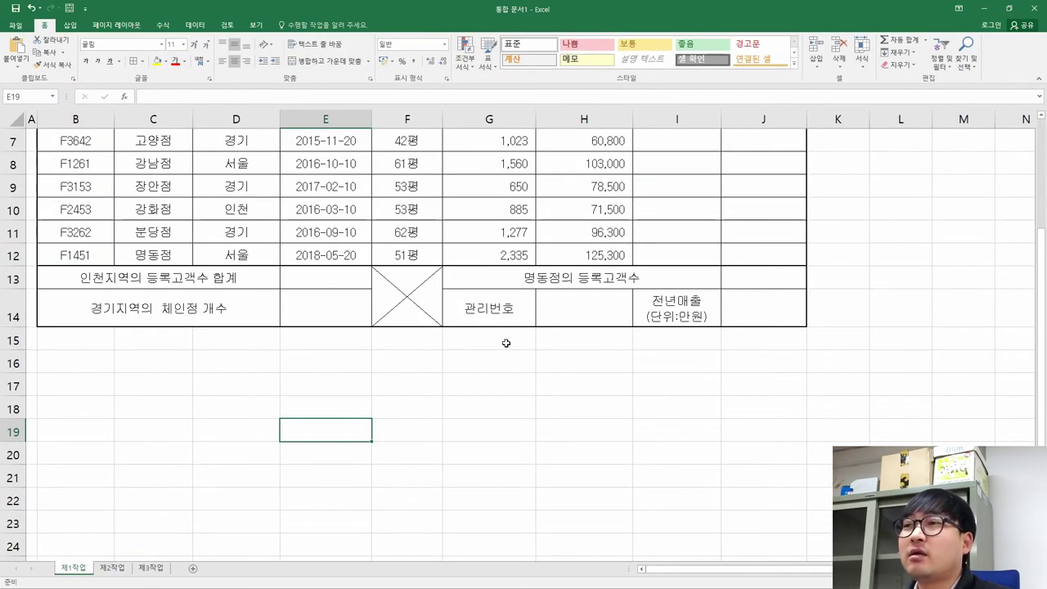
pyautogui.scroll(2, 506, 343)
pyautogui.click(593, 148)
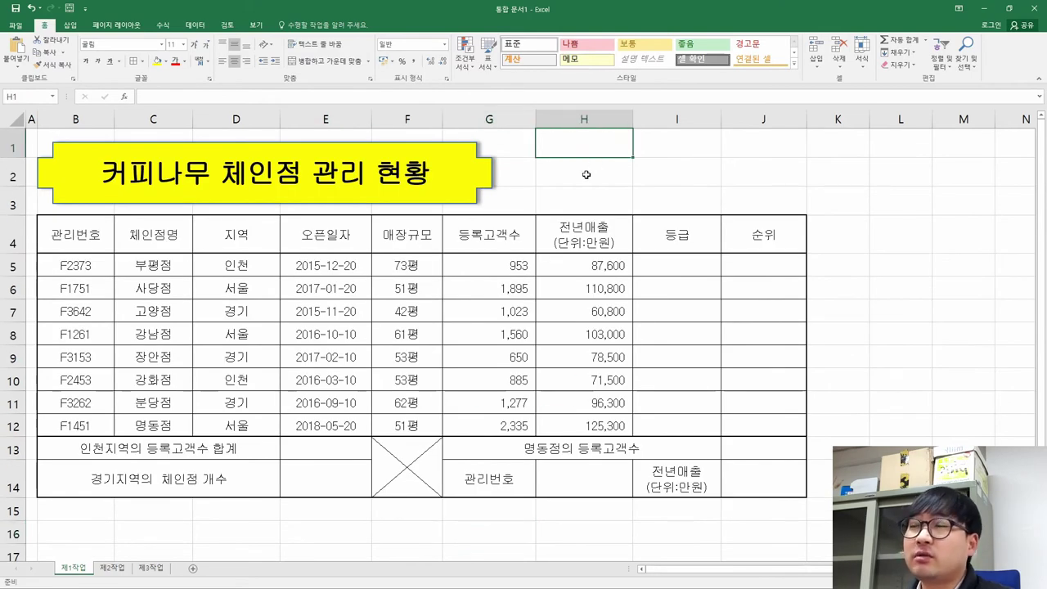
pyautogui.click(193, 567)
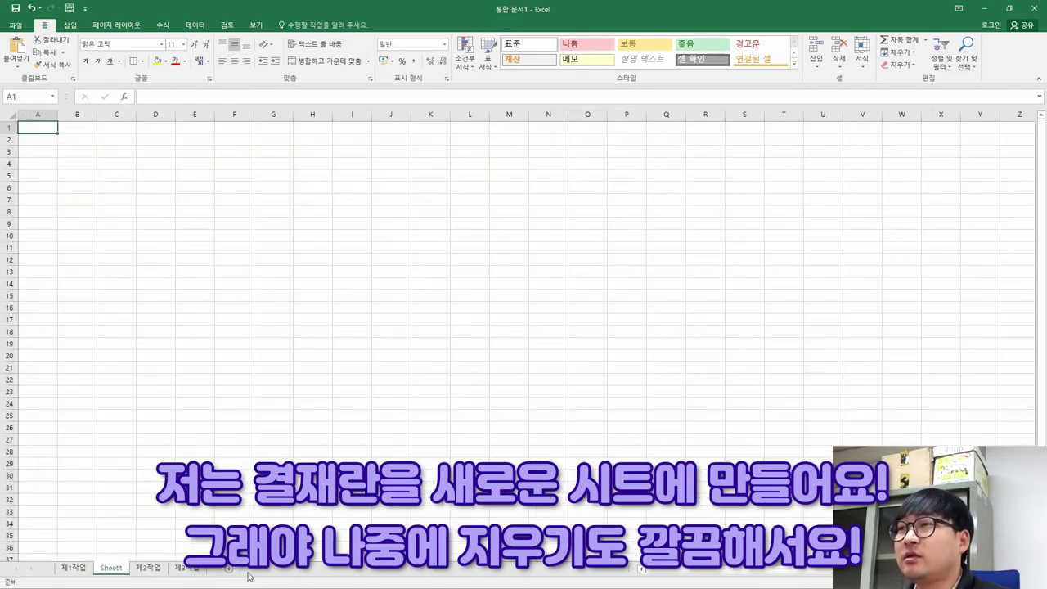
# In the exam PDF in Acrobat Reader, check the 결재란 condition, including 원본 삭제, and examine the approval box's sample layout.
pyautogui.hotkey('alt', 'Tab')
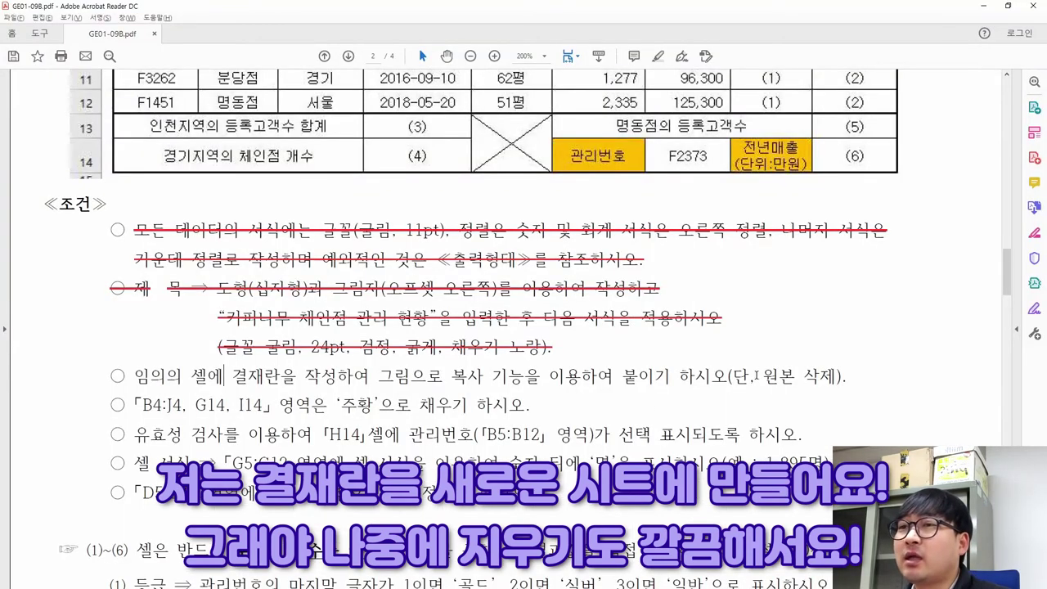
pyautogui.moveTo(760, 376); pyautogui.dragTo(836, 376)
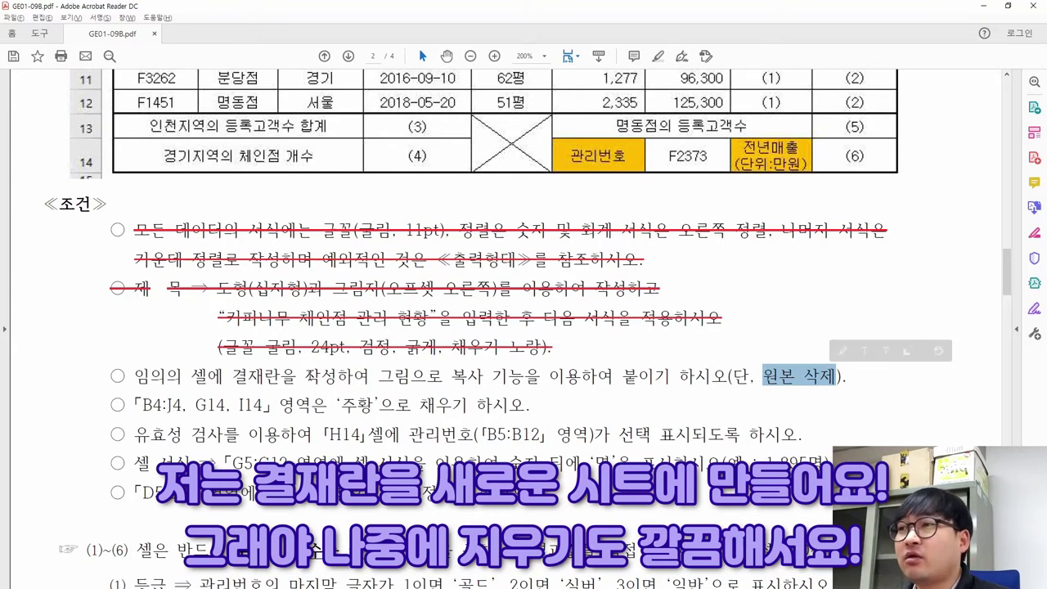
pyautogui.moveTo(134, 376); pyautogui.dragTo(370, 378)
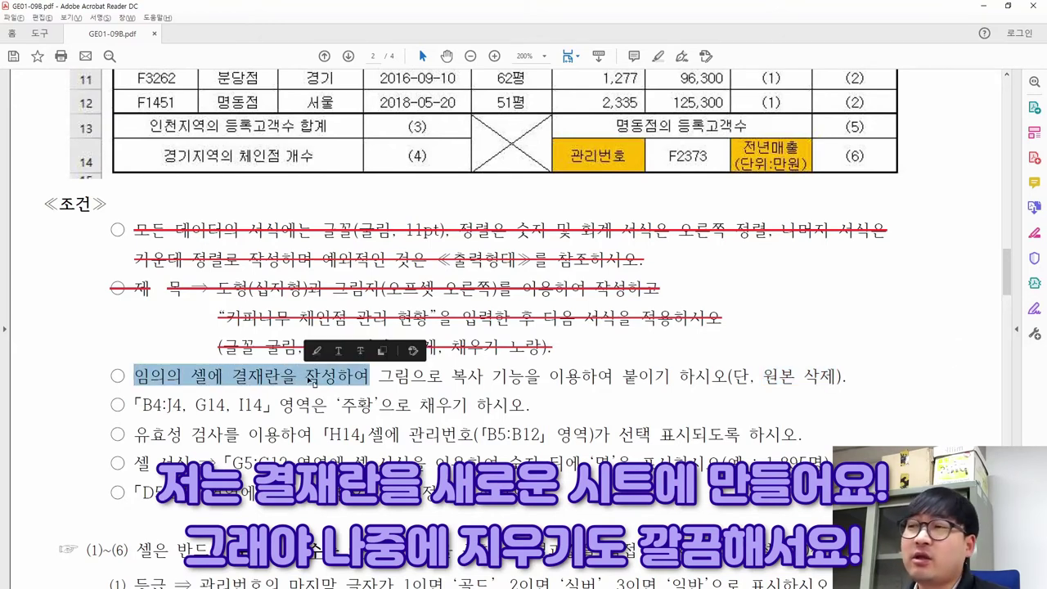
pyautogui.moveTo(232, 376); pyautogui.dragTo(298, 378)
pyautogui.hotkey('alt', 'Tab')
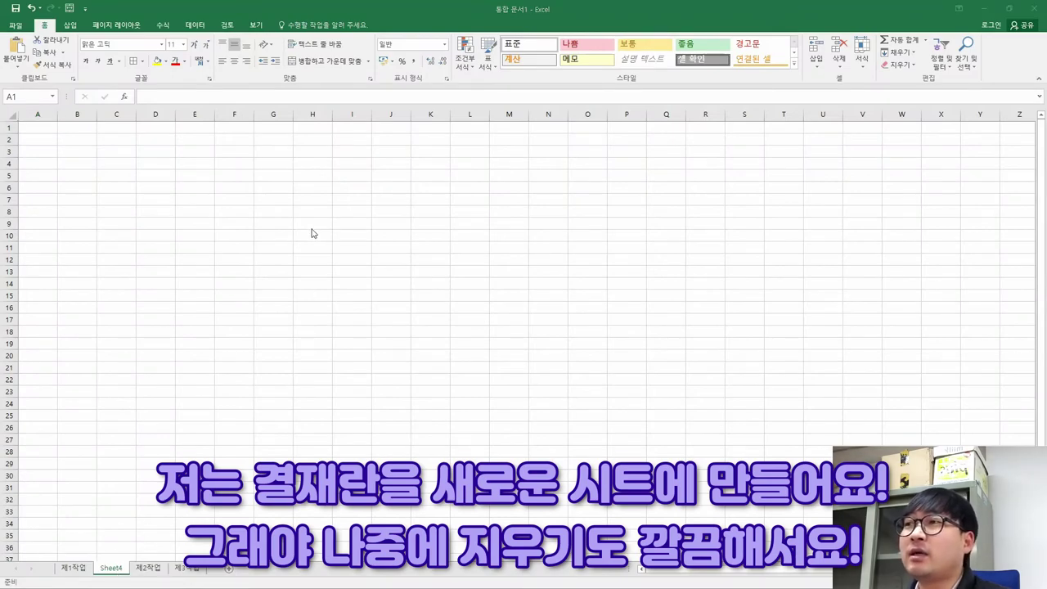
pyautogui.hotkey('alt', 'Tab')
pyautogui.scroll(5, 456, 273)
pyautogui.scroll(3, 456, 273)
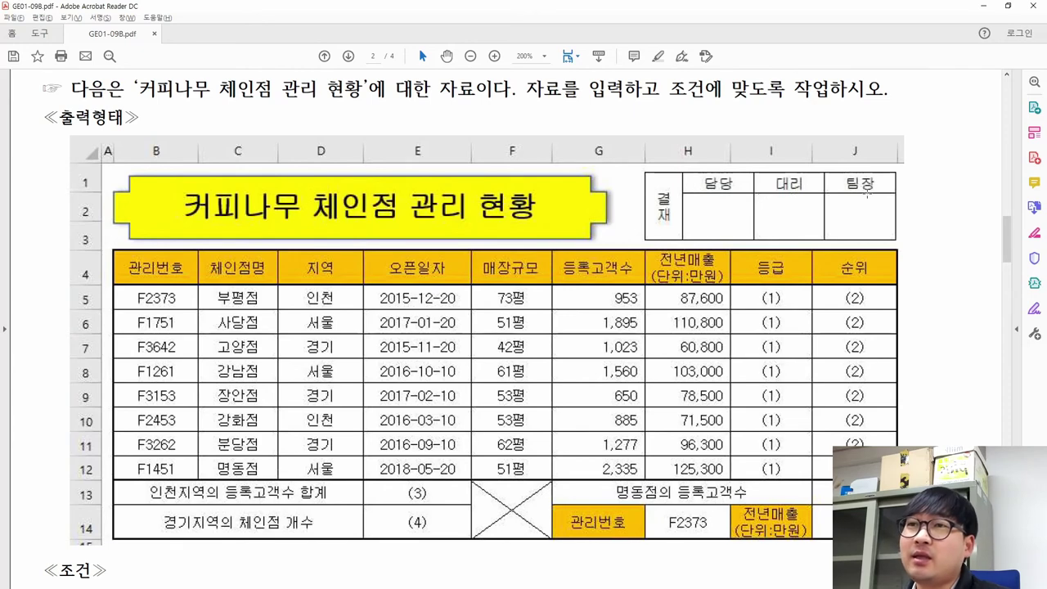
# In Excel's blank sheet, enter the approval box labels 결재, 담당, 대리 and 팀장 in cells B3 to E3.
pyautogui.hotkey('alt', 'Tab')
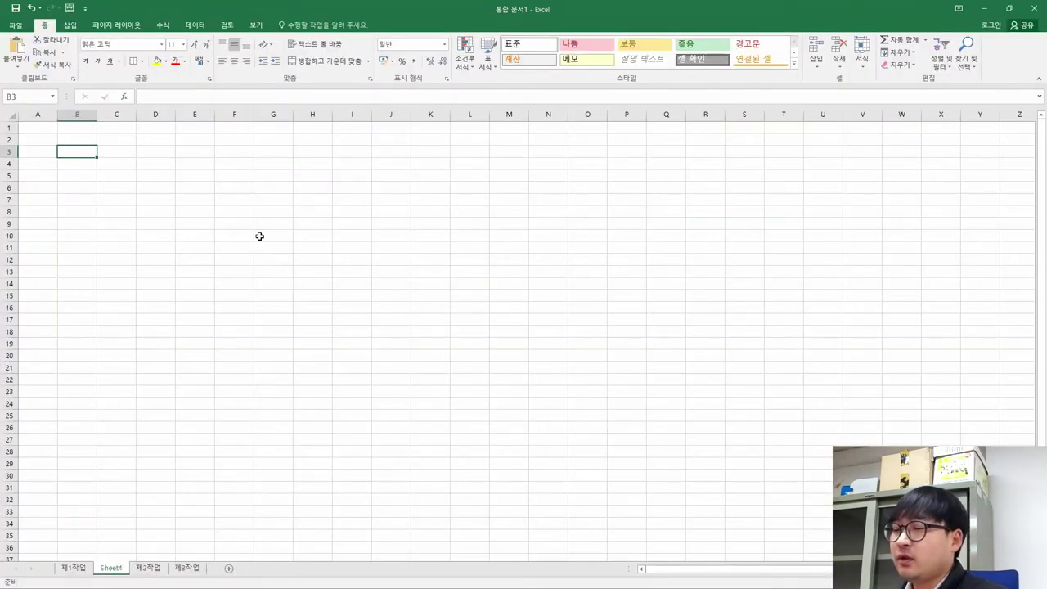
pyautogui.write('결재')
pyautogui.press('Tab')
pyautogui.write('담당')
pyautogui.press('Tab')
pyautogui.write('대리')
pyautogui.press('Tab')
pyautogui.write('ㅌㅋ')
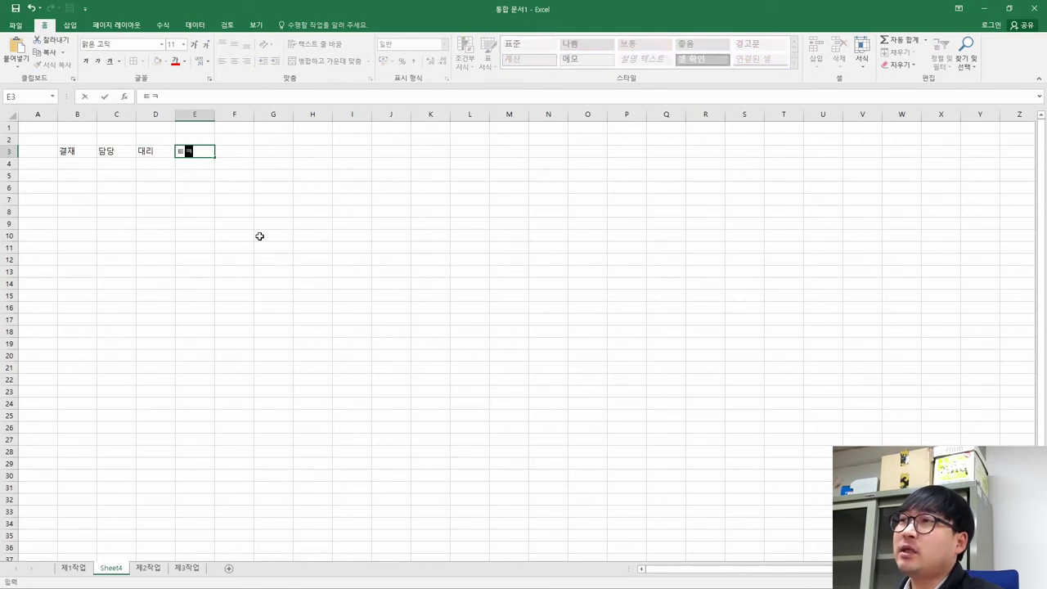
pyautogui.press('BackSpace')
pyautogui.press('BackSpace')
pyautogui.write('팀')
pyautogui.press('Return')
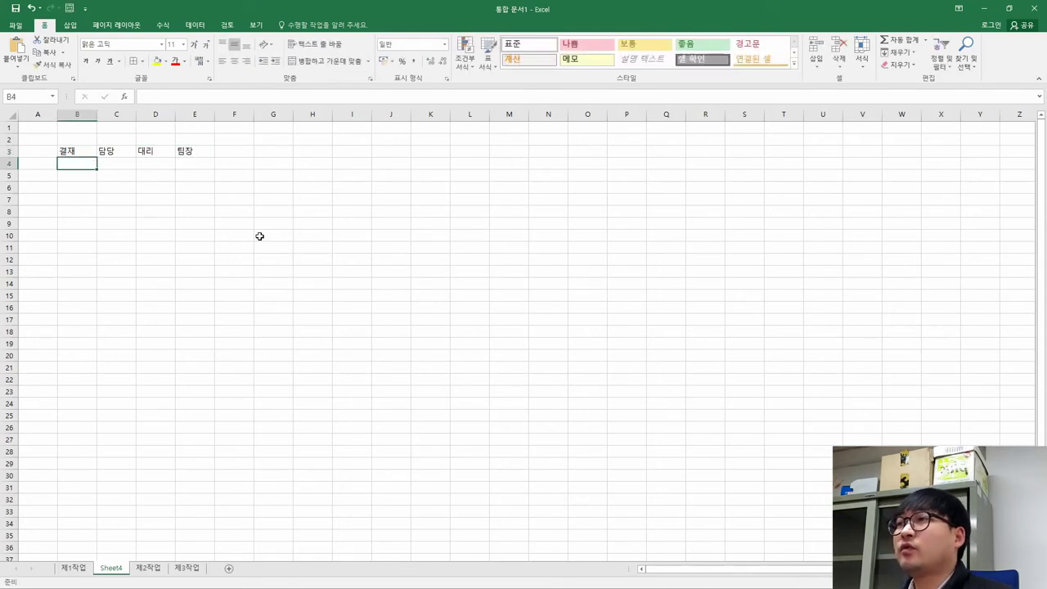
# Check the signature cells of the approval box in the exam PDF, and make row 4 in Excel taller to match.
pyautogui.hotkey('alt', 'Tab')
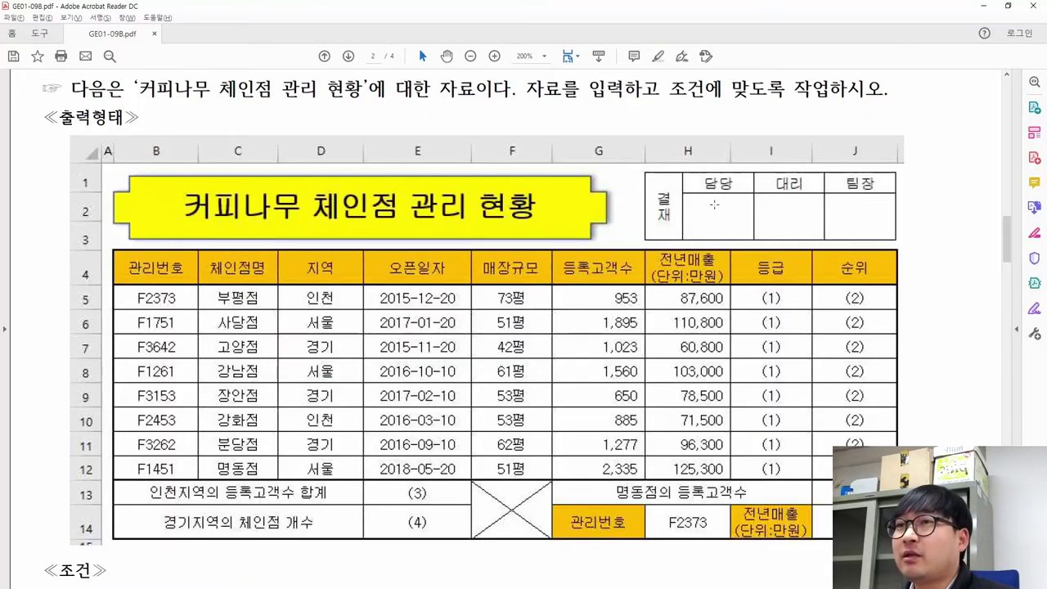
pyautogui.moveTo(708, 174); pyautogui.dragTo(752, 236)
pyautogui.hotkey('alt', 'Tab')
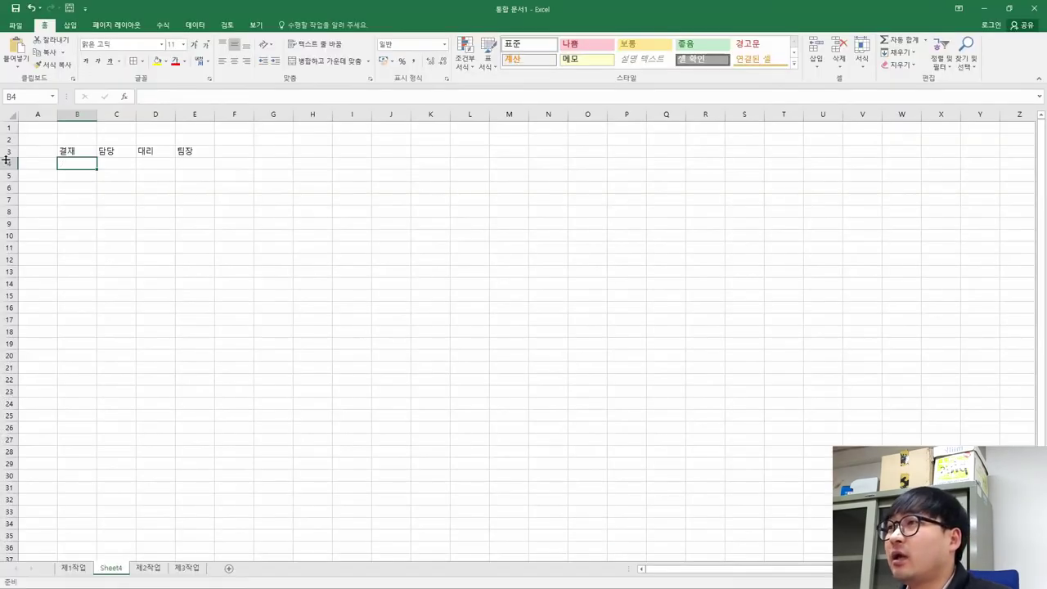
pyautogui.moveTo(67, 154); pyautogui.dragTo(181, 153)
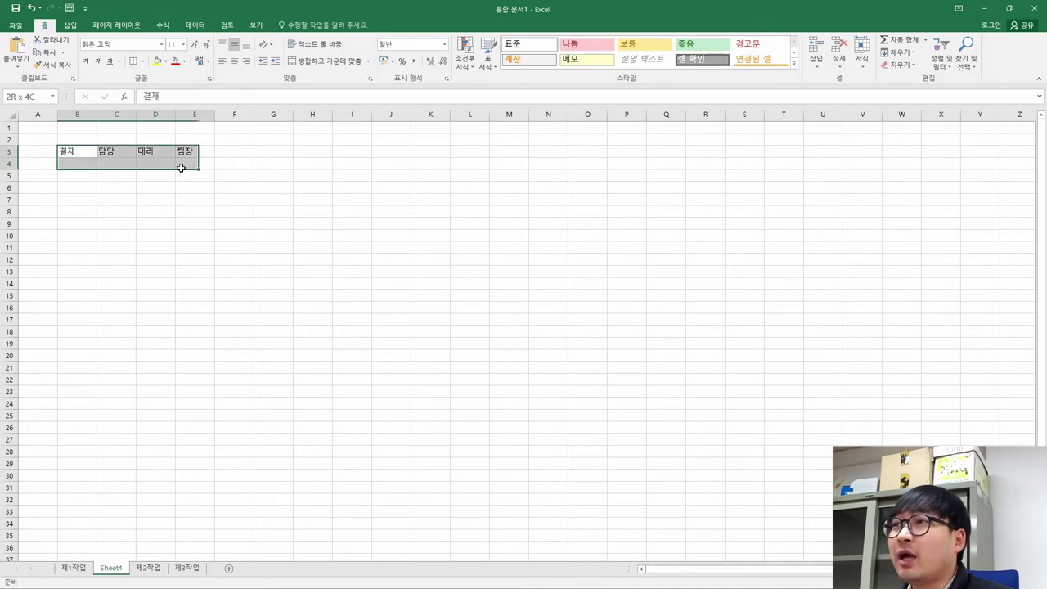
pyautogui.moveTo(303, 175); pyautogui.dragTo(398, 217)
pyautogui.click(121, 200)
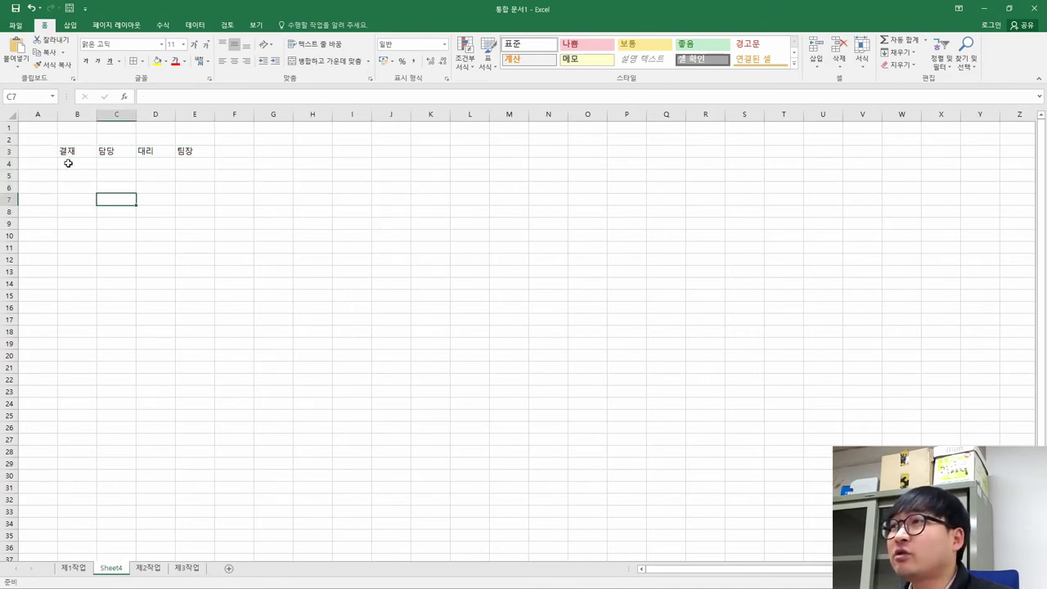
pyautogui.click(69, 162)
pyautogui.moveTo(11, 167); pyautogui.dragTo(16, 188)
pyautogui.click(232, 177)
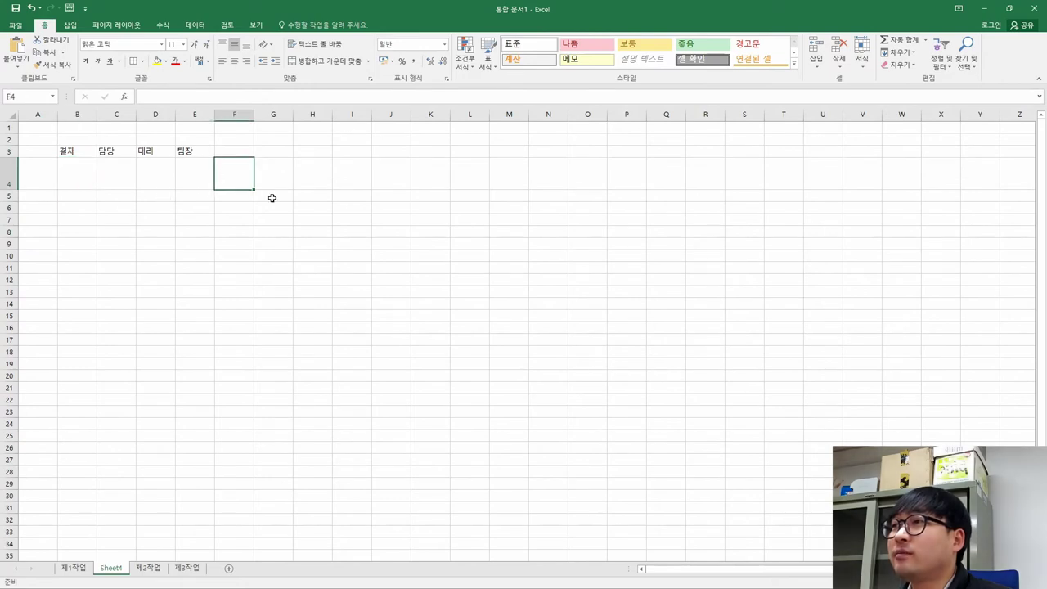
# Following the PDF sample, merge and centre B3:B4 and set its 결재 text to vertical writing (세로 쓰기).
pyautogui.moveTo(85, 152); pyautogui.dragTo(179, 161)
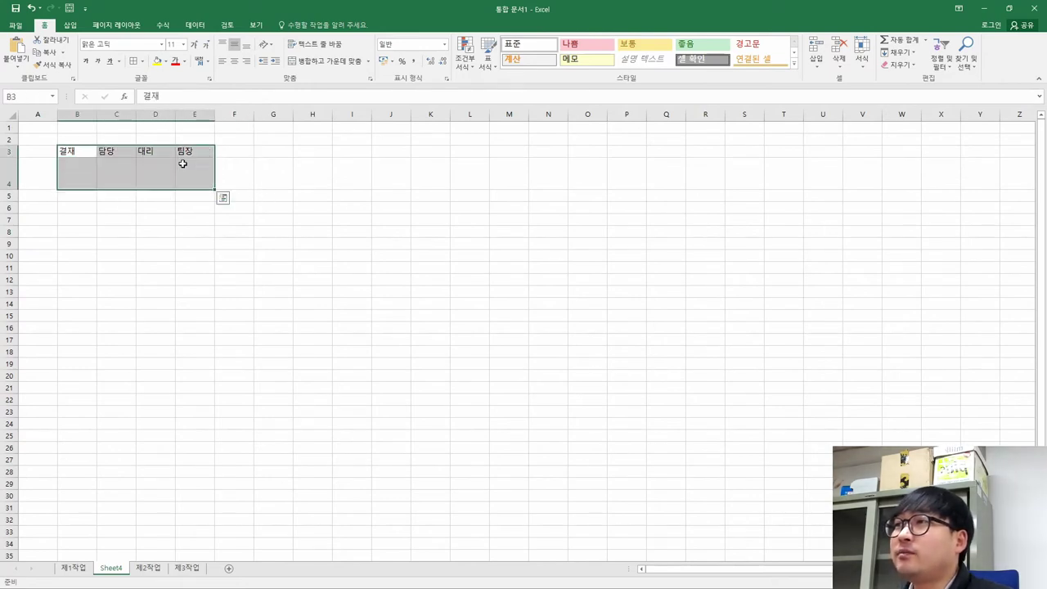
pyautogui.click(183, 165)
pyautogui.hotkey('alt', 'Tab')
pyautogui.moveTo(683, 183); pyautogui.dragTo(654, 237)
pyautogui.hotkey('alt', 'Tab')
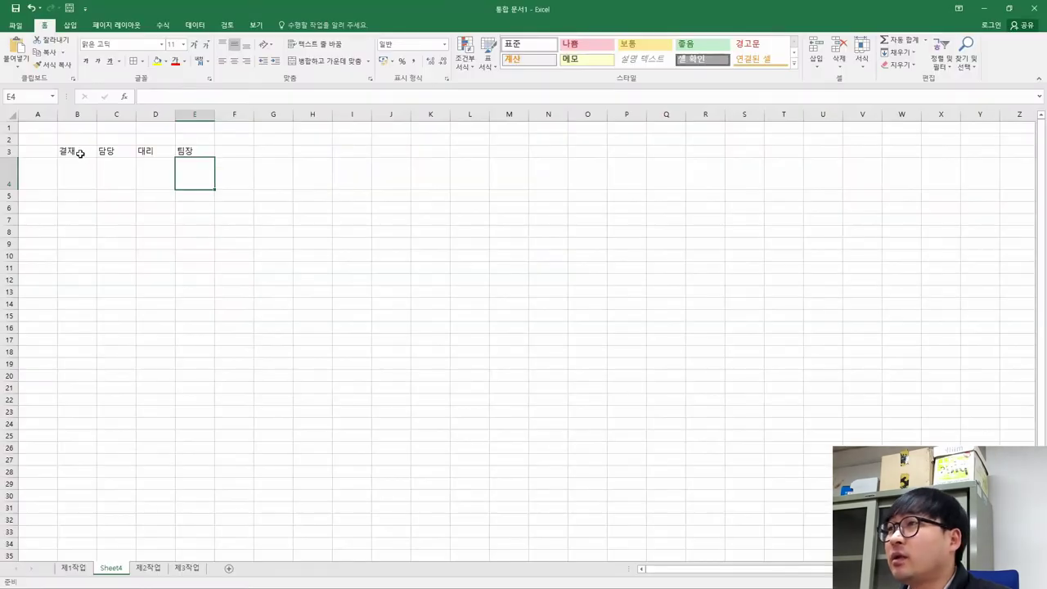
pyautogui.moveTo(80, 153); pyautogui.dragTo(83, 170)
pyautogui.click(322, 62)
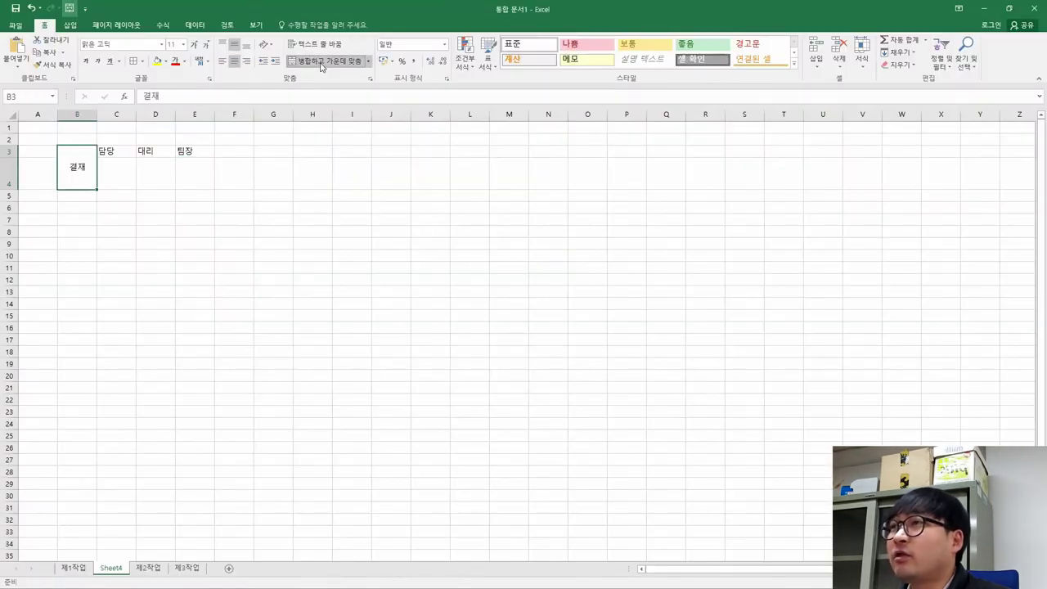
pyautogui.hotkey('alt', 'Tab')
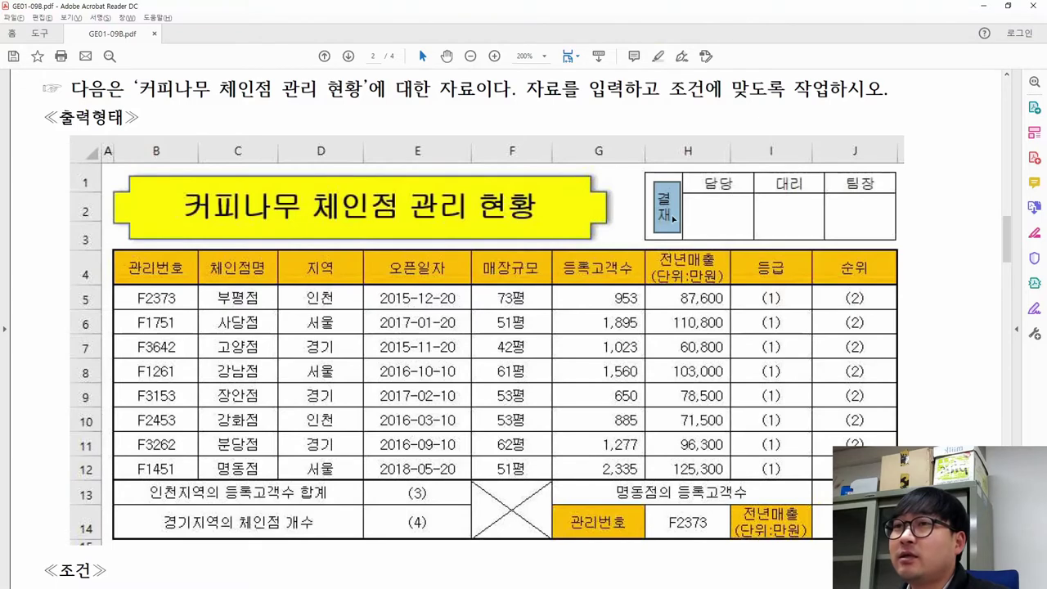
pyautogui.hotkey('alt', 'Tab')
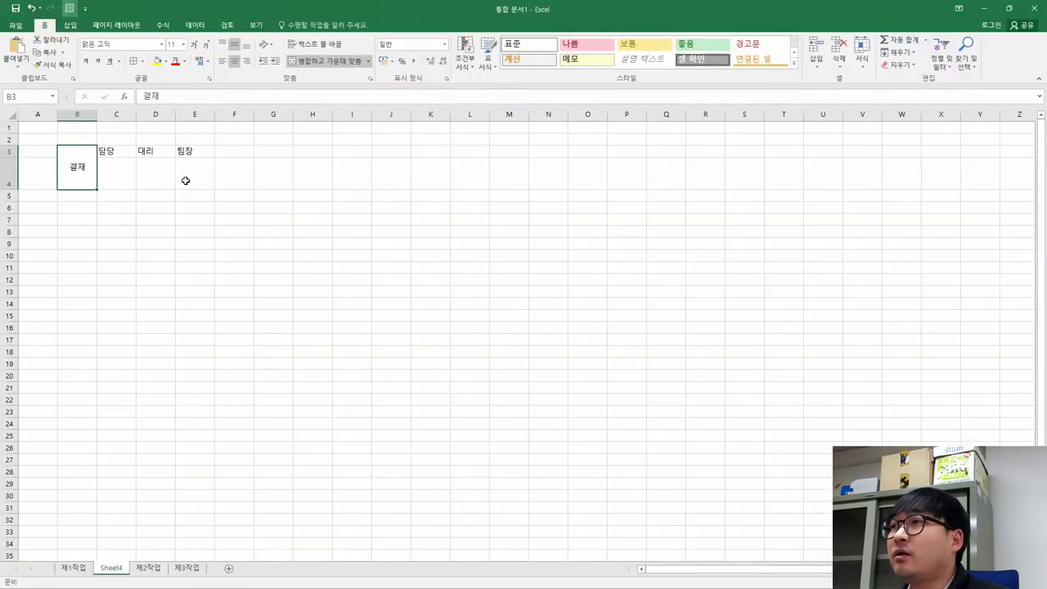
pyautogui.click(270, 46)
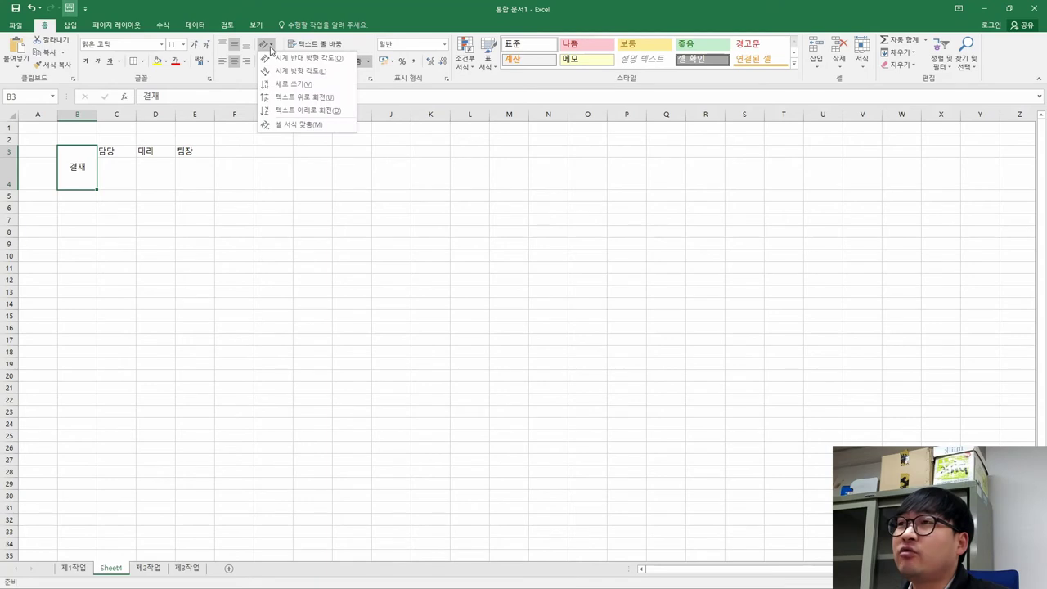
pyautogui.click(286, 85)
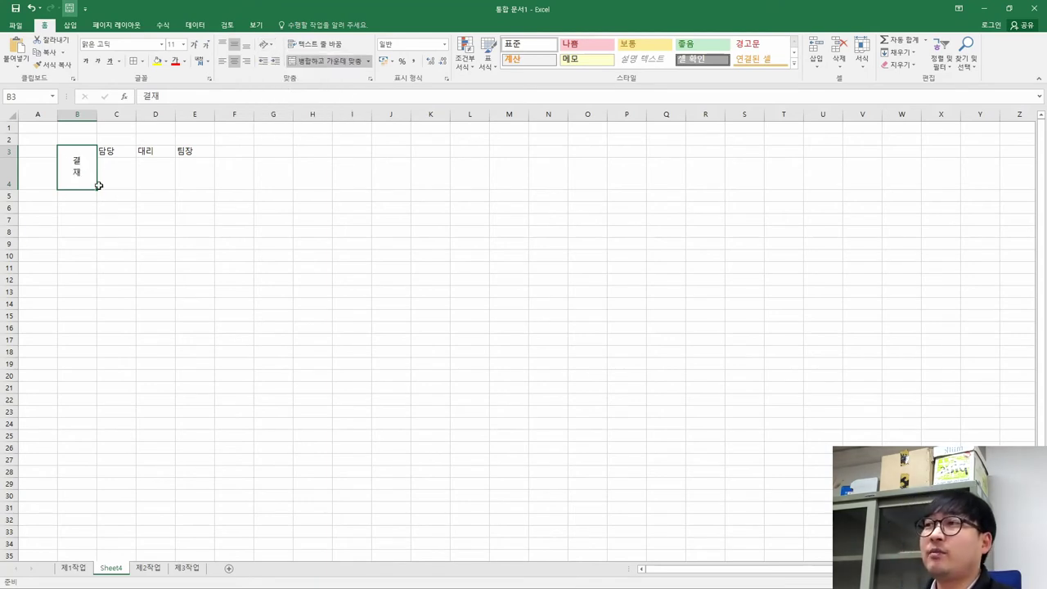
# Compare the 결재 cell with the PDF sample and narrow column B in Excel to fit the vertical text.
pyautogui.hotkey('alt', 'Tab')
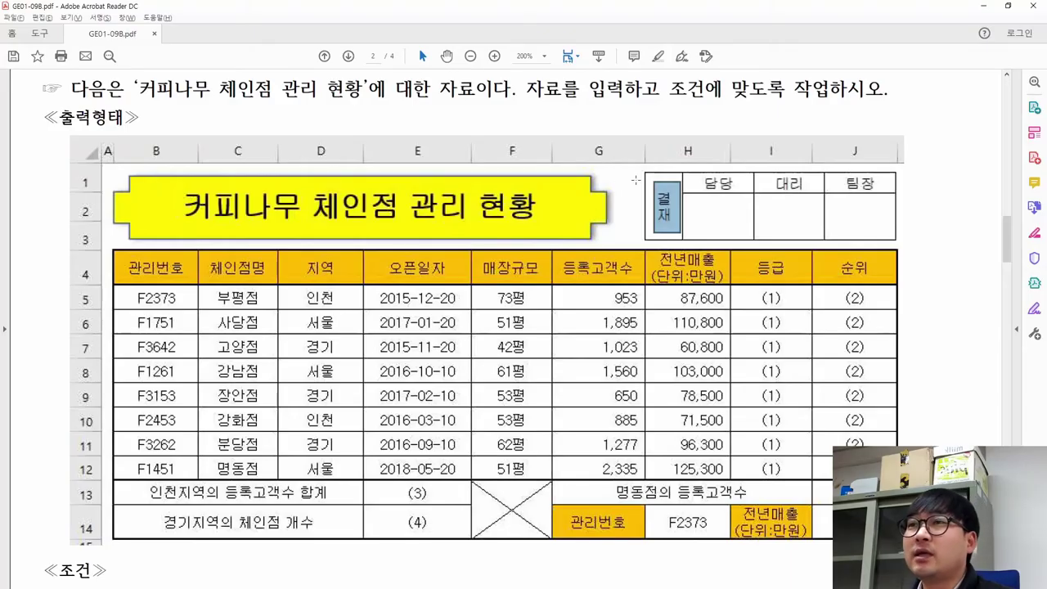
pyautogui.hotkey('alt', 'Tab')
pyautogui.moveTo(93, 114); pyautogui.dragTo(79, 116)
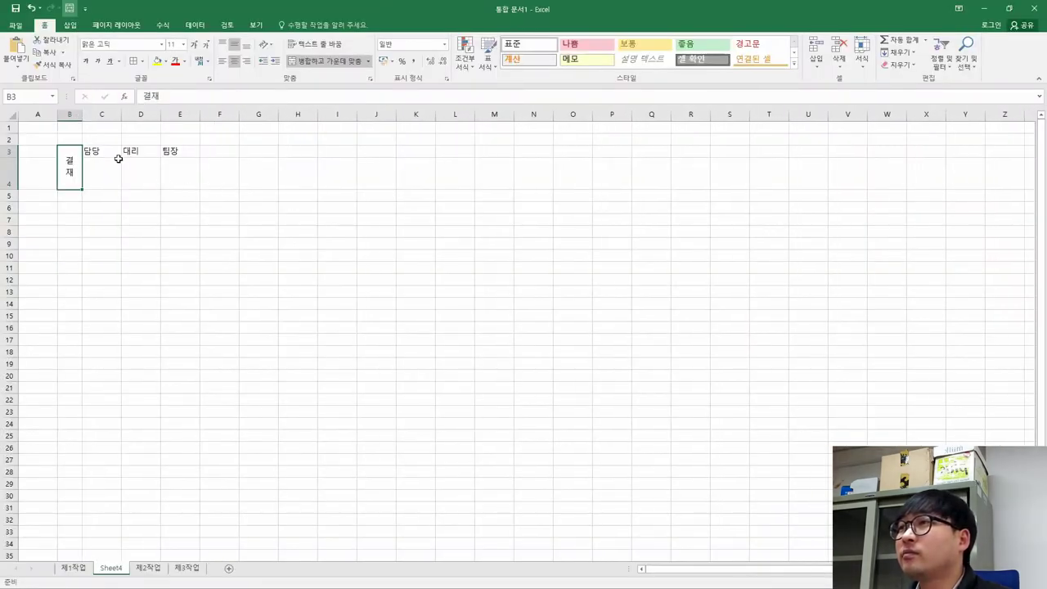
# Centre the 담당, 대리 and 팀장 labels in C3:E3 horizontally, as in the PDF's approval box.
pyautogui.hotkey('alt', 'Tab')
pyautogui.moveTo(703, 177); pyautogui.dragTo(863, 192)
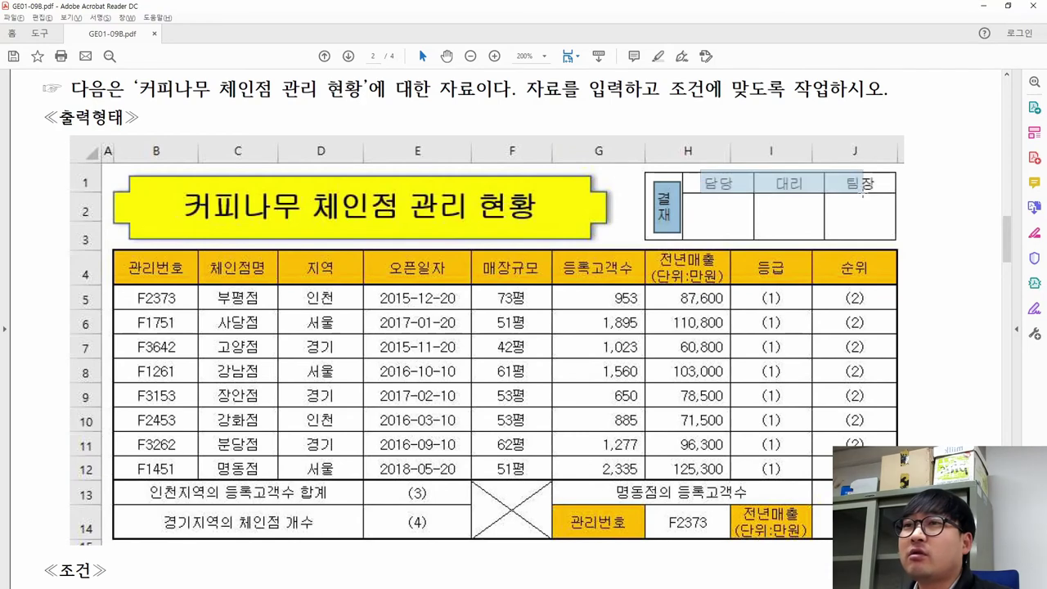
pyautogui.hotkey('alt', 'Tab')
pyautogui.moveTo(93, 152); pyautogui.dragTo(188, 151)
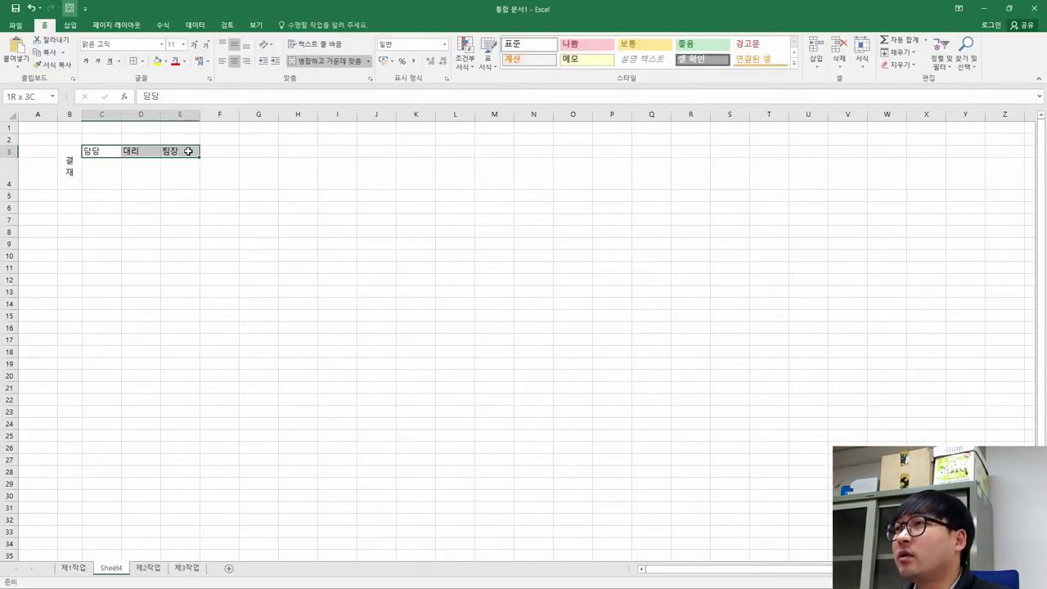
pyautogui.click(234, 61)
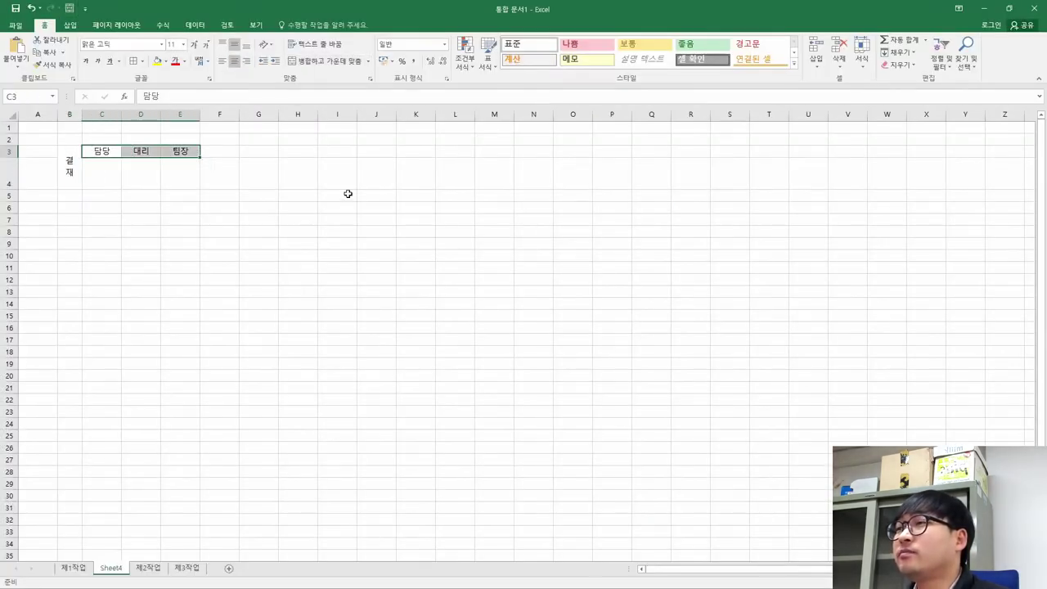
# Check the approval box lines in the PDF and apply all borders to the range B3:E4 in Excel.
pyautogui.hotkey('alt', 'Tab')
pyautogui.moveTo(654, 179); pyautogui.dragTo(875, 239)
pyautogui.hotkey('alt', 'Tab')
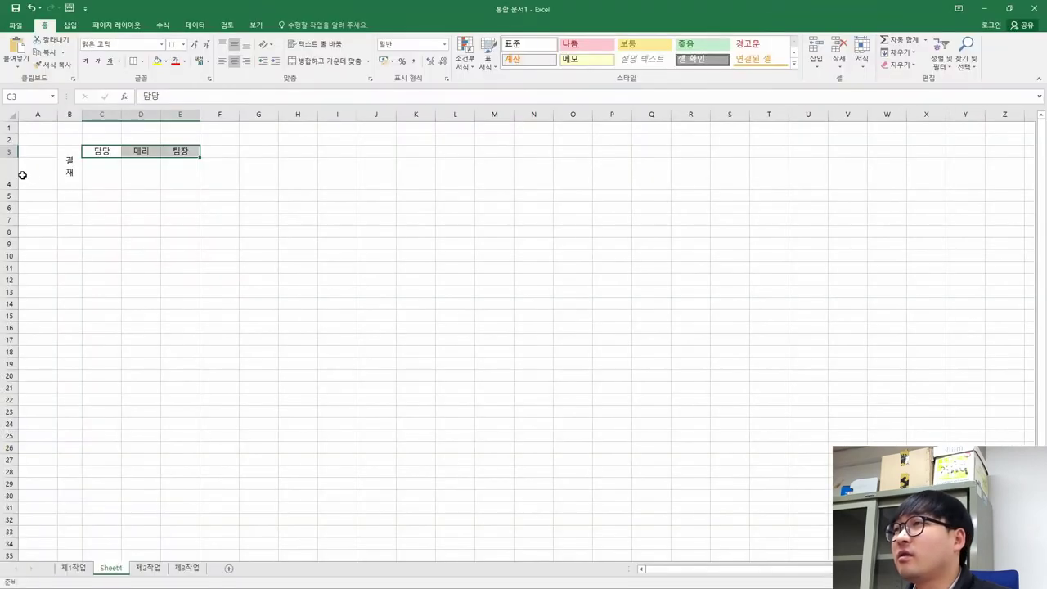
pyautogui.moveTo(66, 167)
pyautogui.mouseDown()
pyautogui.moveTo(201, 171)
pyautogui.moveTo(68, 160)
pyautogui.mouseUp()
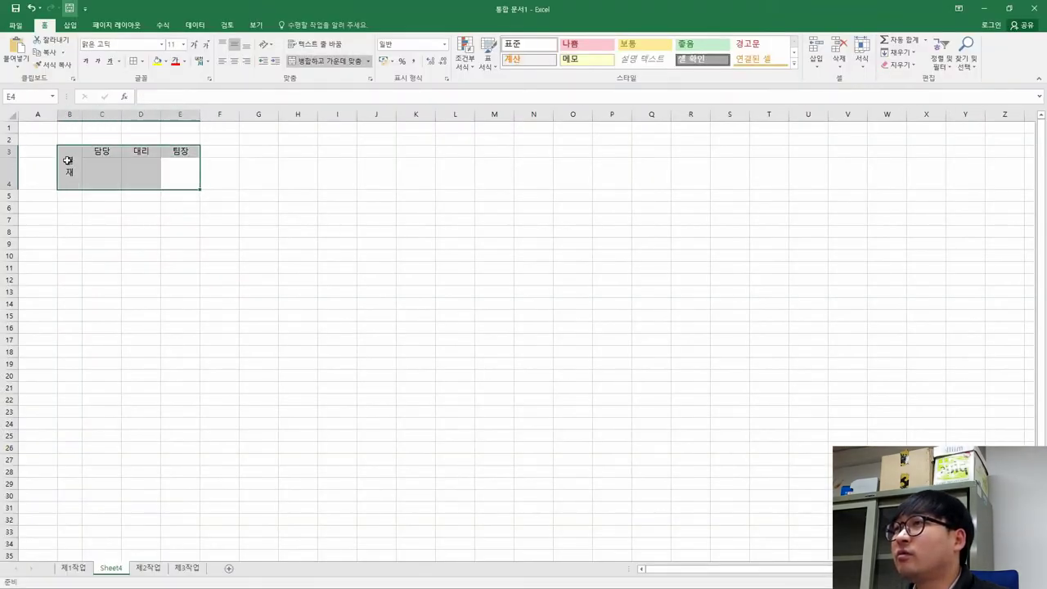
pyautogui.click(142, 62)
pyautogui.click(170, 155)
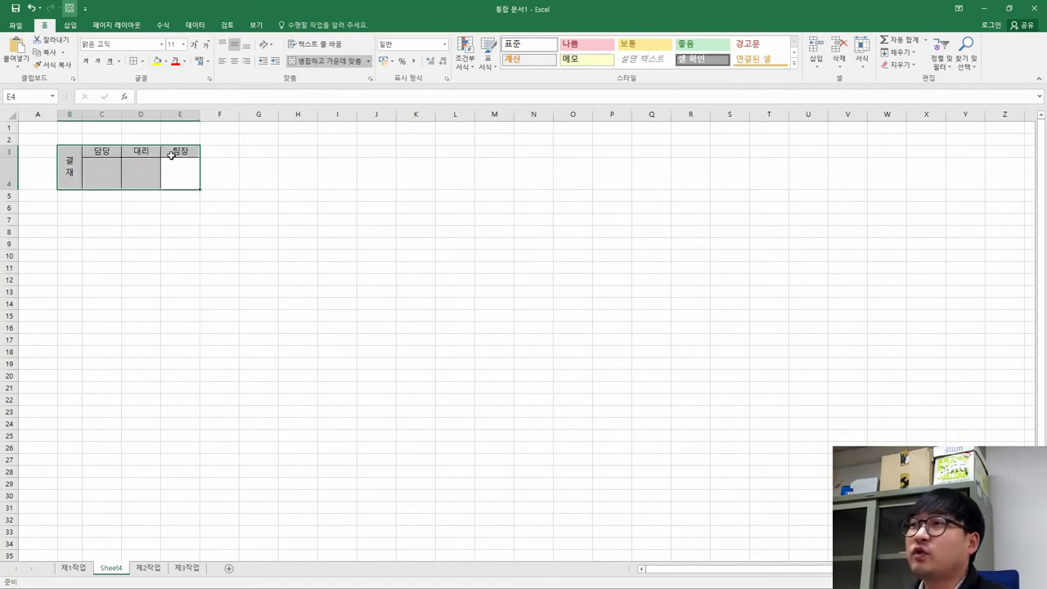
pyautogui.click(265, 186)
# Compare the bordered approval box with the PDF sample and narrow column B slightly more to match its proportions.
pyautogui.hotkey('alt', 'Tab')
pyautogui.click(716, 245)
pyautogui.hotkey('alt', 'Tab')
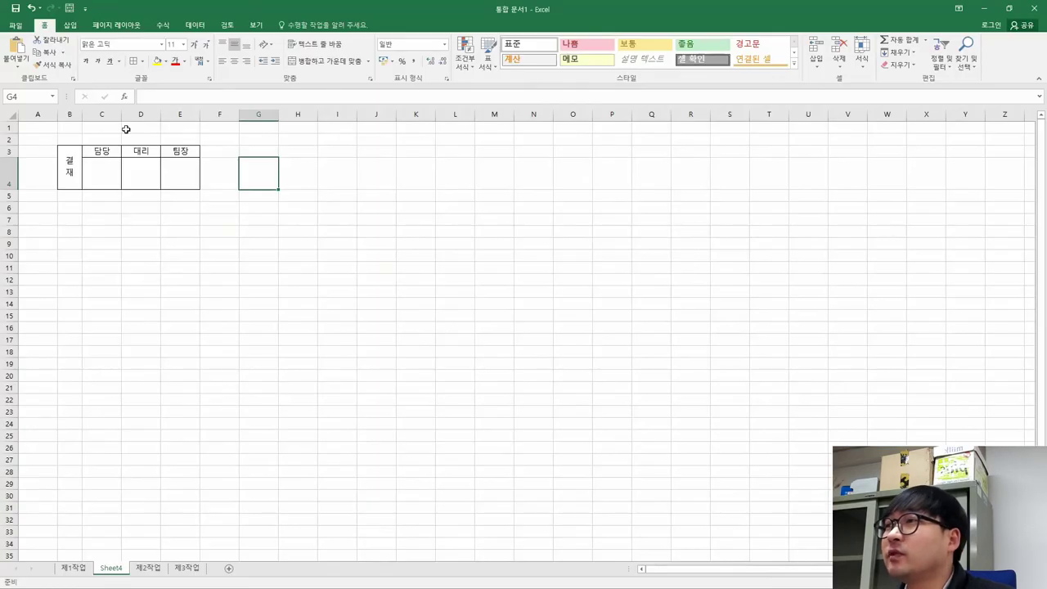
pyautogui.moveTo(81, 114); pyautogui.dragTo(78, 115)
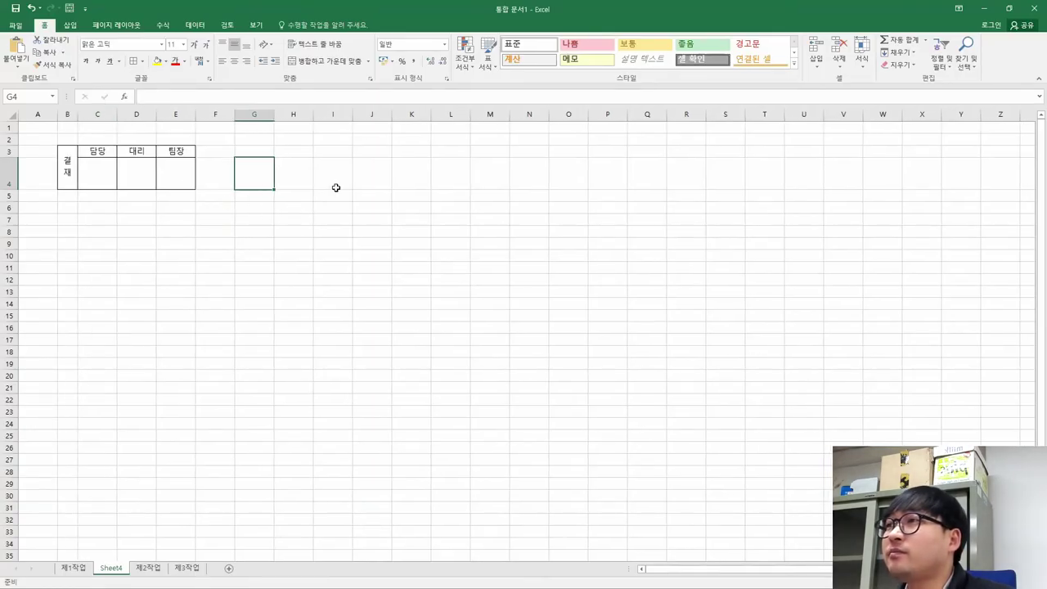
pyautogui.hotkey('alt', 'Tab')
pyautogui.hotkey('alt', 'Tab')
pyautogui.hotkey('alt', 'Tab')
pyautogui.hotkey('alt', 'Tab')
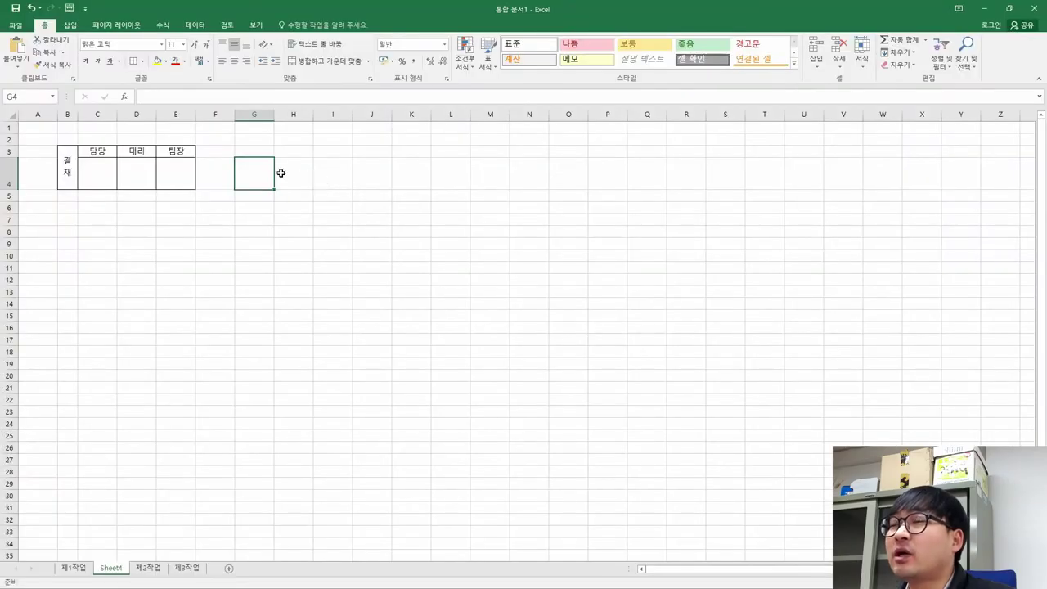
# In the exam PDF, strike through the completed 임의의 셀에 결재란을 작성하여 part and highlight the copy-as-picture instruction after it.
pyautogui.hotkey('alt', 'Tab')
pyautogui.scroll(-6, 423, 254)
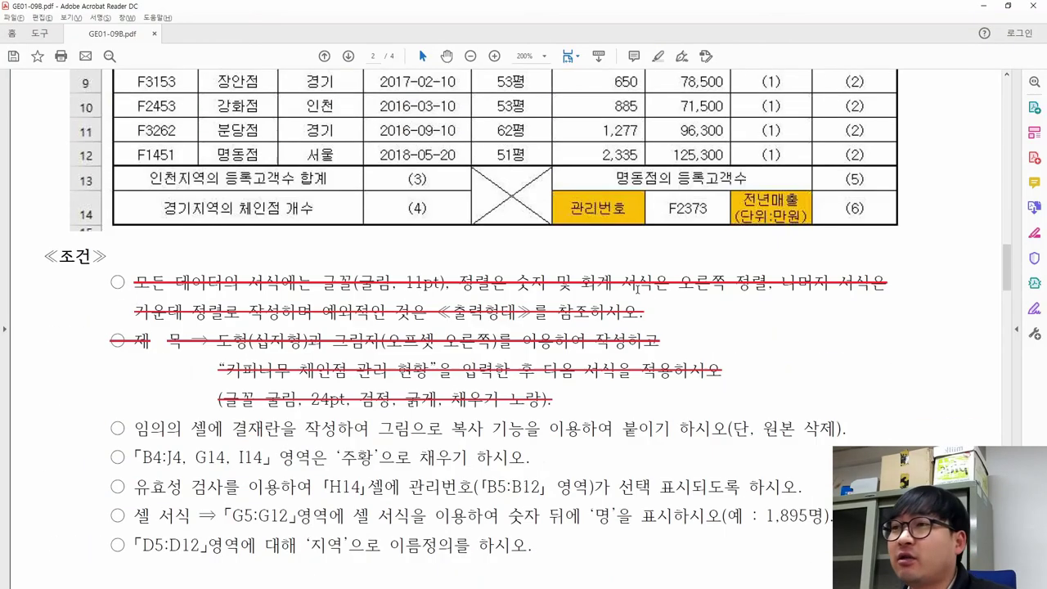
pyautogui.moveTo(136, 297); pyautogui.dragTo(368, 298)
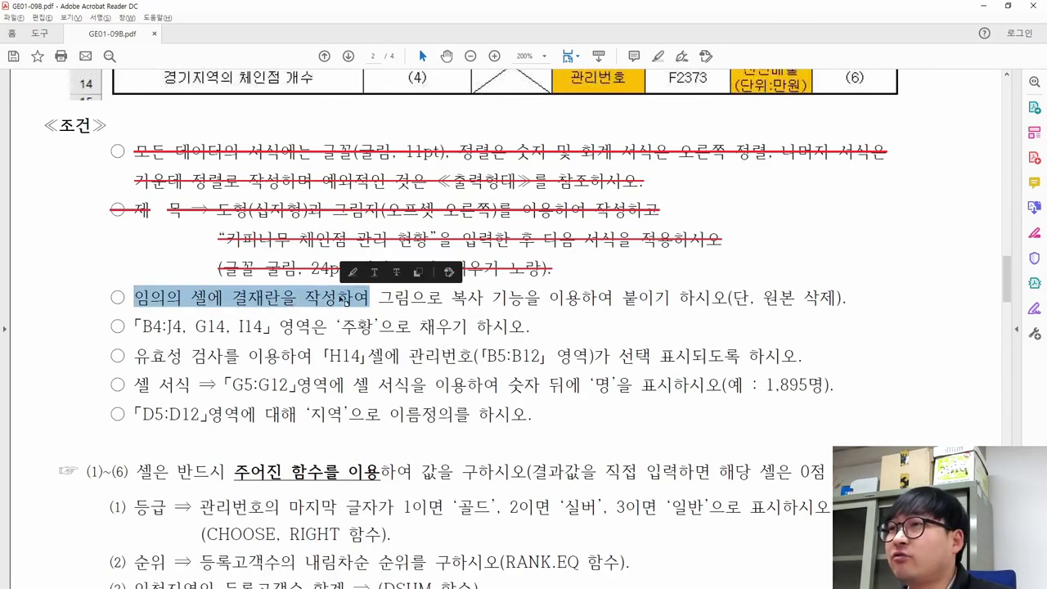
pyautogui.click(396, 272)
pyautogui.moveTo(379, 297); pyautogui.dragTo(709, 305)
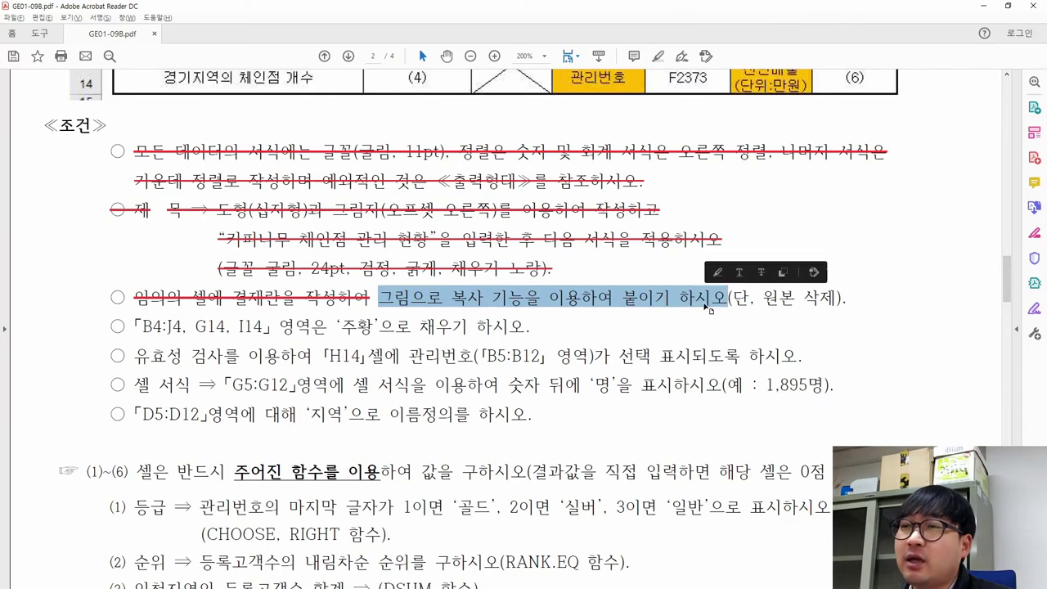
# Switch to Excel and copy the finished 결재 approval box in B3:E4 of Sheet4.
pyautogui.hotkey('alt', 'Tab')
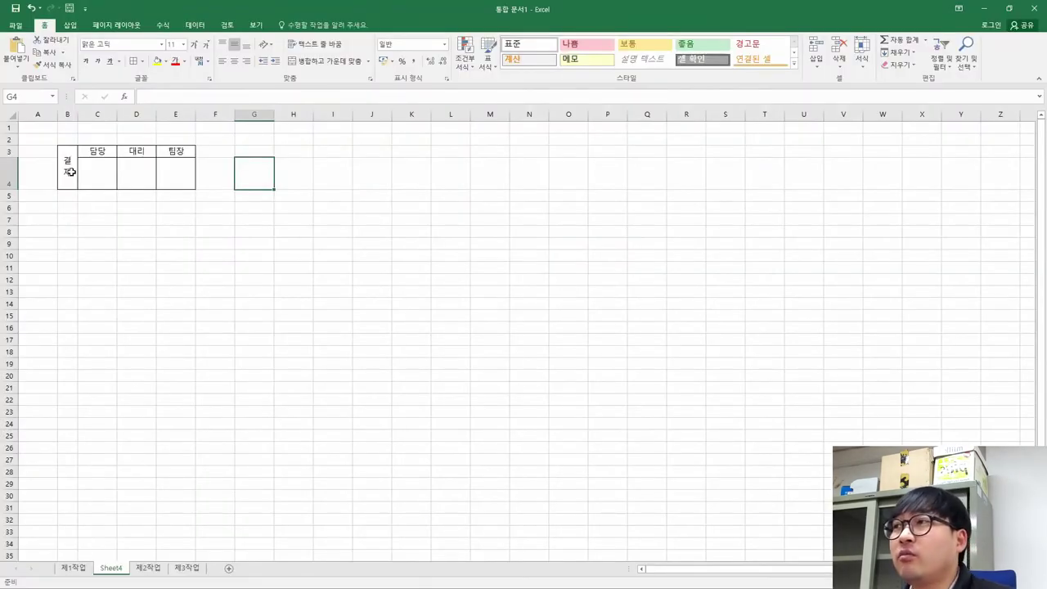
pyautogui.moveTo(62, 170); pyautogui.dragTo(175, 176)
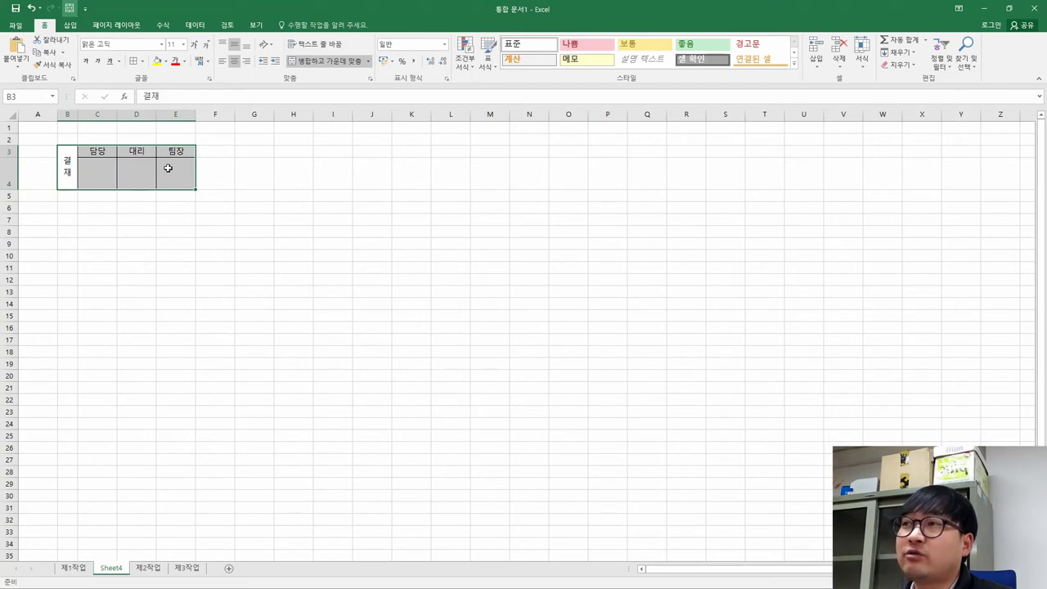
pyautogui.rightClick(120, 173)
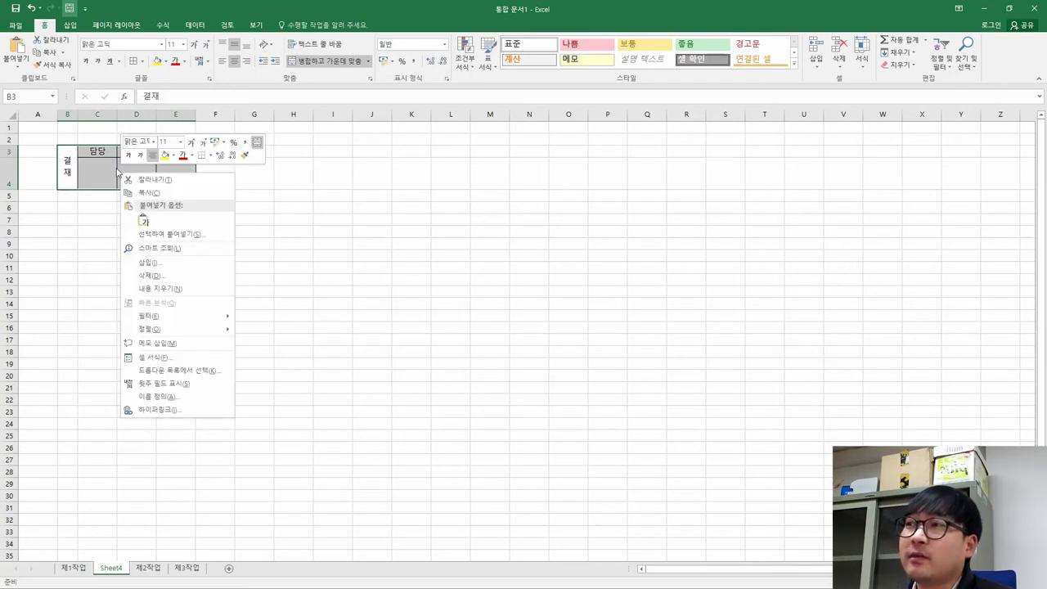
pyautogui.click(149, 194)
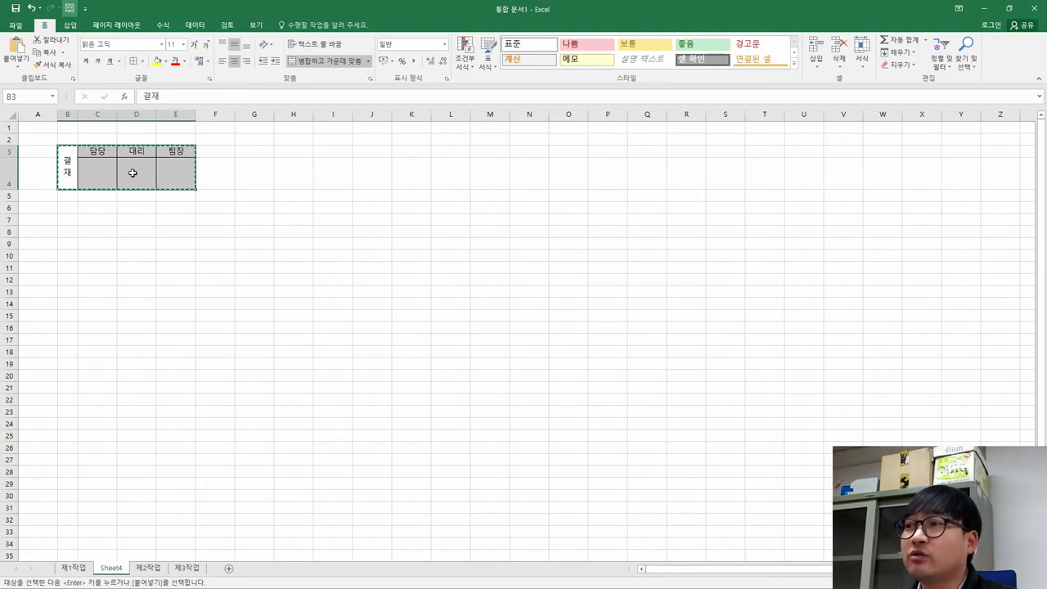
# Paste the copied approval box as a picture at H1 in the 제1작업 sheet and move it over columns H to J.
pyautogui.click(74, 568)
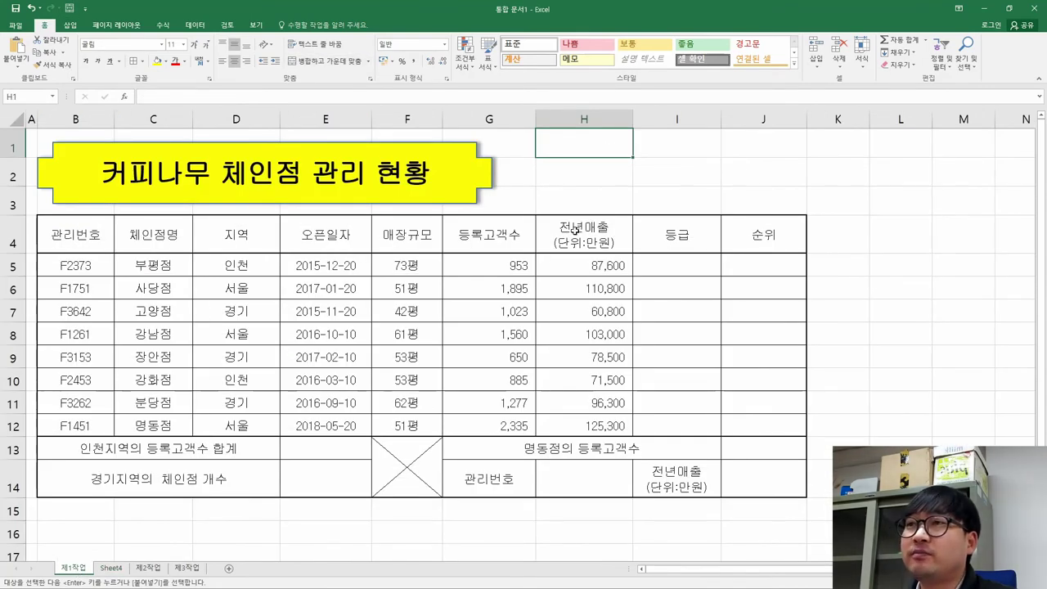
pyautogui.click(591, 151)
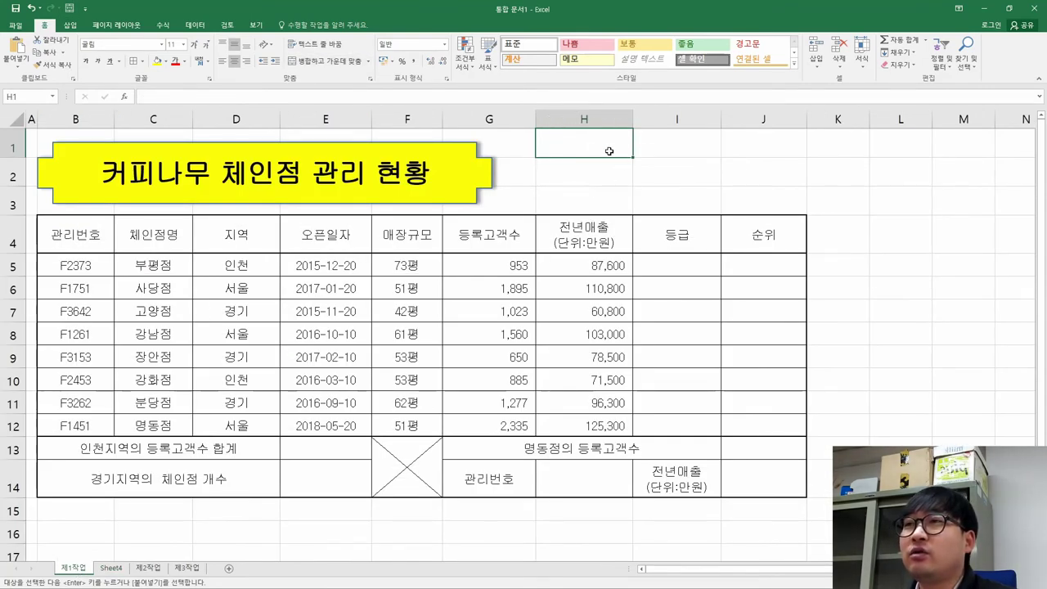
pyautogui.rightClick(567, 149)
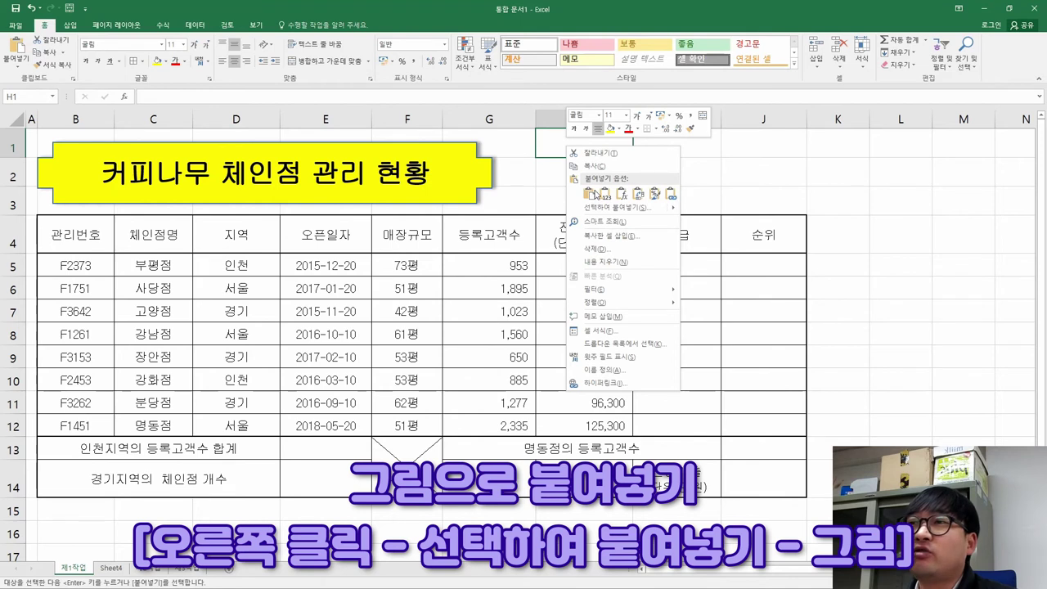
pyautogui.moveTo(618, 214)
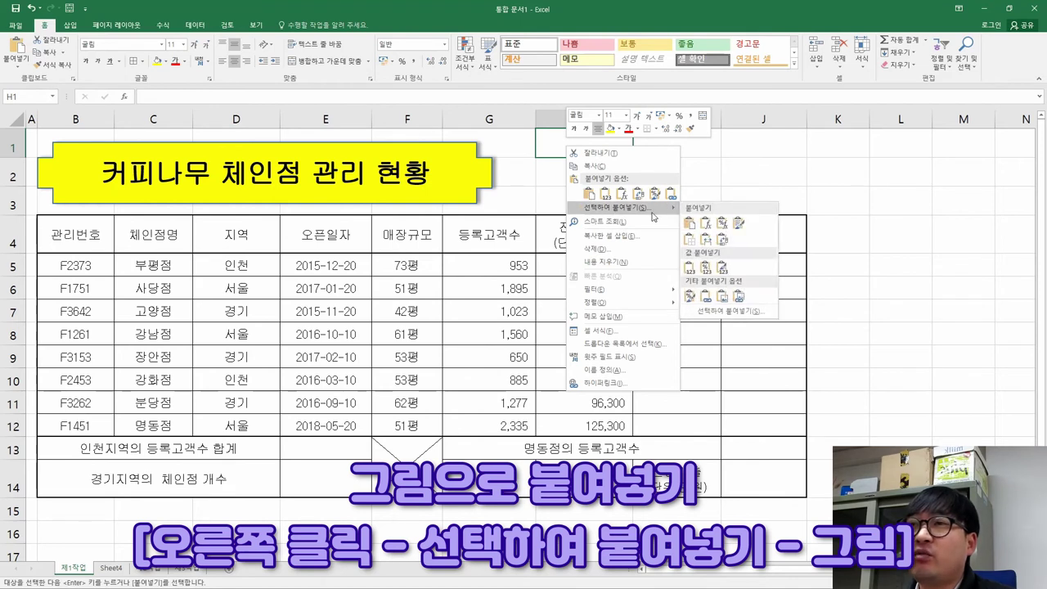
pyautogui.click(721, 222)
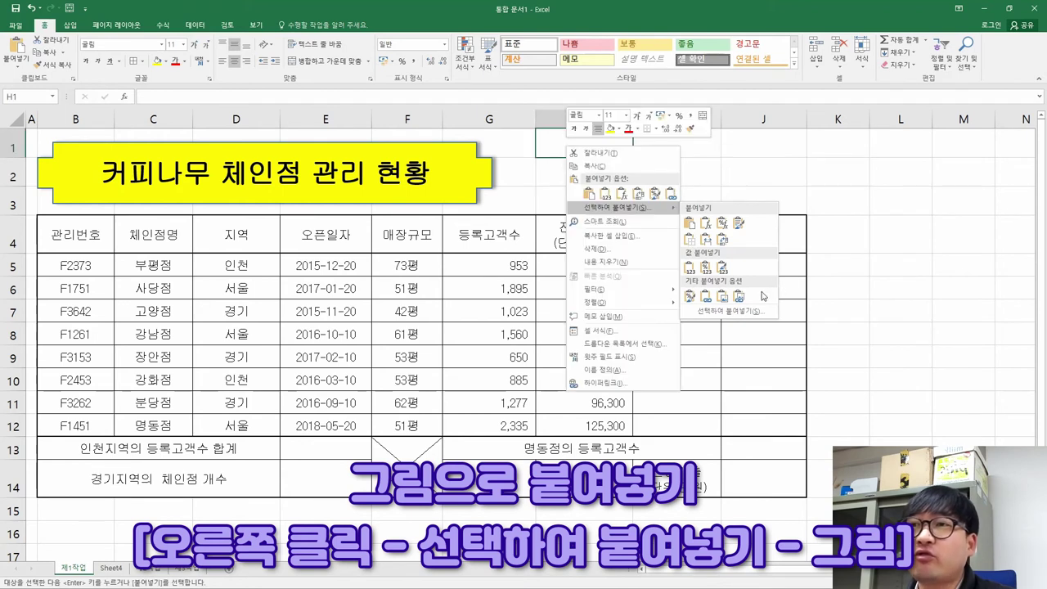
pyautogui.click(724, 297)
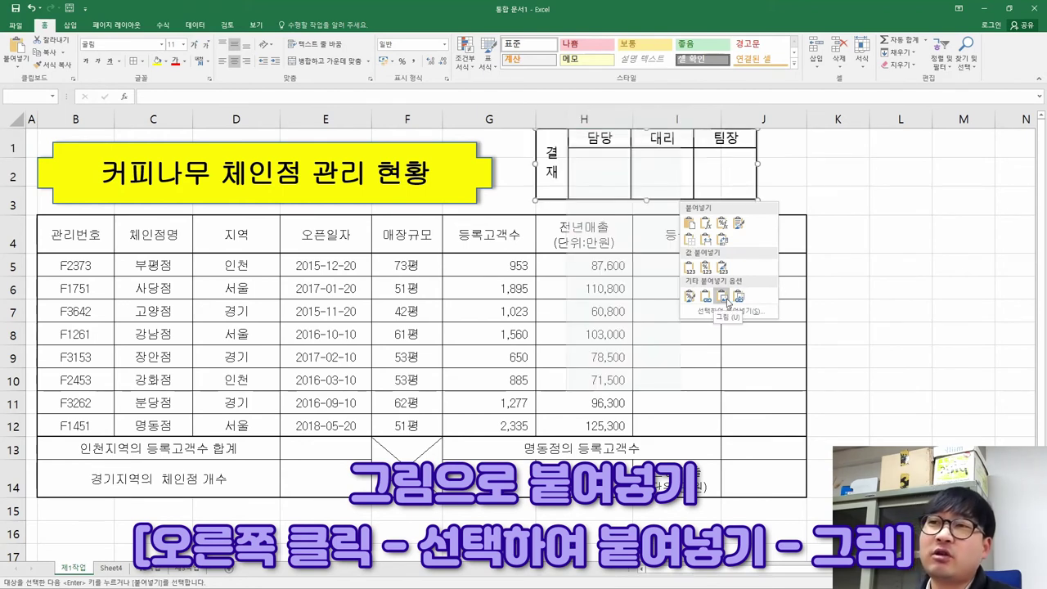
pyautogui.click(726, 301)
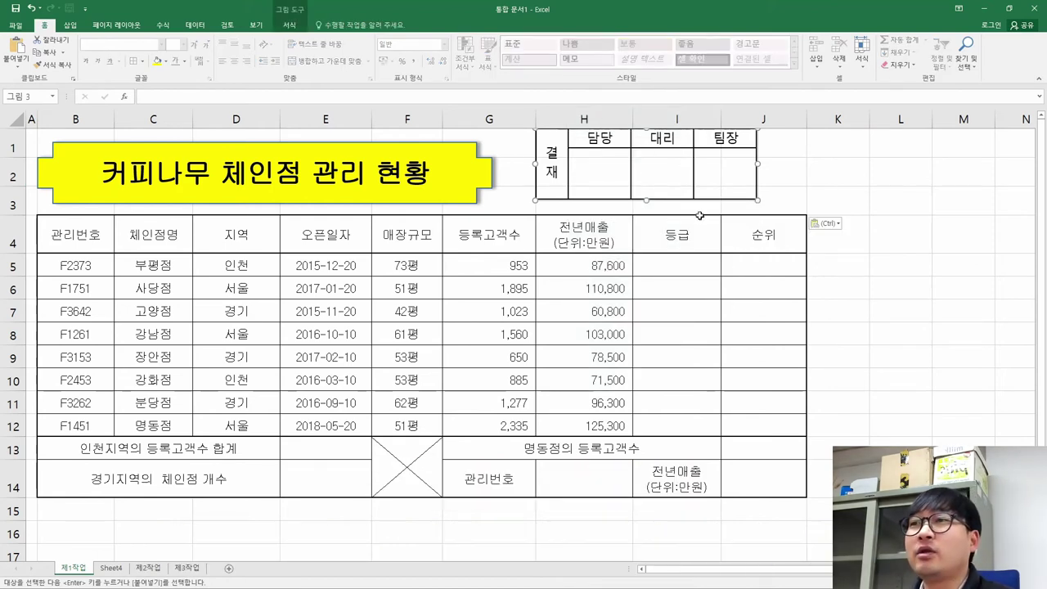
pyautogui.moveTo(619, 147); pyautogui.dragTo(656, 188)
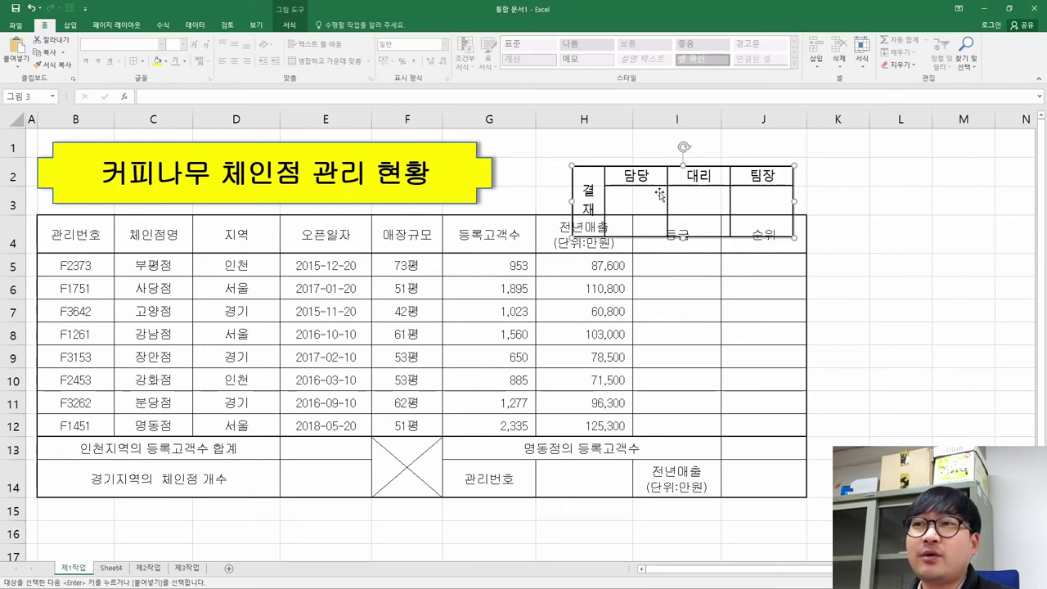
# In the exam PDF, strike through the highlighted 그림으로 복사 기능을 이용하여 붙이기 하시오 instruction.
pyautogui.hotkey('alt', 'Tab')
pyautogui.rightClick(683, 302)
pyautogui.click(726, 350)
# Following the PDF's sample output, align the approval picture in Excel with column J's right edge and shorten it to fit above row 4.
pyautogui.scroll(10, 637, 289)
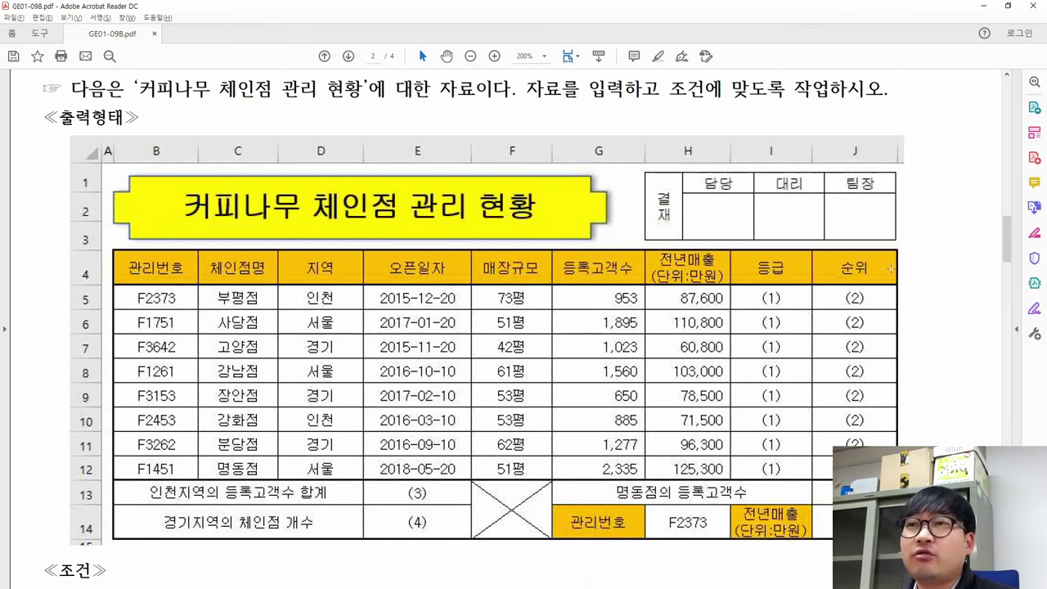
pyautogui.hotkey('alt', 'Tab')
pyautogui.moveTo(733, 194); pyautogui.dragTo(746, 167)
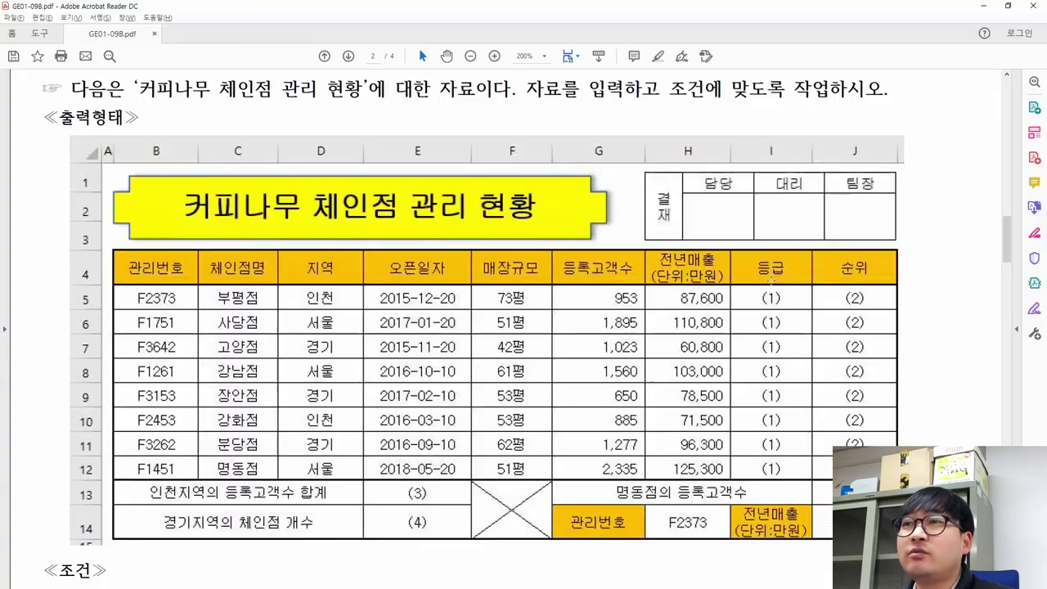
pyautogui.hotkey('alt', 'Tab')
pyautogui.hotkey('alt', 'Tab')
pyautogui.moveTo(696, 211); pyautogui.dragTo(696, 205)
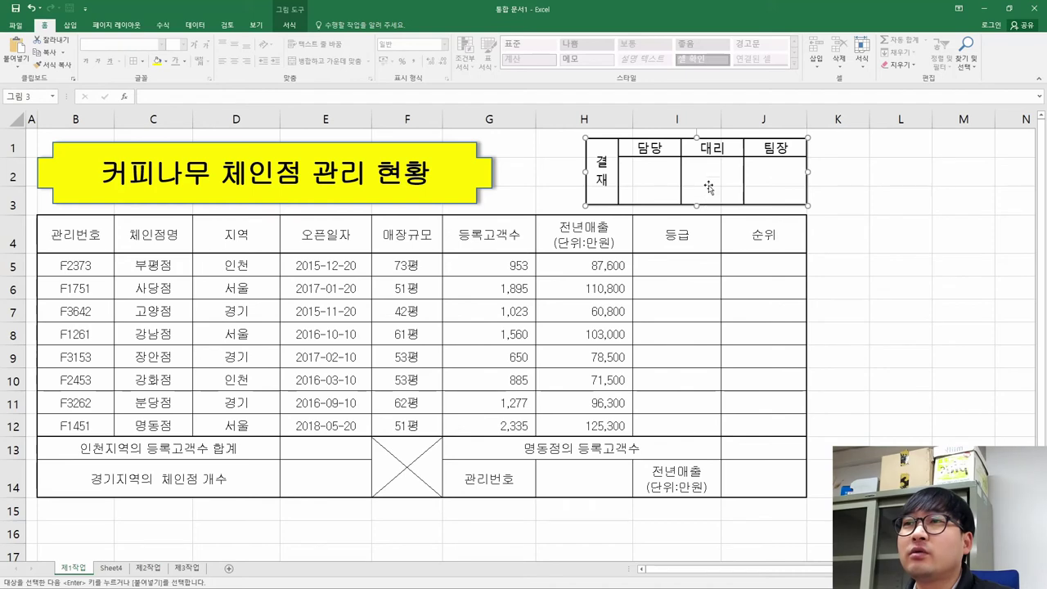
pyautogui.click(638, 239)
# Check the approval box's width in the PDF sample and stretch the picture in Excel to column H's left edge.
pyautogui.hotkey('alt', 'Tab')
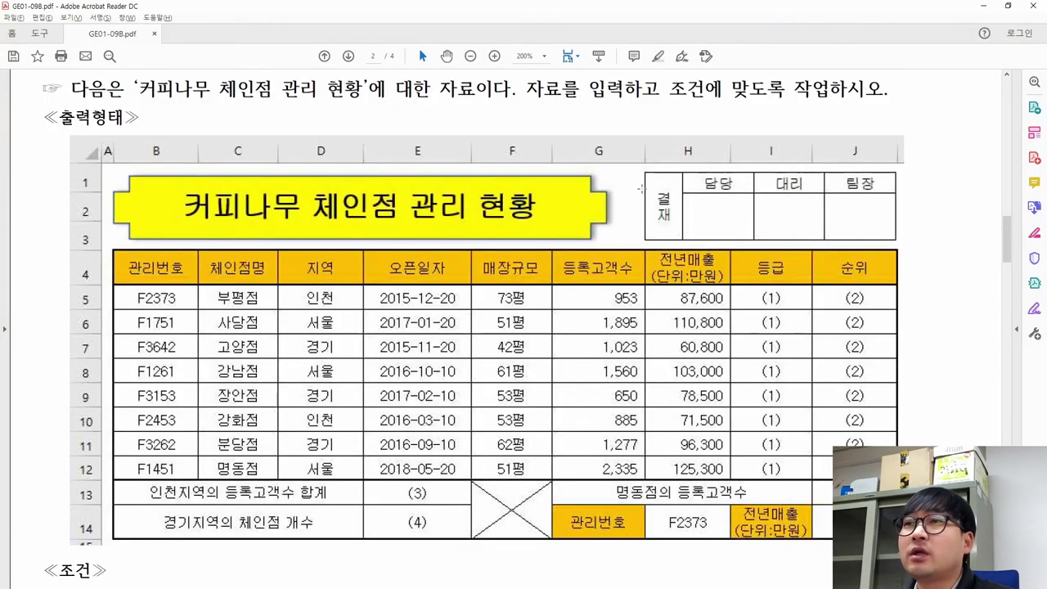
pyautogui.hotkey('alt', 'Tab')
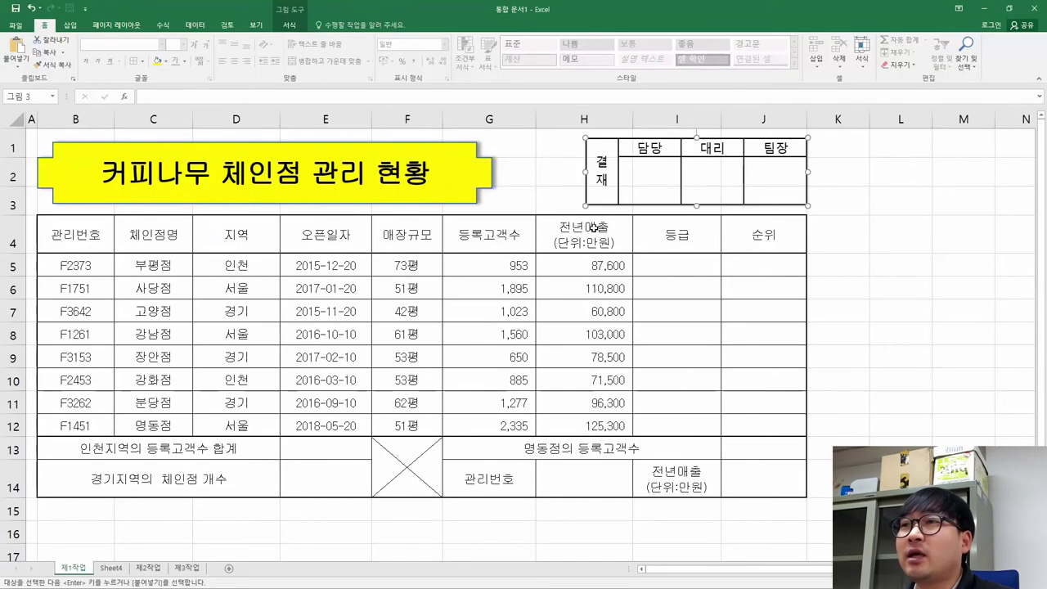
pyautogui.click(577, 170)
pyautogui.moveTo(577, 169); pyautogui.dragTo(536, 170)
pyautogui.click(708, 303)
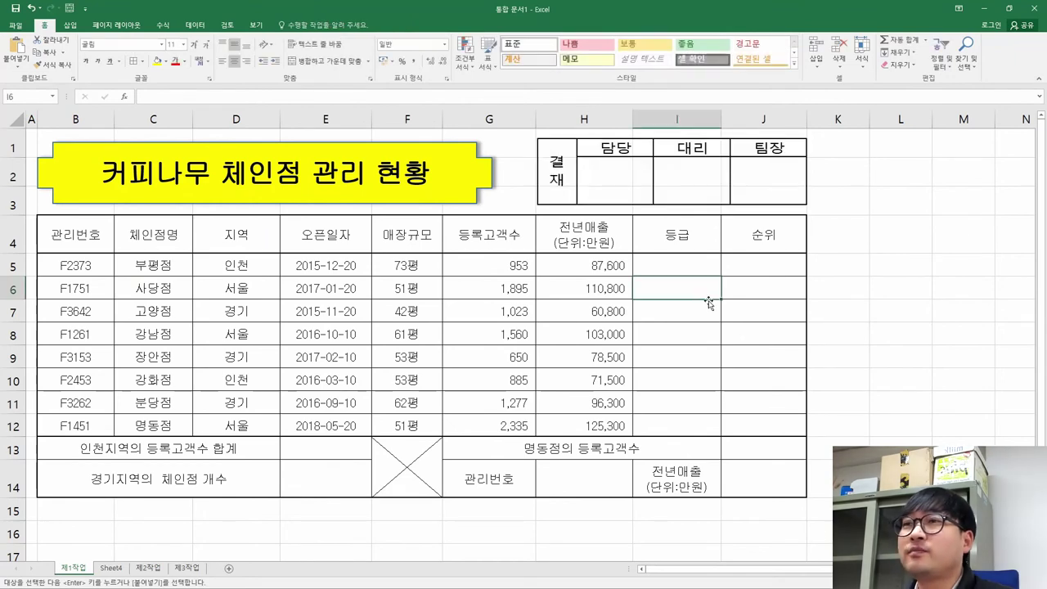
# Compare the approval picture with the PDF sample again and lower its upper edge slightly in Excel.
pyautogui.hotkey('alt', 'Tab')
pyautogui.hotkey('alt', 'Tab')
pyautogui.click(689, 198)
pyautogui.moveTo(672, 133); pyautogui.dragTo(674, 137)
pyautogui.click(683, 284)
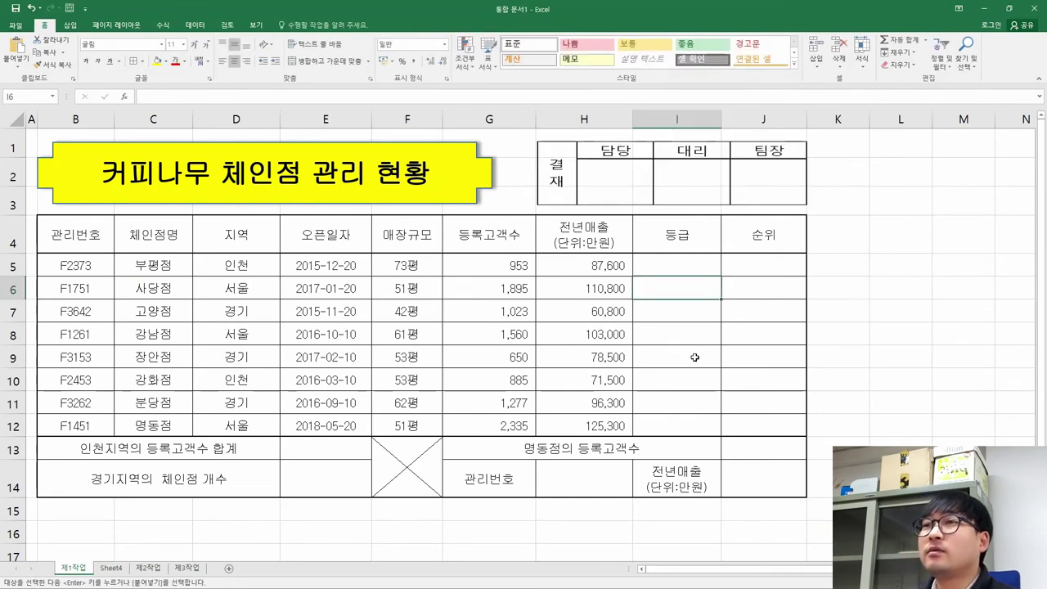
# Compare the position and size of the resized approval picture in Excel with the sample output in the PDF.
pyautogui.hotkey('alt', 'Tab')
pyautogui.hotkey('alt', 'Tab')
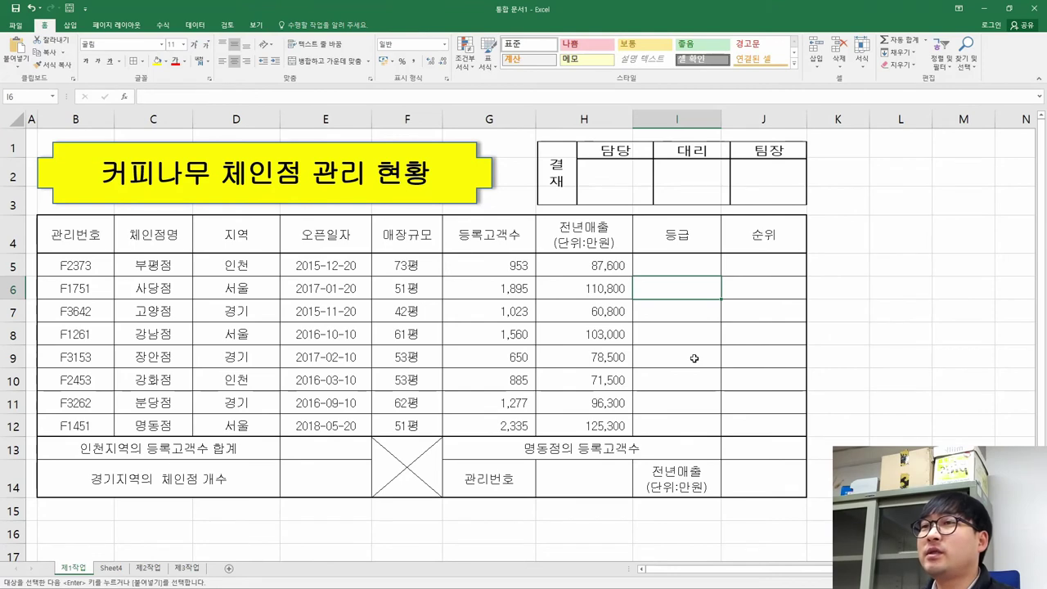
pyautogui.hotkey('alt', 'Tab')
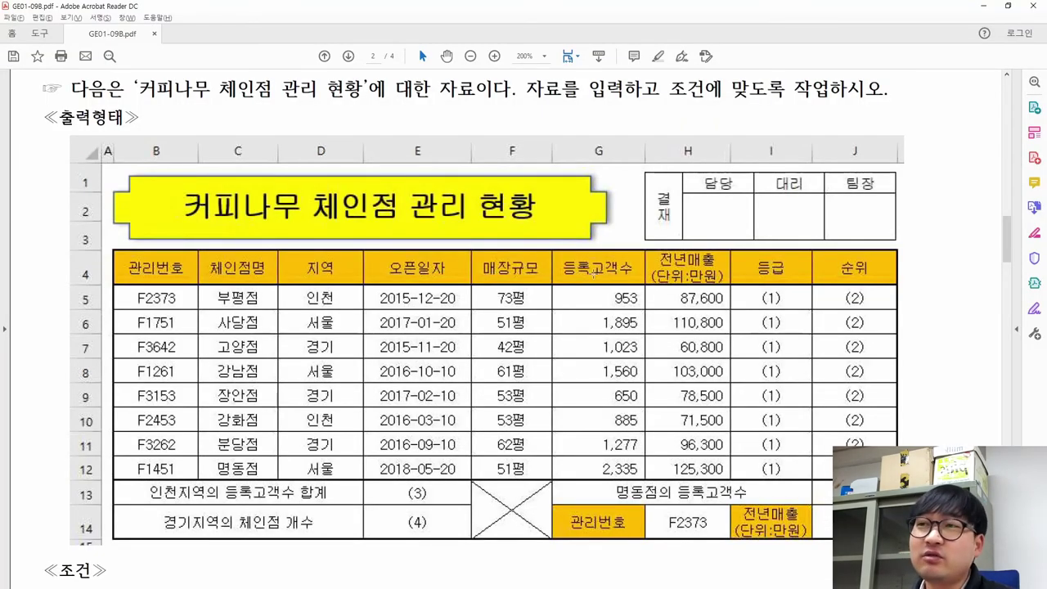
pyautogui.hotkey('alt', 'Tab')
pyautogui.hotkey('alt', 'Tab')
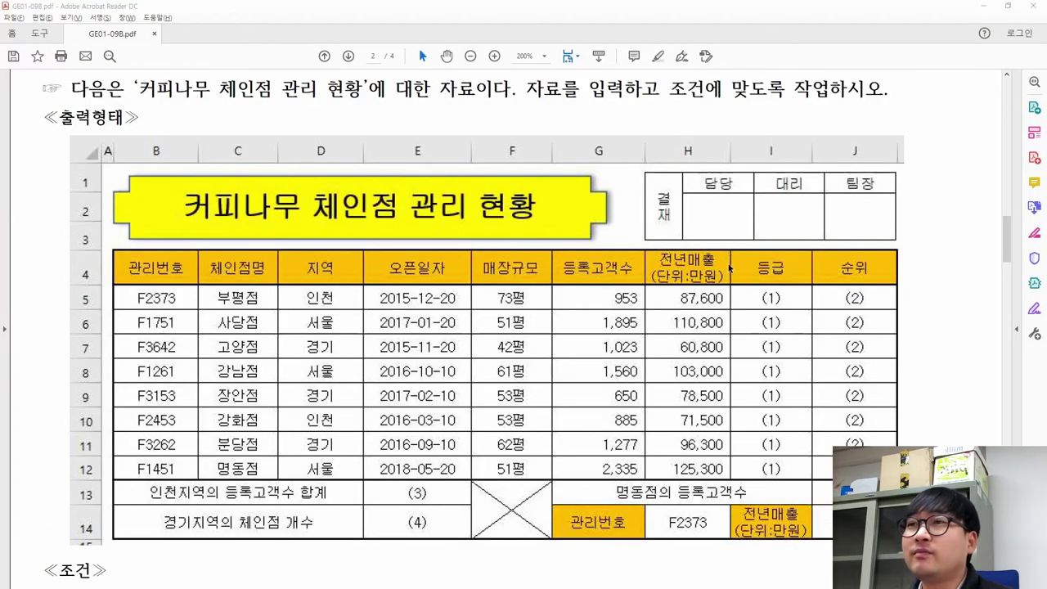
pyautogui.hotkey('alt', 'Tab')
pyautogui.hotkey('alt', 'Tab')
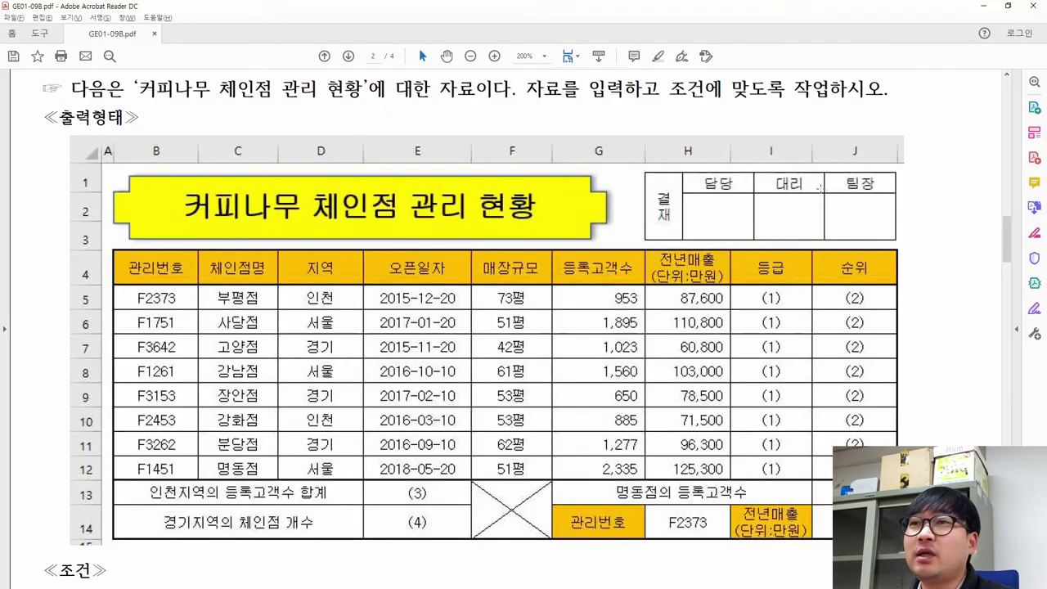
# Highlight the 원본 삭제 condition in the PDF, and in Excel delete Sheet4 with the original approval box and return to the 제1작업 sheet.
pyautogui.scroll(-6, 575, 276)
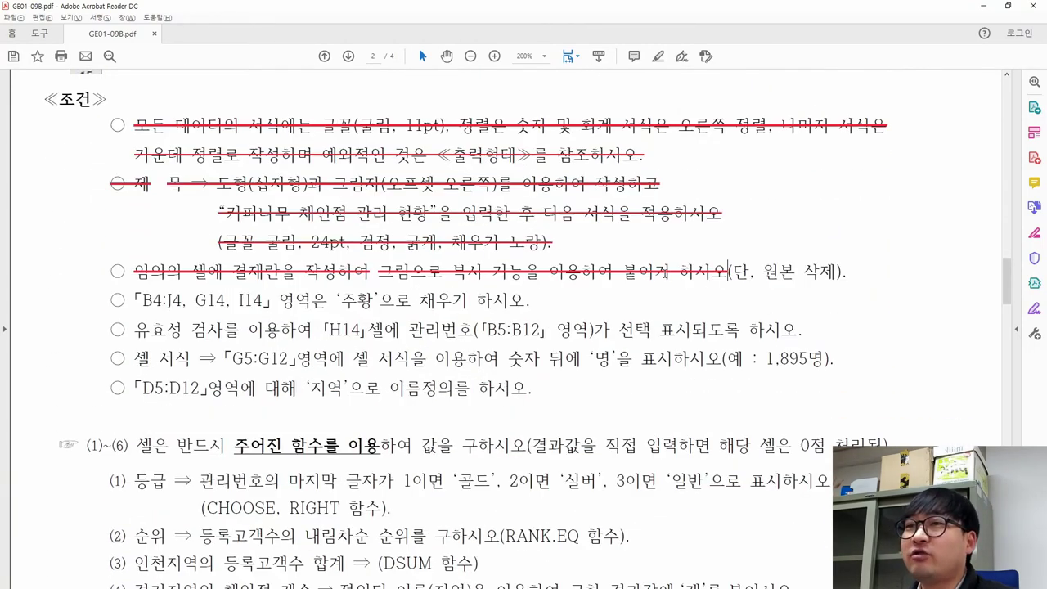
pyautogui.moveTo(765, 272); pyautogui.dragTo(826, 279)
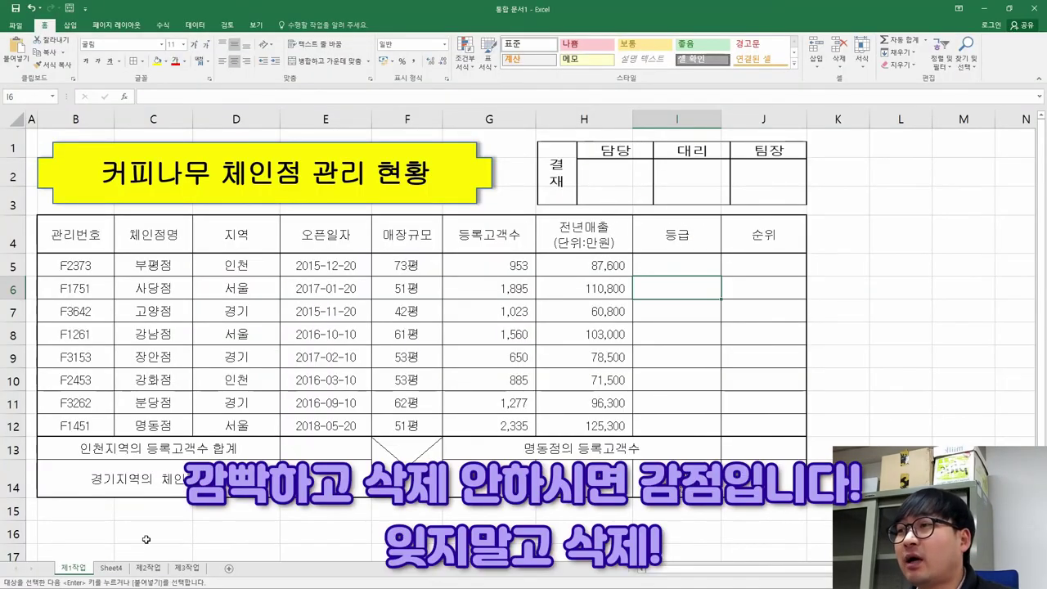
pyautogui.click(112, 570)
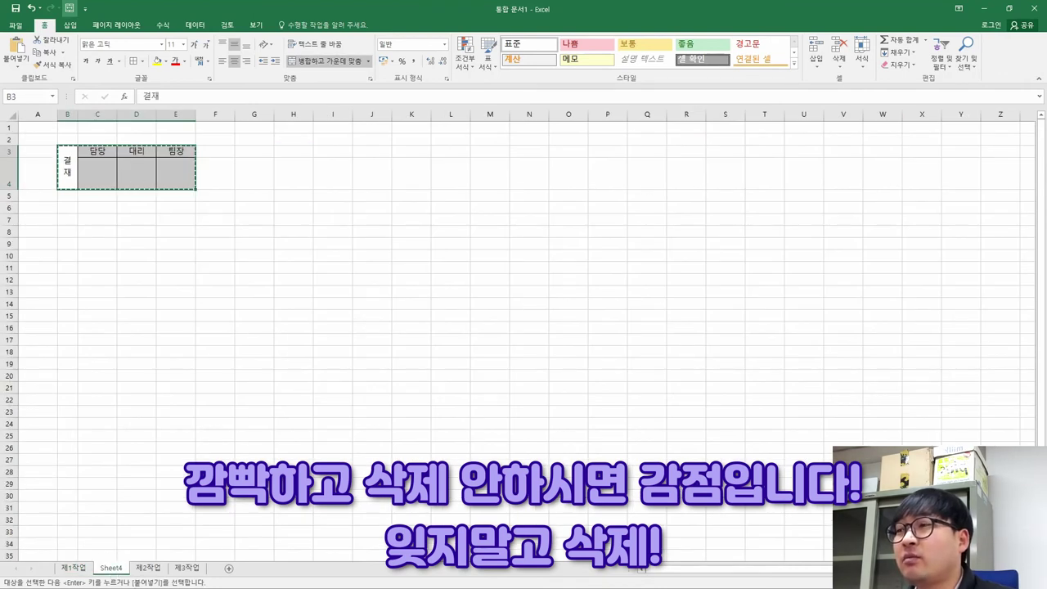
pyautogui.rightClick(112, 569)
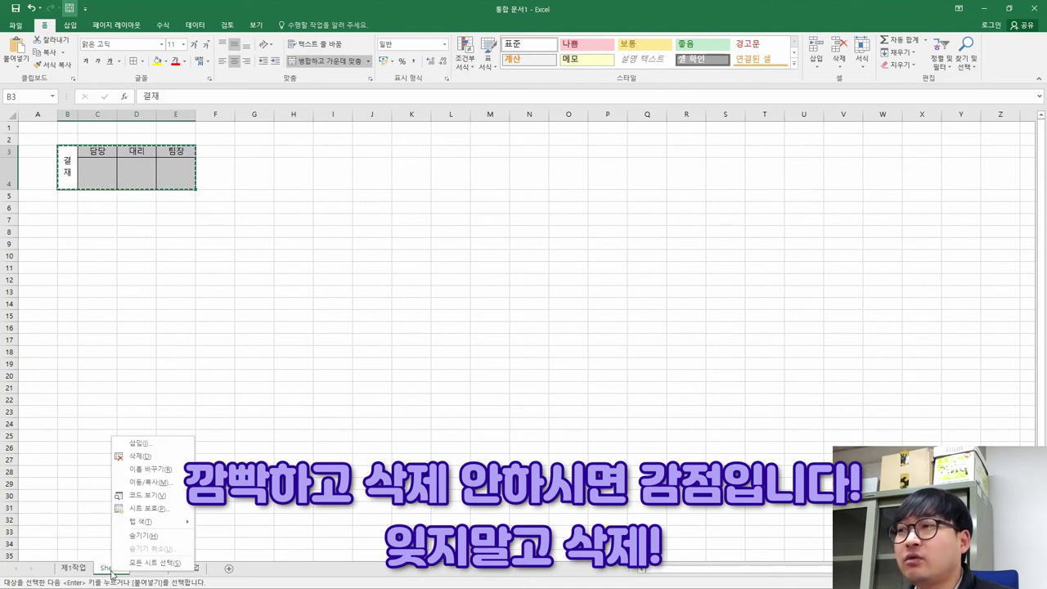
pyautogui.click(140, 455)
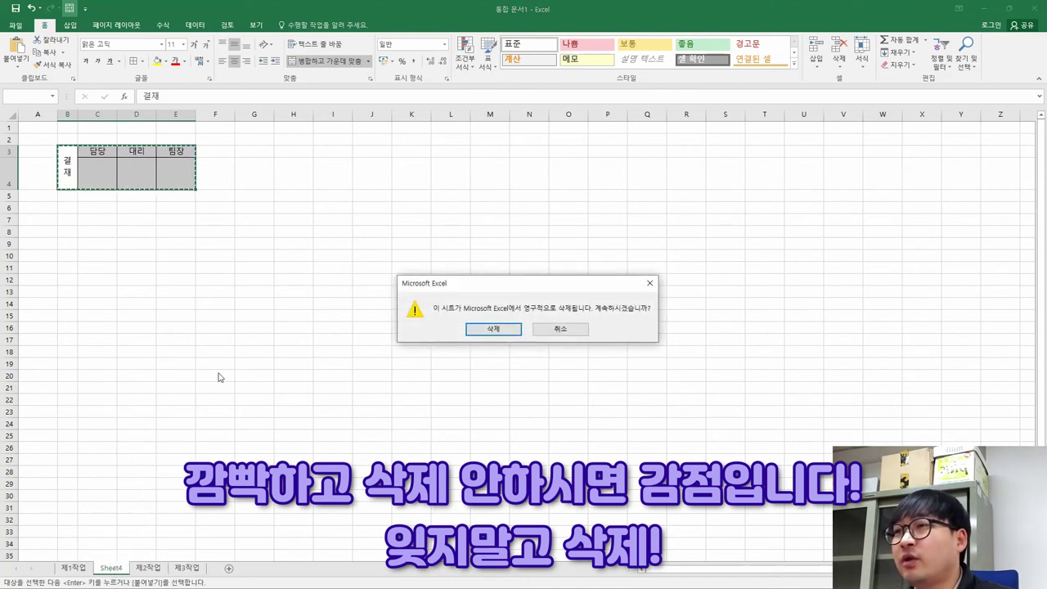
pyautogui.click(489, 327)
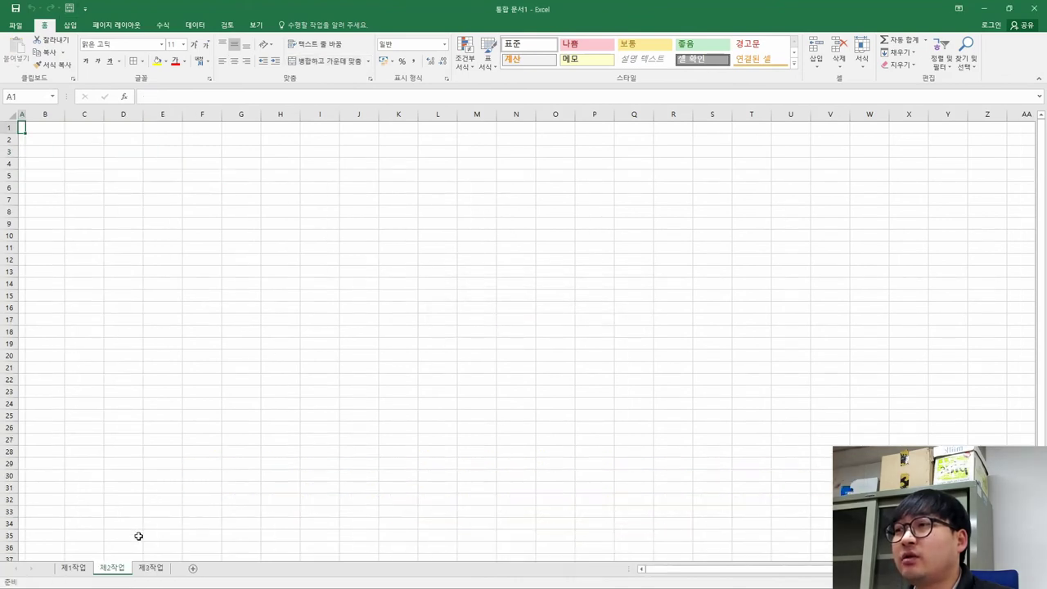
pyautogui.click(113, 572)
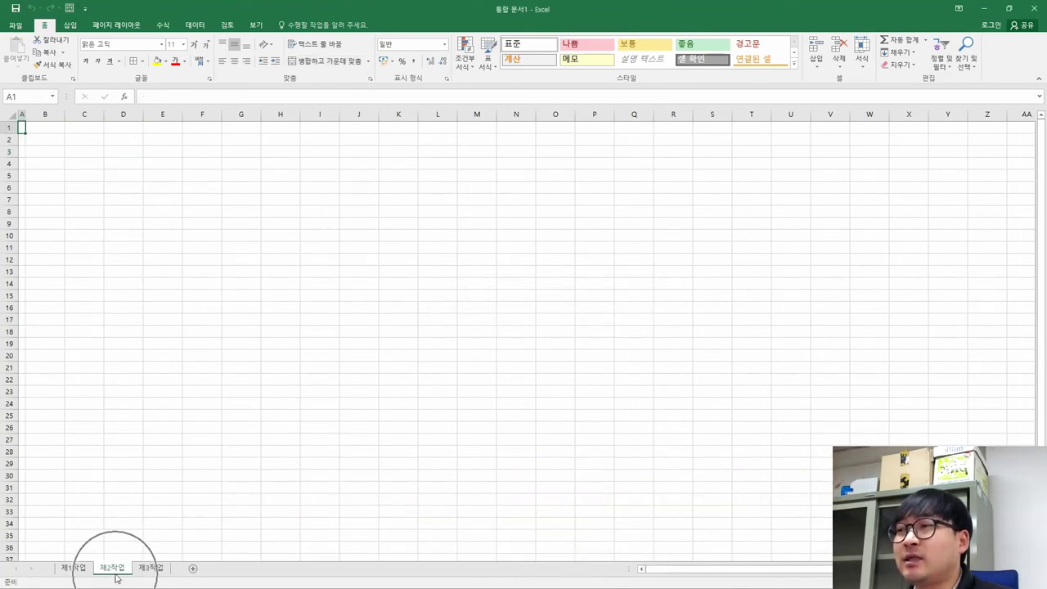
pyautogui.click(72, 567)
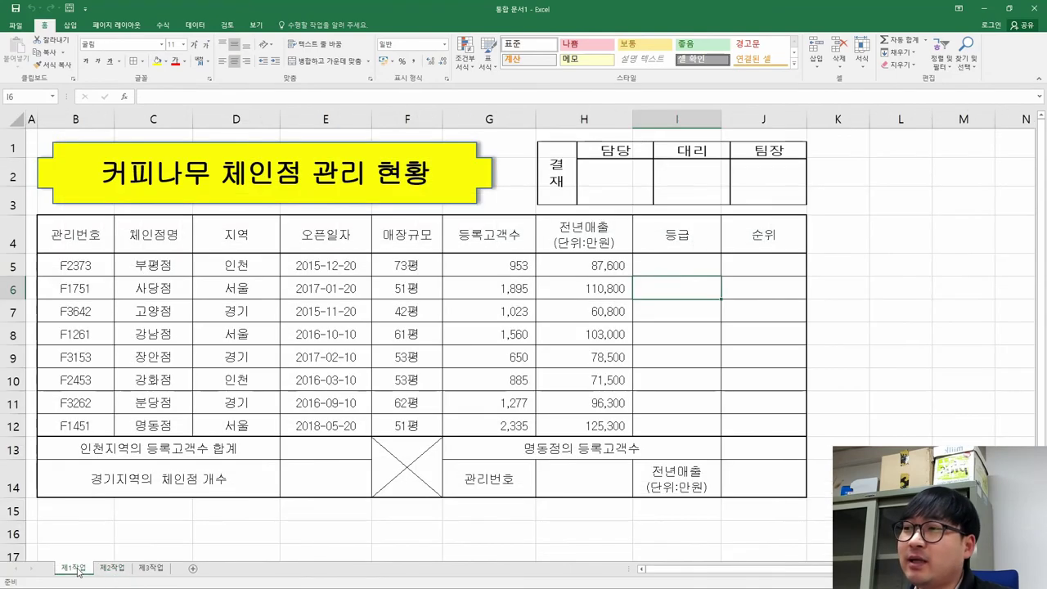
# In the exam PDF, strike through the remaining (단, 원본 삭제) part of the approval box condition.
pyautogui.hotkey('alt', 'Tab')
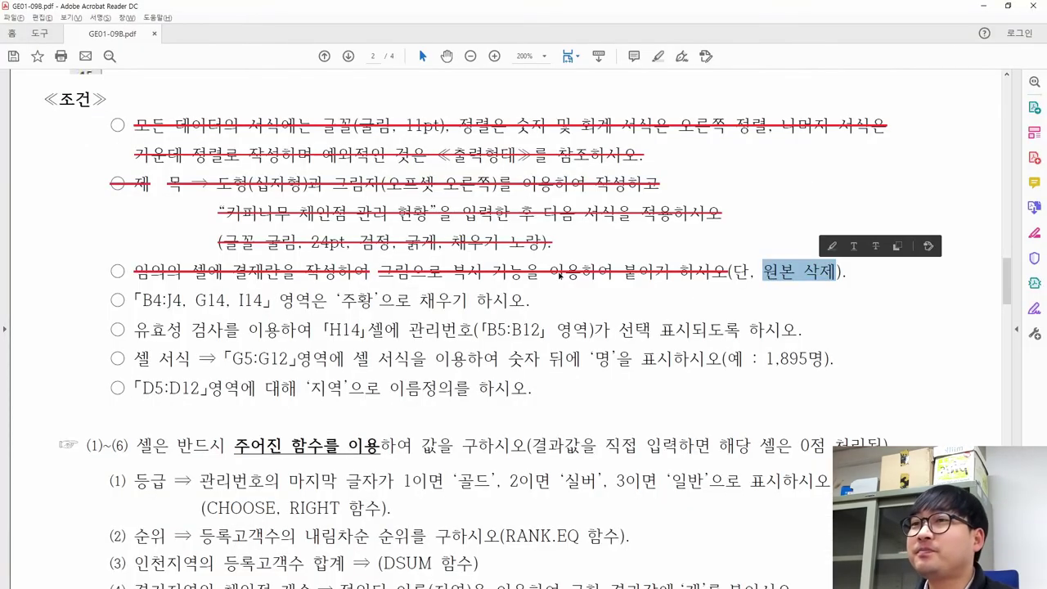
pyautogui.moveTo(851, 270); pyautogui.dragTo(654, 269)
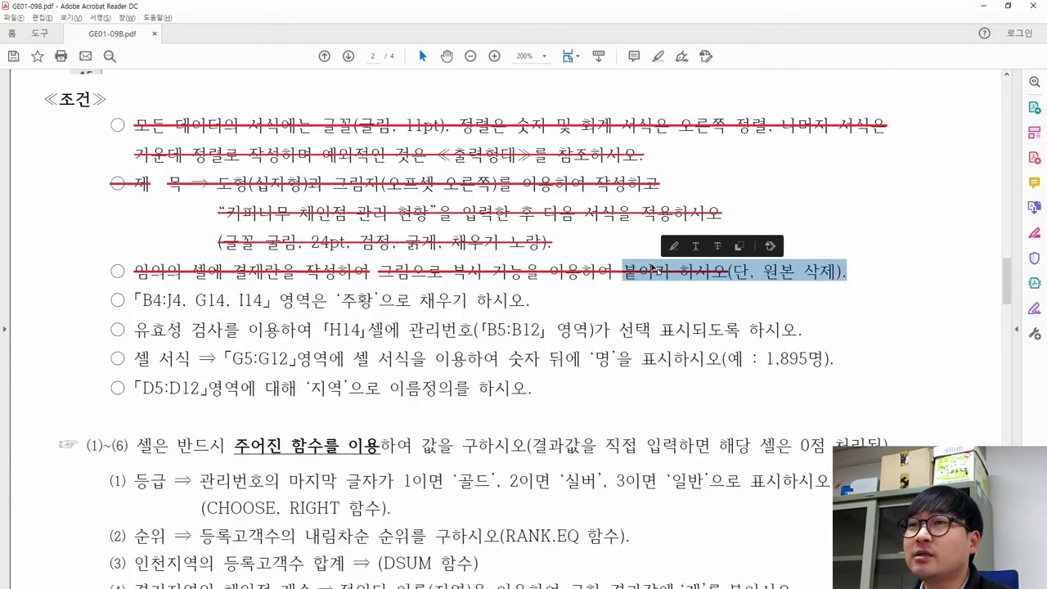
pyautogui.rightClick(654, 270)
pyautogui.click(870, 274)
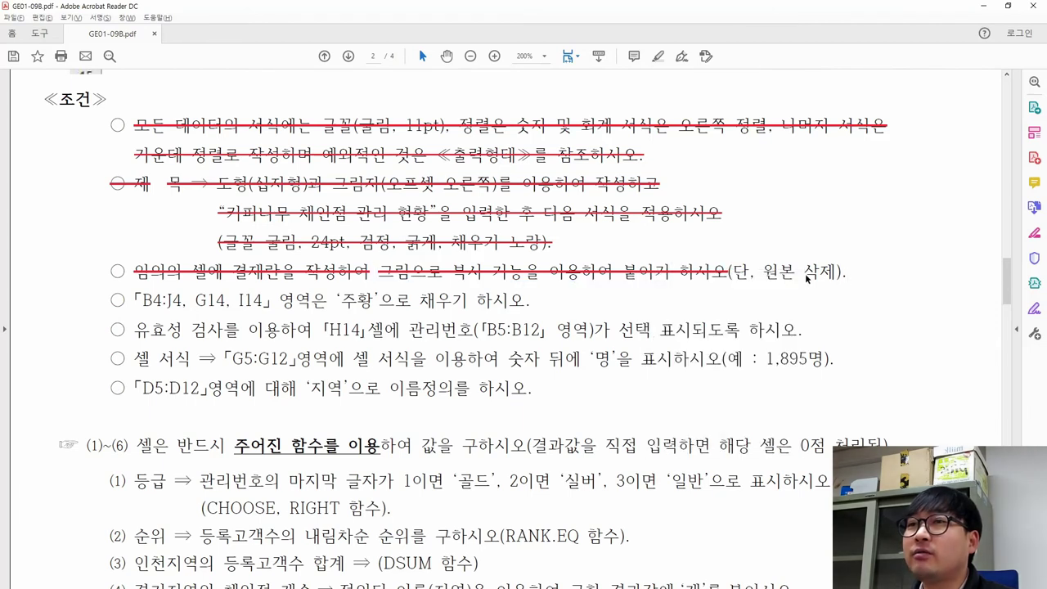
pyautogui.moveTo(846, 271); pyautogui.dragTo(681, 272)
pyautogui.click(773, 246)
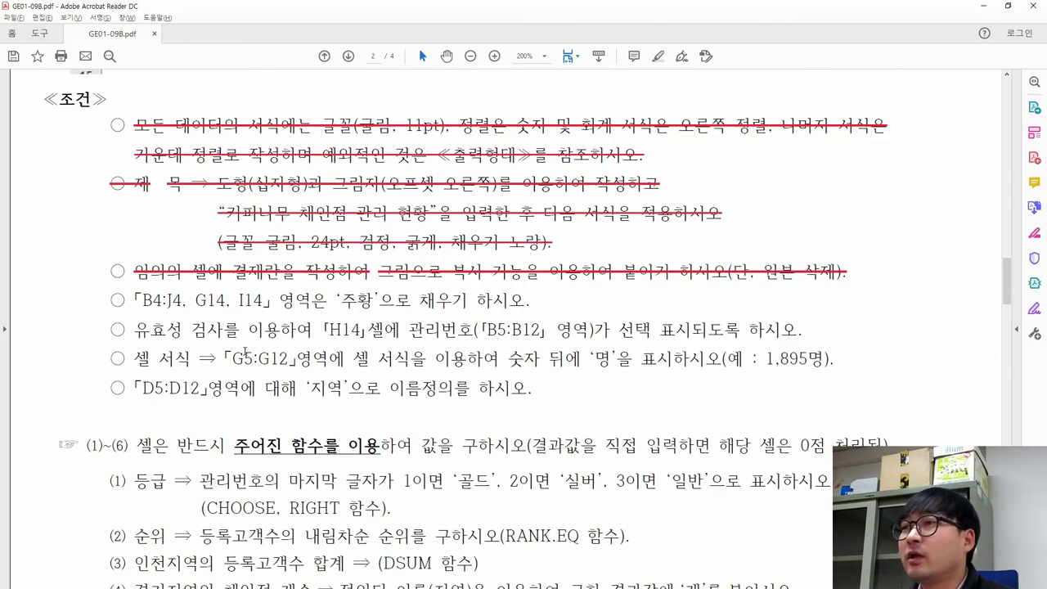
# Read the 주황 fill condition in the PDF and locate cells B4:J4, G14 and I14 in the sample output.
pyautogui.moveTo(129, 299); pyautogui.dragTo(538, 305)
pyautogui.scroll(8, 327, 287)
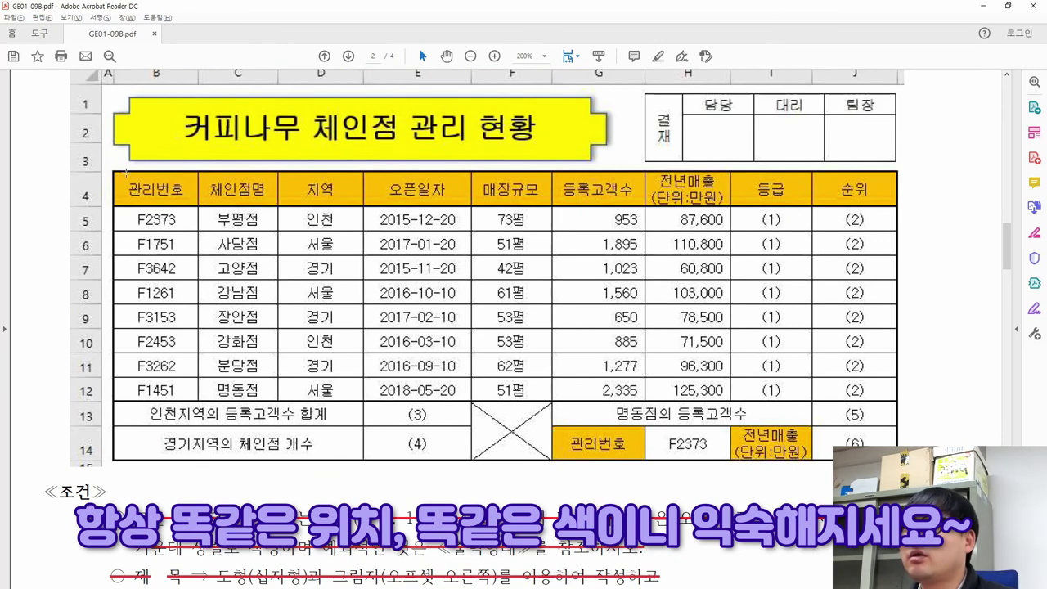
pyautogui.moveTo(125, 172); pyautogui.dragTo(895, 204)
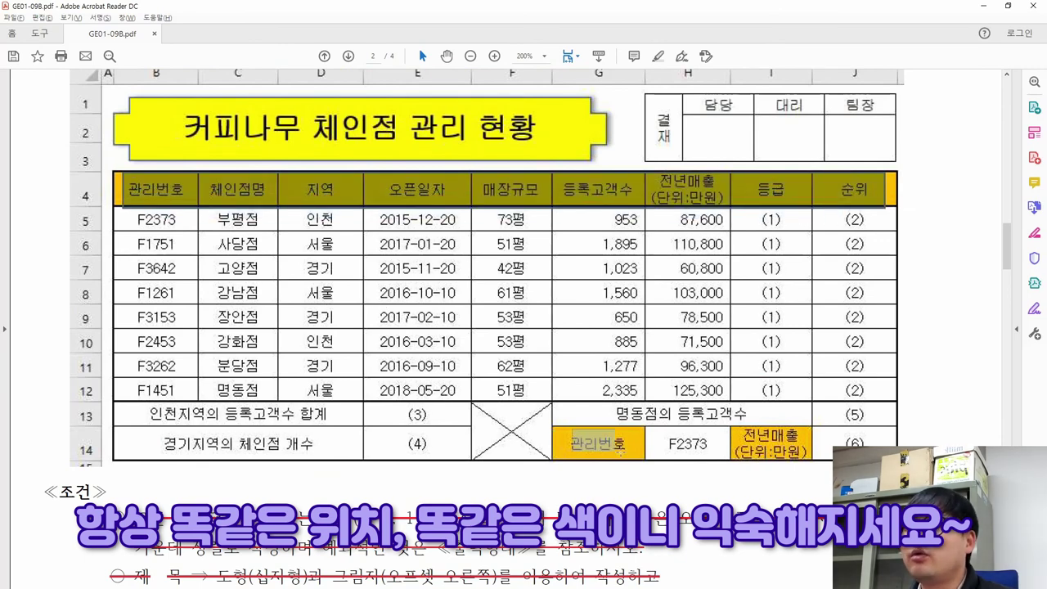
pyautogui.moveTo(621, 450); pyautogui.dragTo(642, 455)
pyautogui.moveTo(740, 431); pyautogui.dragTo(806, 465)
pyautogui.click(524, 434)
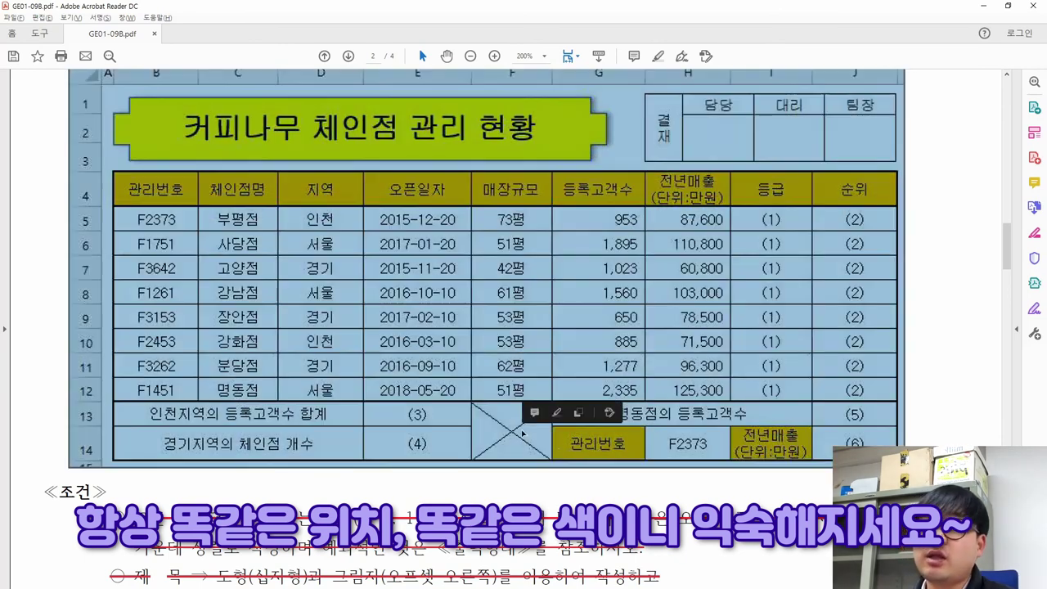
pyautogui.press('Escape')
# In Excel, fill the header row B4:J4 and the label cells G14 and I14 with the standard color 주황.
pyautogui.hotkey('alt', 'Tab')
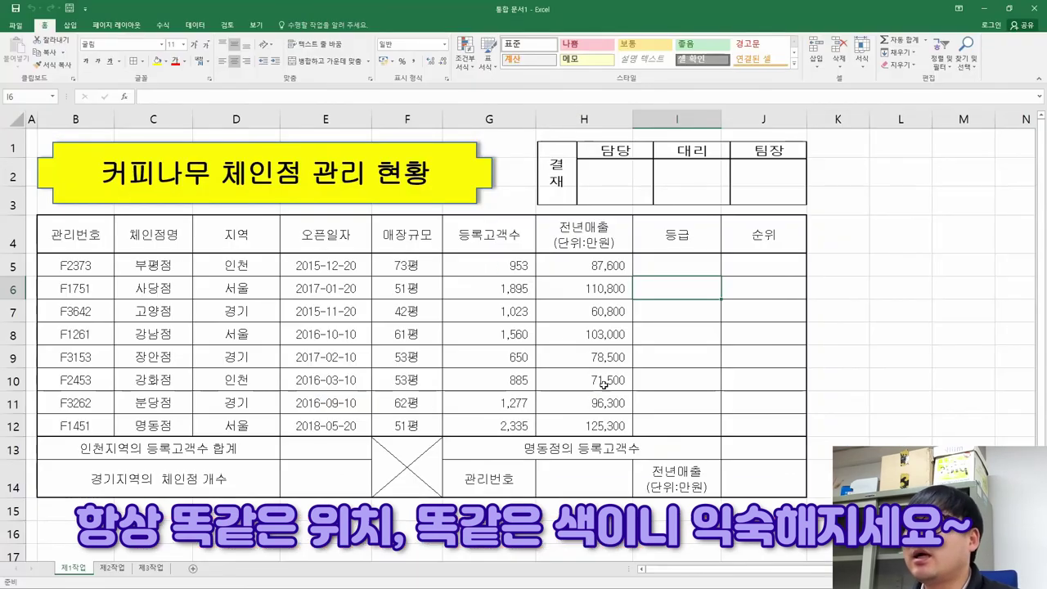
pyautogui.moveTo(87, 231); pyautogui.dragTo(736, 242)
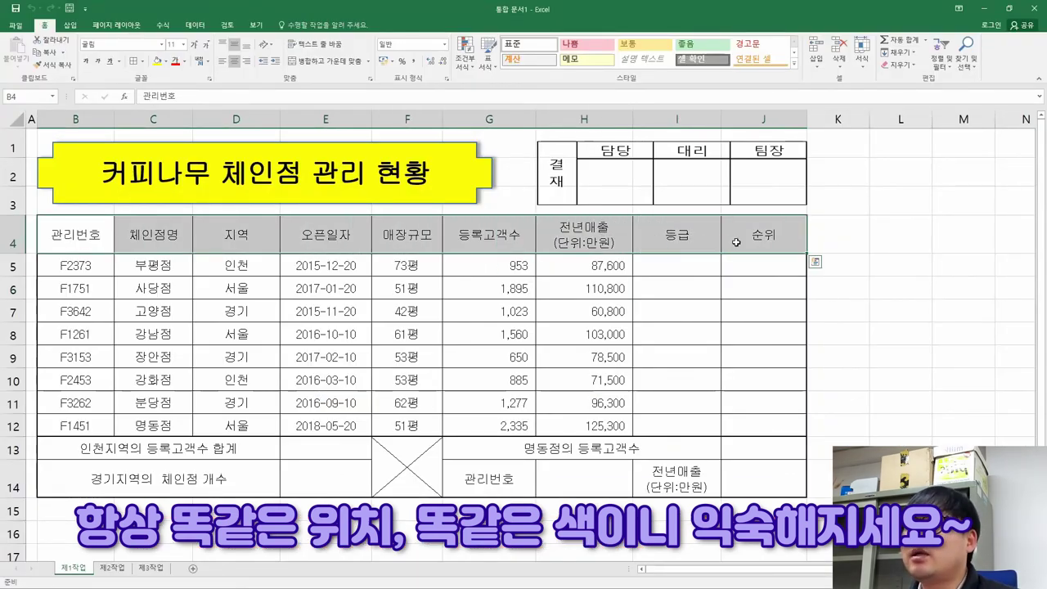
pyautogui.hotkey('ctrl', 'q')
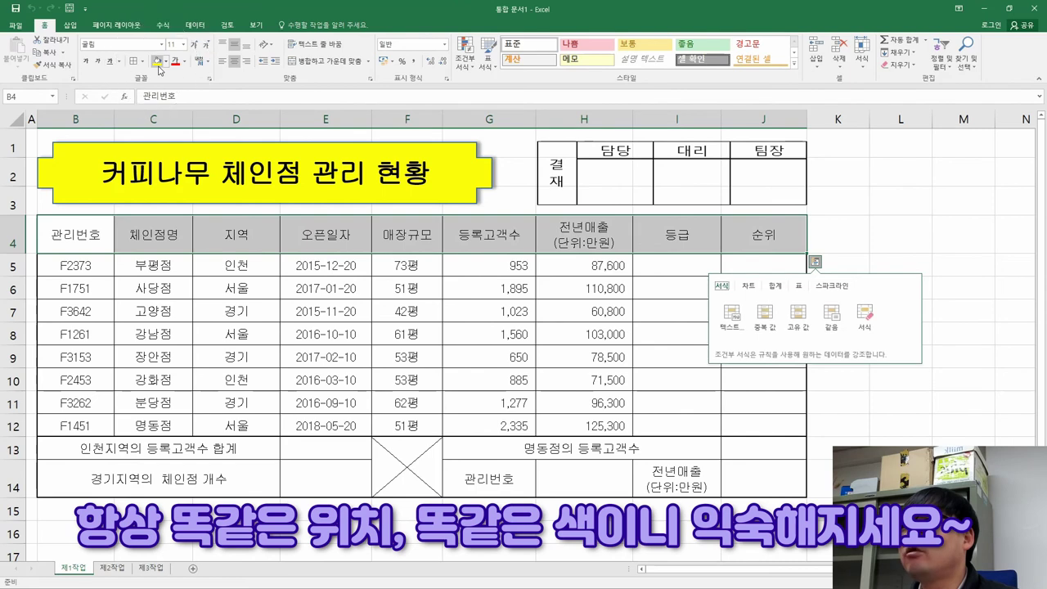
pyautogui.click(166, 61)
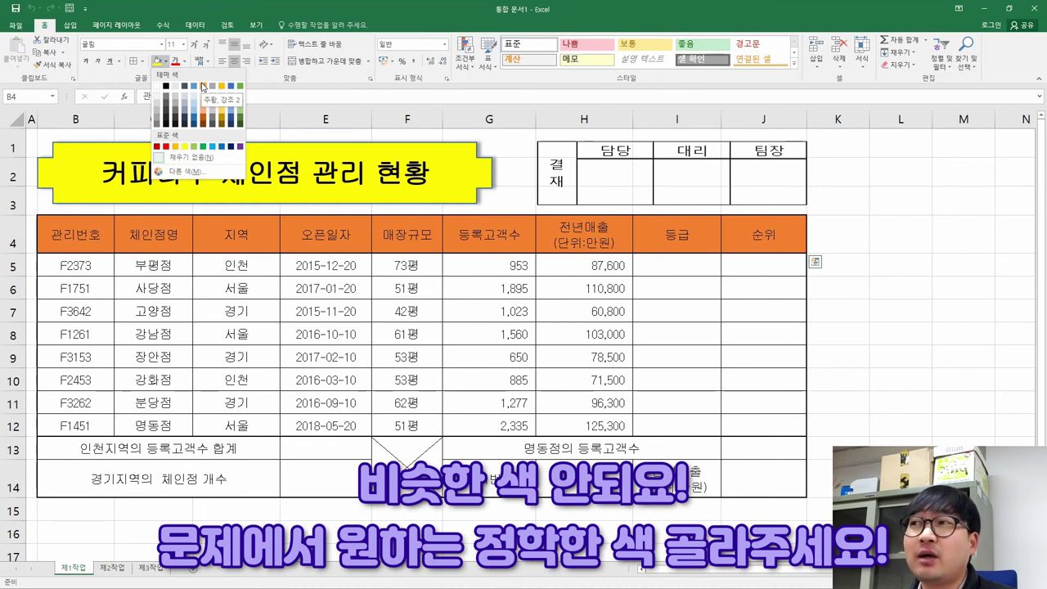
pyautogui.click(174, 147)
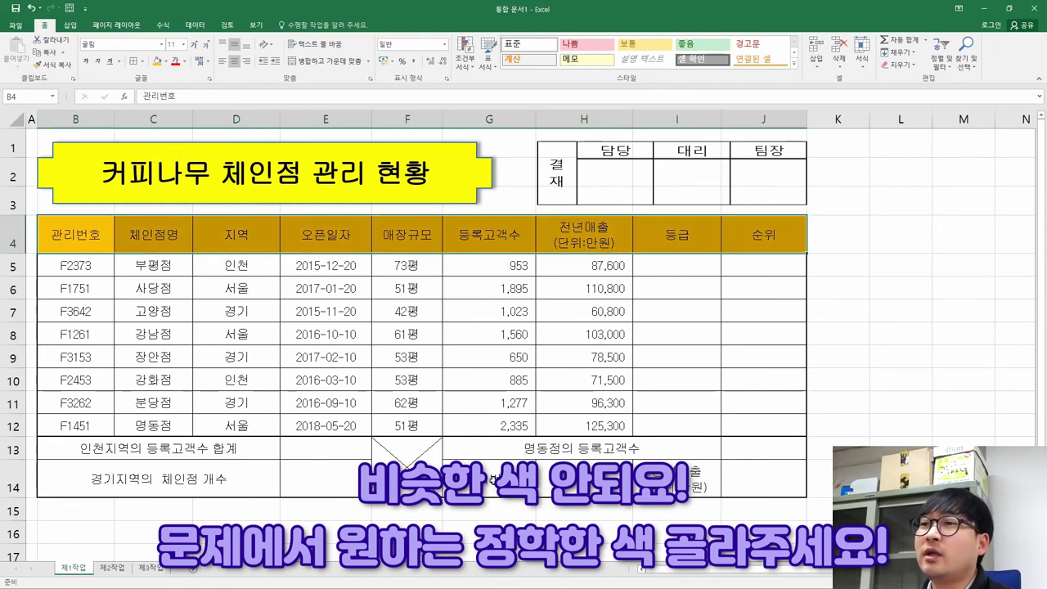
pyautogui.click(490, 478)
pyautogui.click(158, 64)
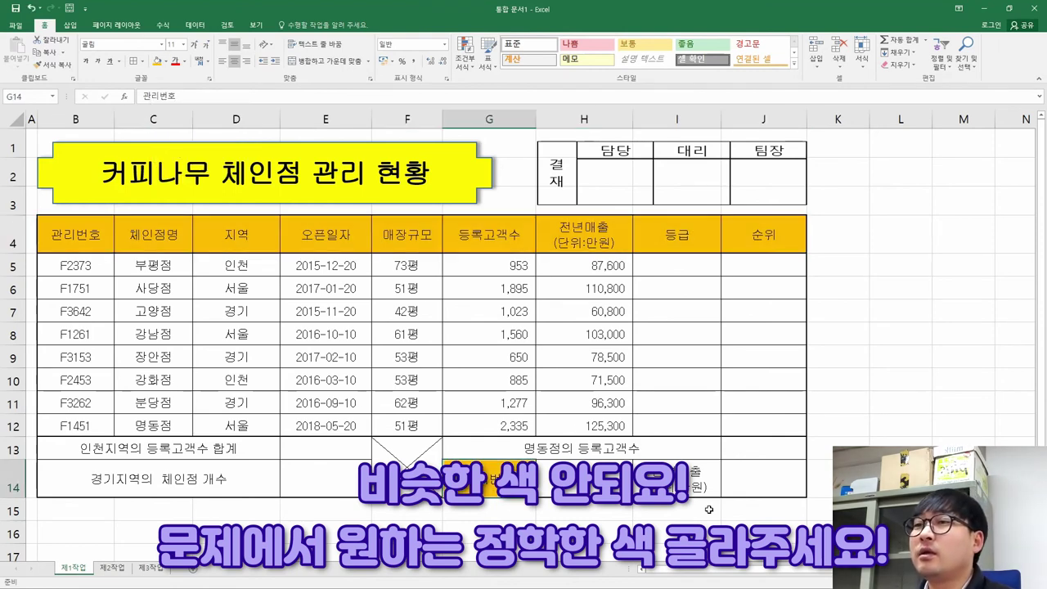
pyautogui.click(699, 483)
pyautogui.click(158, 62)
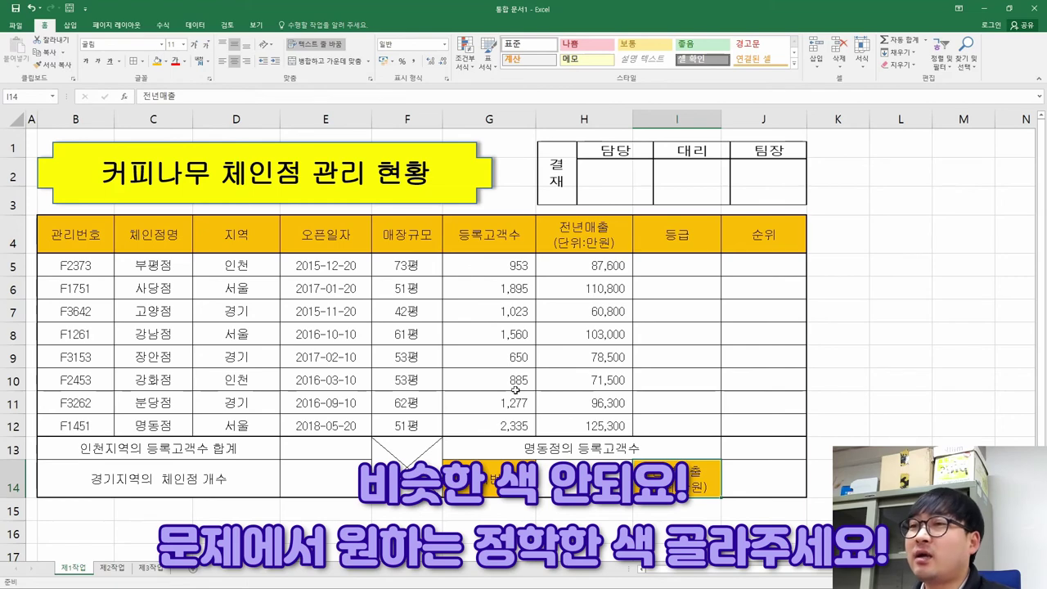
# In the exam PDF, strike through the completed 주황 fill condition for B4:J4, G14 and I14.
pyautogui.hotkey('alt', 'Tab')
pyautogui.scroll(-5, 549, 362)
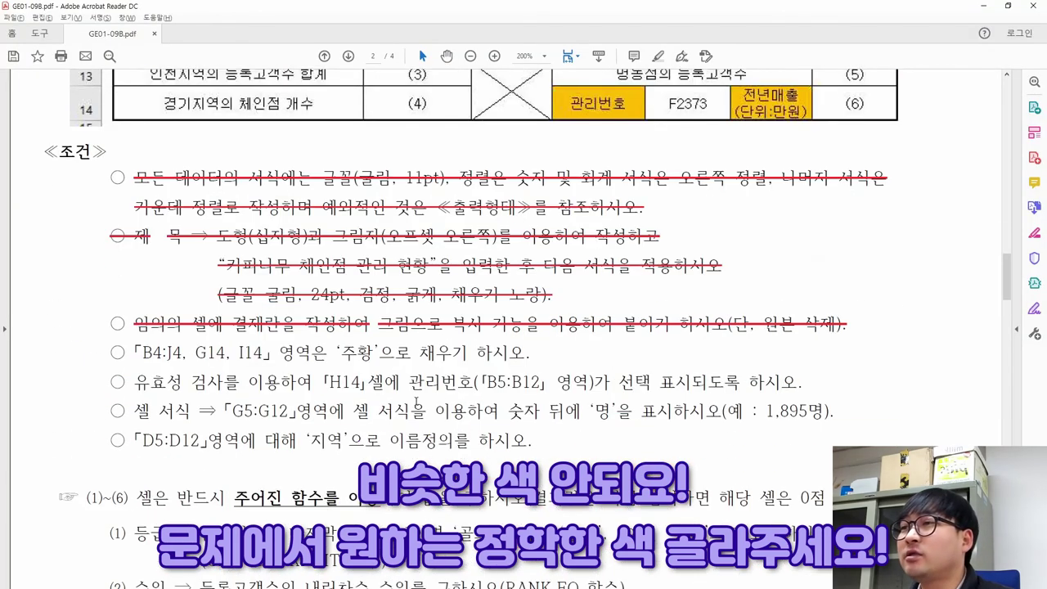
pyautogui.moveTo(549, 363); pyautogui.dragTo(114, 324)
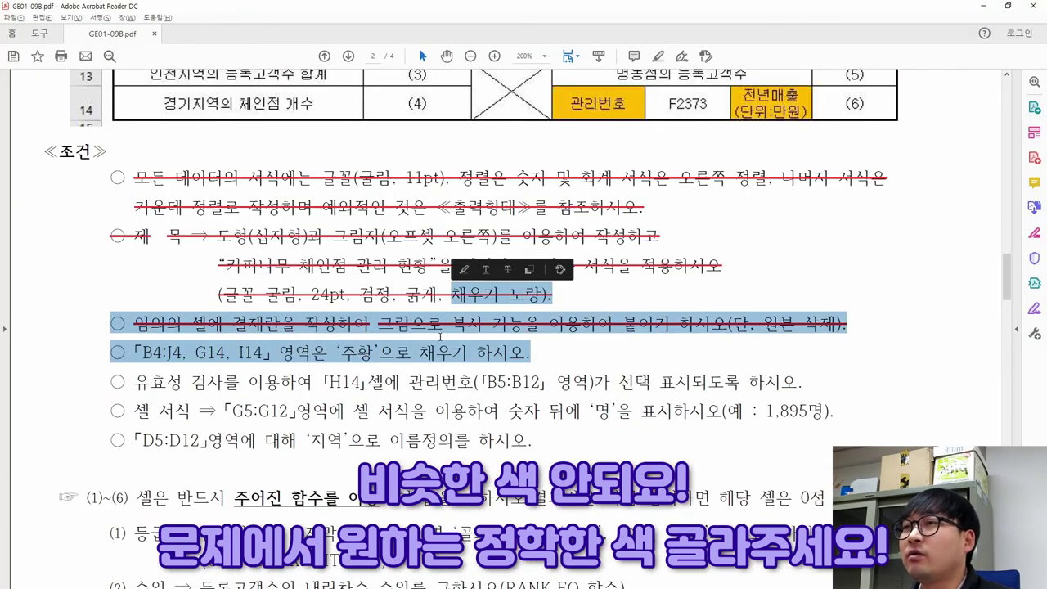
pyautogui.click(502, 273)
# Mark cell H14 in the PDF's 유효성 검사 condition and sample output, and select H14 in Excel.
pyautogui.moveTo(128, 381); pyautogui.dragTo(361, 383)
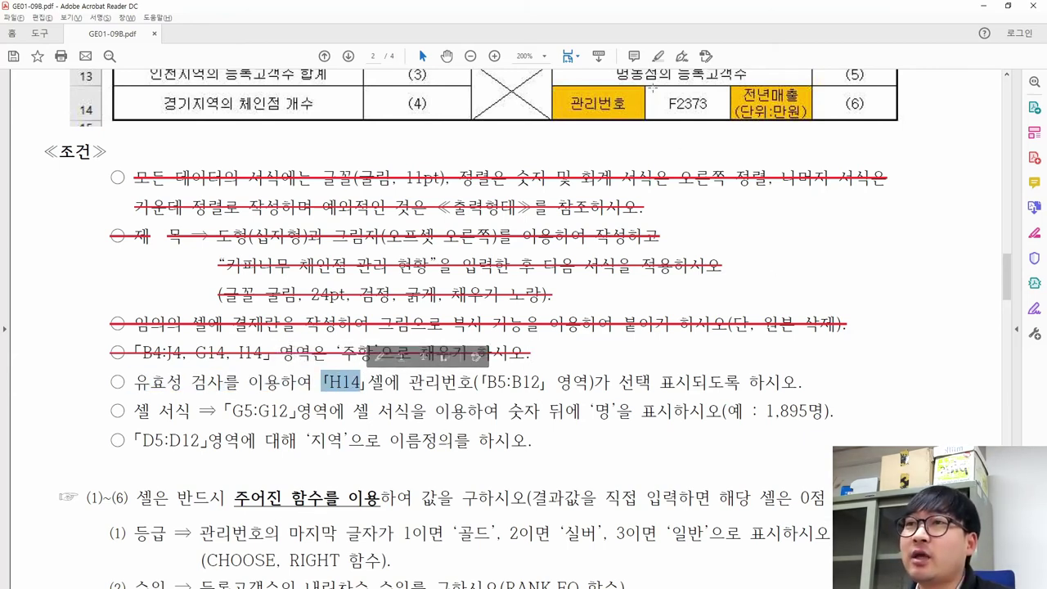
pyautogui.moveTo(718, 104); pyautogui.dragTo(652, 104)
pyautogui.hotkey('alt', 'Tab')
pyautogui.click(577, 476)
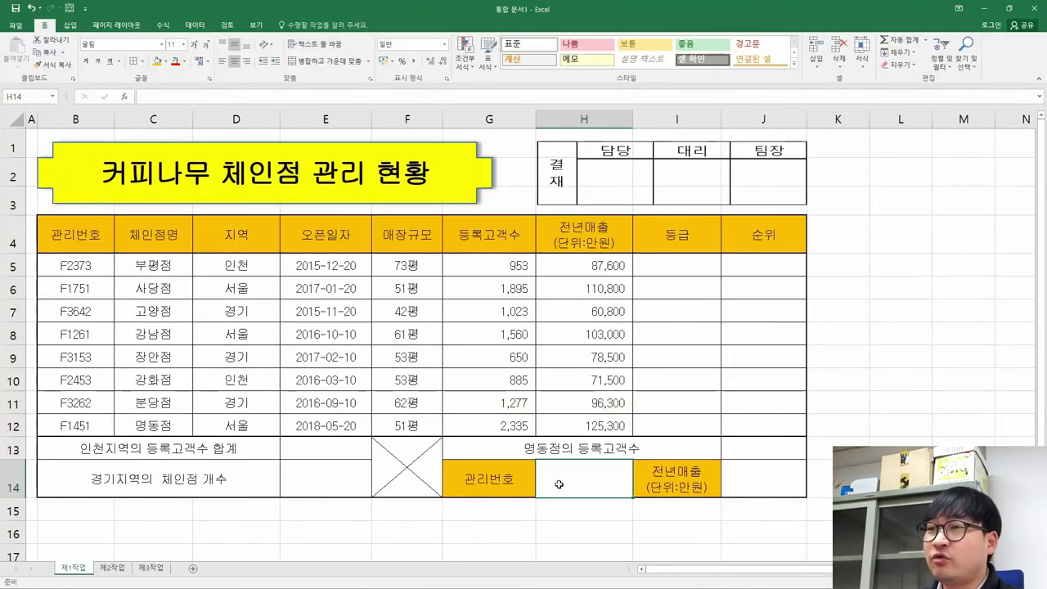
# Examine the PDF's 유효성 검사 condition, matching the 관리번호 range B5:B12 and target cell H14 with the sample table.
pyautogui.hotkey('alt', 'Tab')
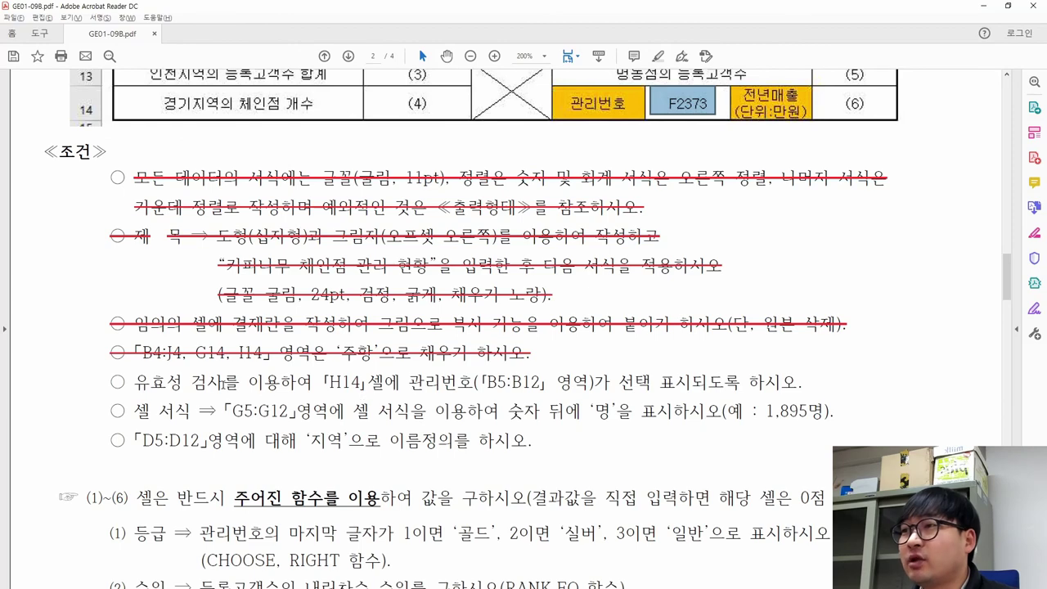
pyautogui.moveTo(323, 381); pyautogui.dragTo(474, 384)
pyautogui.scroll(3, 569, 415)
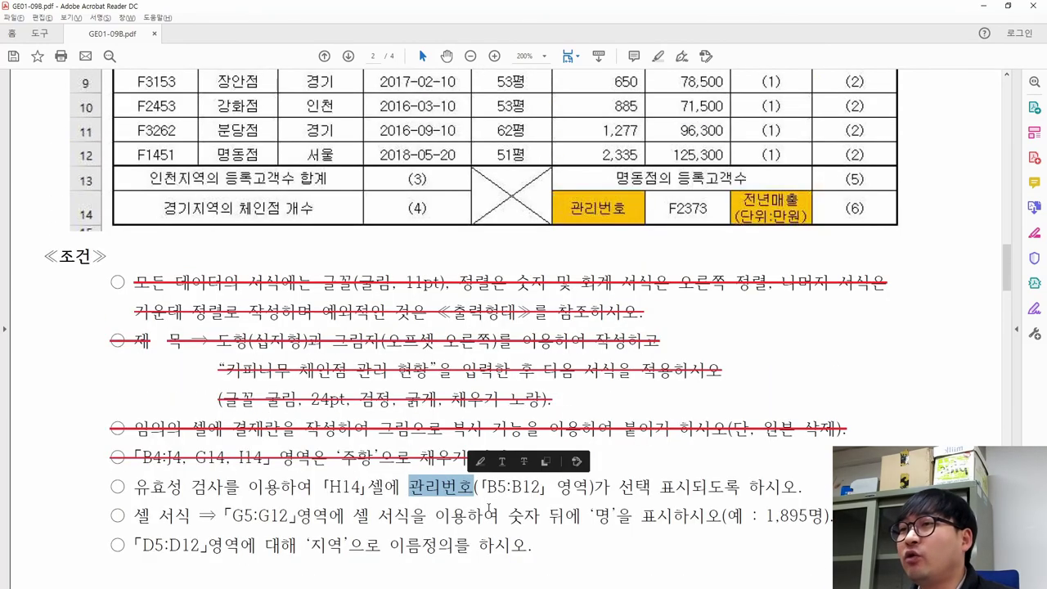
pyautogui.scroll(4, 505, 327)
pyautogui.moveTo(136, 104); pyautogui.dragTo(186, 315)
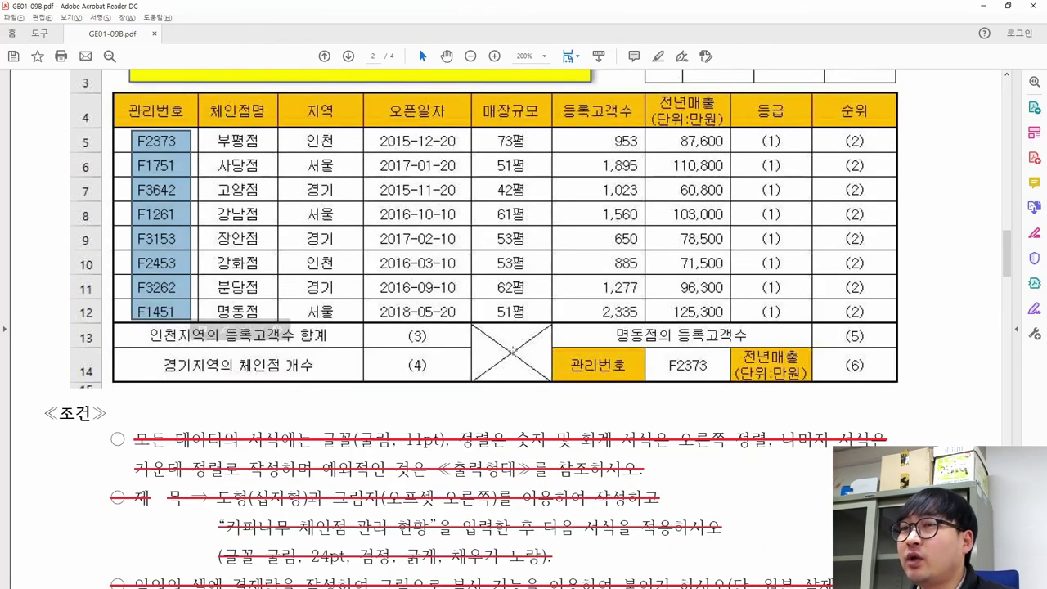
pyautogui.click(700, 375)
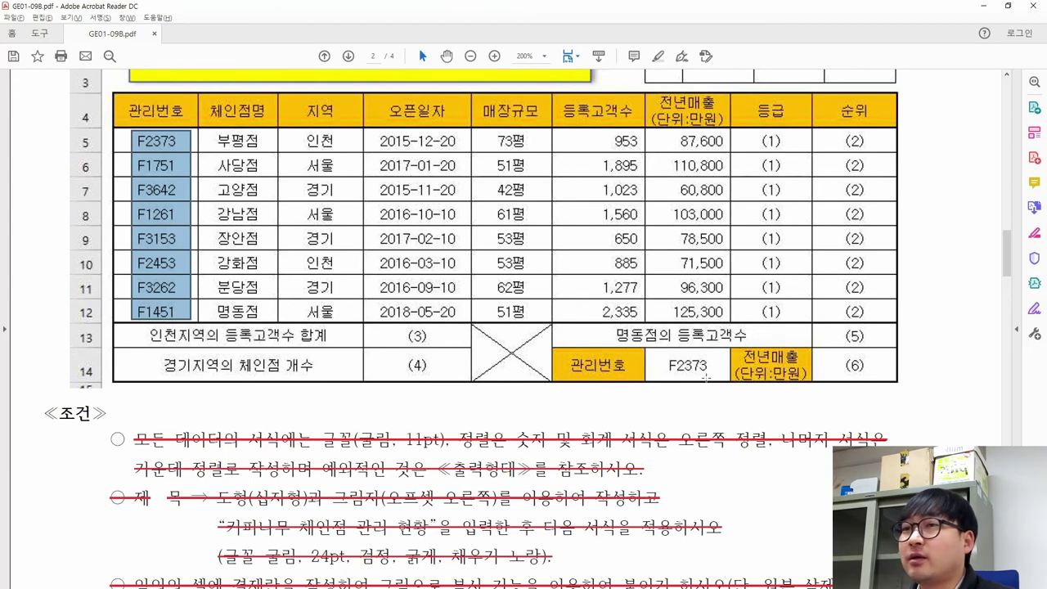
pyautogui.scroll(-3, 699, 377)
pyautogui.scroll(-2, 700, 377)
pyautogui.scroll(-2, 573, 426)
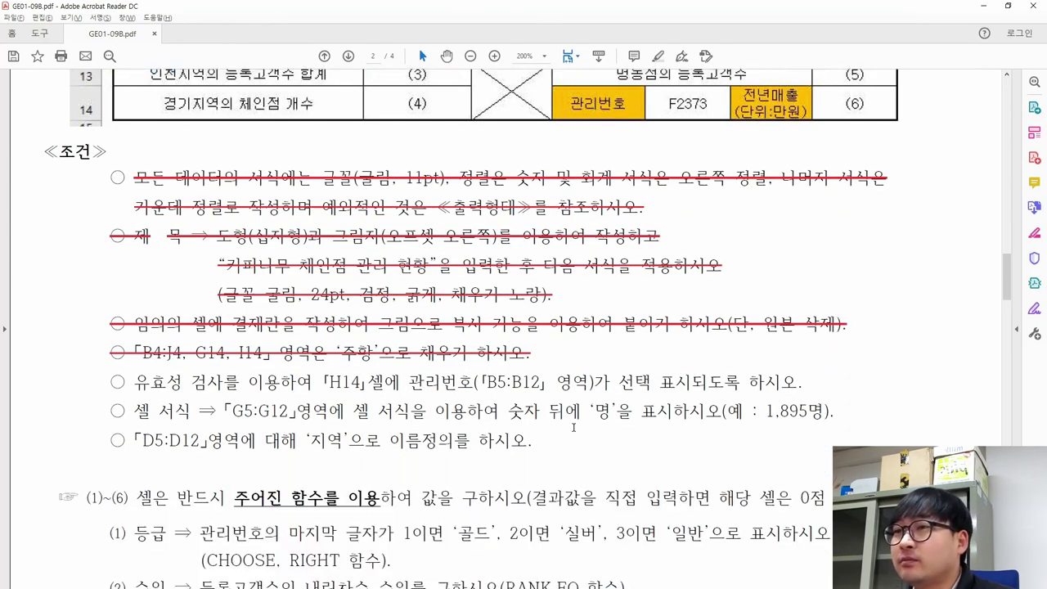
pyautogui.moveTo(619, 382); pyautogui.dragTo(740, 382)
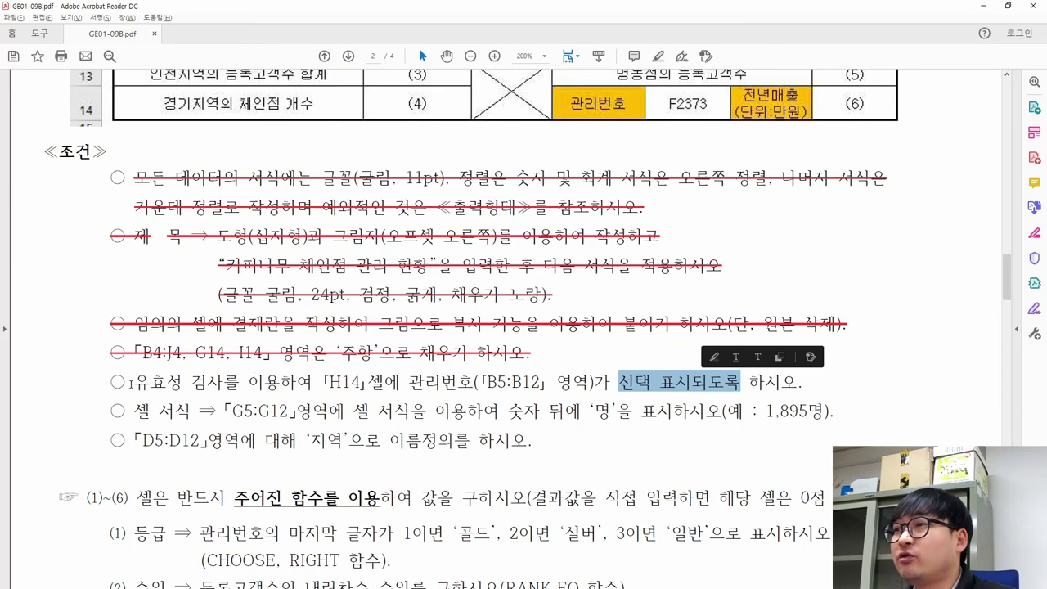
pyautogui.moveTo(130, 382); pyautogui.dragTo(240, 382)
# Open the data validation settings for H14 in Excel, and recheck the 선택 표시되도록 wording in the PDF.
pyautogui.hotkey('alt', 'Tab')
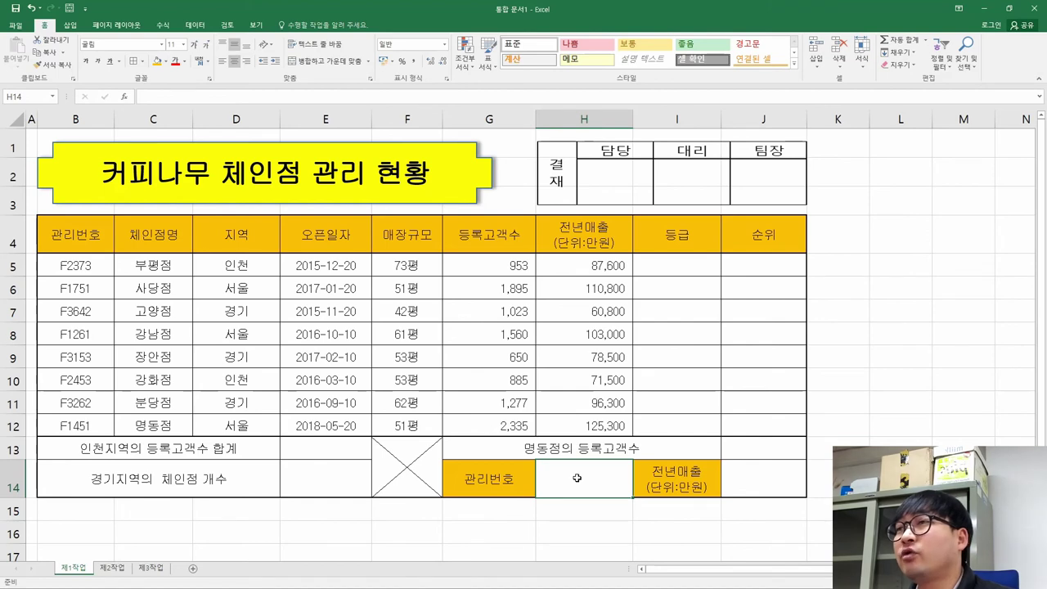
pyautogui.click(191, 26)
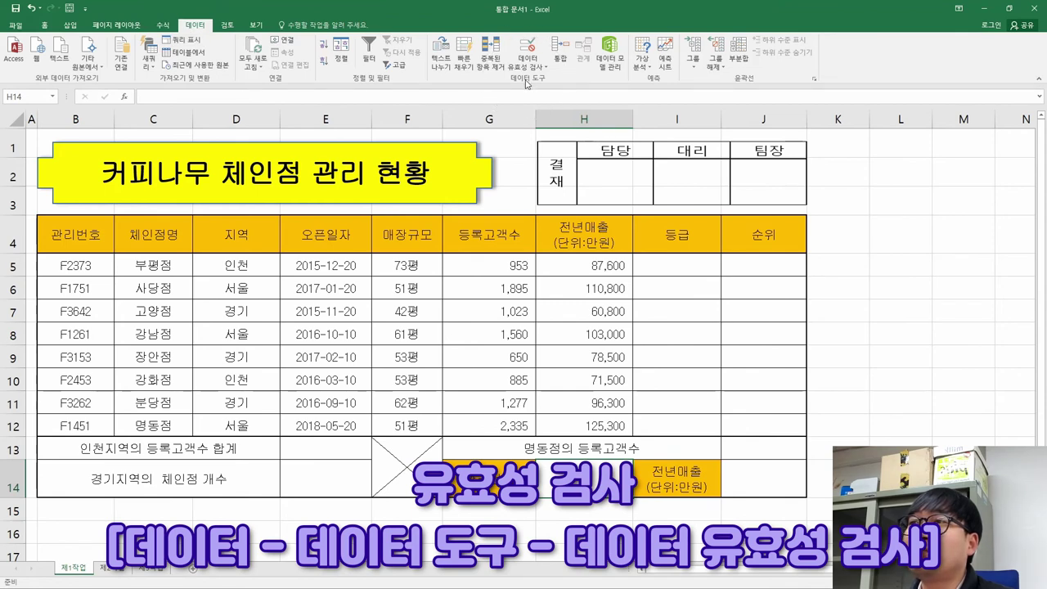
pyautogui.click(531, 49)
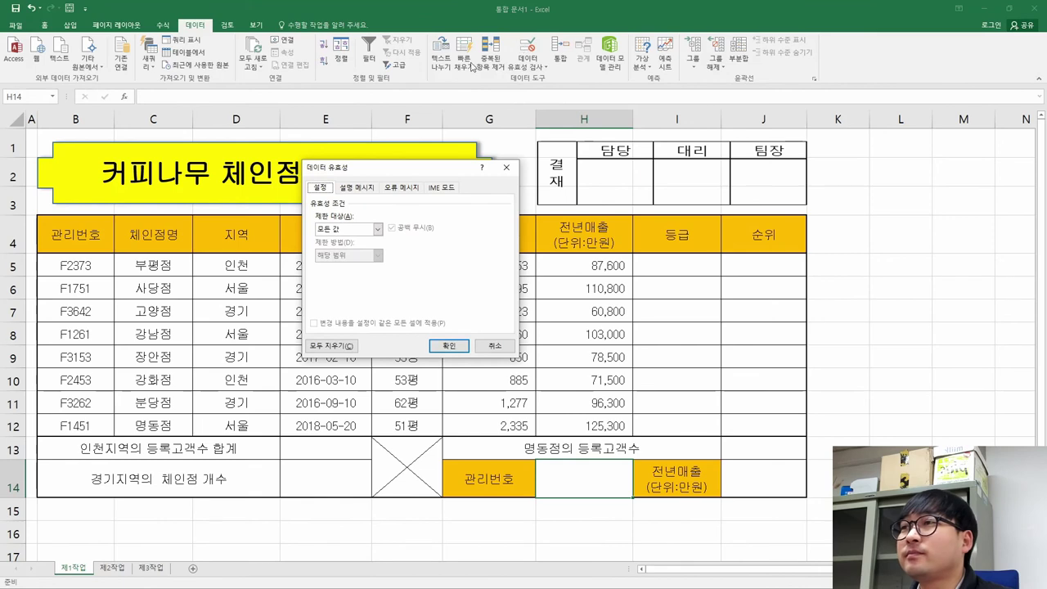
pyautogui.moveTo(378, 169); pyautogui.dragTo(596, 239)
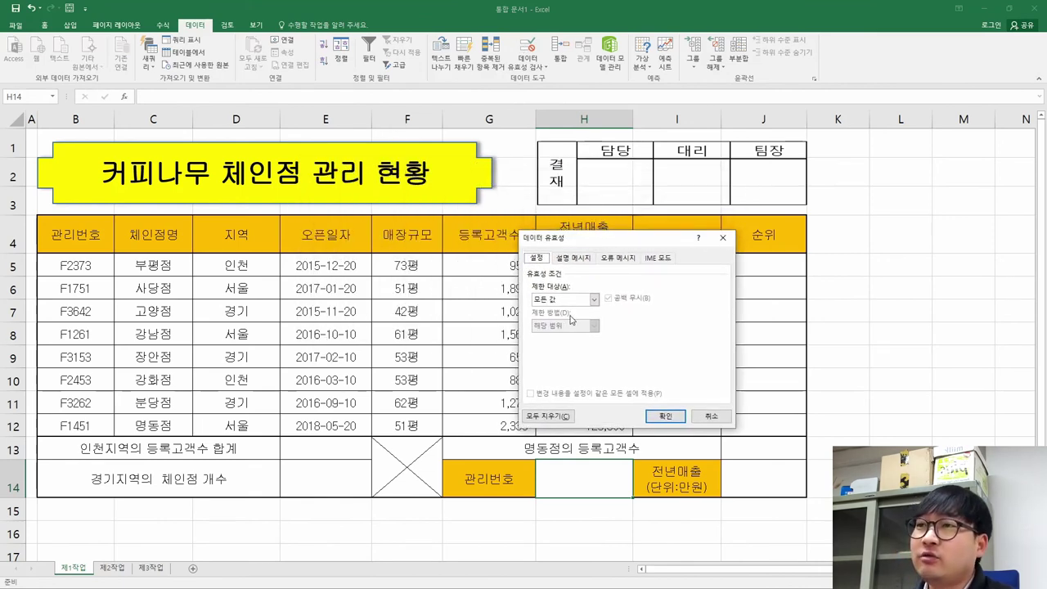
pyautogui.hotkey('alt', 'Tab')
pyautogui.moveTo(619, 384); pyautogui.dragTo(739, 385)
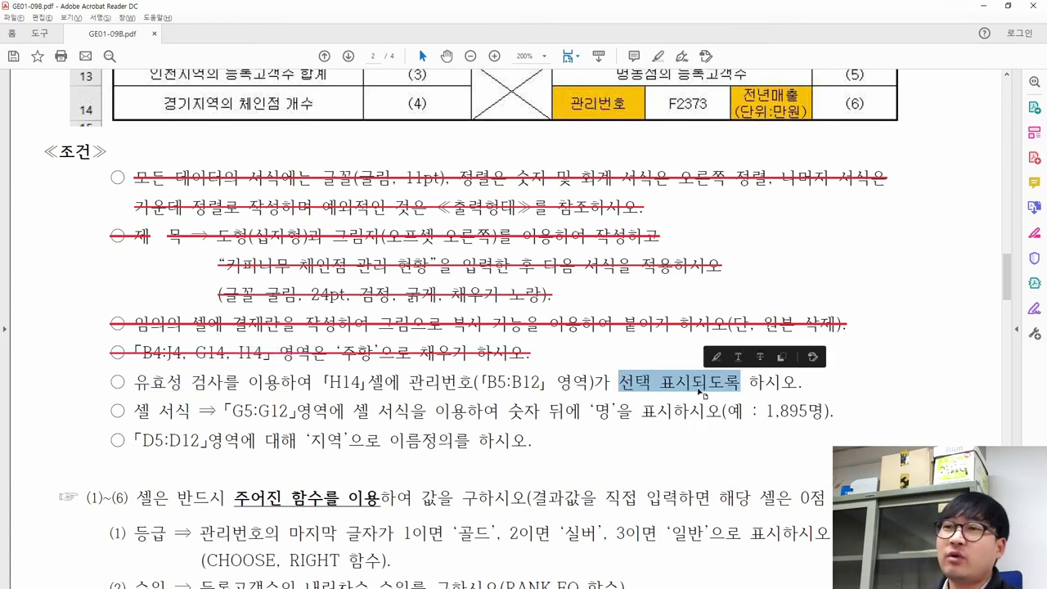
pyautogui.hotkey('alt', 'Tab')
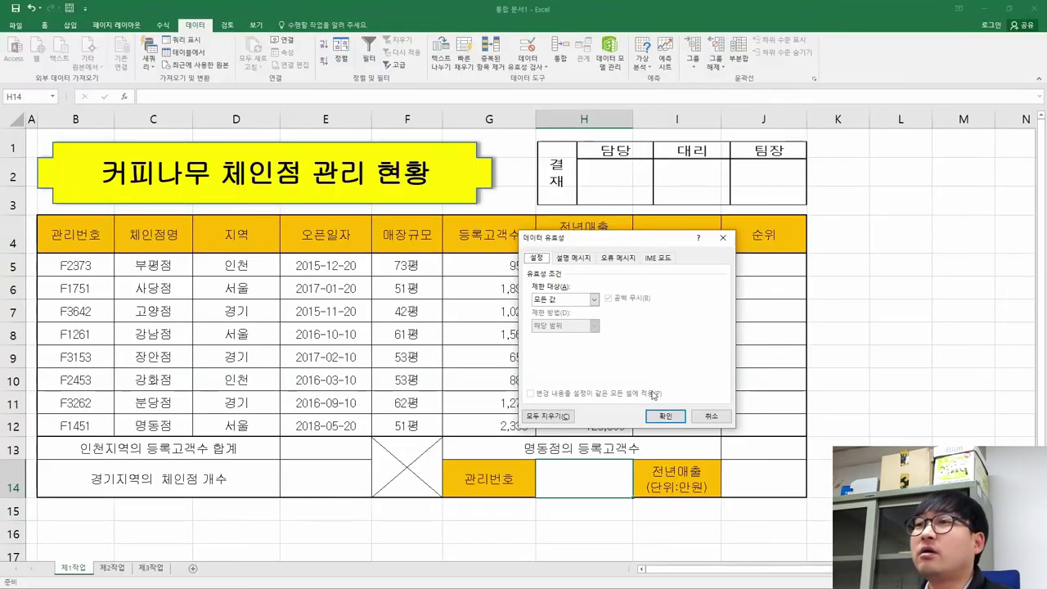
# Set H14's validation to allow 목록, using the 관리번호 cells =$B$5:$B$12 as the source.
pyautogui.click(547, 301)
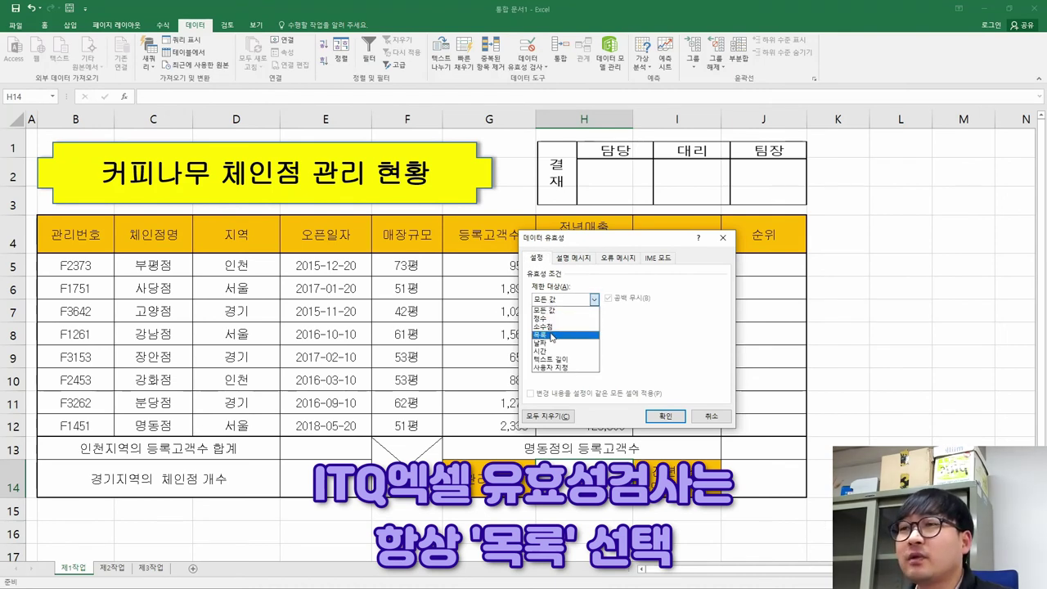
pyautogui.click(552, 336)
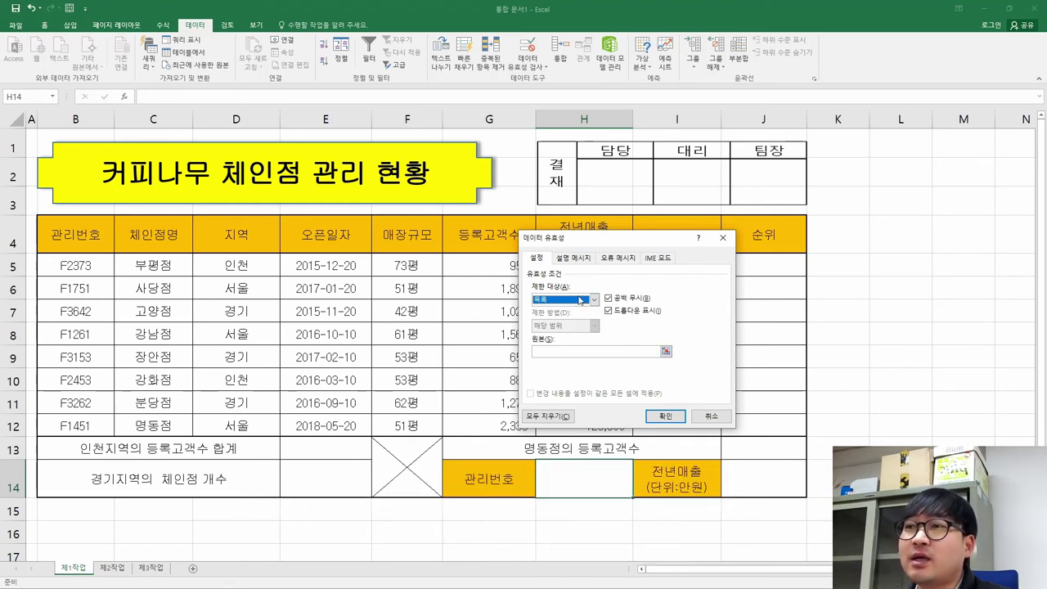
pyautogui.click(551, 351)
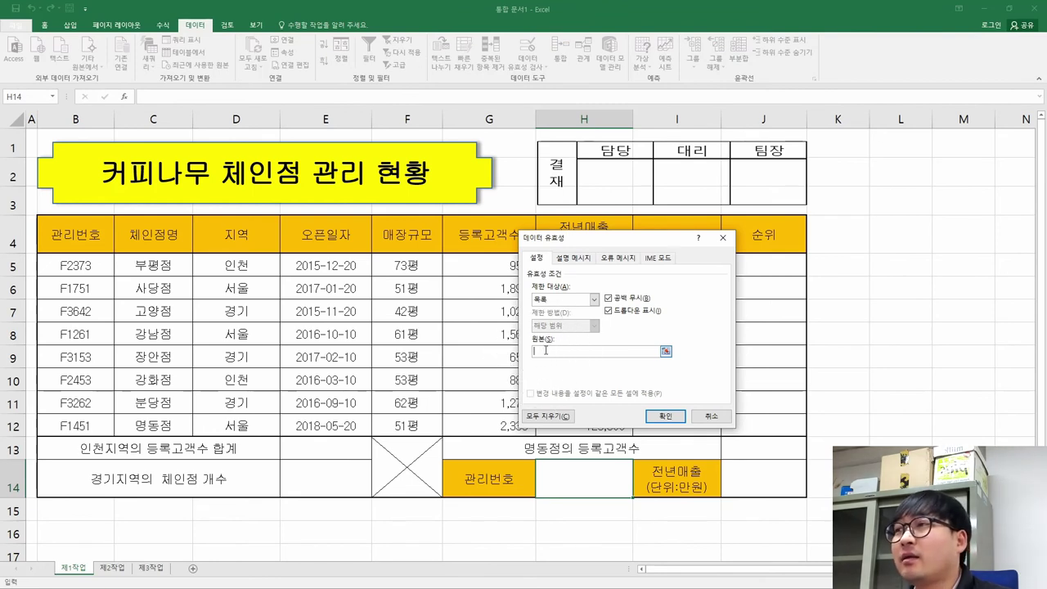
pyautogui.moveTo(78, 264); pyautogui.dragTo(79, 424)
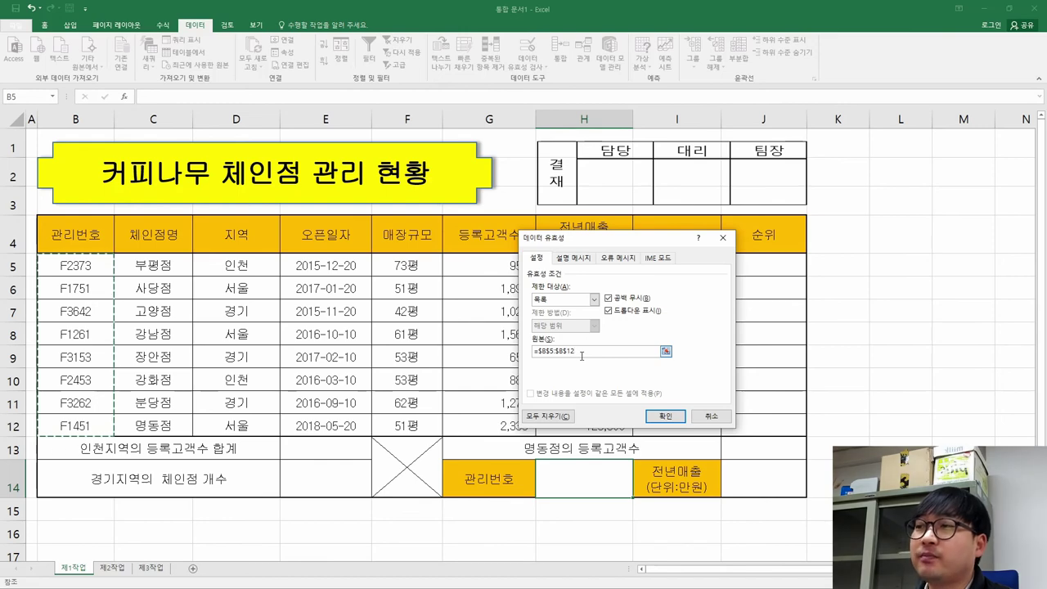
# Check the validation source in Excel against the 관리번호 range B5:B12 named in the PDF condition.
pyautogui.hotkey('alt', 'Tab')
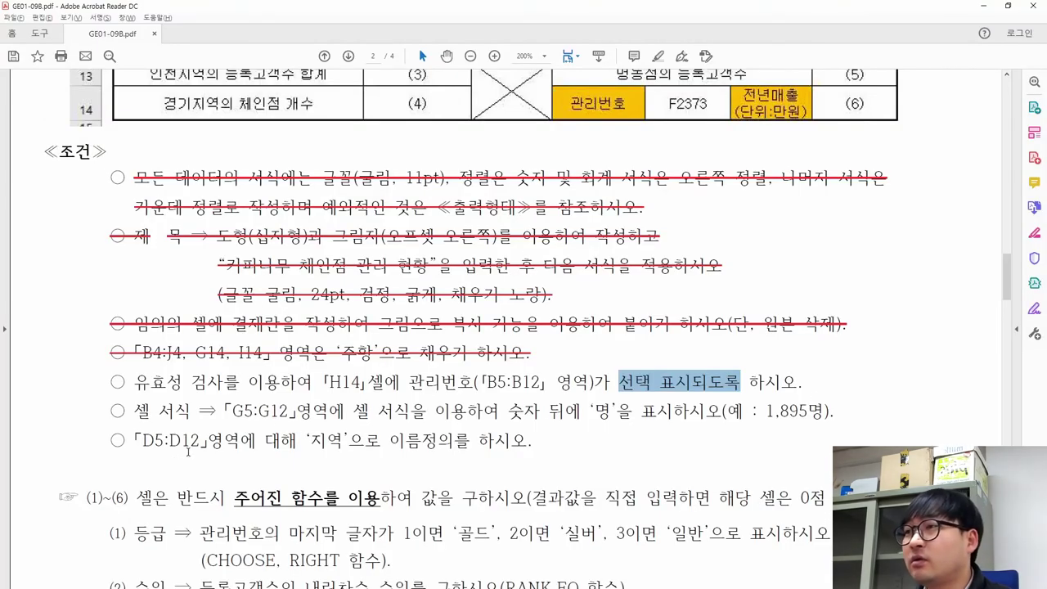
pyautogui.moveTo(479, 382); pyautogui.dragTo(546, 382)
pyautogui.moveTo(413, 382); pyautogui.dragTo(477, 382)
pyautogui.hotkey('alt', 'Tab')
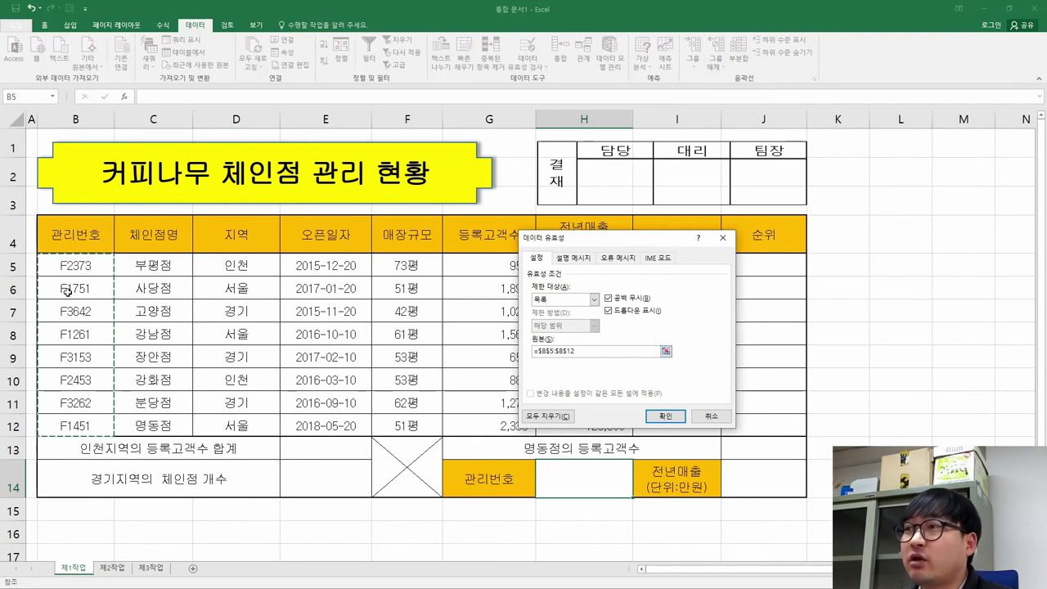
# Apply the data validation to H14 and choose F3153 from its list.
pyautogui.click(665, 415)
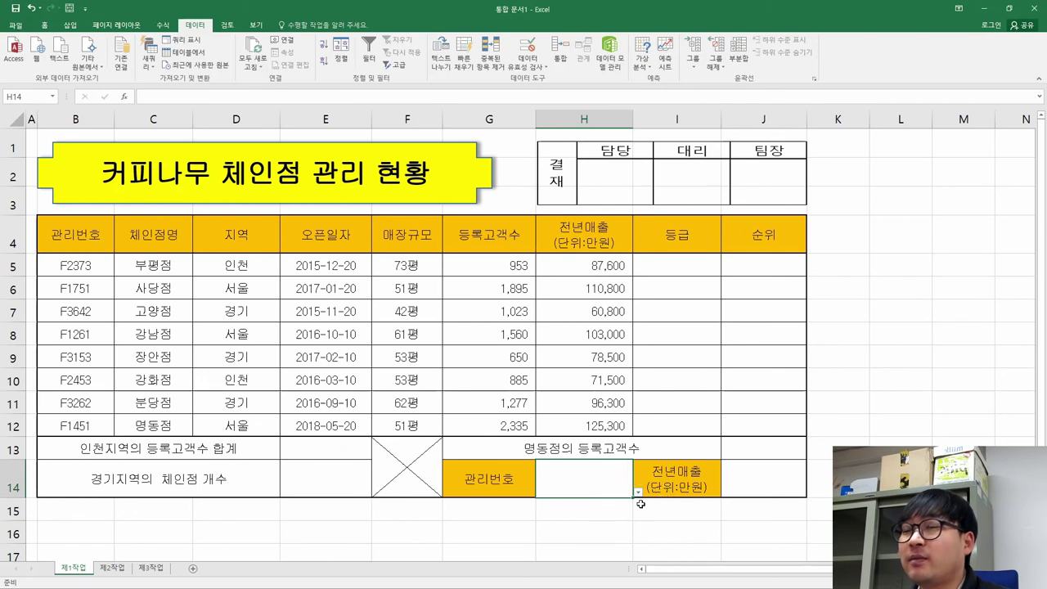
pyautogui.click(637, 492)
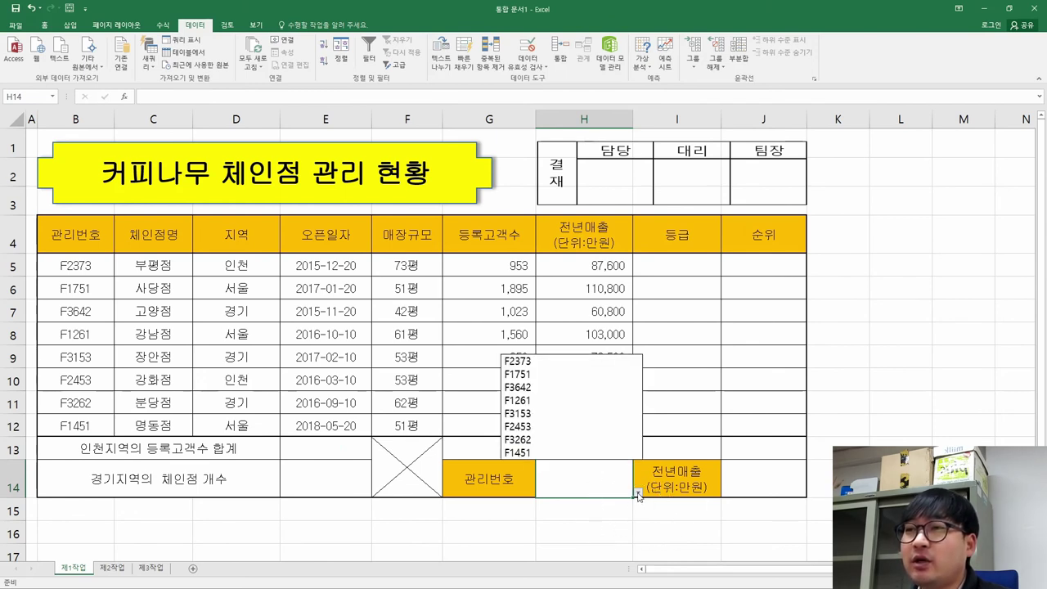
pyautogui.click(529, 413)
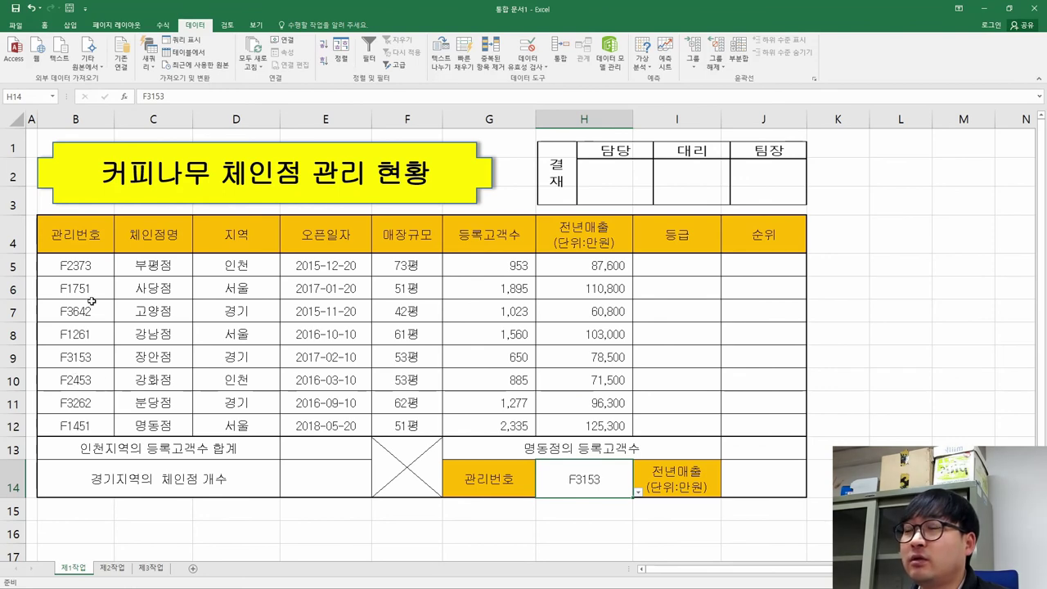
# Choose F2373 from H14's list in Excel to match the PDF's output table, and strike through the completed validation condition in the PDF.
pyautogui.hotkey('alt', 'Tab')
pyautogui.moveTo(658, 95); pyautogui.dragTo(713, 114)
pyautogui.hotkey('alt', 'Tab')
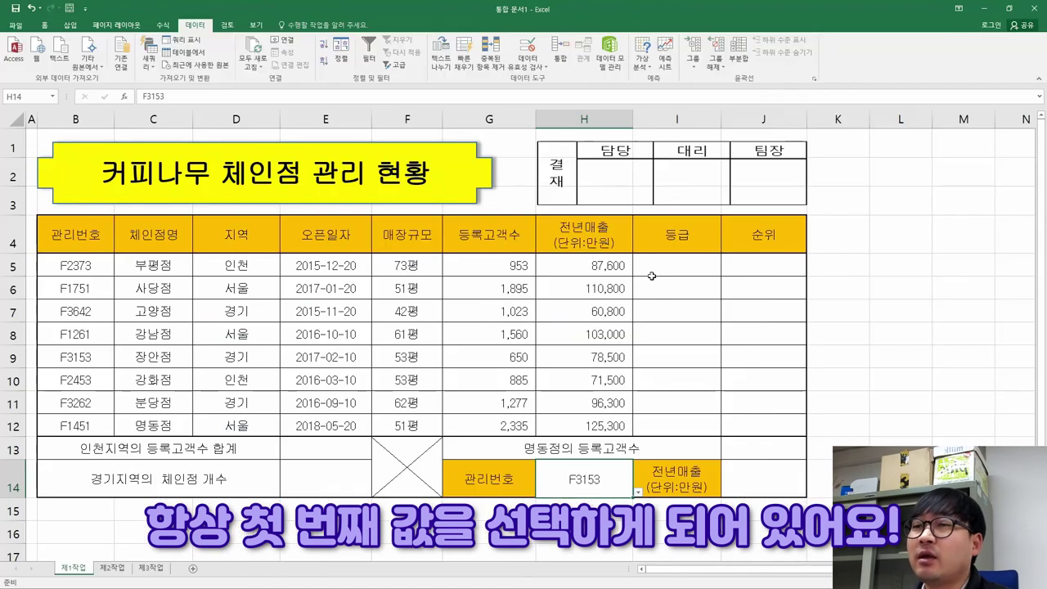
pyautogui.click(637, 492)
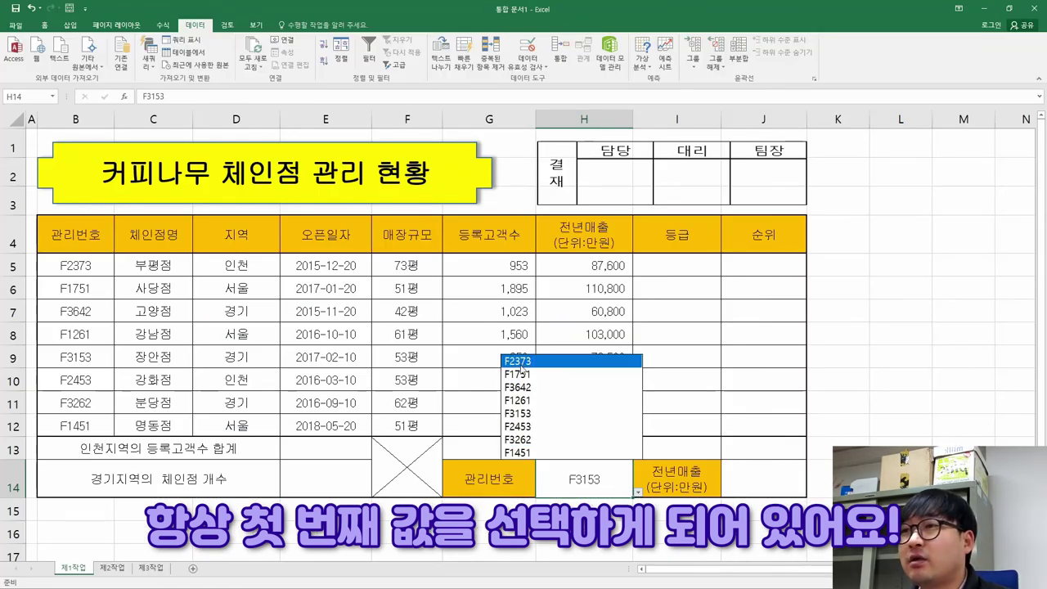
pyautogui.click(512, 361)
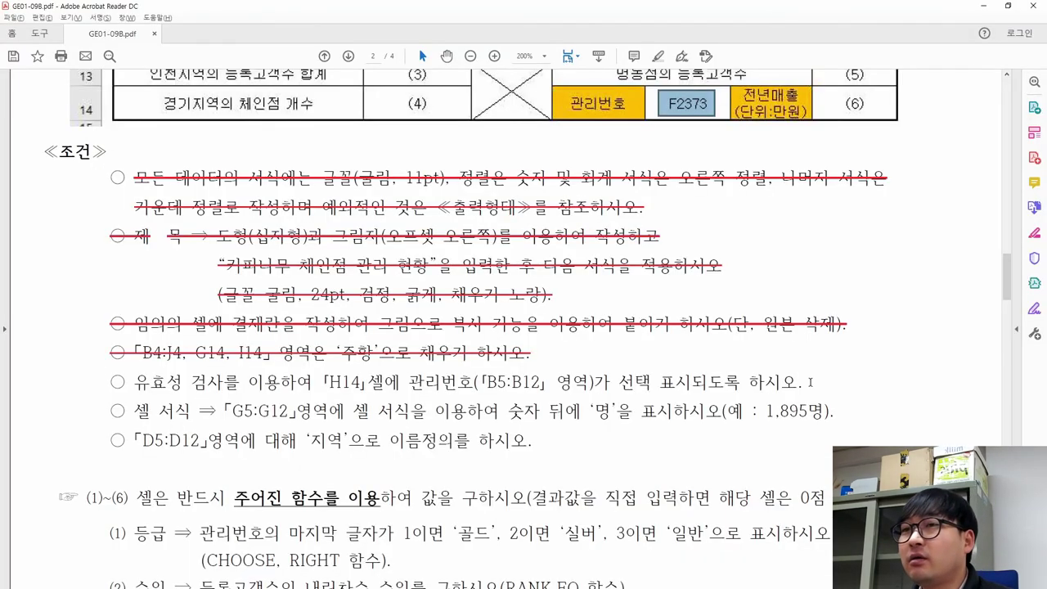
pyautogui.moveTo(805, 381); pyautogui.dragTo(114, 383)
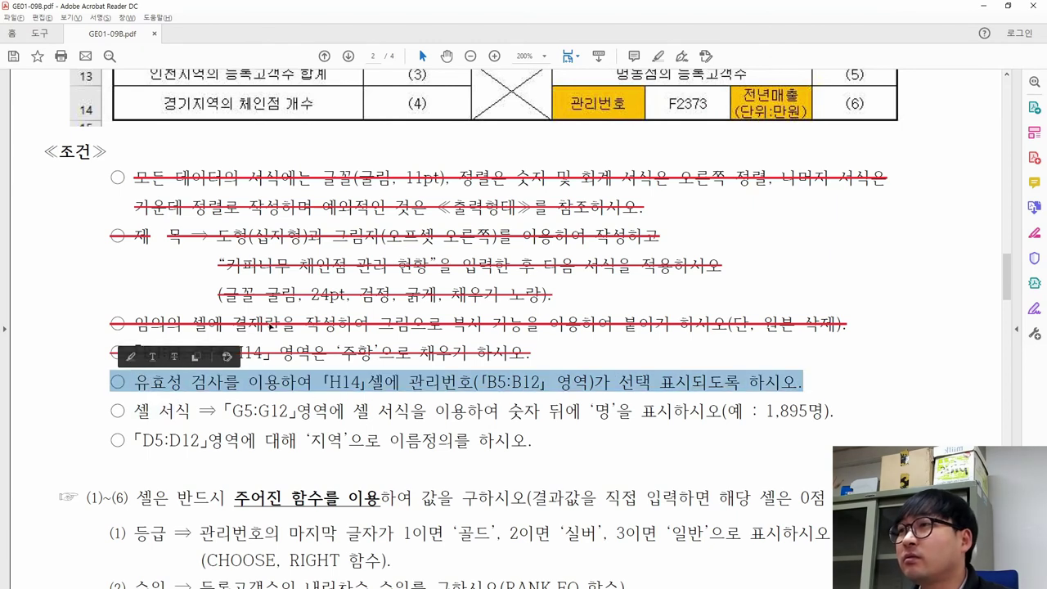
pyautogui.click(173, 358)
# Read the PDF's cell format condition for G5:G12, its 명 suffix and 1,895명 example, comparing the 등록고객수 column with neighbouring columns.
pyautogui.moveTo(137, 410); pyautogui.dragTo(292, 411)
pyautogui.scroll(7, 403, 411)
pyautogui.scroll(3, 402, 411)
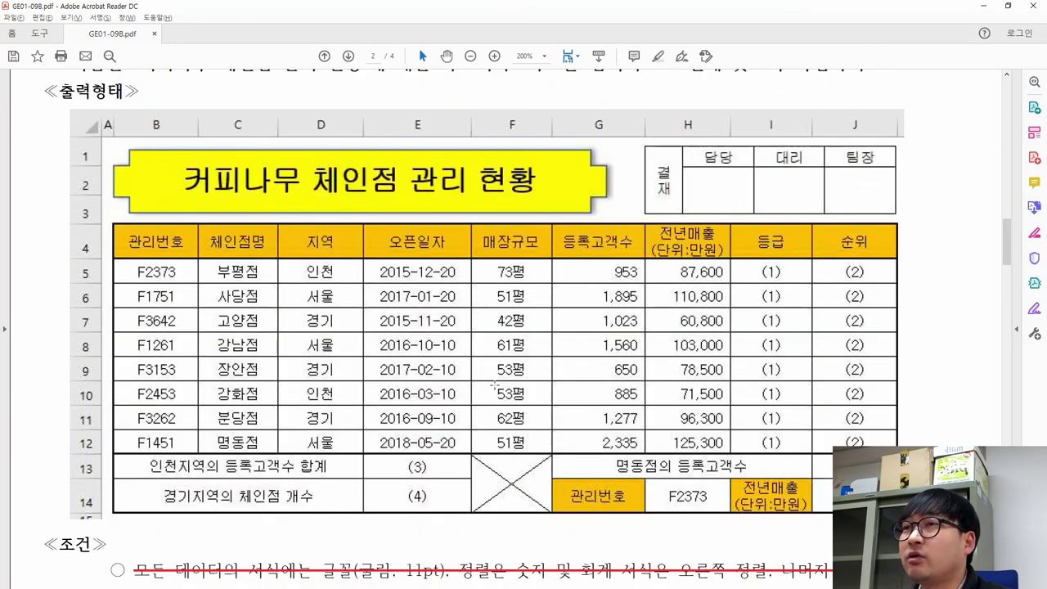
pyautogui.moveTo(562, 262); pyautogui.dragTo(642, 451)
pyautogui.moveTo(656, 261); pyautogui.dragTo(730, 451)
pyautogui.moveTo(474, 268); pyautogui.dragTo(539, 487)
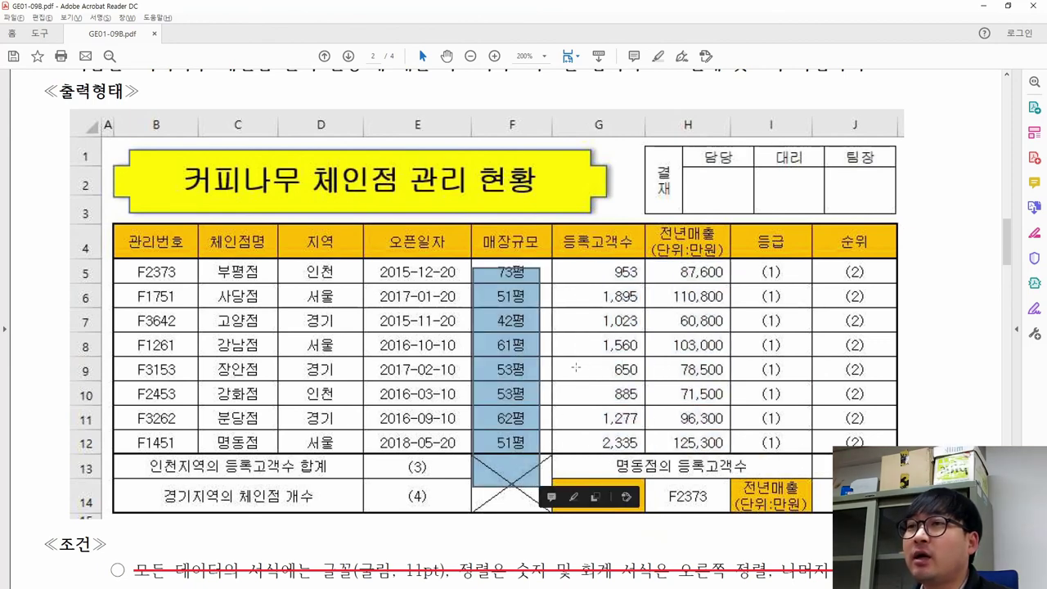
pyautogui.moveTo(564, 263); pyautogui.dragTo(643, 452)
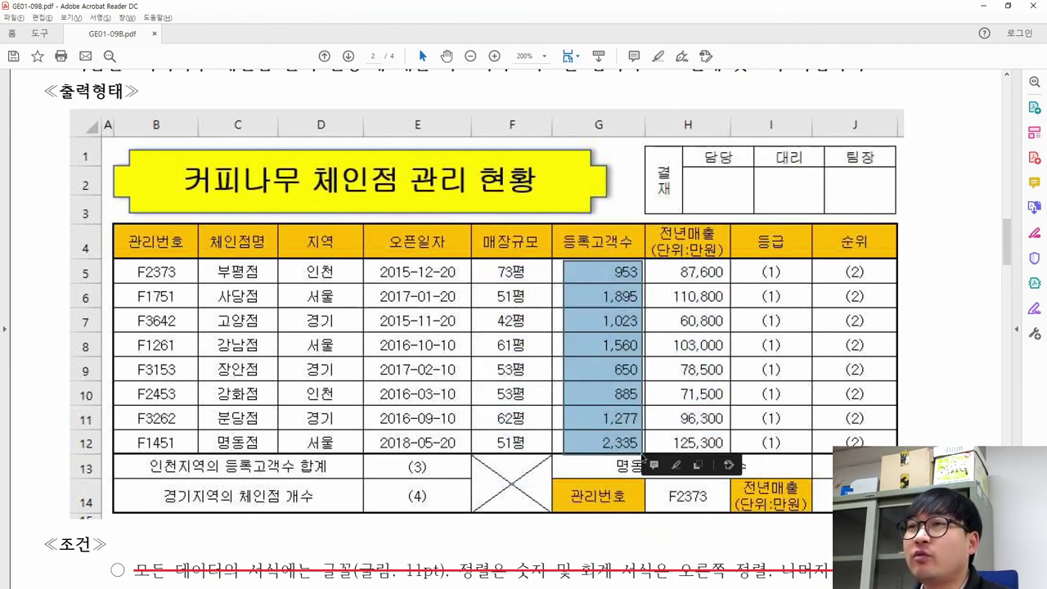
pyautogui.scroll(-5, 624, 325)
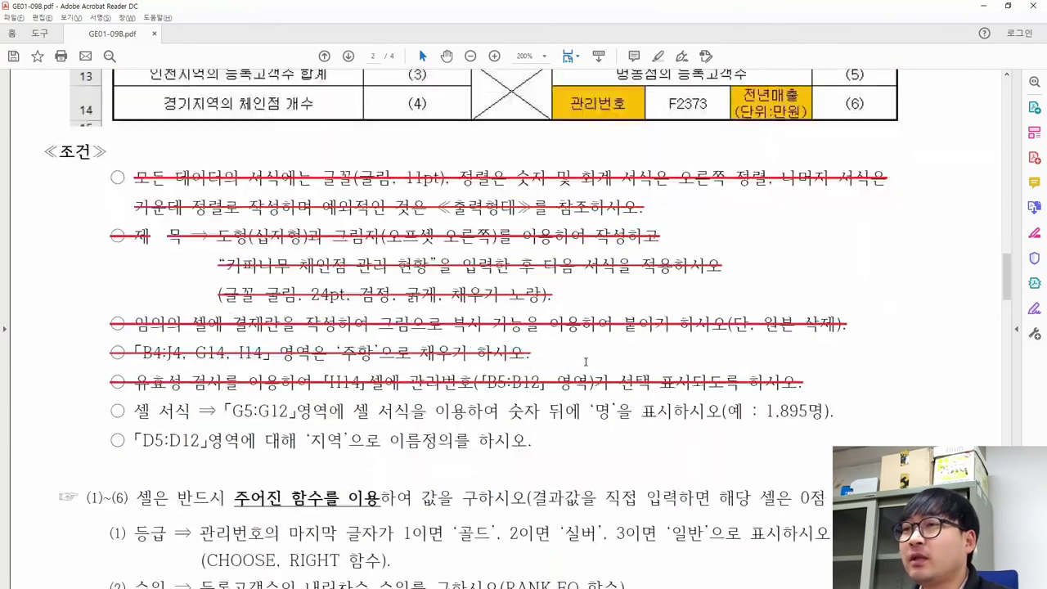
pyautogui.moveTo(508, 411); pyautogui.dragTo(632, 411)
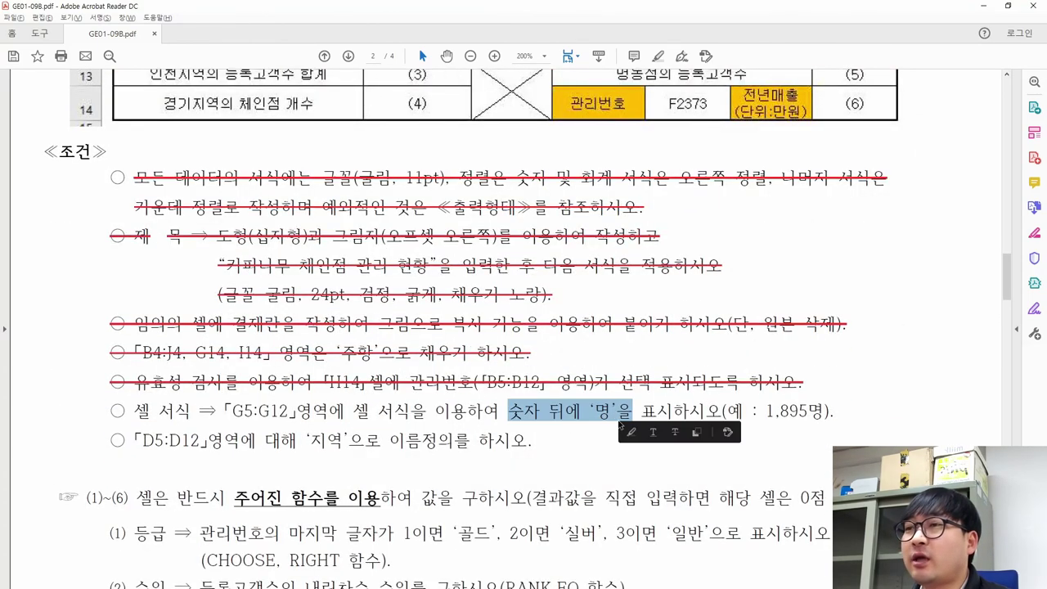
pyautogui.moveTo(765, 411); pyautogui.dragTo(823, 413)
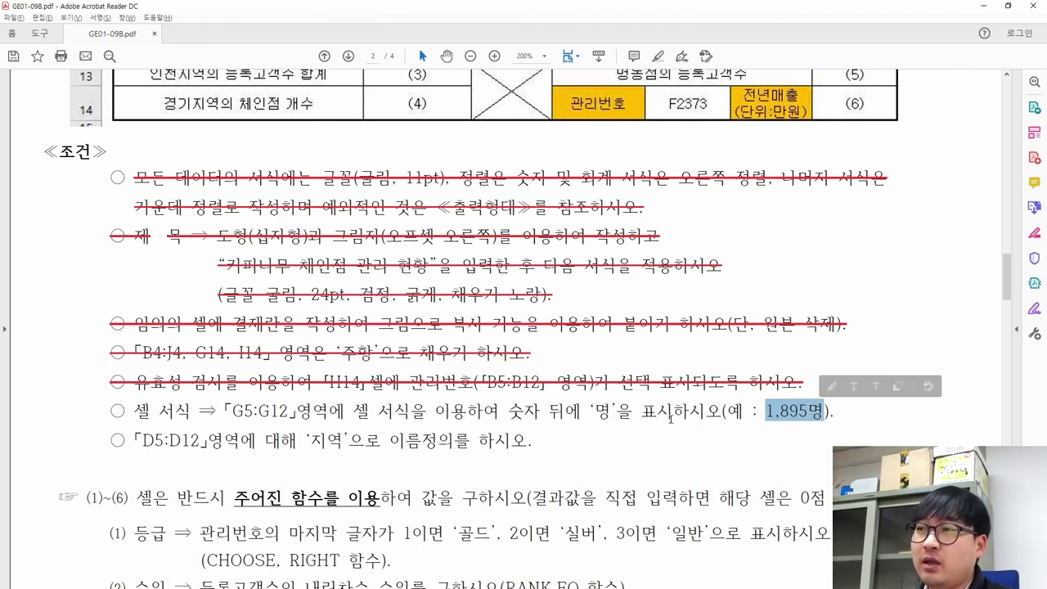
pyautogui.click(146, 415)
# Try inserting 명 directly into the number in G5 in Excel, and undo the edit.
pyautogui.hotkey('alt', 'Tab')
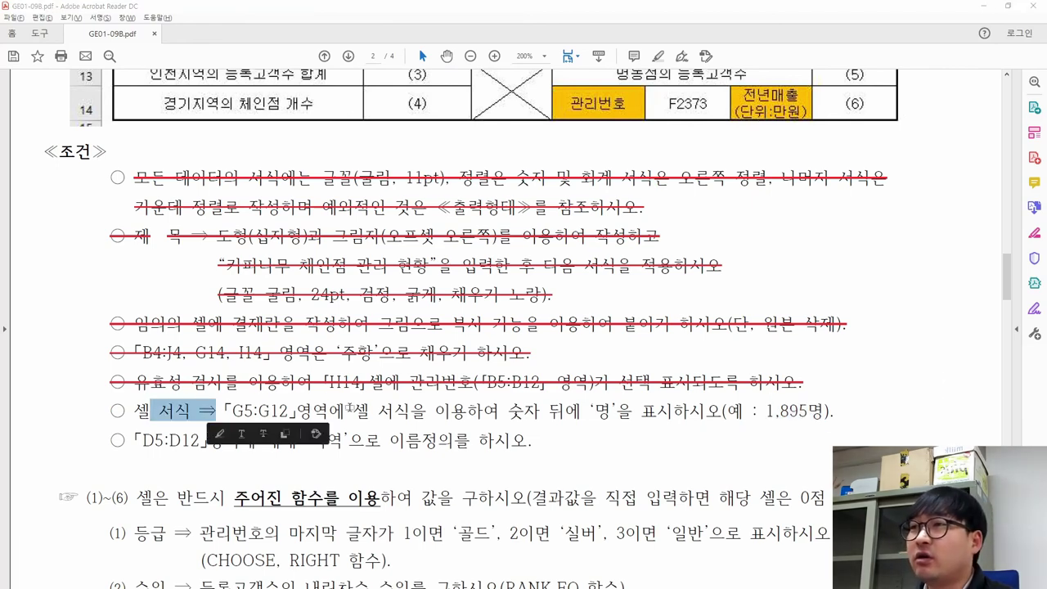
pyautogui.doubleClick(518, 265)
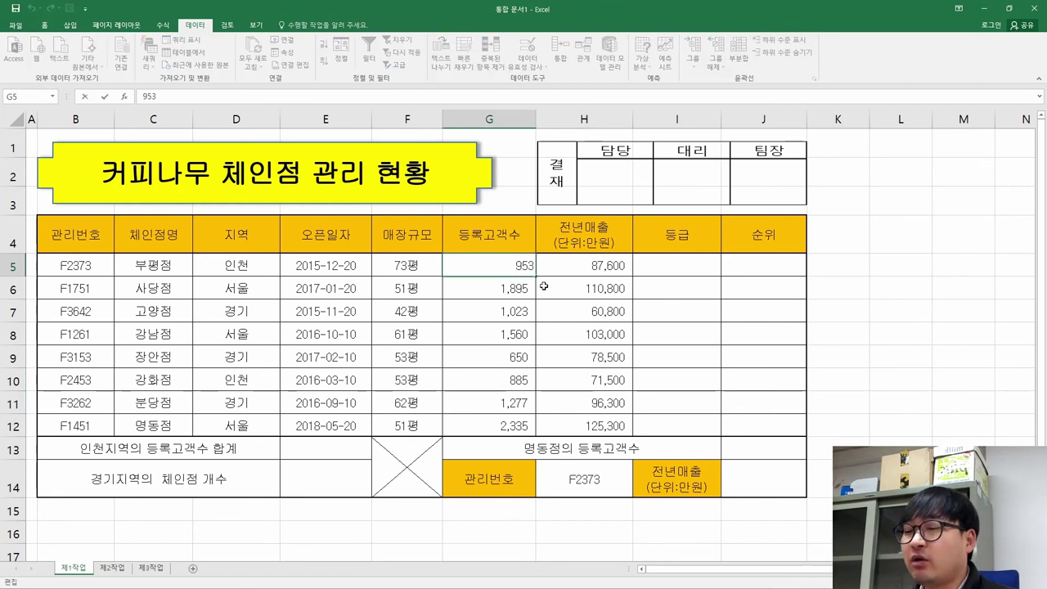
pyautogui.press('Left')
pyautogui.press('Left')
pyautogui.write('명')
pyautogui.press('Return')
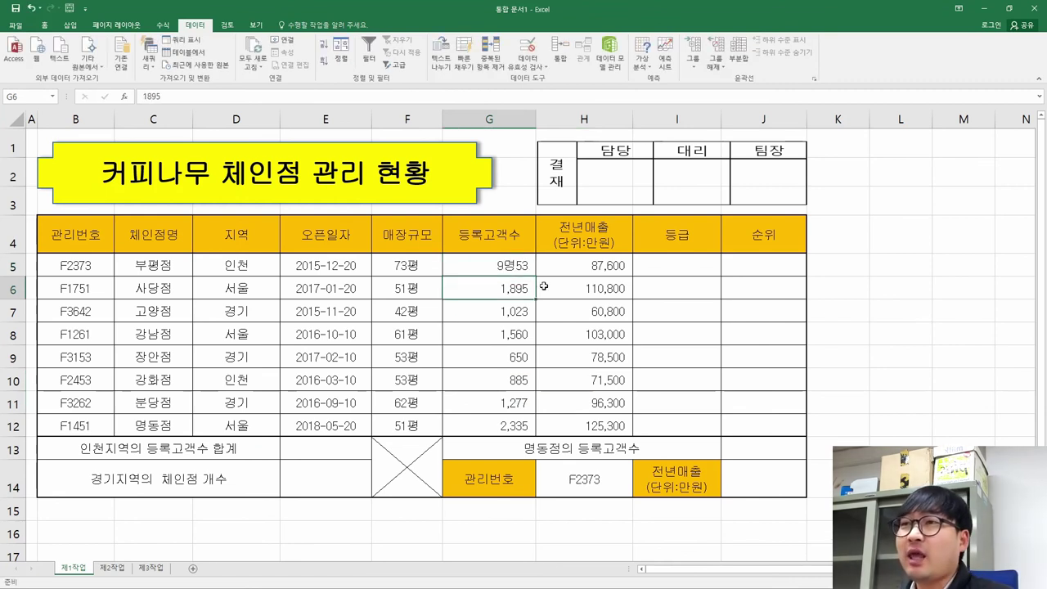
pyautogui.hotkey('ctrl', 'z')
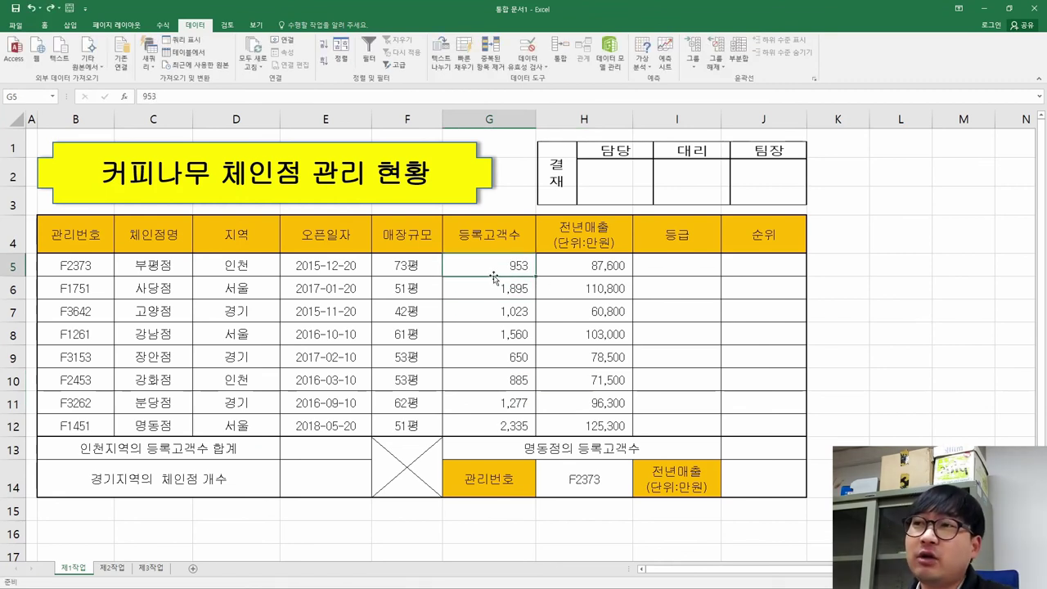
# Open the cell format settings for G5:G12, and recheck the condition about showing 명 after the number in the PDF.
pyautogui.moveTo(474, 263); pyautogui.dragTo(483, 425)
pyautogui.rightClick(476, 335)
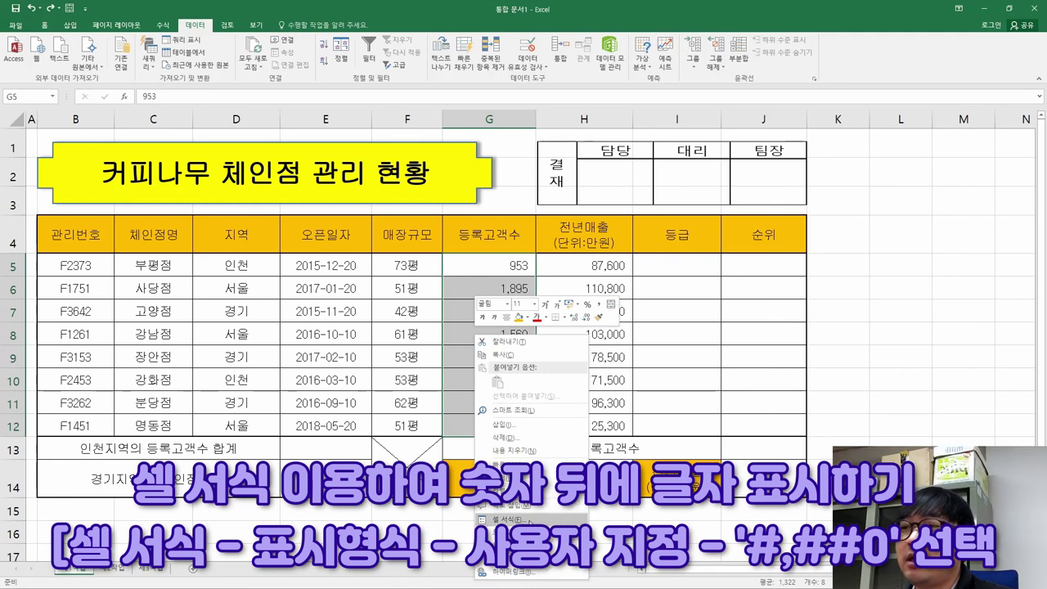
pyautogui.click(528, 520)
pyautogui.moveTo(491, 309); pyautogui.dragTo(672, 169)
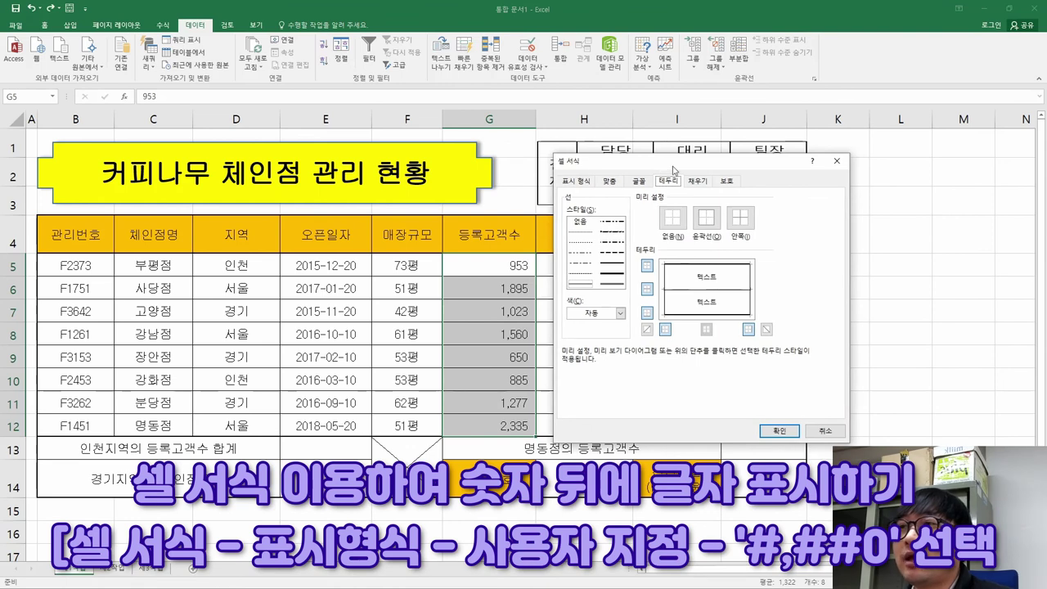
pyautogui.hotkey('alt', 'Tab')
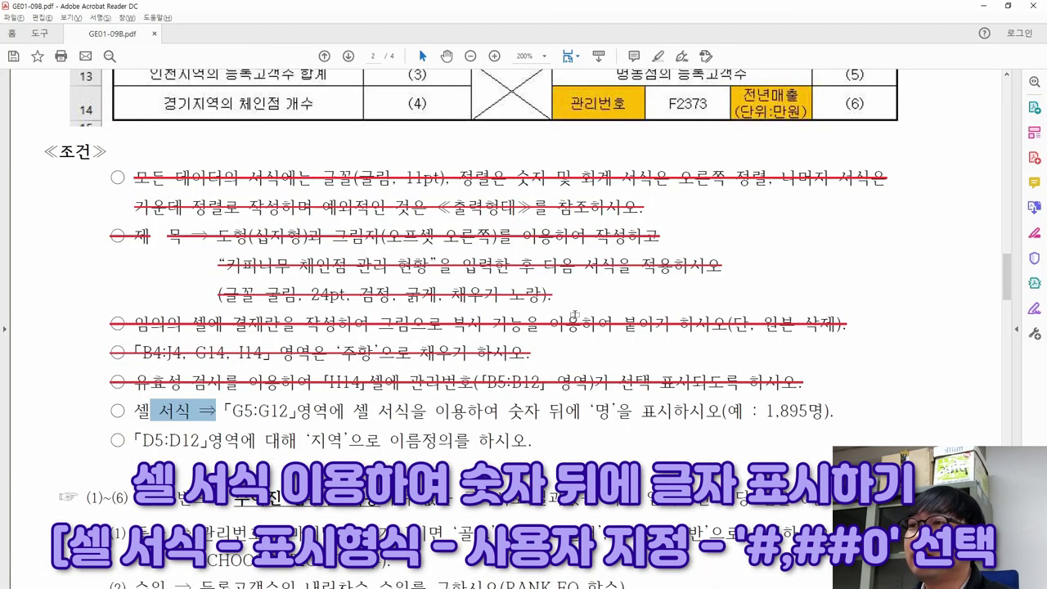
pyautogui.moveTo(346, 411); pyautogui.dragTo(425, 413)
pyautogui.moveTo(508, 413); pyautogui.dragTo(721, 413)
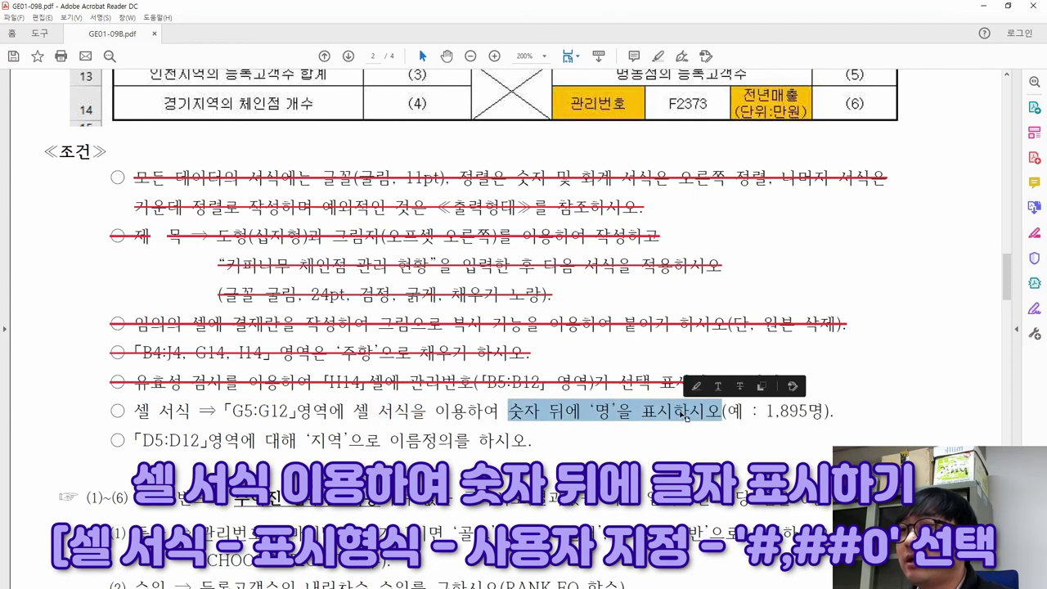
pyautogui.hotkey('alt', 'Tab')
# Apply the custom (사용자 지정) number format #,##0명 to G5:G12.
pyautogui.click(571, 181)
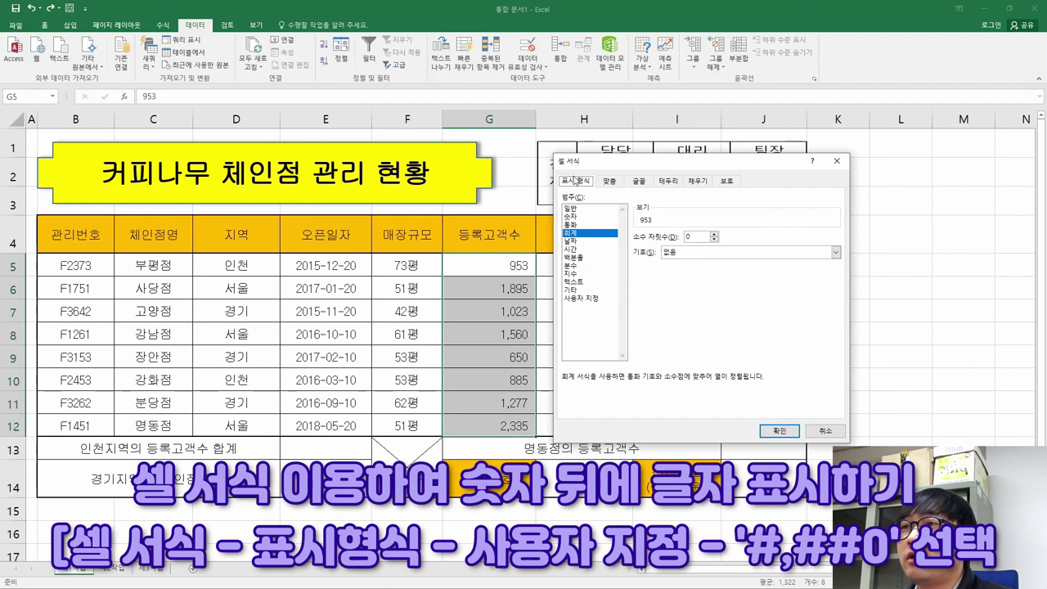
pyautogui.click(582, 298)
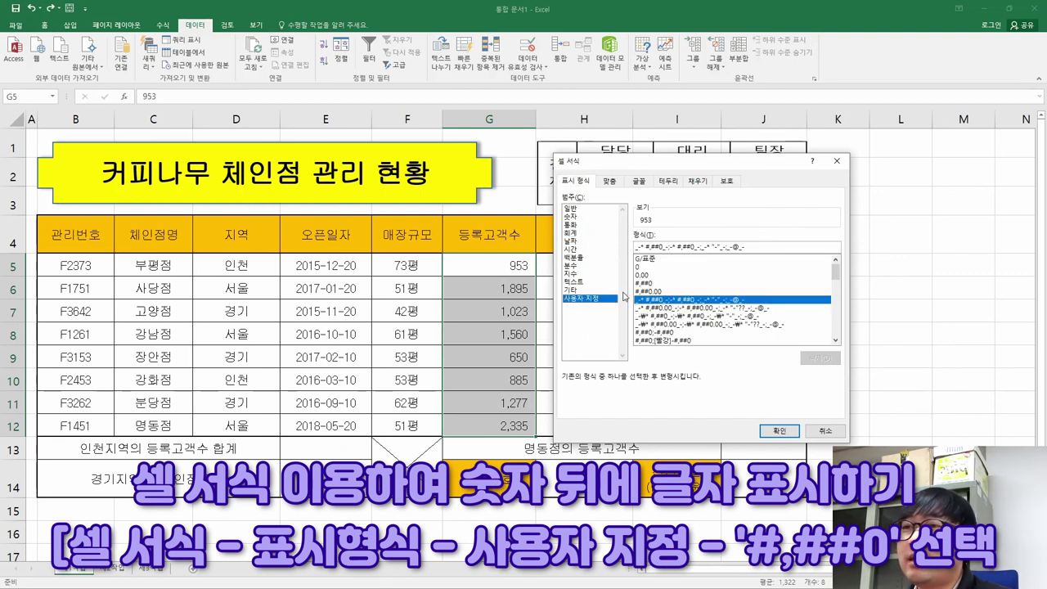
pyautogui.click(646, 283)
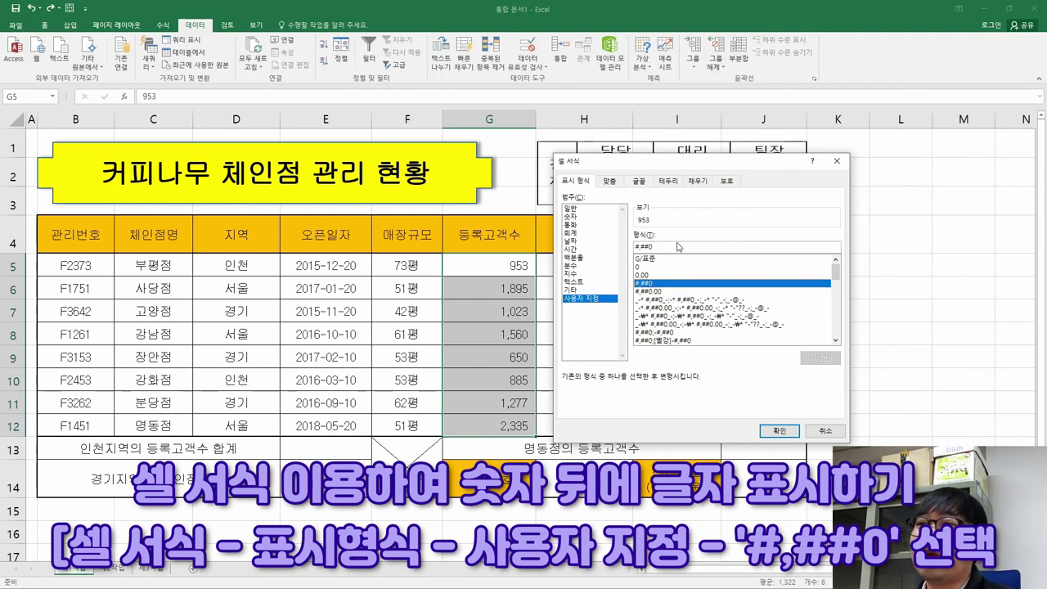
pyautogui.click(660, 247)
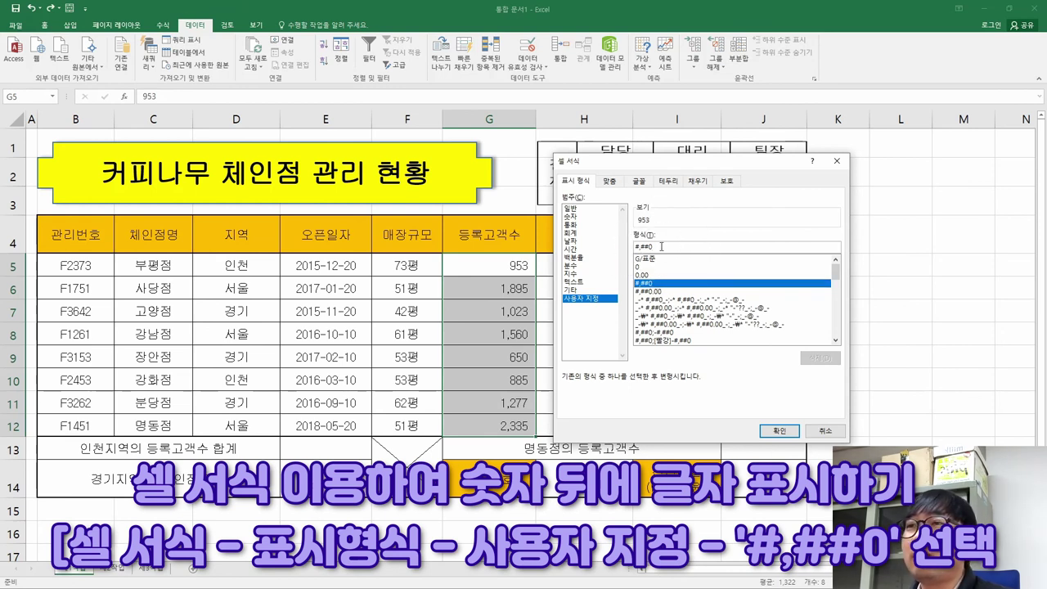
pyautogui.write('명')
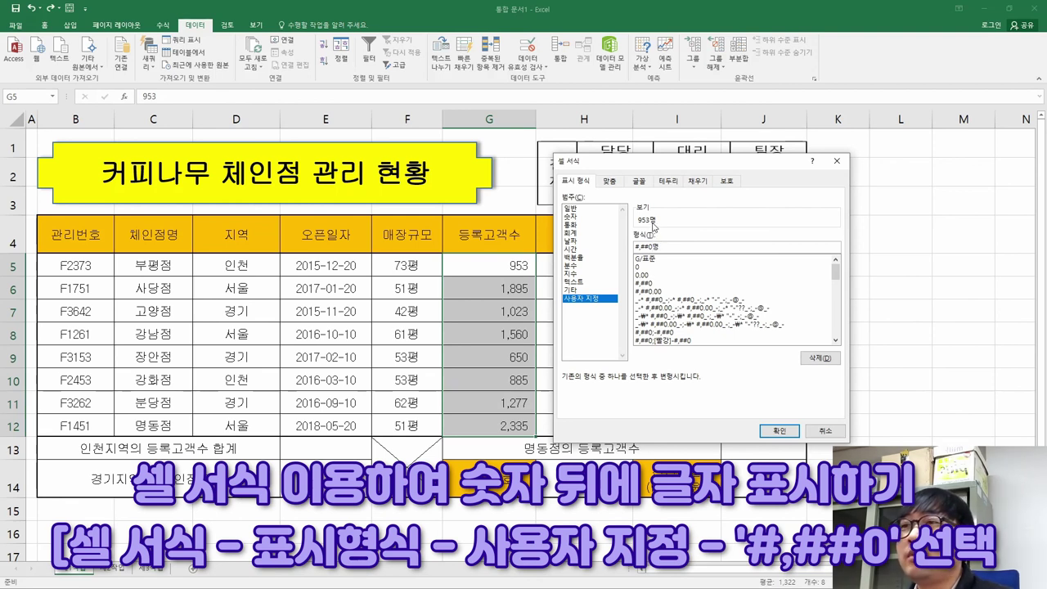
pyautogui.click(653, 226)
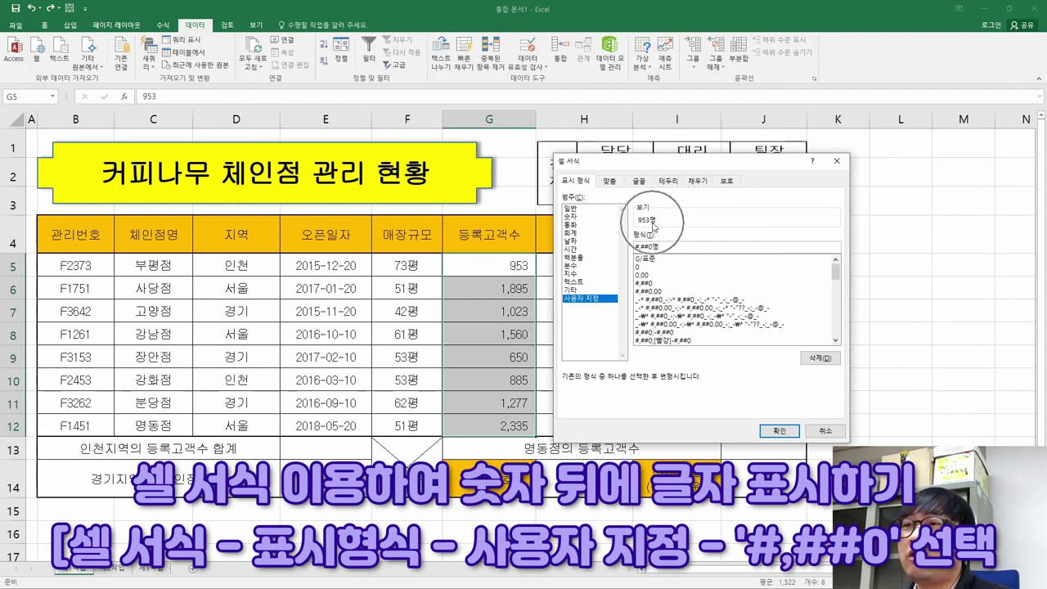
pyautogui.click(777, 432)
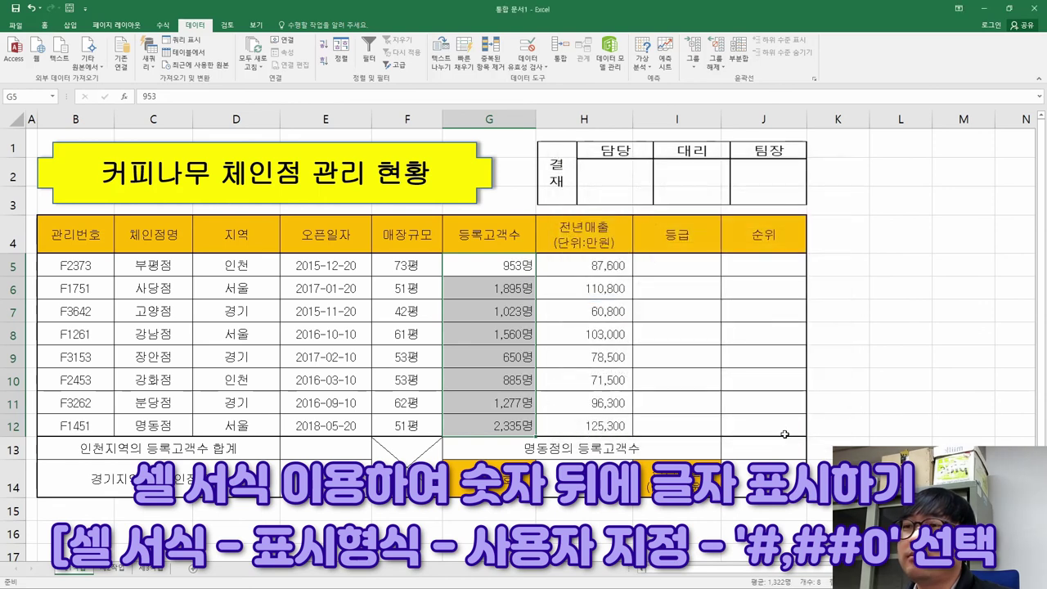
# Check the formatted 등록고객수 values in G5:G12 against the cell format condition in the PDF.
pyautogui.click(520, 283)
pyautogui.hotkey('ctrl', 'q')
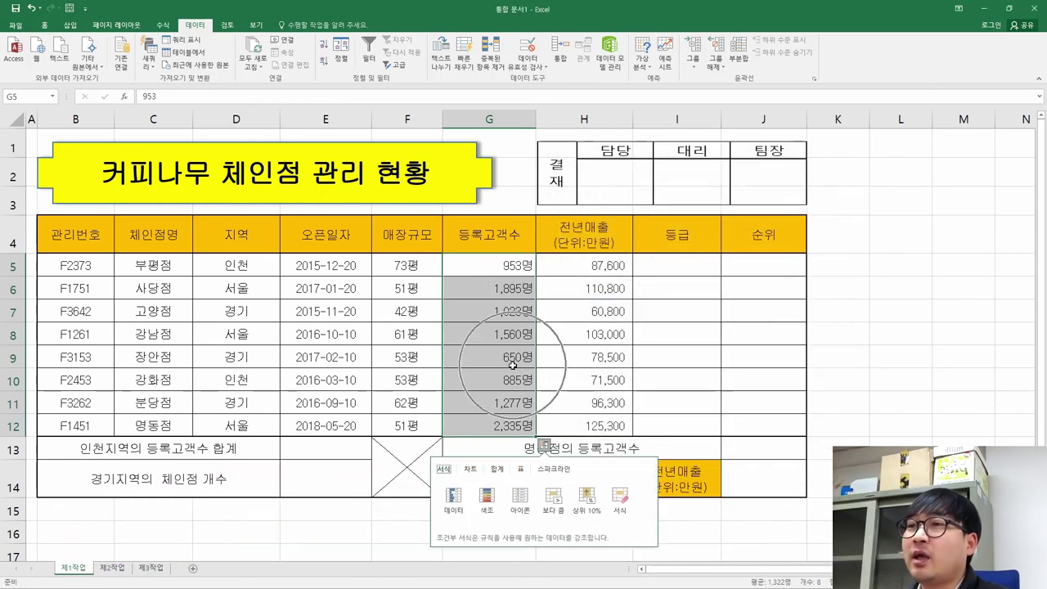
pyautogui.hotkey('alt', 'Tab')
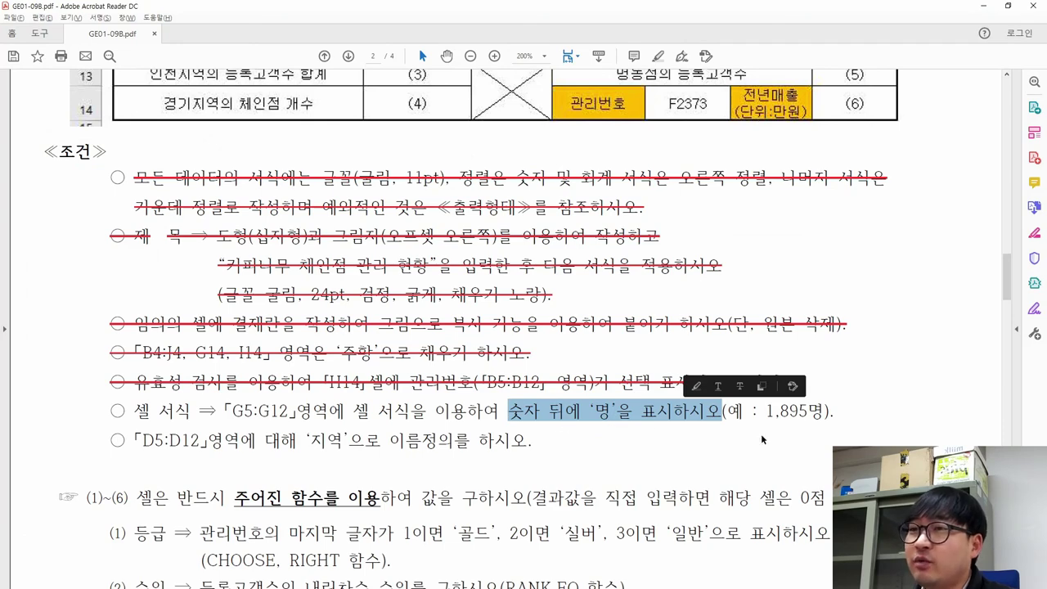
pyautogui.hotkey('alt', 'Tab')
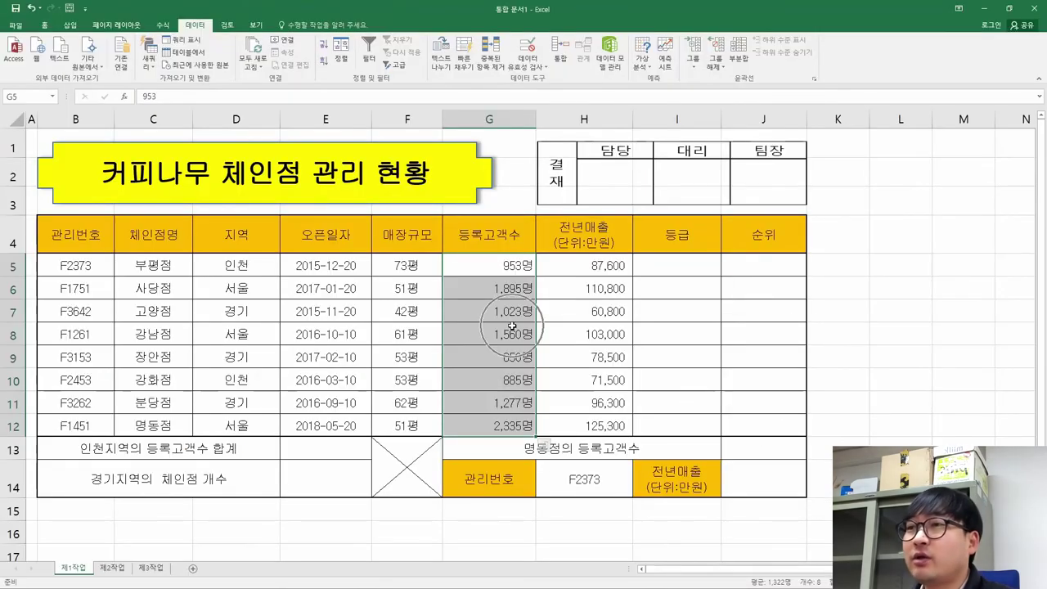
pyautogui.hotkey('ctrl', 'q')
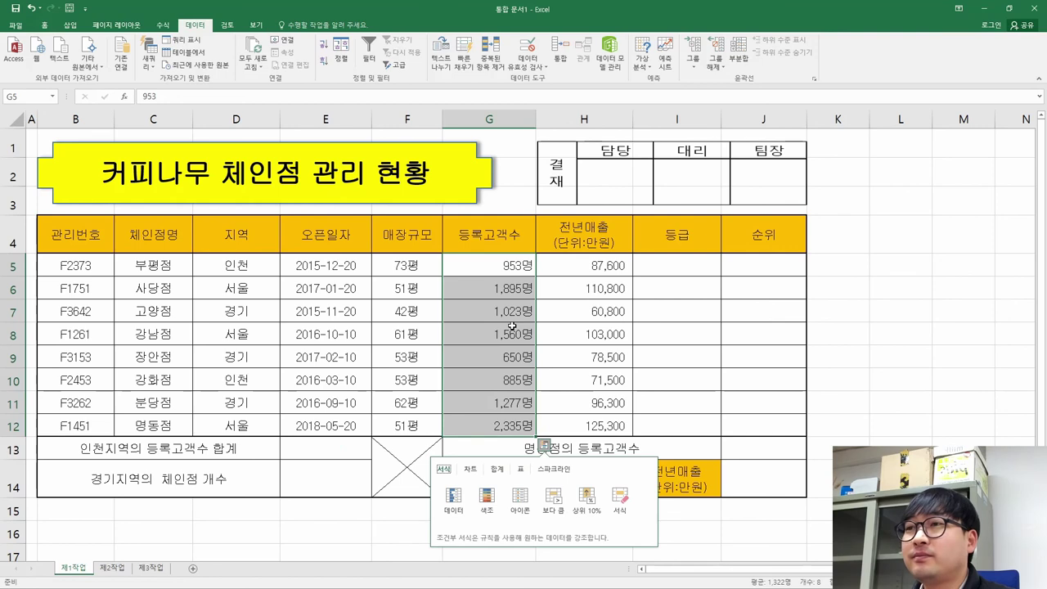
# Strike through the completed 셀 서식 condition for G5:G12 in the PDF.
pyautogui.hotkey('alt', 'Tab')
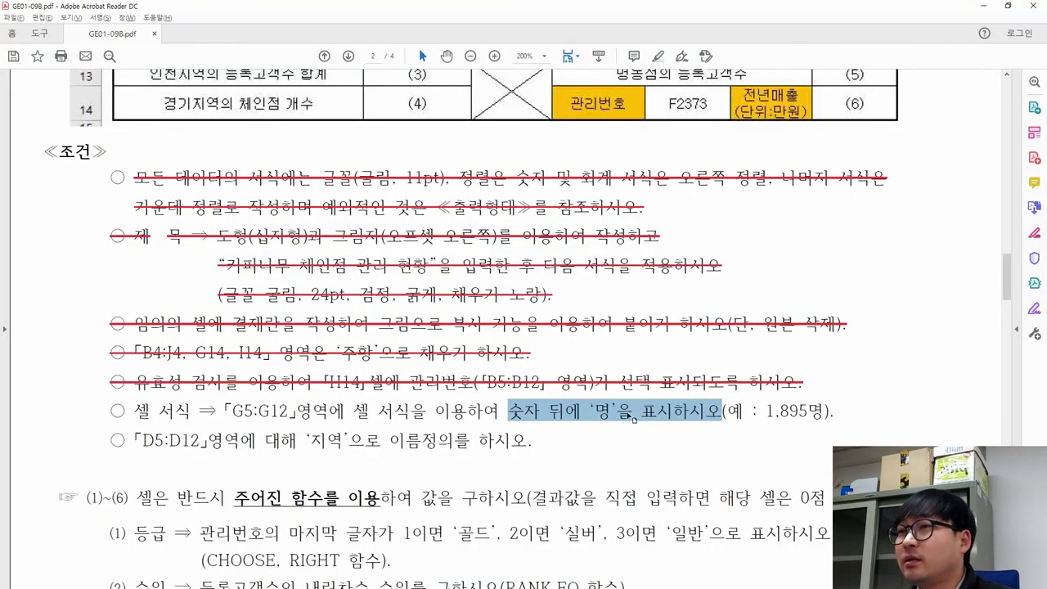
pyautogui.tripleClick(841, 409)
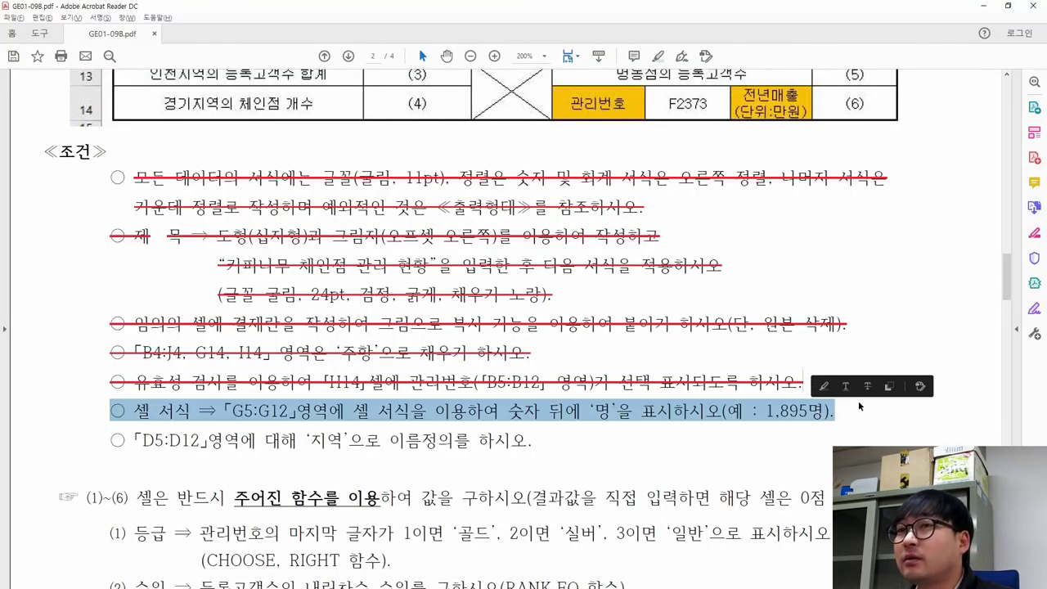
pyautogui.click(867, 387)
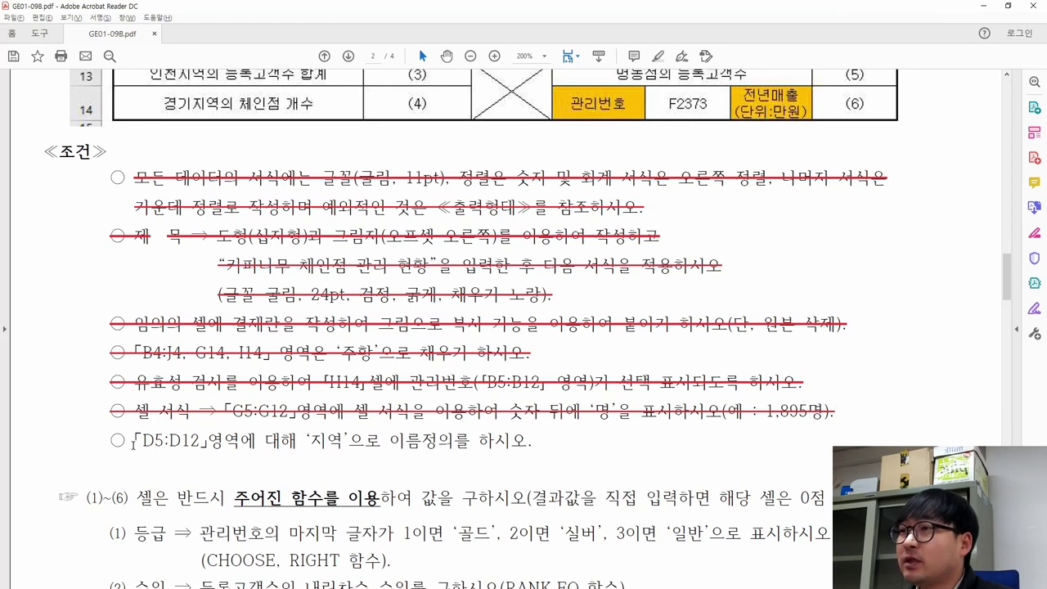
# Read the PDF condition on defining D5:D12 as 지역, and locate that column in the output table.
pyautogui.moveTo(133, 442); pyautogui.dragTo(215, 442)
pyautogui.scroll(5, 409, 437)
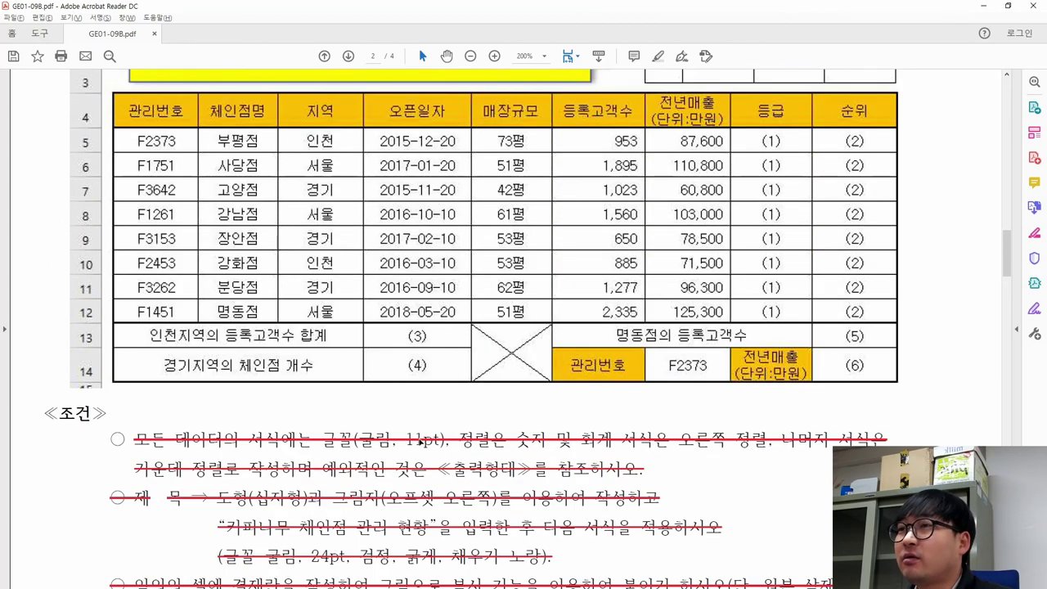
pyautogui.scroll(3, 419, 441)
pyautogui.moveTo(295, 276); pyautogui.dragTo(342, 450)
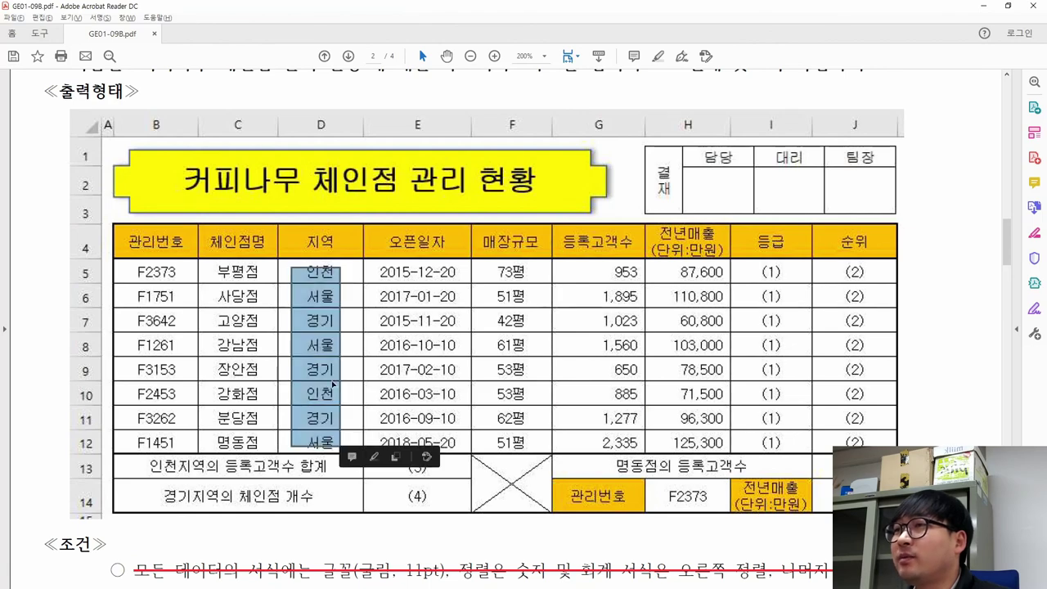
pyautogui.scroll(-10, 350, 300)
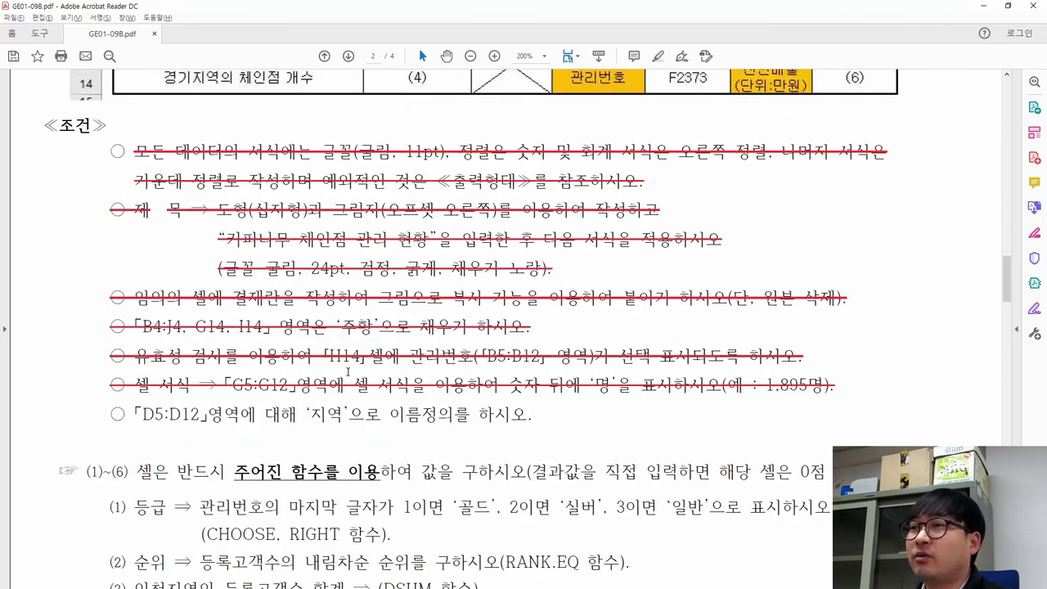
# Switch to the Excel worksheet and define the name 지역 for the range D5:D12.
pyautogui.moveTo(259, 414); pyautogui.dragTo(471, 414)
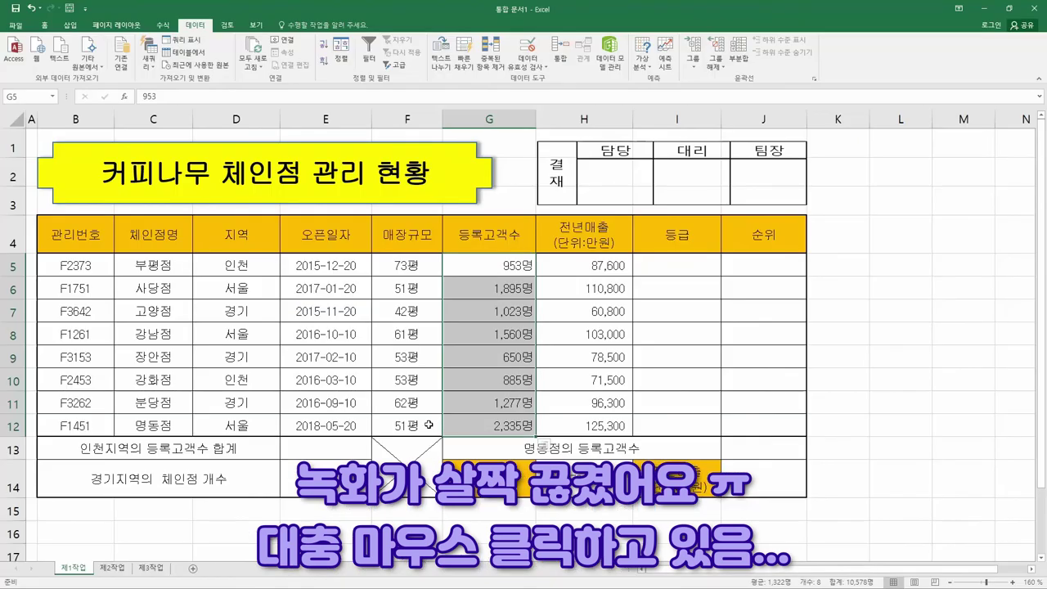
pyautogui.hotkey('alt', 'Tab')
pyautogui.moveTo(224, 267); pyautogui.dragTo(230, 425)
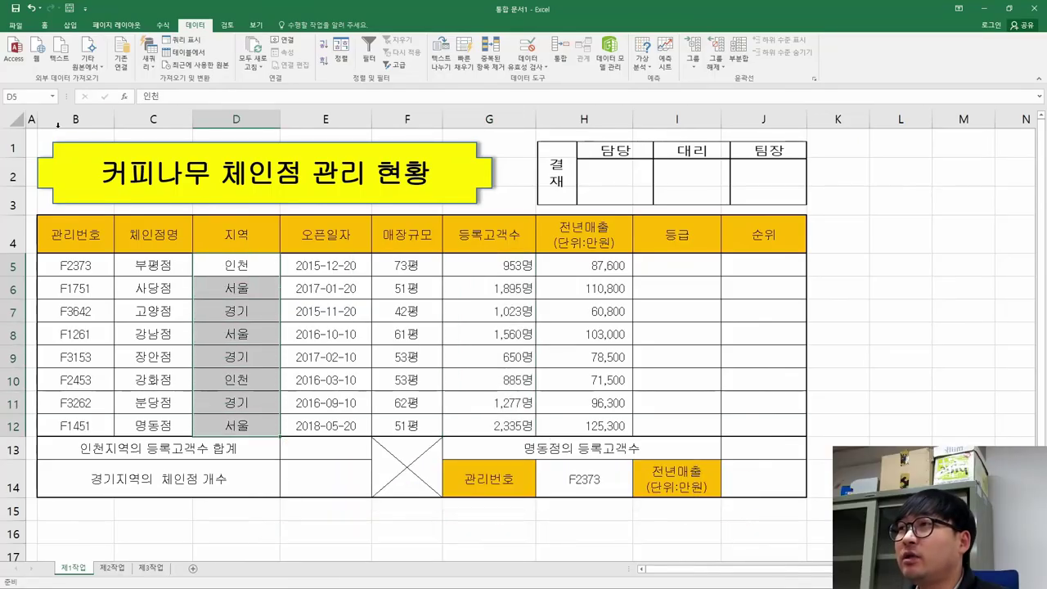
pyautogui.hotkey('ctrl', 'q')
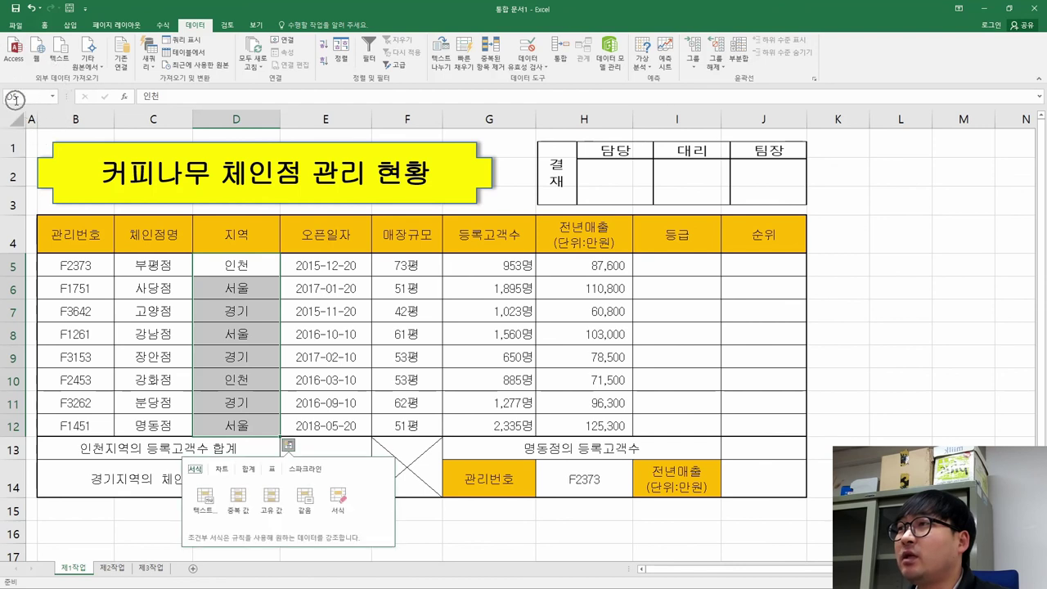
pyautogui.click(15, 98)
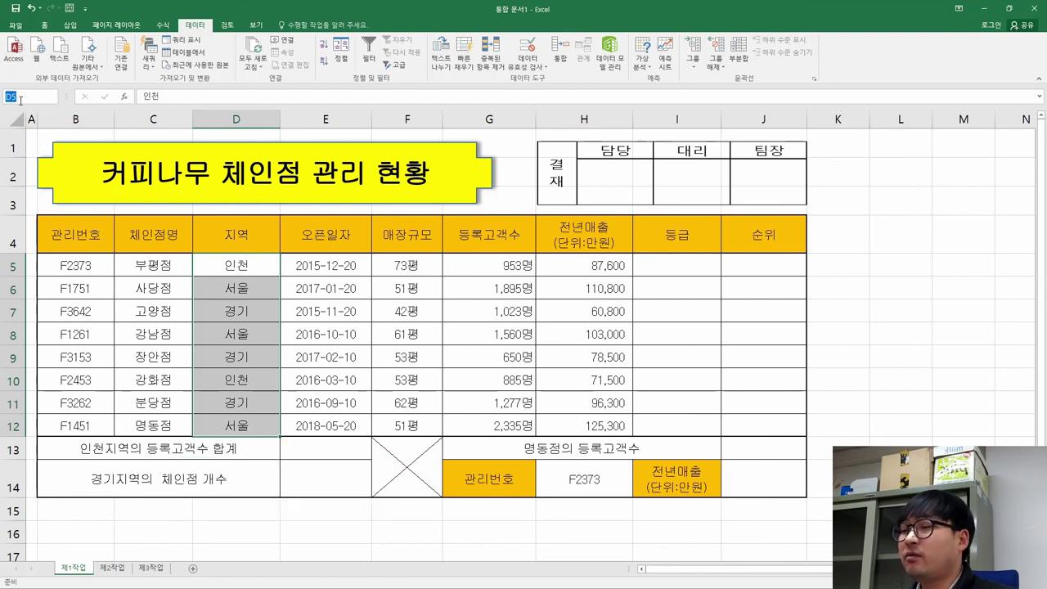
pyautogui.write('지역')
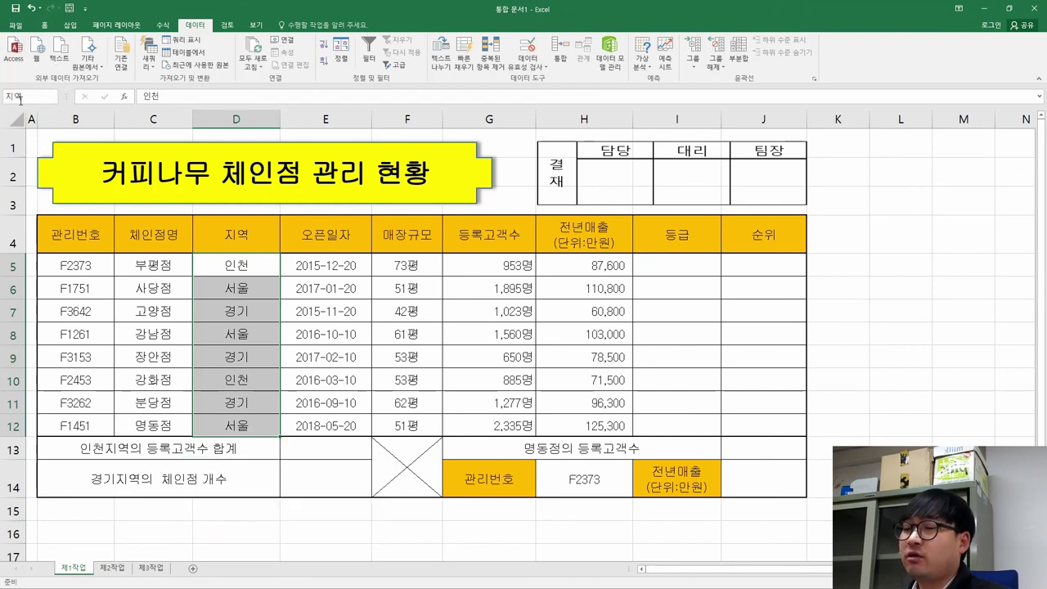
pyautogui.press('Return')
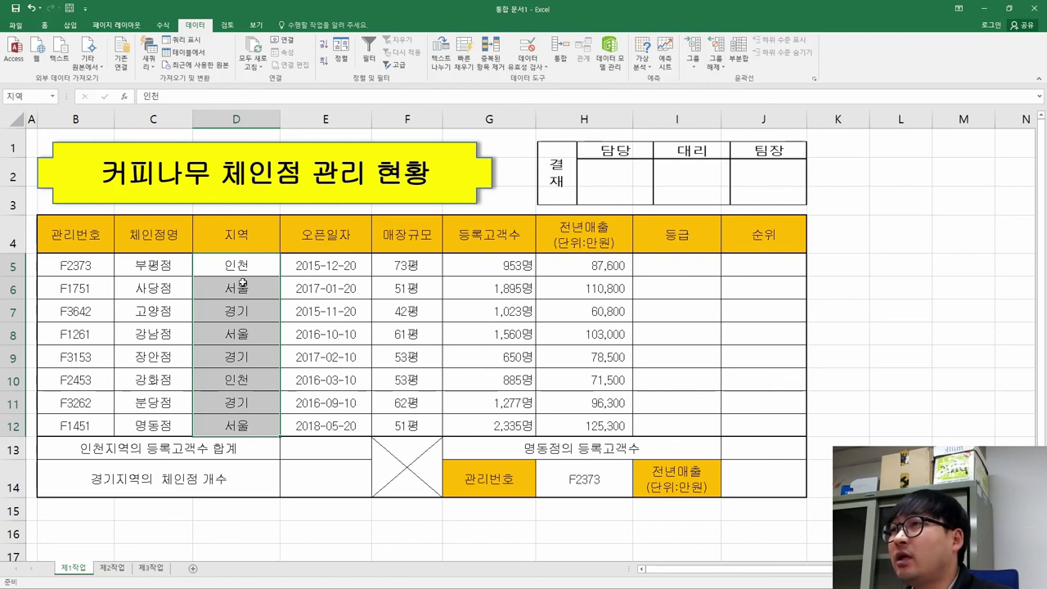
# Check the name definition by moving to other cells and selecting D5:D12 again to see the range name.
pyautogui.click(344, 294)
pyautogui.click(527, 315)
pyautogui.click(677, 310)
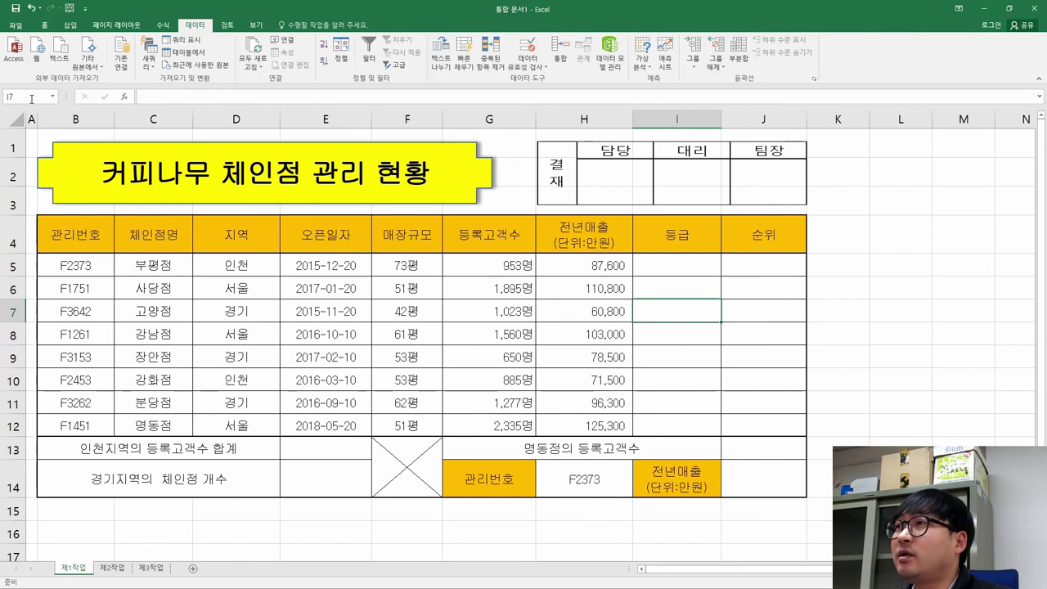
pyautogui.moveTo(236, 264); pyautogui.dragTo(239, 425)
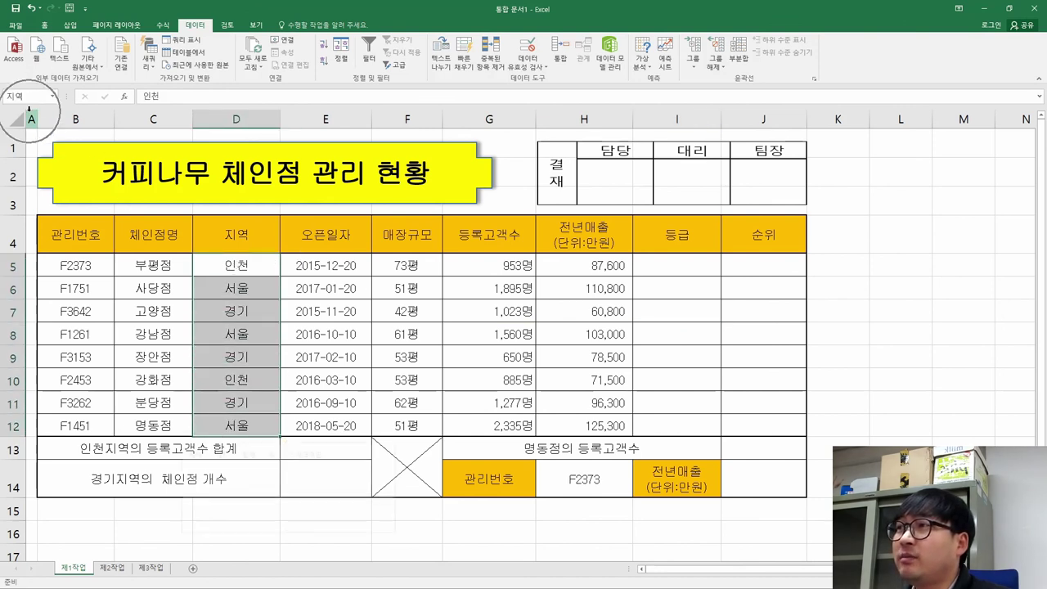
pyautogui.hotkey('ctrl', 'q')
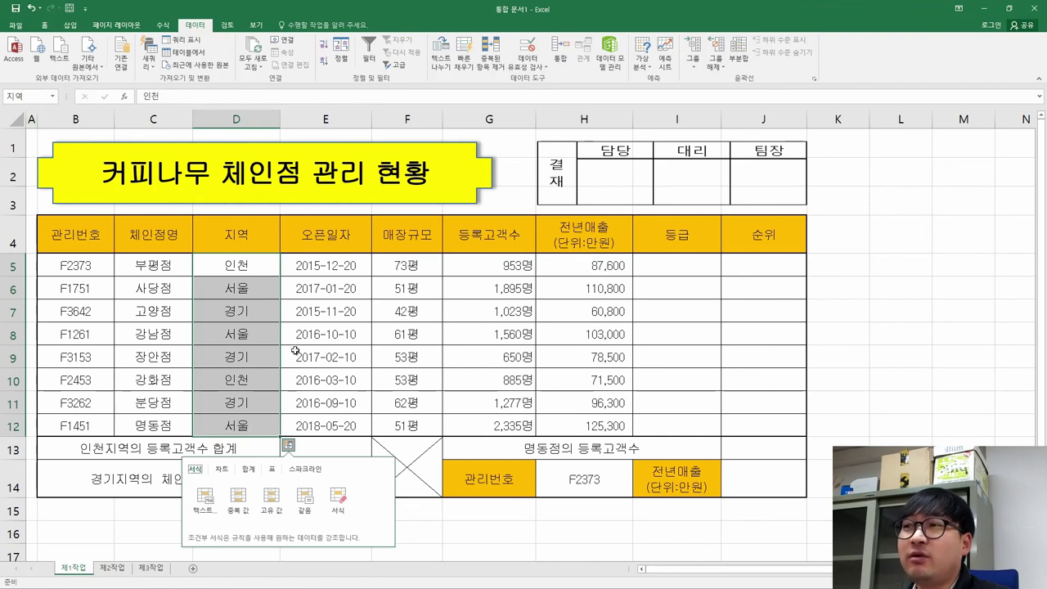
pyautogui.click(256, 270)
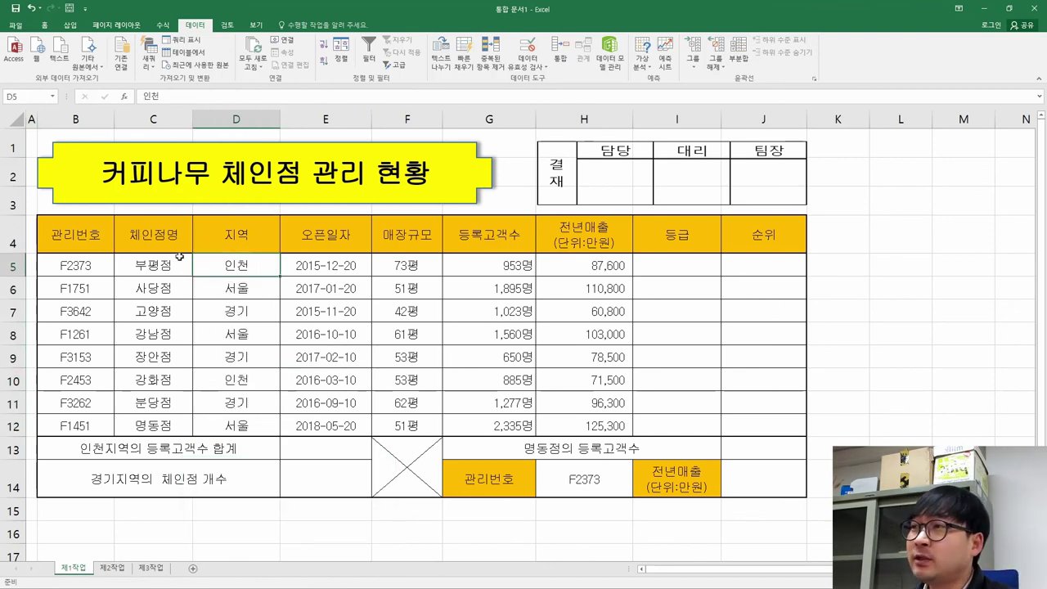
# Return to the PDF in Acrobat Reader and strike through the completed condition on naming D5:D12 as 지역.
pyautogui.hotkey('alt', 'Tab')
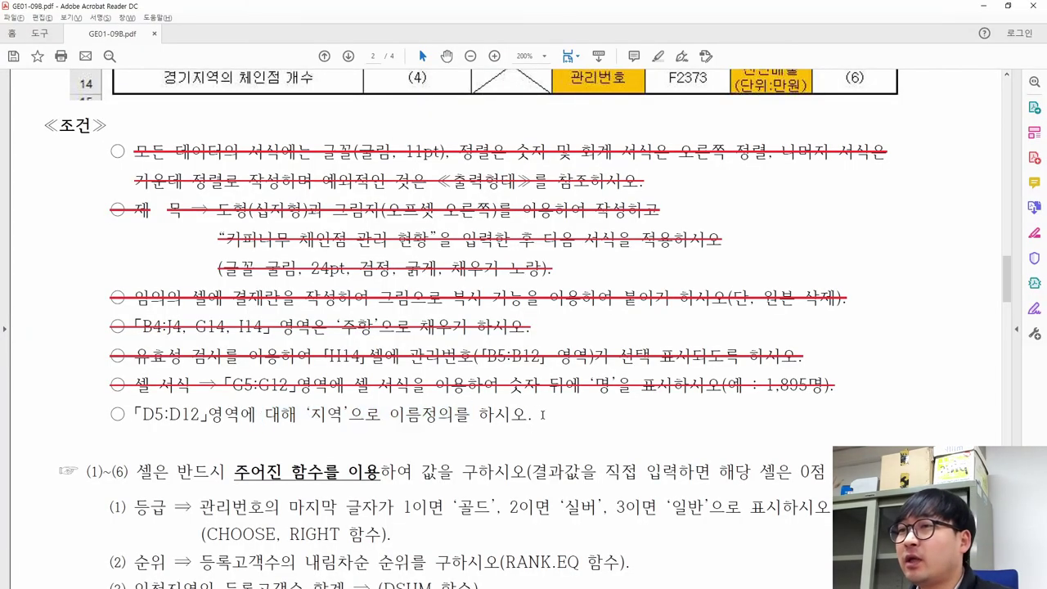
pyautogui.moveTo(542, 415); pyautogui.dragTo(225, 384)
pyautogui.click(541, 416)
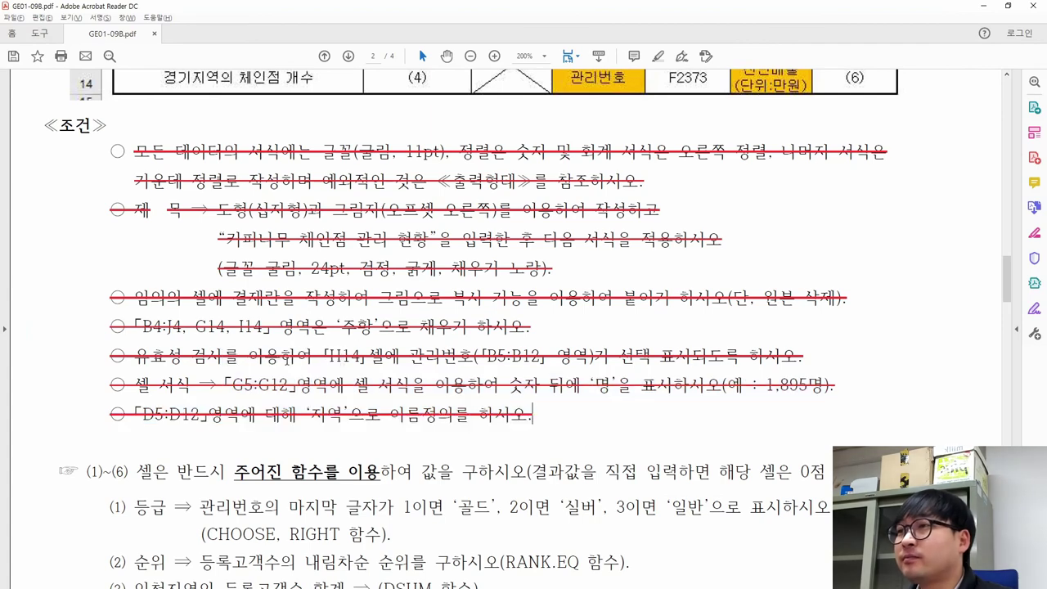
# Review the 제1작업 heading in the PDF, marking the words 표 서식 작성, and look over the output table.
pyautogui.scroll(4, 559, 409)
pyautogui.scroll(5, 559, 405)
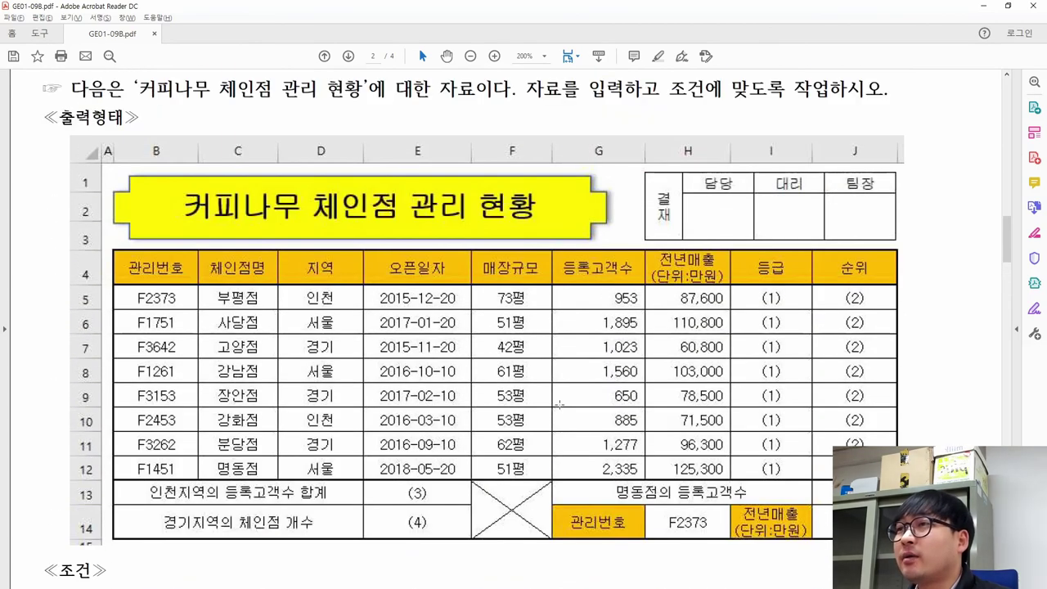
pyautogui.moveTo(164, 126); pyautogui.dragTo(306, 127)
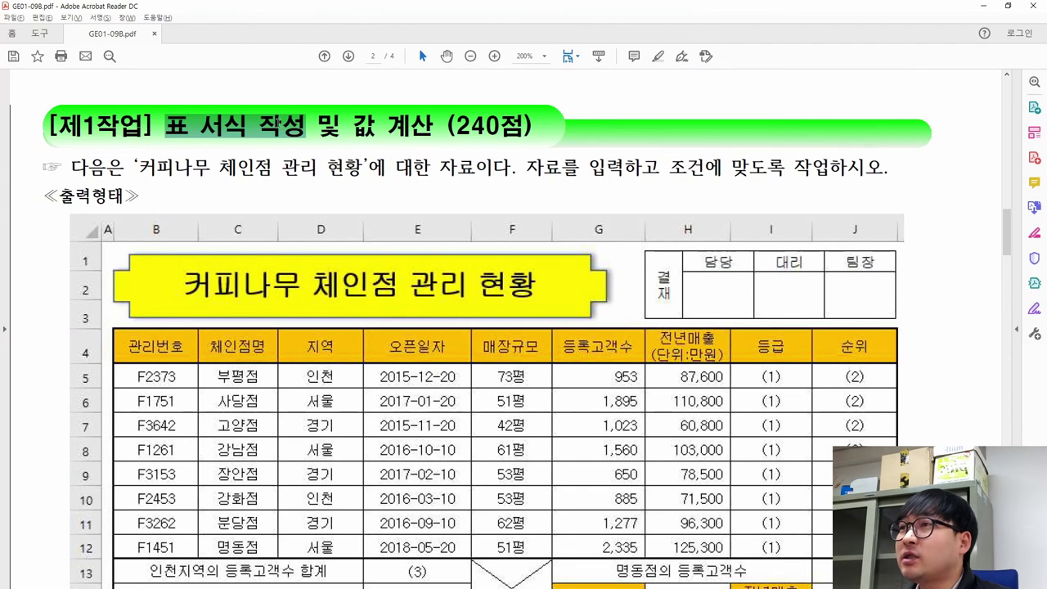
pyautogui.scroll(-1, 334, 392)
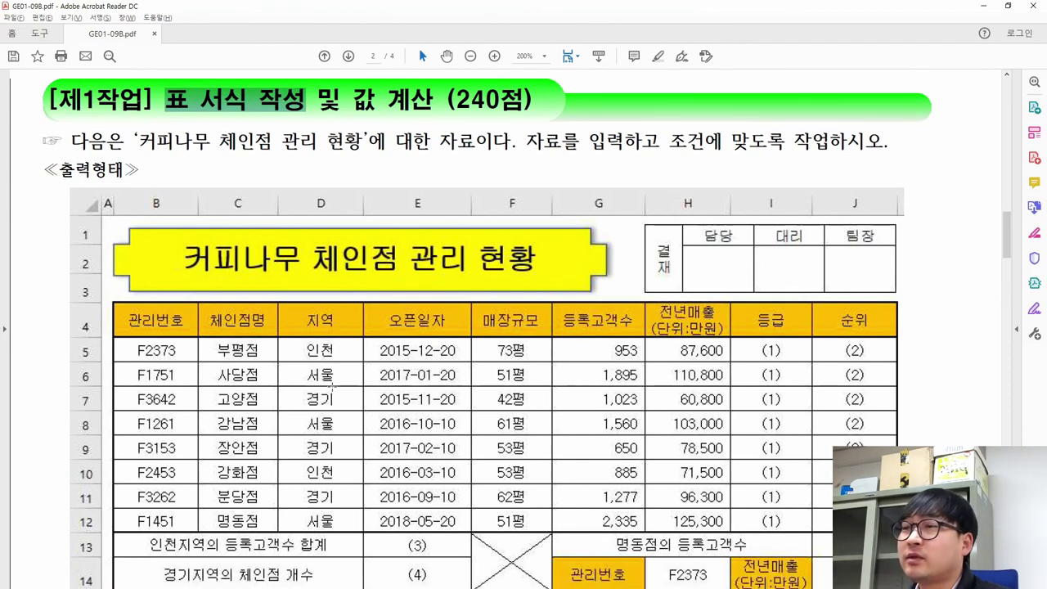